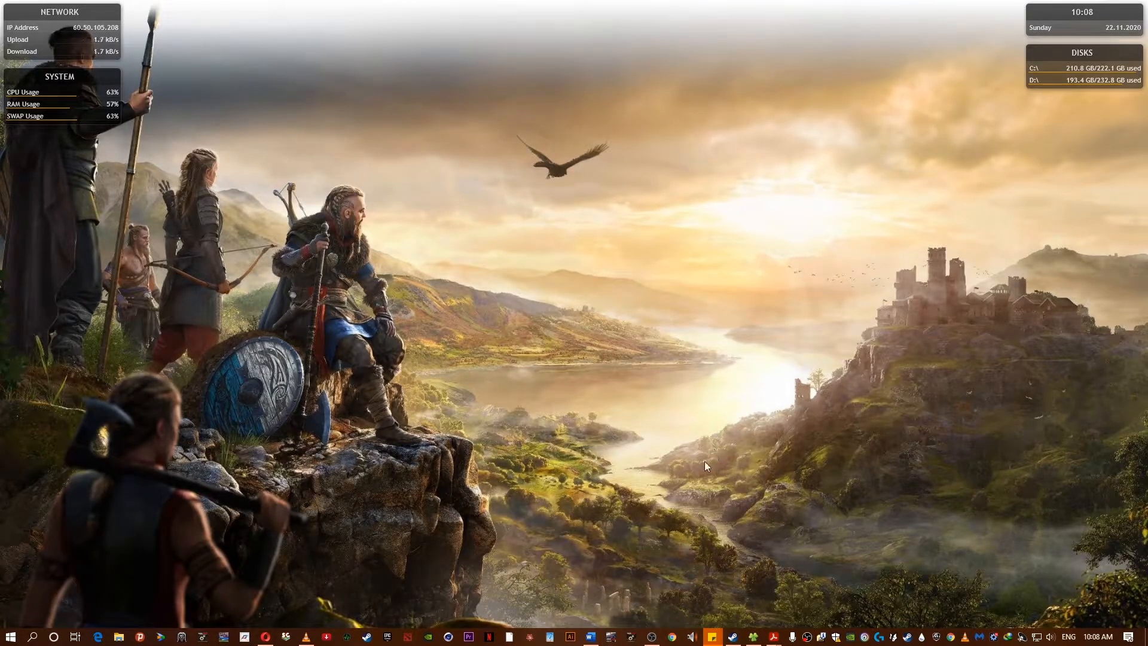
# - Open the browser and start a new blank form
pyautogui.click(265, 637)
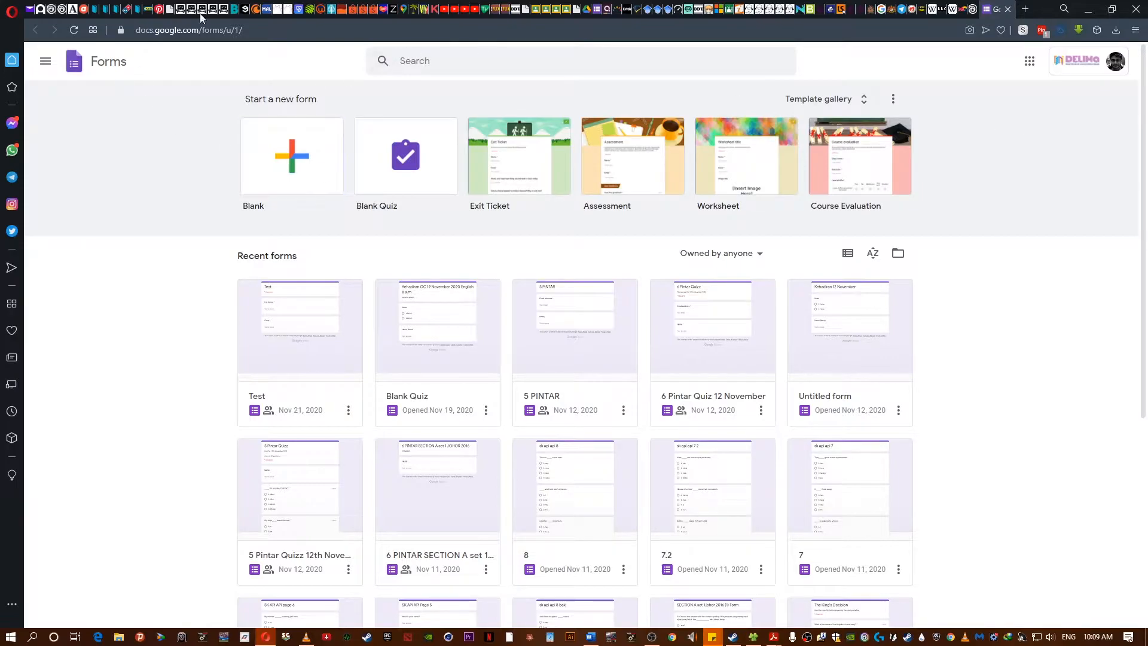
pyautogui.click(271, 182)
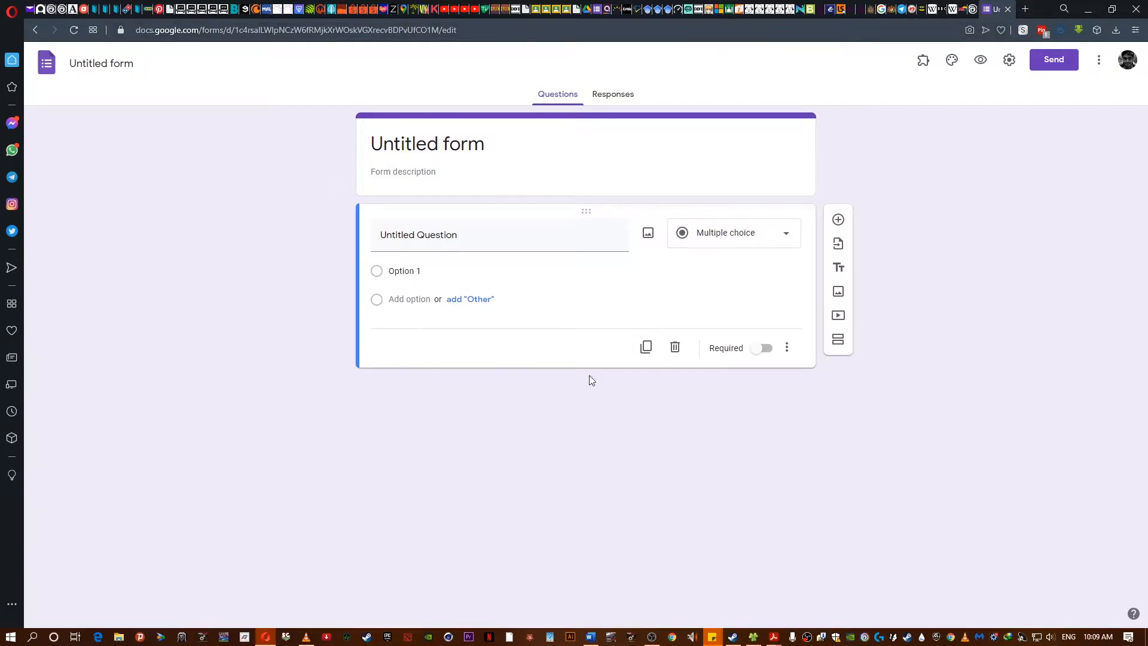
# - Rename the form file as Demo
pyautogui.click(103, 63)
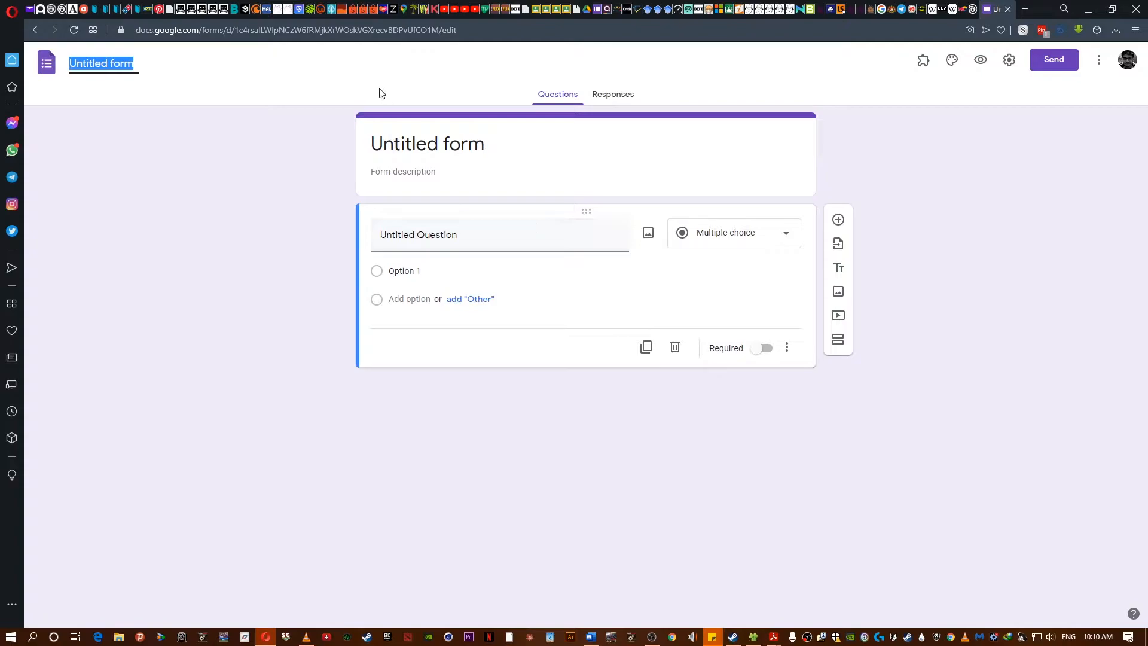
pyautogui.write('Demo')
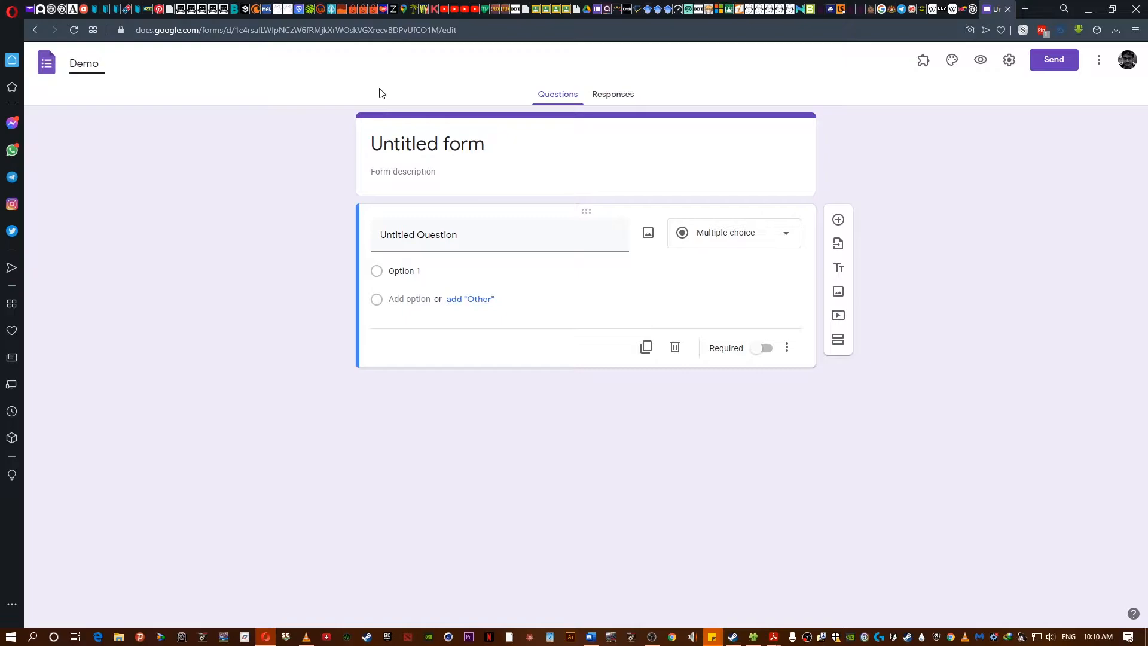
pyautogui.click(270, 196)
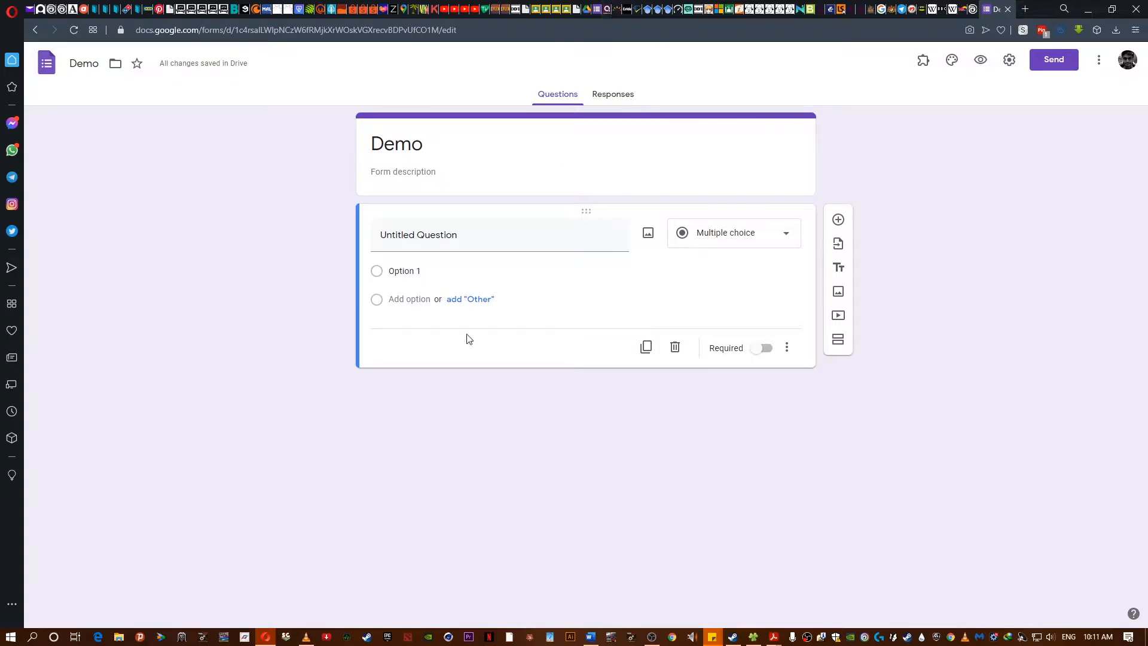
# - Open the form settings and enable Limit to 1 response
pyautogui.click(1010, 65)
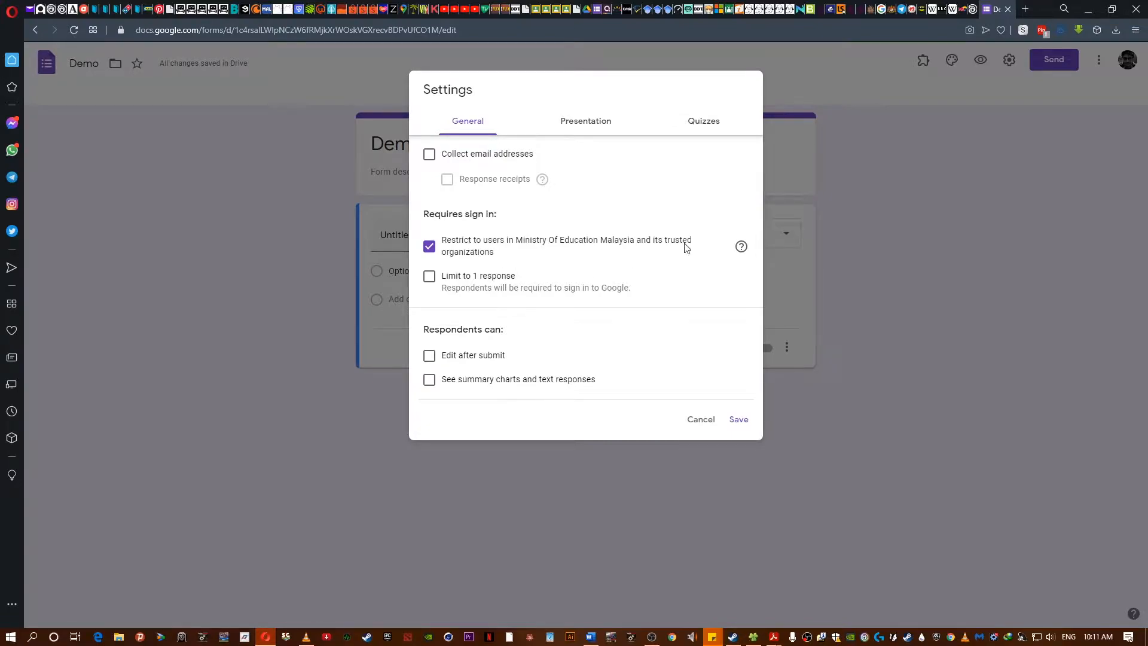
pyautogui.click(741, 248)
pyautogui.click(1008, 9)
pyautogui.click(429, 279)
# - Turn on Show progress bar in the presentation settings
pyautogui.click(583, 130)
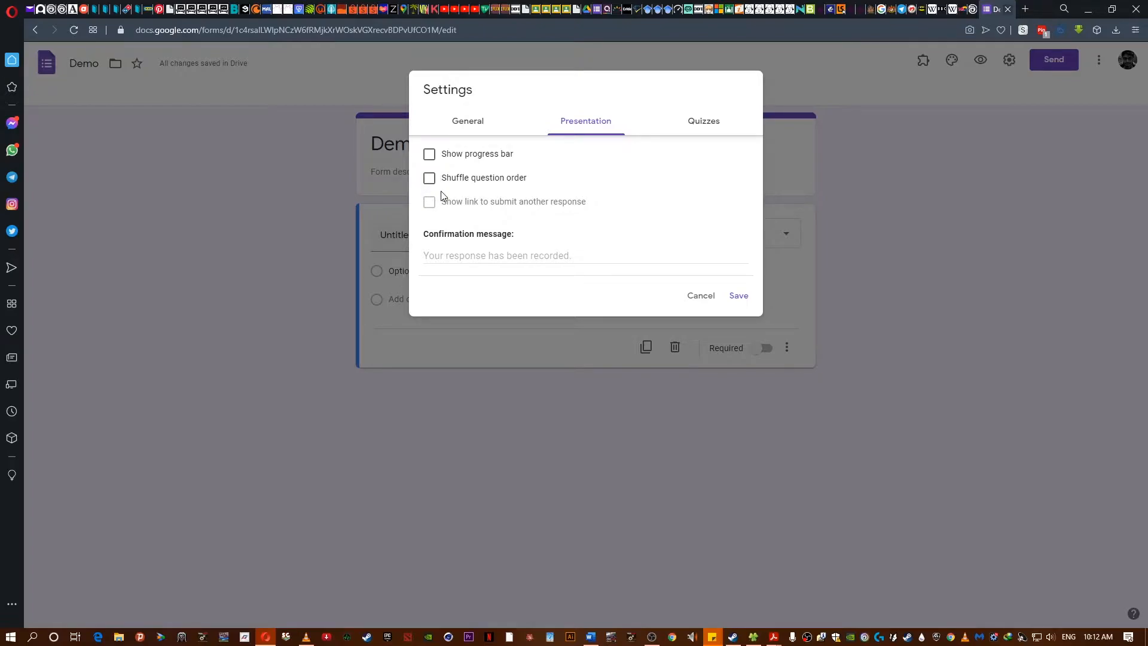
pyautogui.click(431, 159)
# - Make this form a quiz in the quiz settings
pyautogui.click(710, 120)
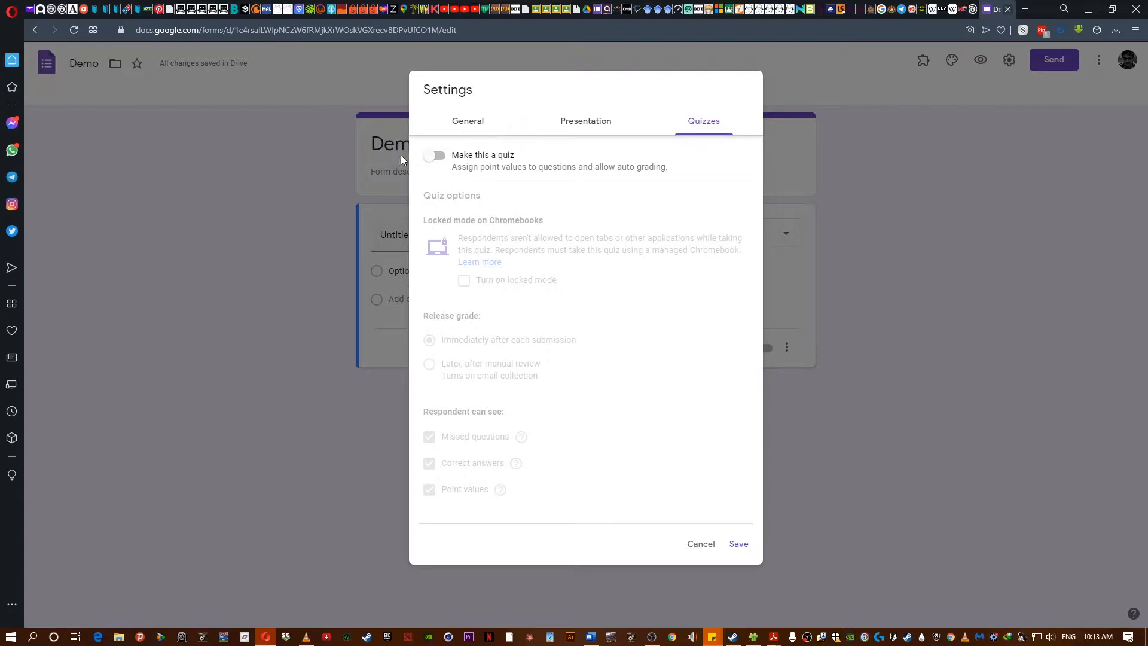
pyautogui.click(434, 155)
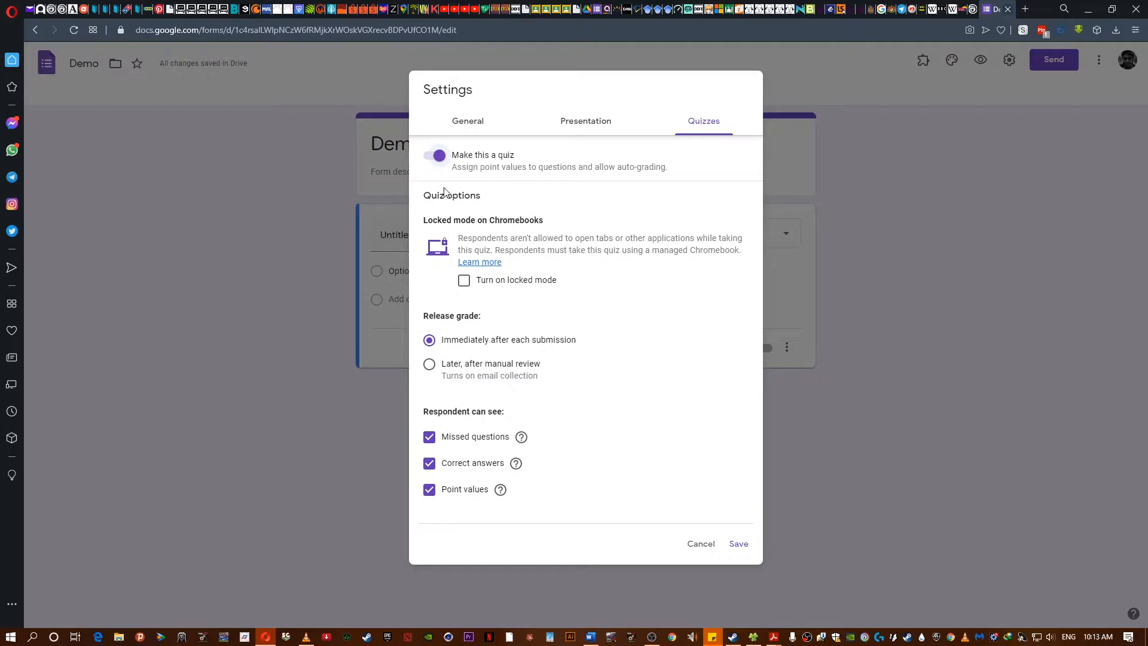
# - Turn on locked mode and set grades to release later, after manual review
pyautogui.moveTo(422, 223); pyautogui.dragTo(545, 222)
pyautogui.click(640, 289)
pyautogui.click(430, 339)
pyautogui.click(429, 364)
# - Hide missed questions, correct answers and point values from respondents, then save the settings
pyautogui.click(429, 439)
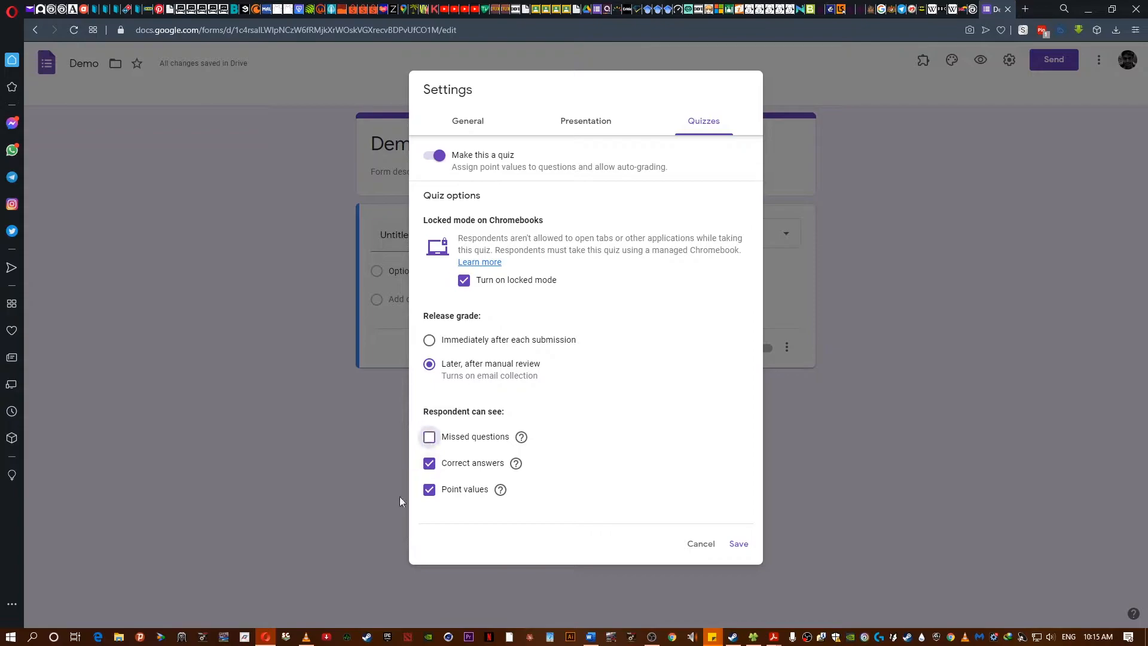
pyautogui.moveTo(521, 441)
pyautogui.click(428, 491)
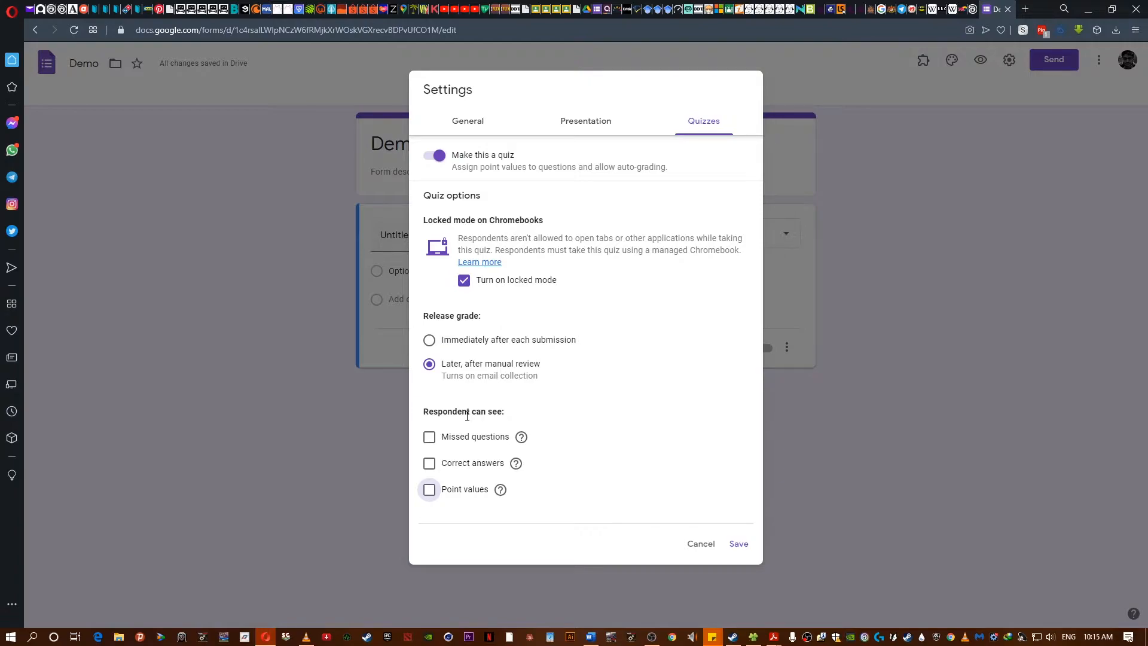
pyautogui.click(738, 543)
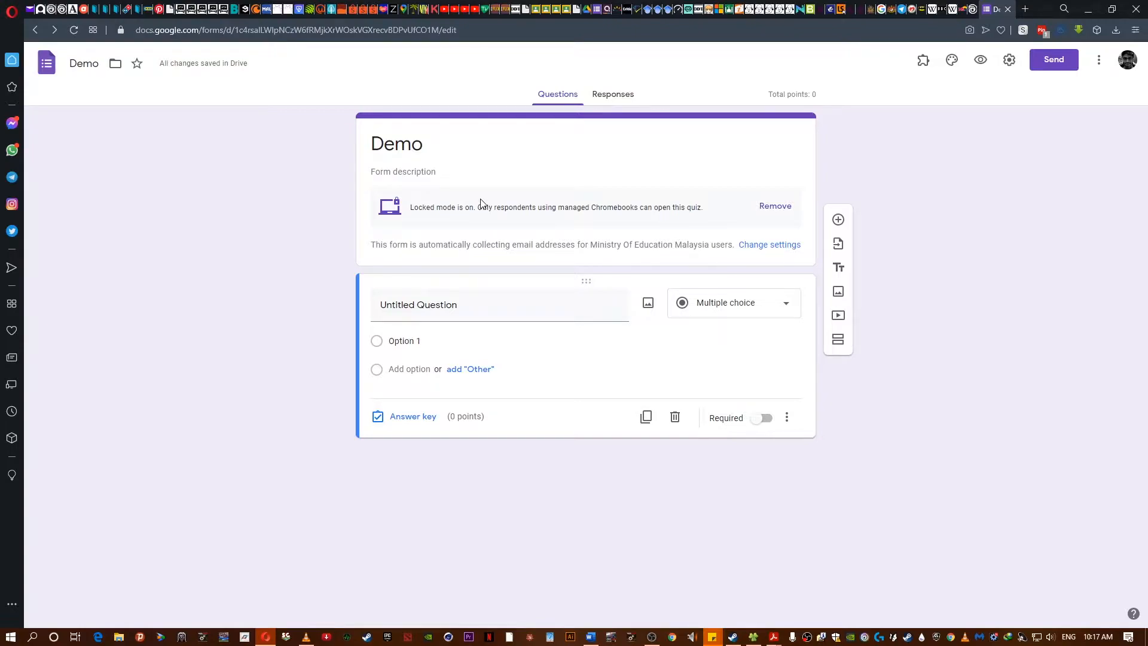
# - Retitle the form English Demo Form/Year Class
pyautogui.doubleClick(395, 141)
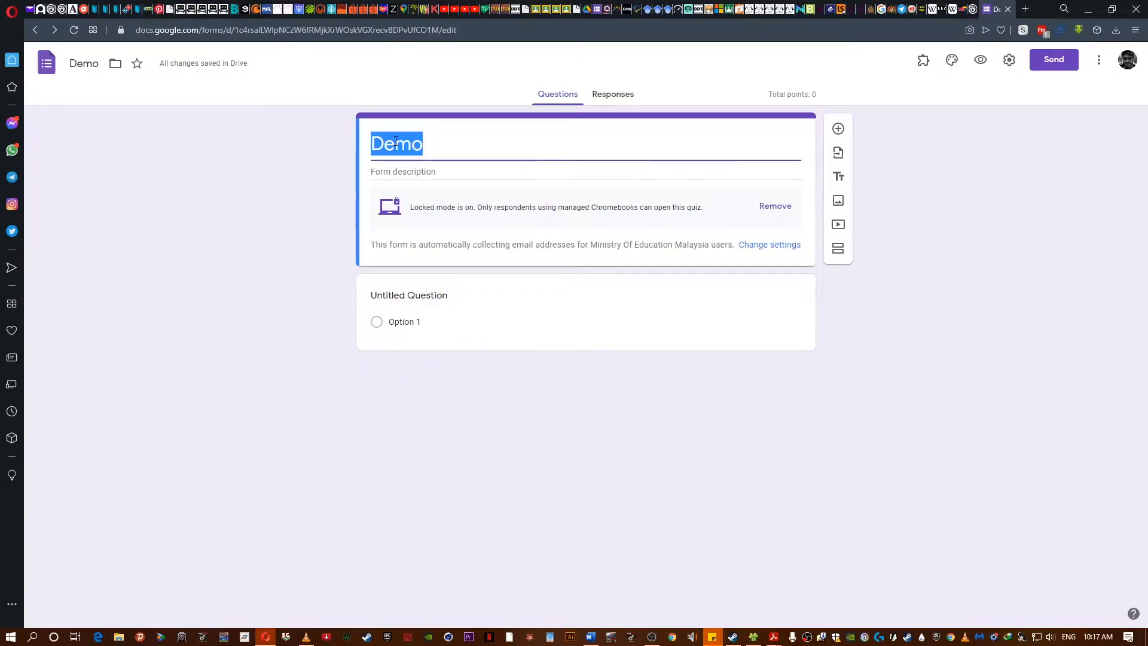
pyautogui.write('English Demo')
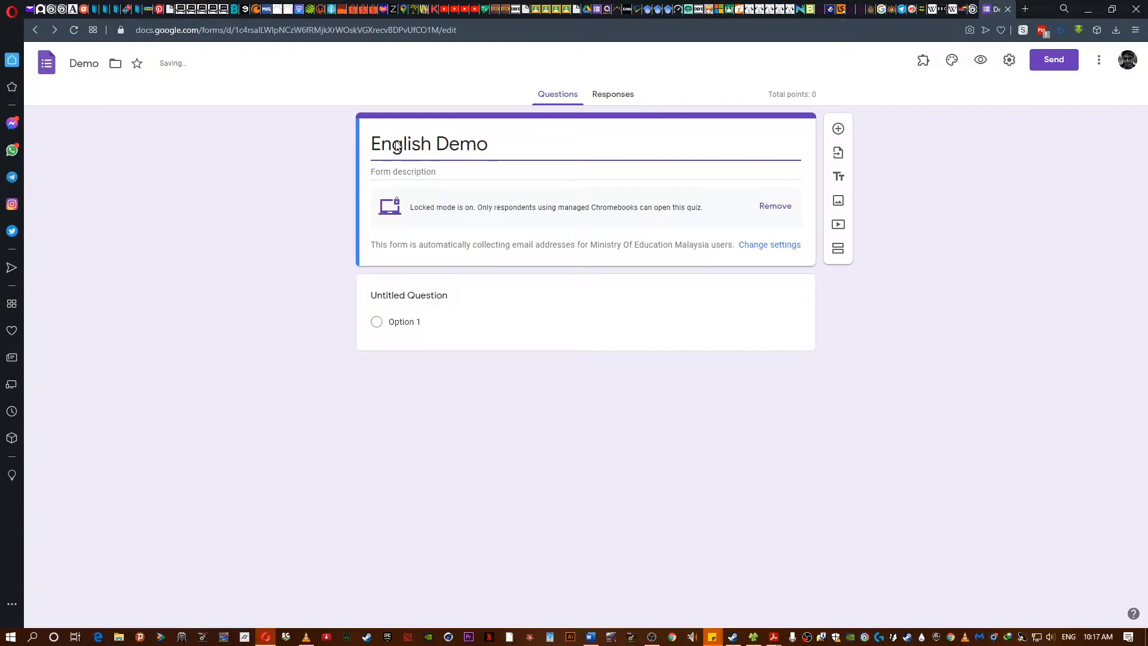
pyautogui.write(' Form/Year Class')
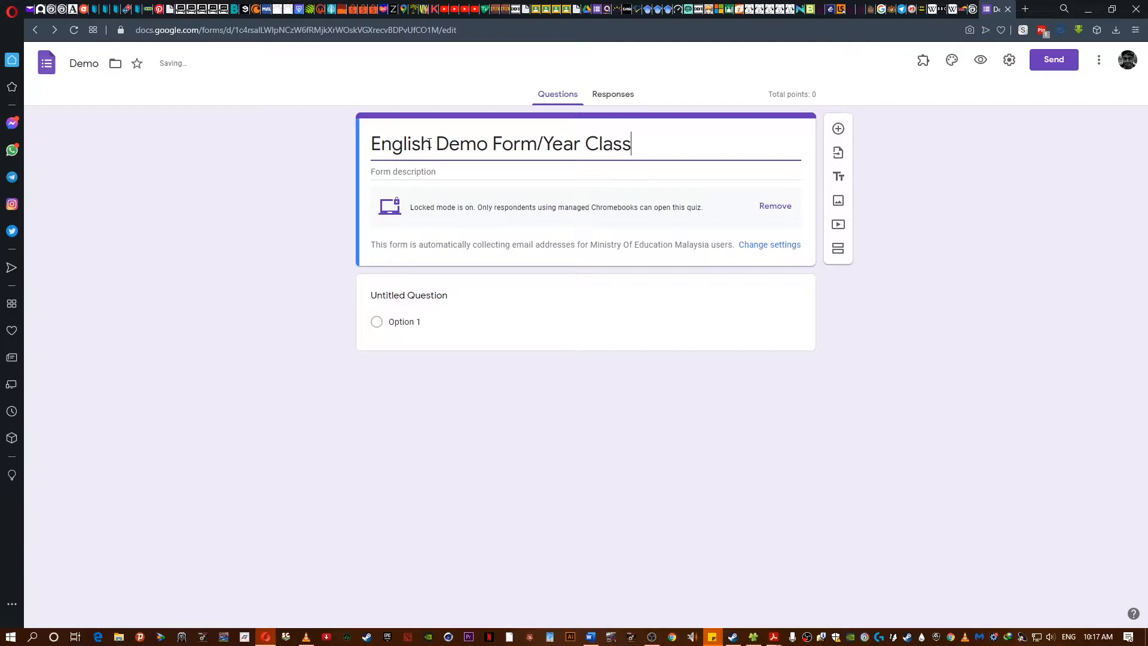
# - Set the form description to Answer all questions
pyautogui.click(425, 172)
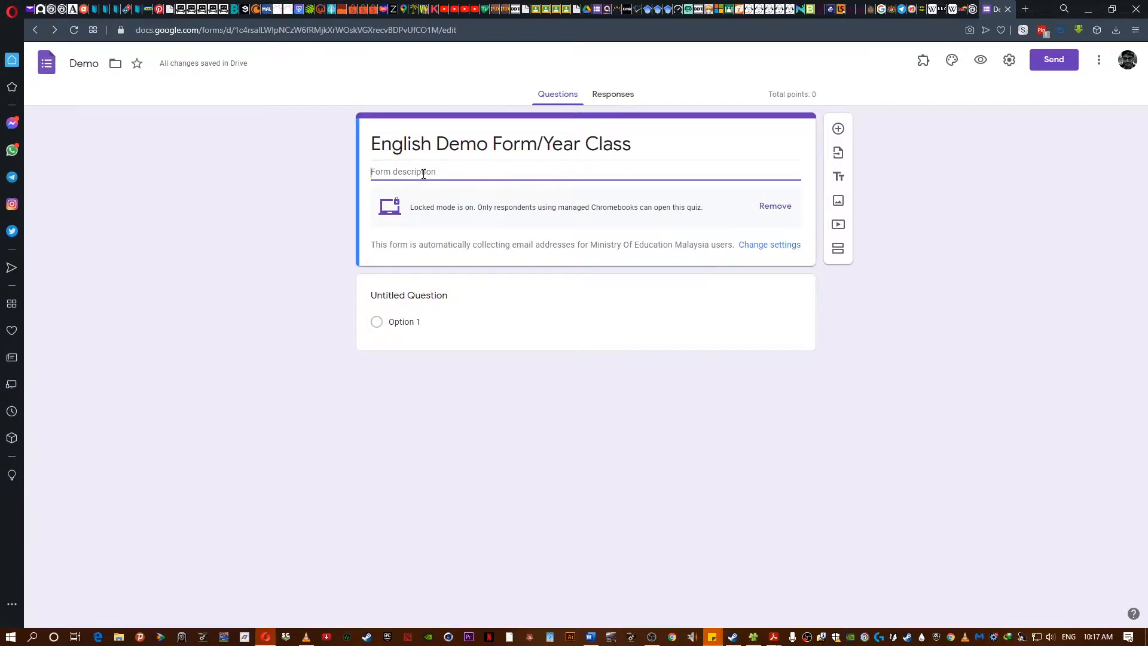
pyautogui.write('Answer all question')
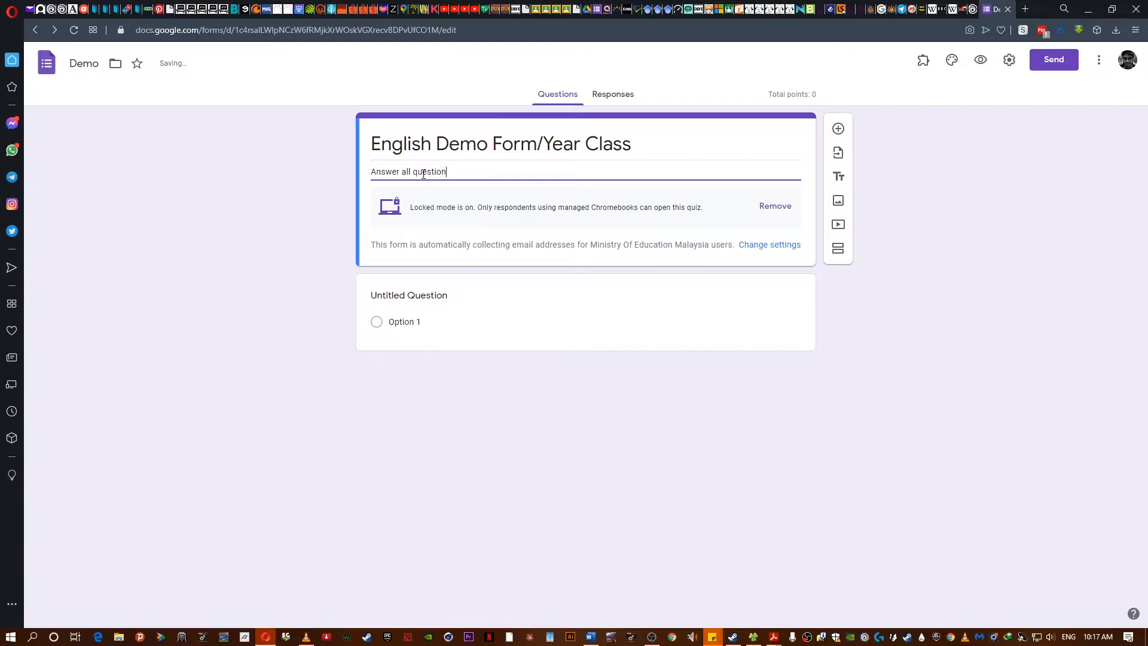
pyautogui.write('s niasjdfhfdsasd')
pyautogui.press('BackSpace')
pyautogui.press('BackSpace')
pyautogui.press('BackSpace')
pyautogui.press('BackSpace')
pyautogui.press('BackSpace')
pyautogui.press('BackSpace')
pyautogui.press('BackSpace')
pyautogui.press('BackSpace')
pyautogui.press('BackSpace')
pyautogui.press('BackSpace')
pyautogui.press('BackSpace')
pyautogui.press('BackSpace')
pyautogui.press('BackSpace')
pyautogui.press('BackSpace')
# - Make the first question a required short-answer question titled Full Name
pyautogui.click(443, 296)
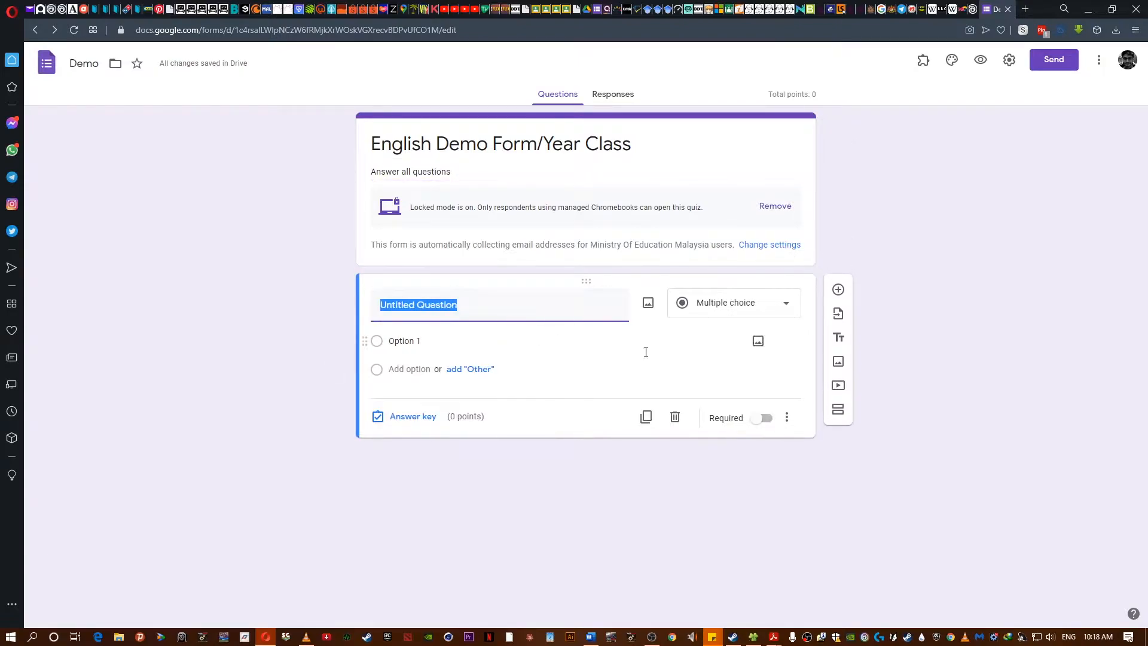
pyautogui.click(740, 310)
pyautogui.click(718, 254)
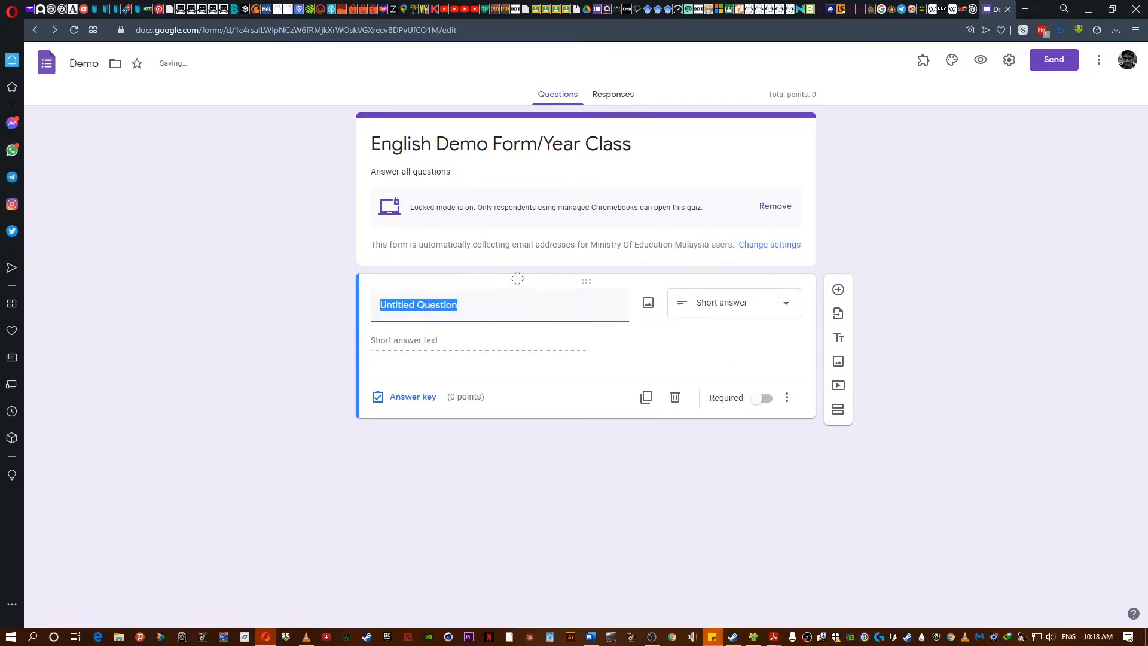
pyautogui.write('Name')
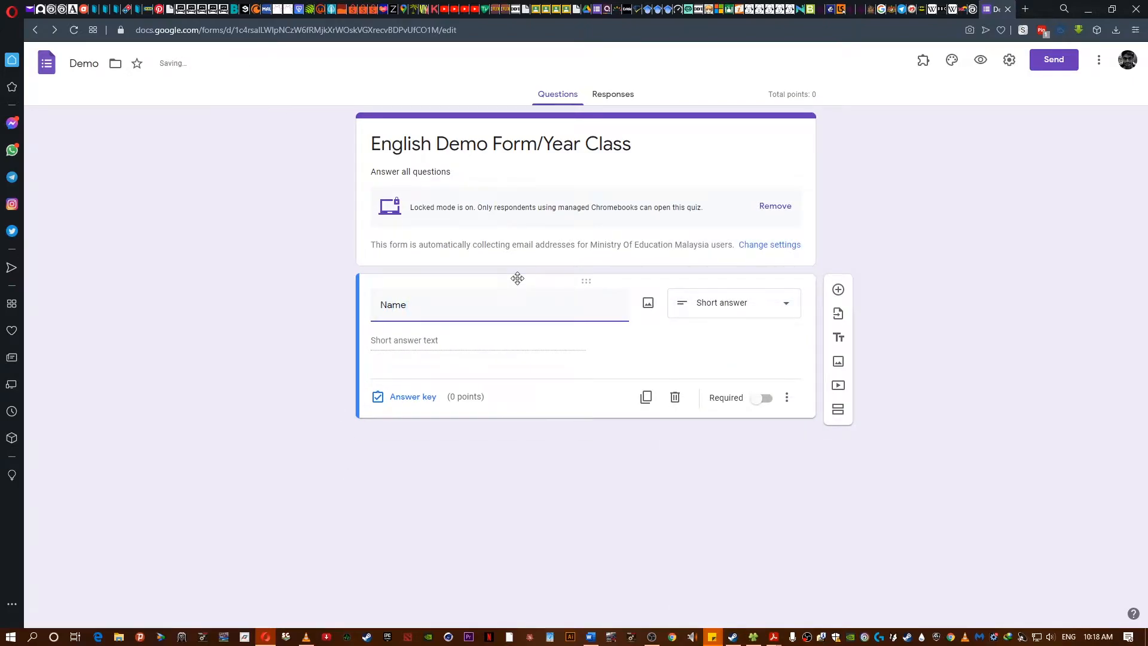
pyautogui.press('Home')
pyautogui.write('Full')
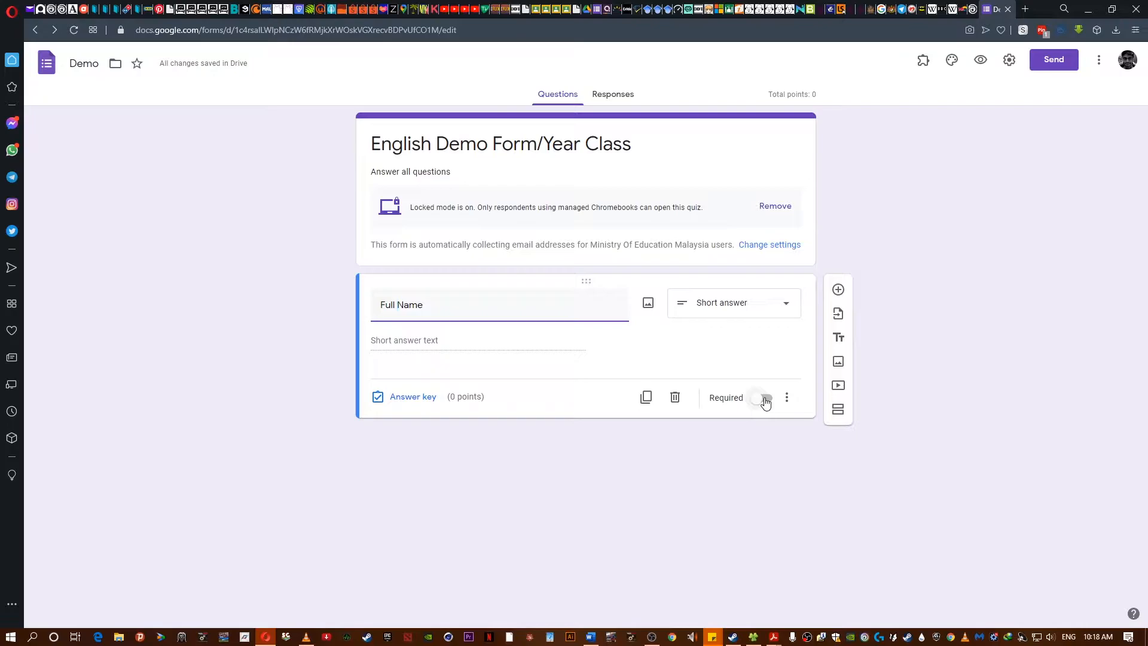
pyautogui.click(766, 399)
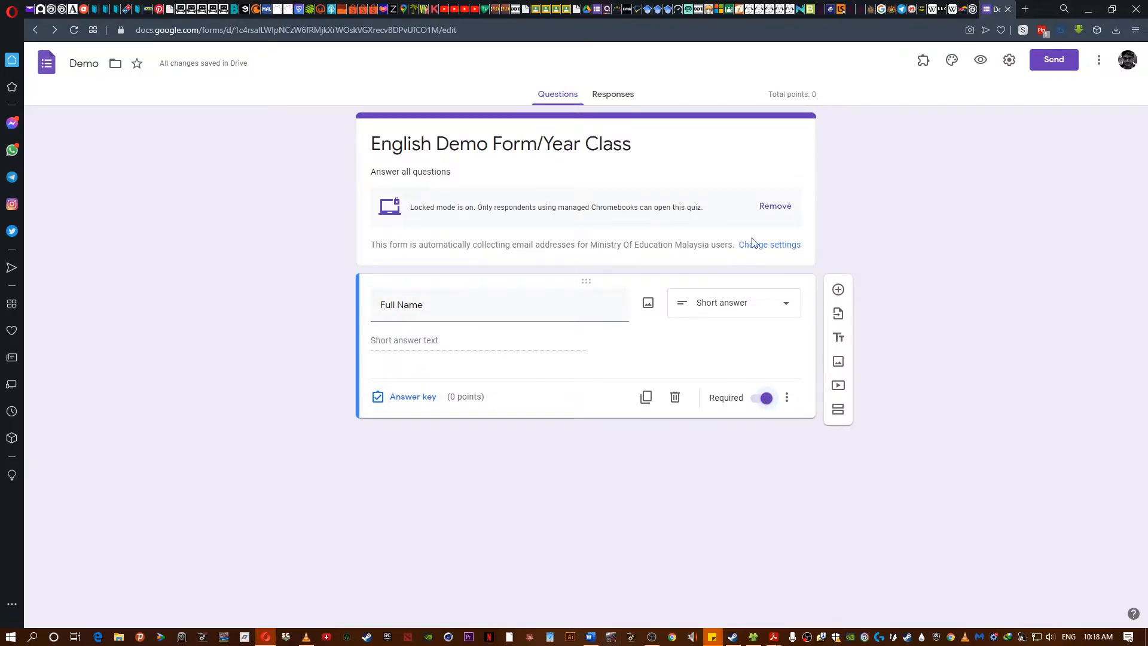
# - Add a second question titled Class with a short-answer type
pyautogui.click(837, 289)
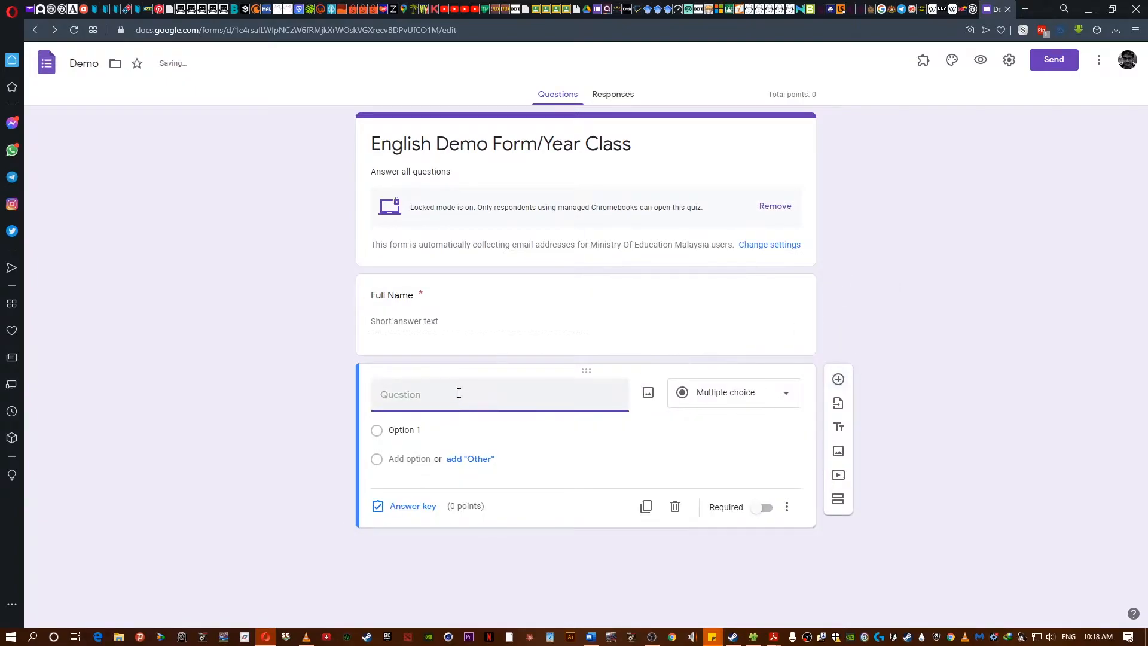
pyautogui.write('Class')
pyautogui.click(751, 402)
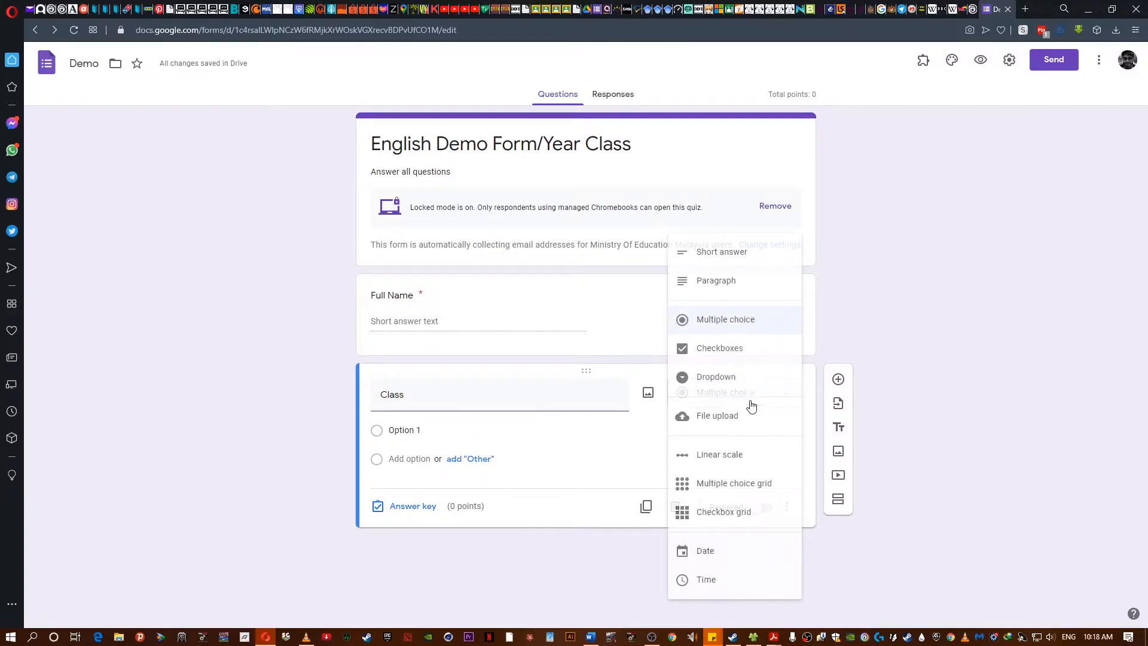
pyautogui.click(719, 254)
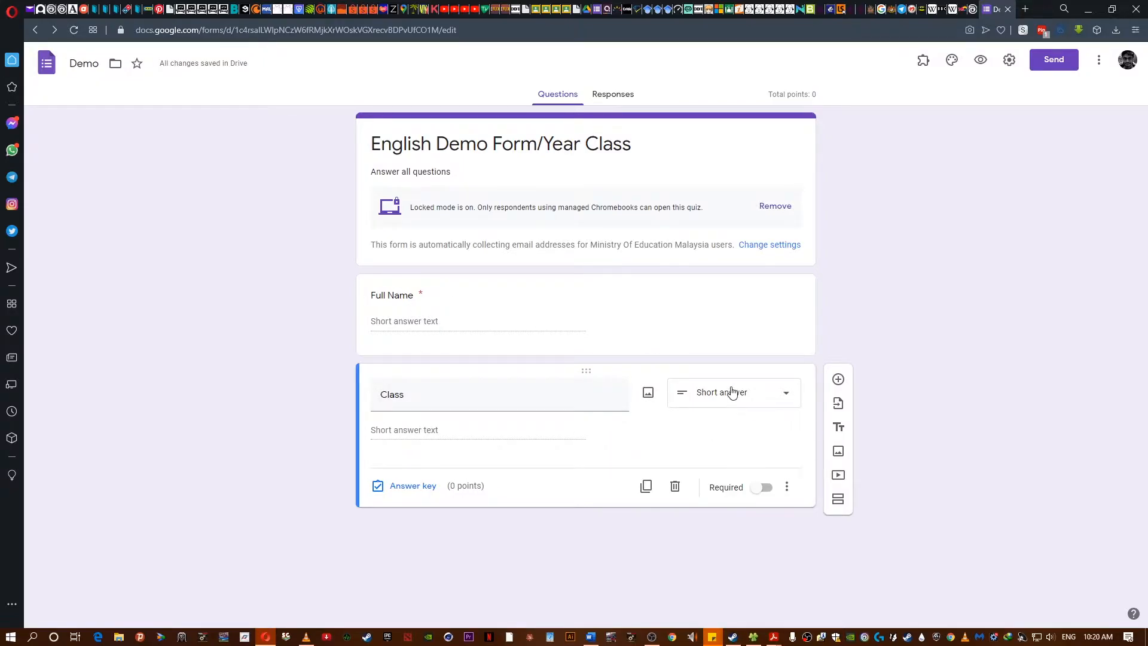
# - Change the Class question to a dropdown with options 5 A, 5 B and 5 C
pyautogui.click(715, 396)
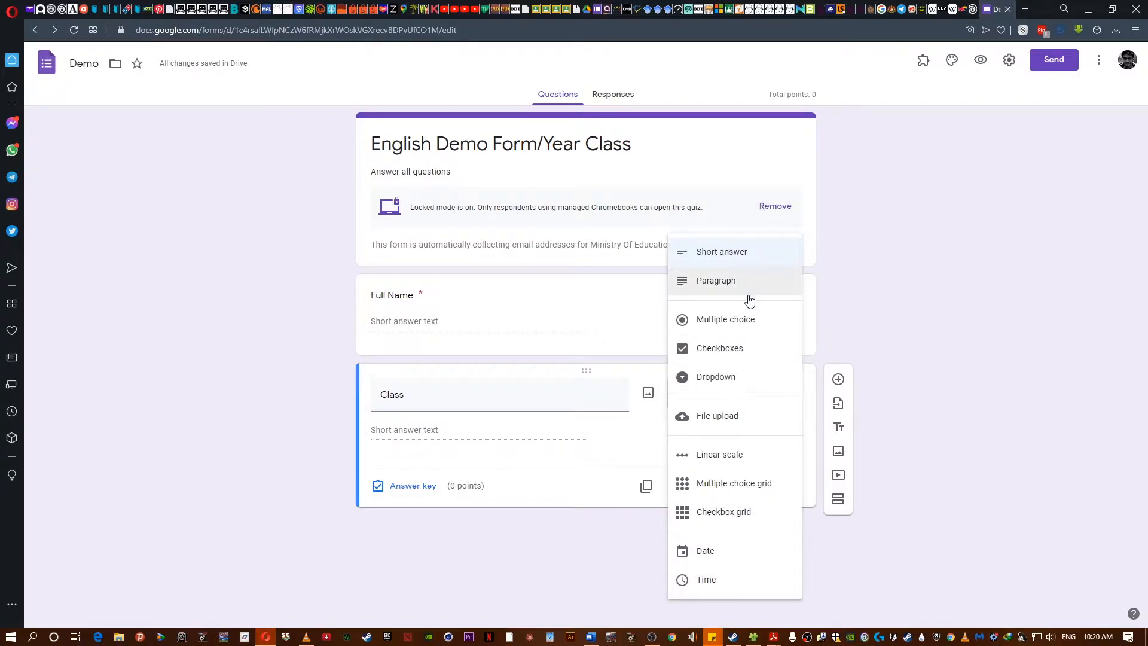
pyautogui.click(731, 377)
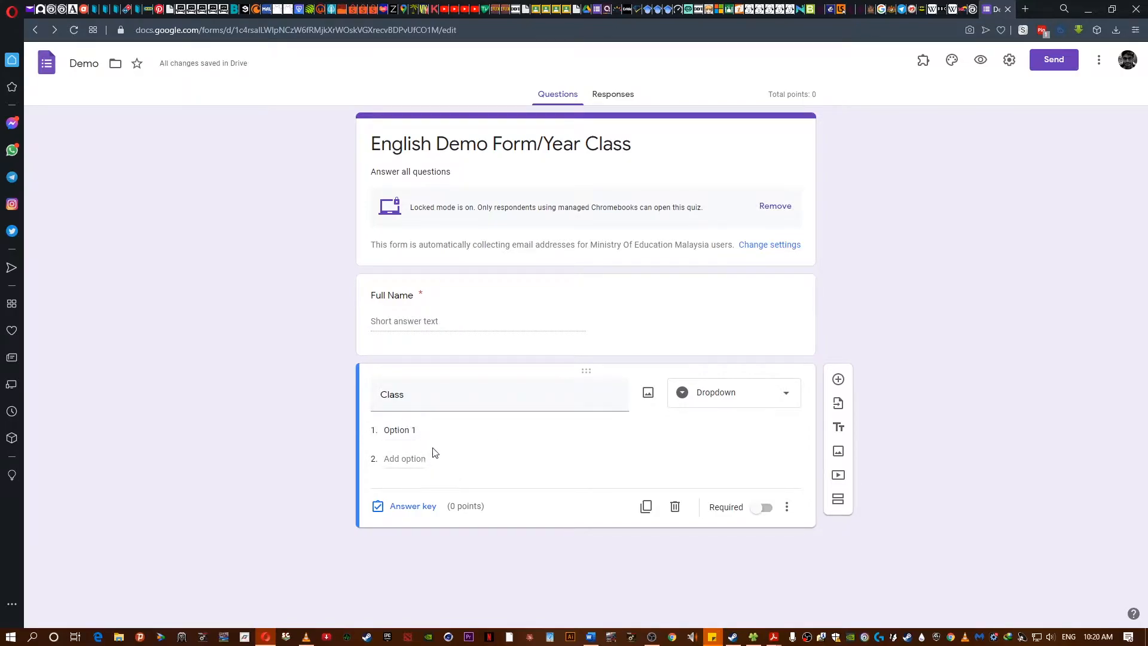
pyautogui.click(439, 430)
pyautogui.write('al')
pyautogui.press('BackSpace')
pyautogui.press('BackSpace')
pyautogui.write('5 A')
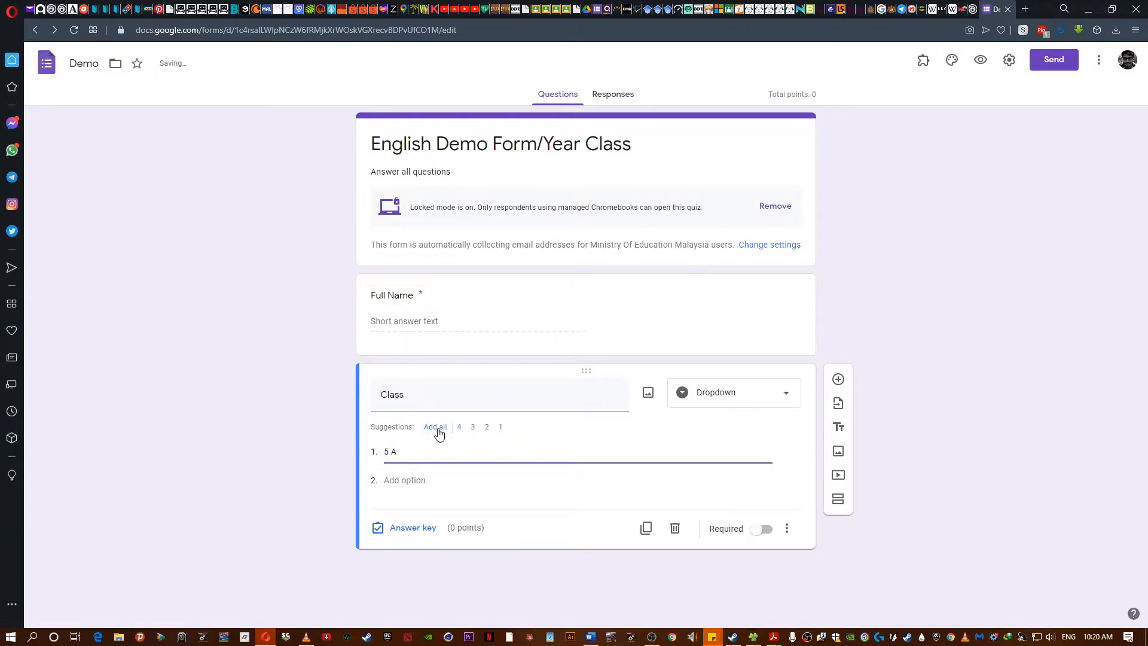
pyautogui.click(403, 480)
pyautogui.write('5 B')
pyautogui.click(403, 509)
pyautogui.write('5C')
pyautogui.press('Left')
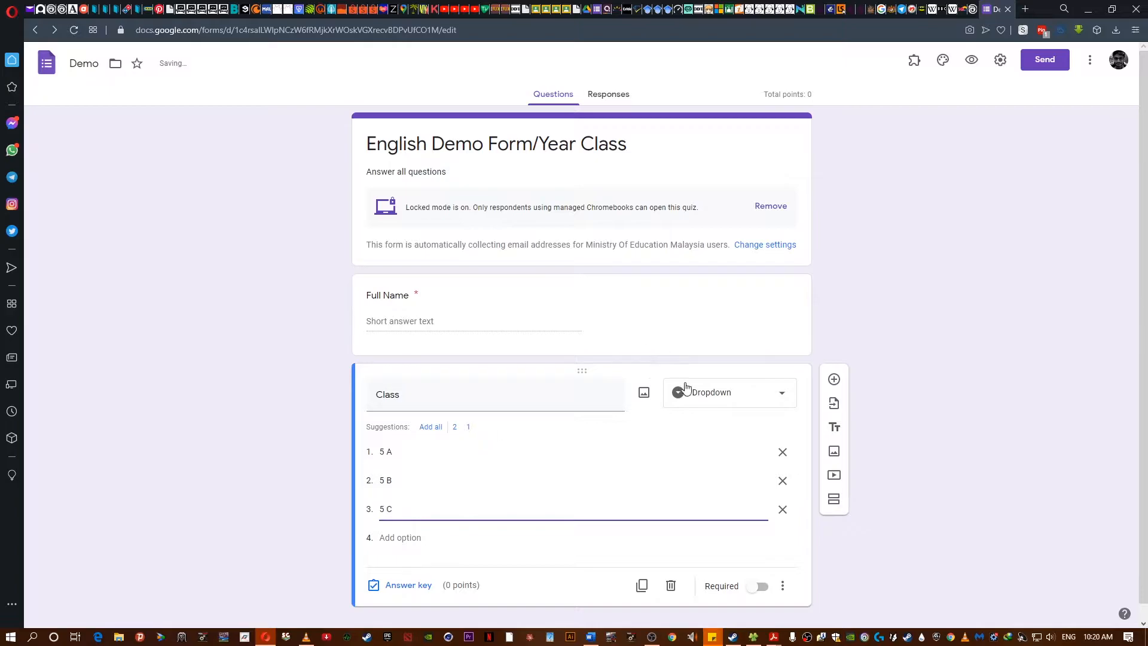
# - Switch the Class question back to short answer and make it required
pyautogui.click(721, 395)
pyautogui.click(728, 255)
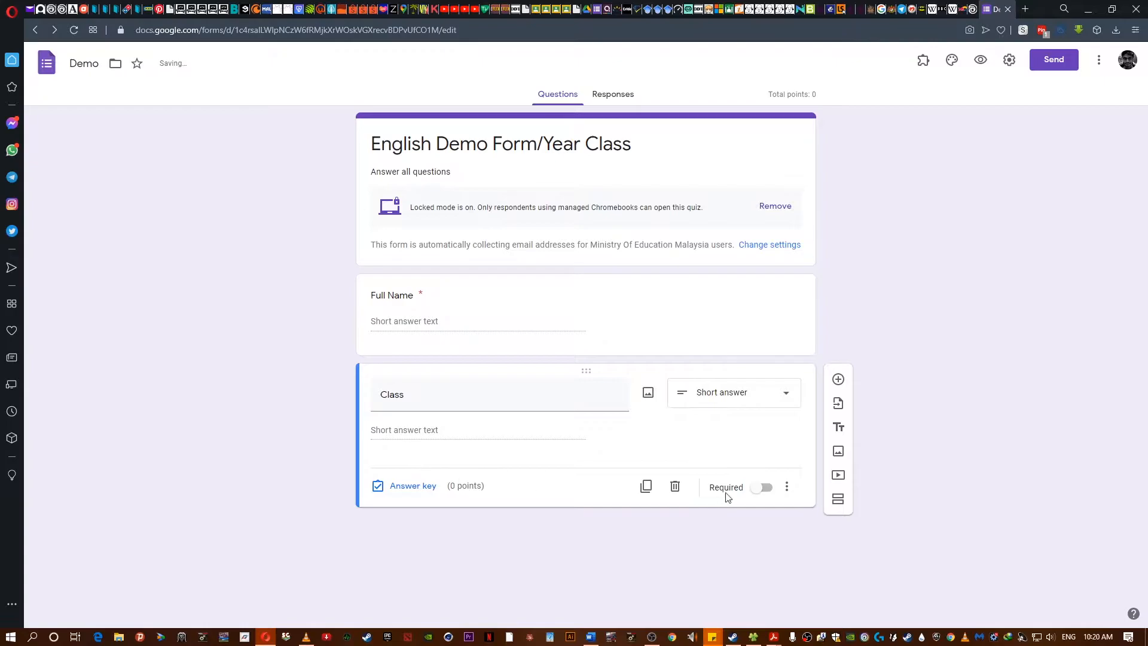
pyautogui.click(766, 494)
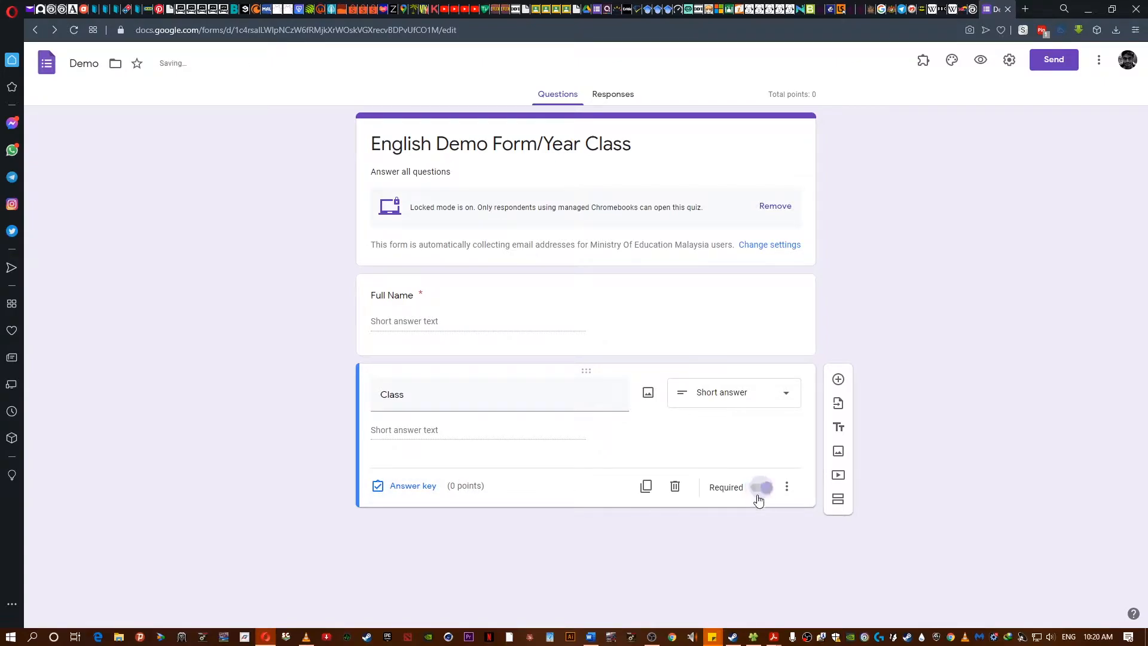
# - Add a new section after the Class question and title it Section A
pyautogui.click(838, 498)
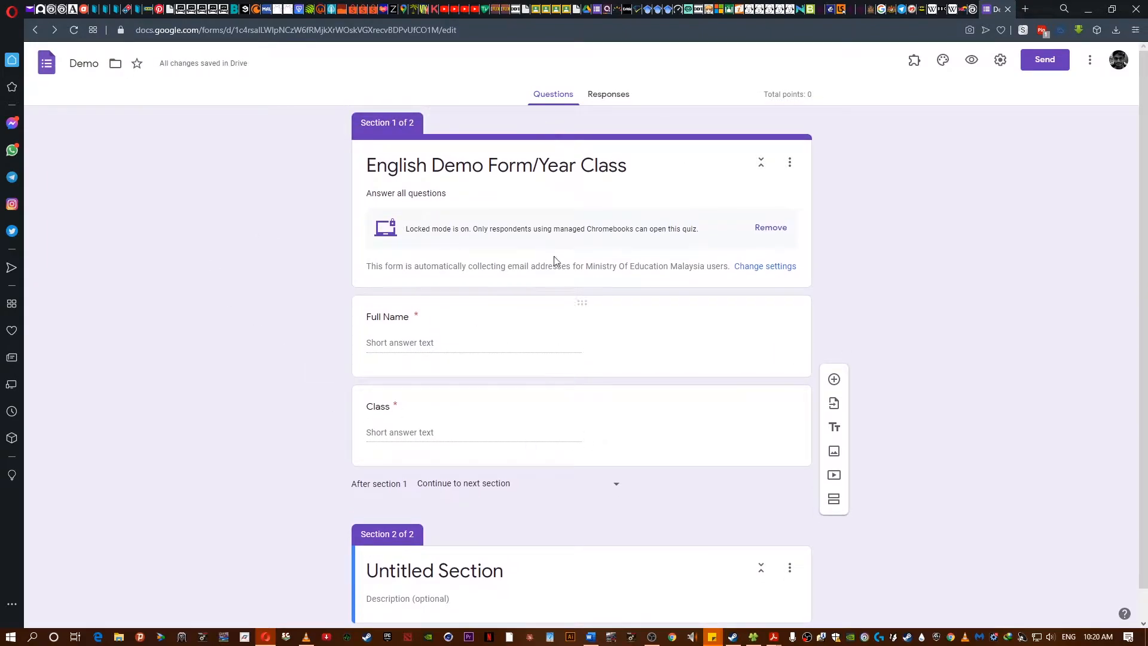
pyautogui.scroll(-1, 546, 451)
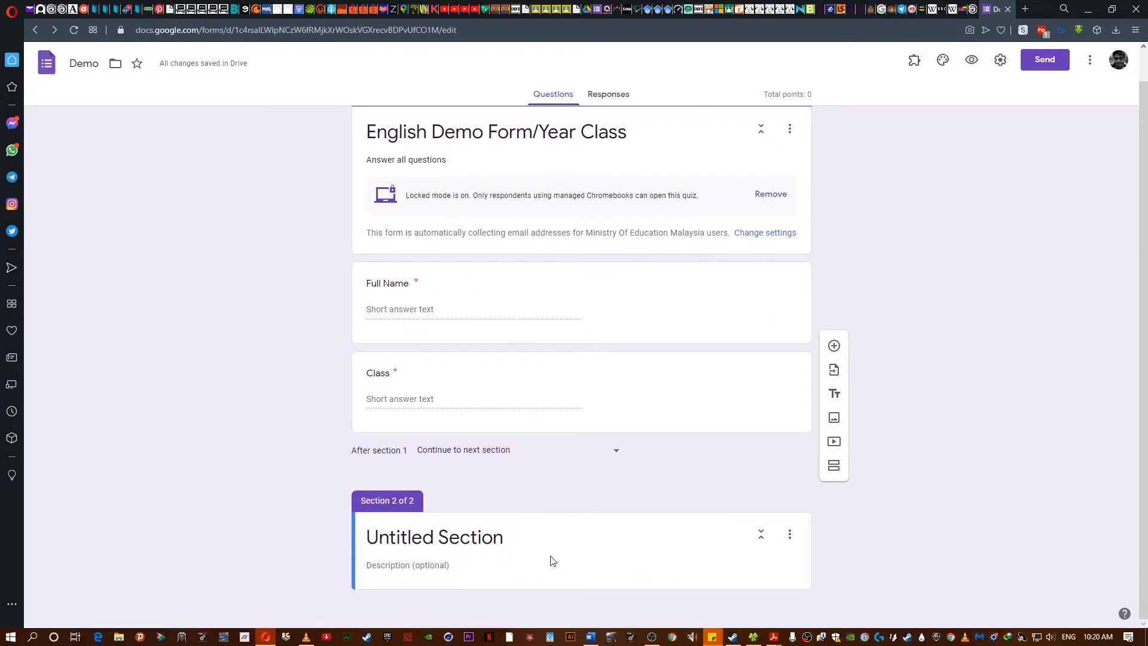
pyautogui.click(551, 558)
pyautogui.write('Section')
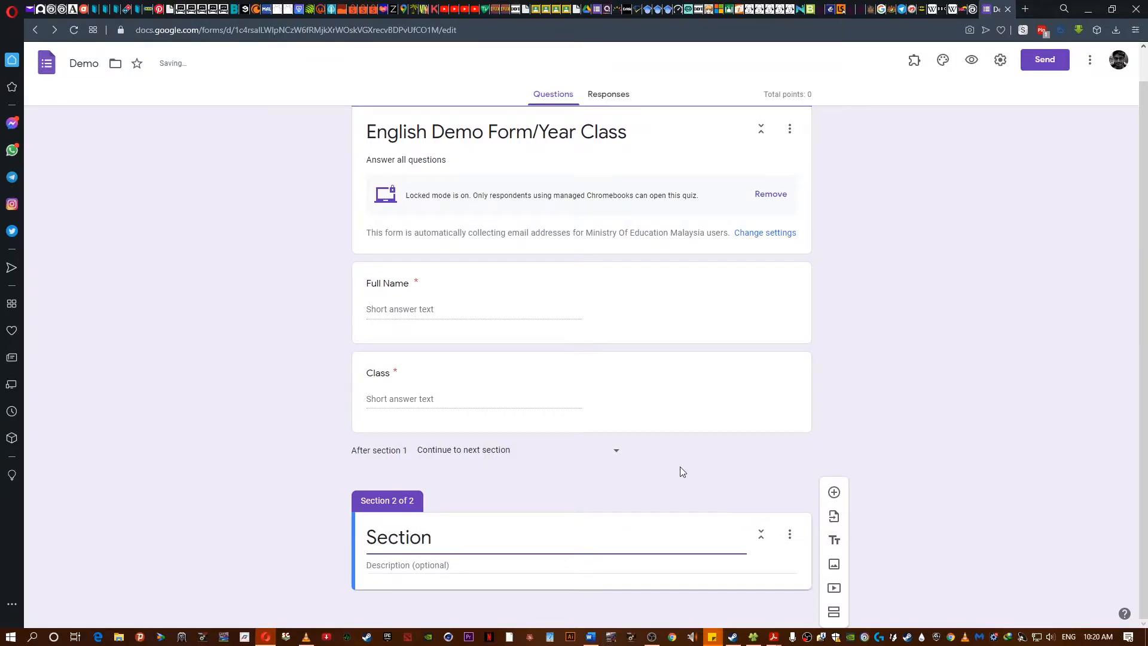
pyautogui.write(' A')
# - Give Section A the description "Answer all questions ...."
pyautogui.click(442, 560)
pyautogui.write('Answer')
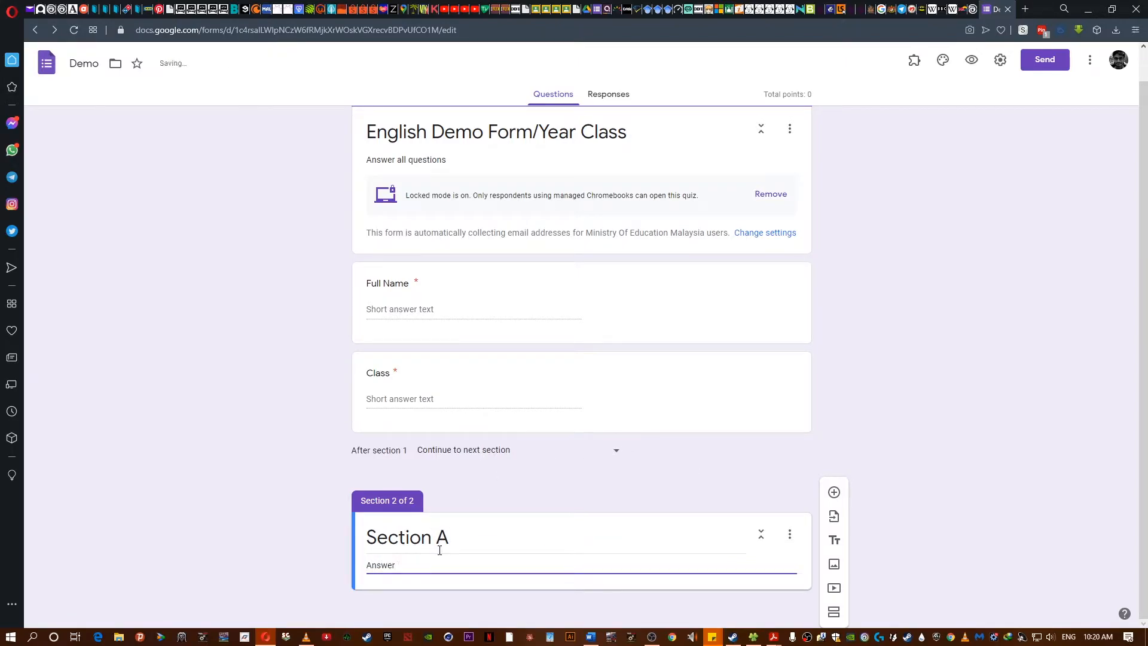
pyautogui.write(' all questions ....')
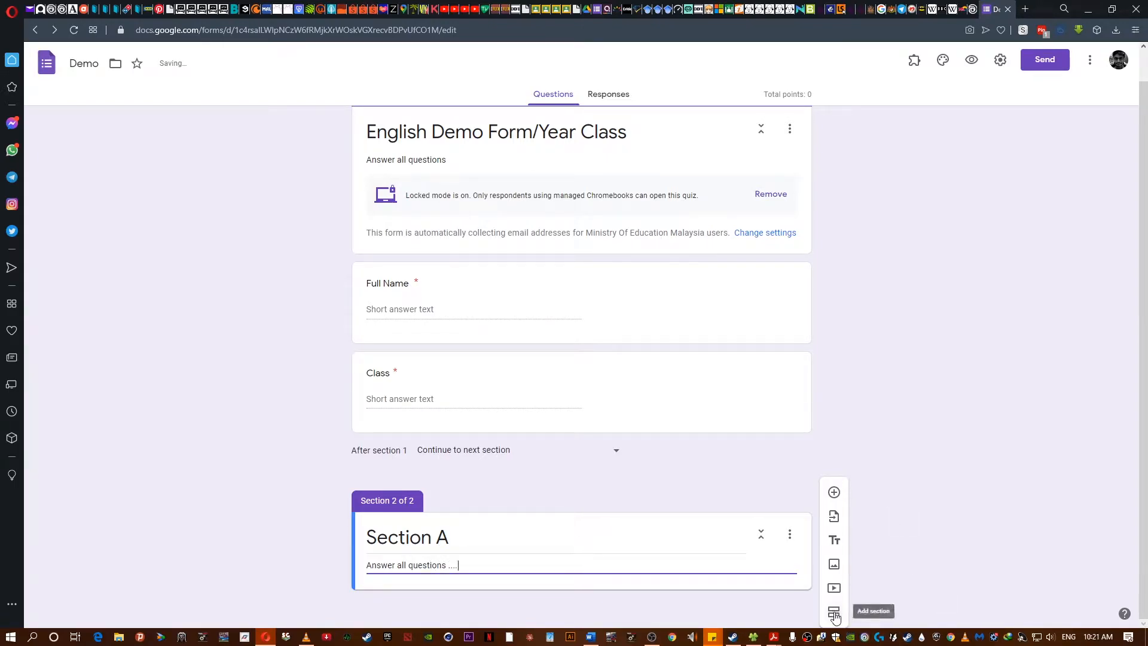
# - Add a blank question under Section A and switch to the English exam paper PDF
pyautogui.click(835, 493)
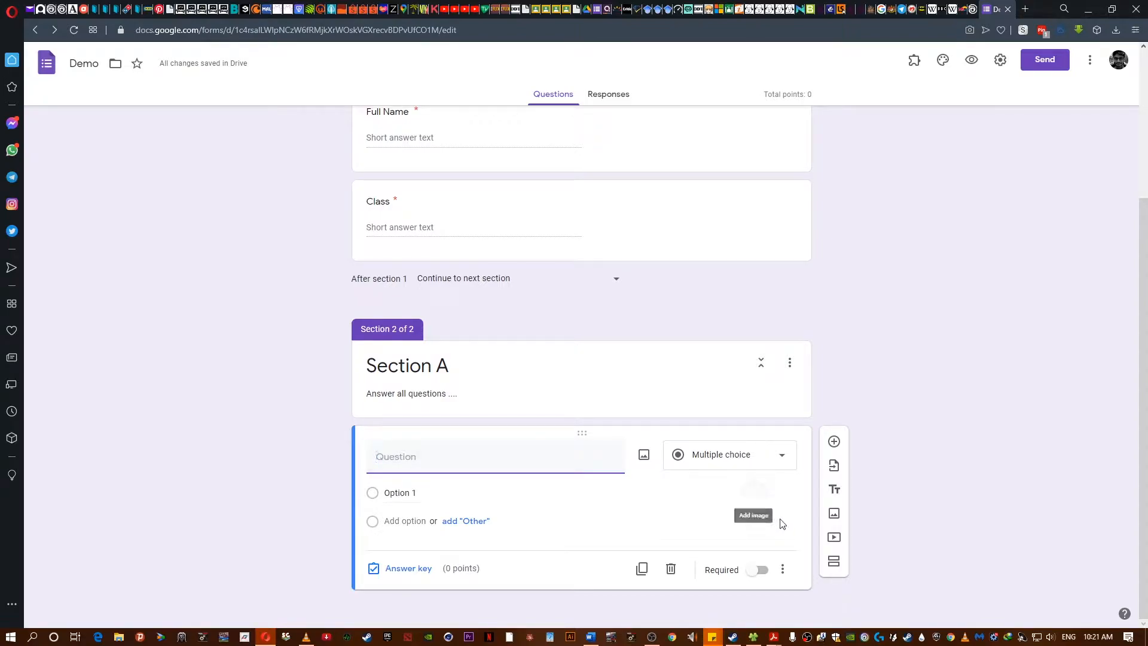
pyautogui.moveTo(773, 639)
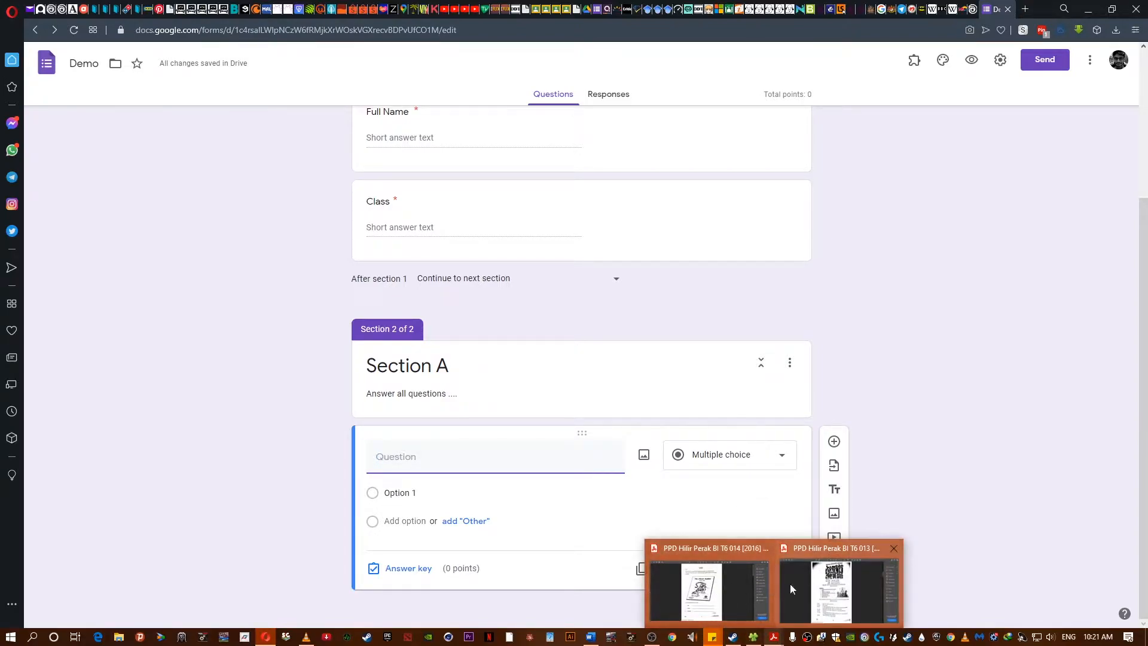
pyautogui.click(829, 593)
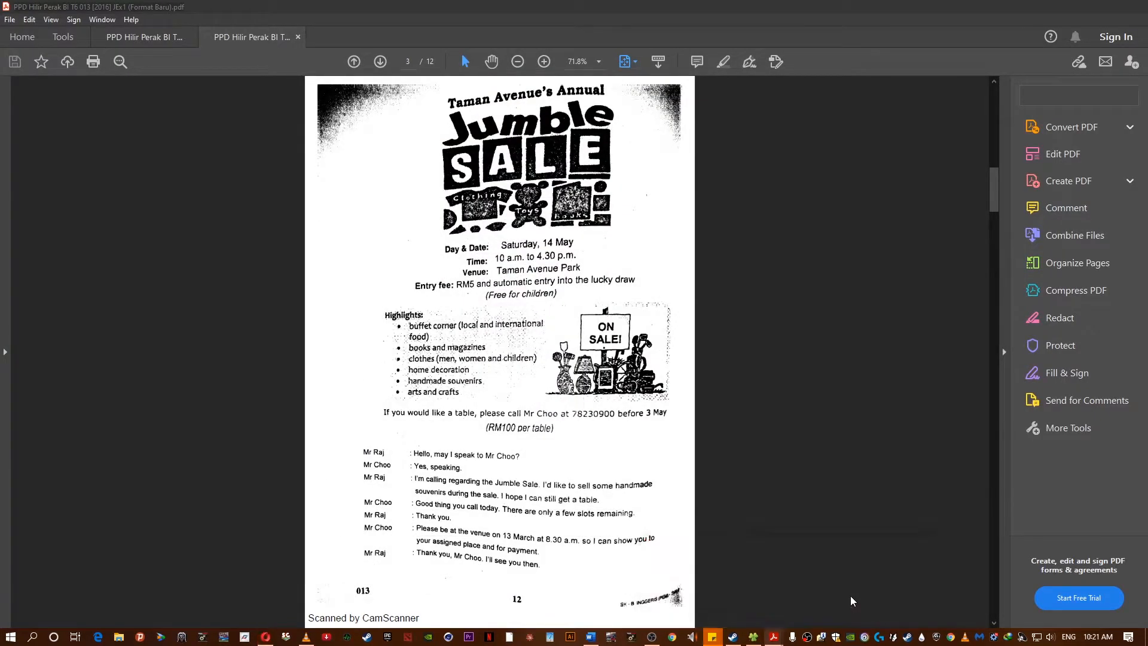
# - Find the Keep Your Home Safe poster on page 5 and copy it as a snapshot
pyautogui.click(850, 595)
pyautogui.scroll(-2, 613, 534)
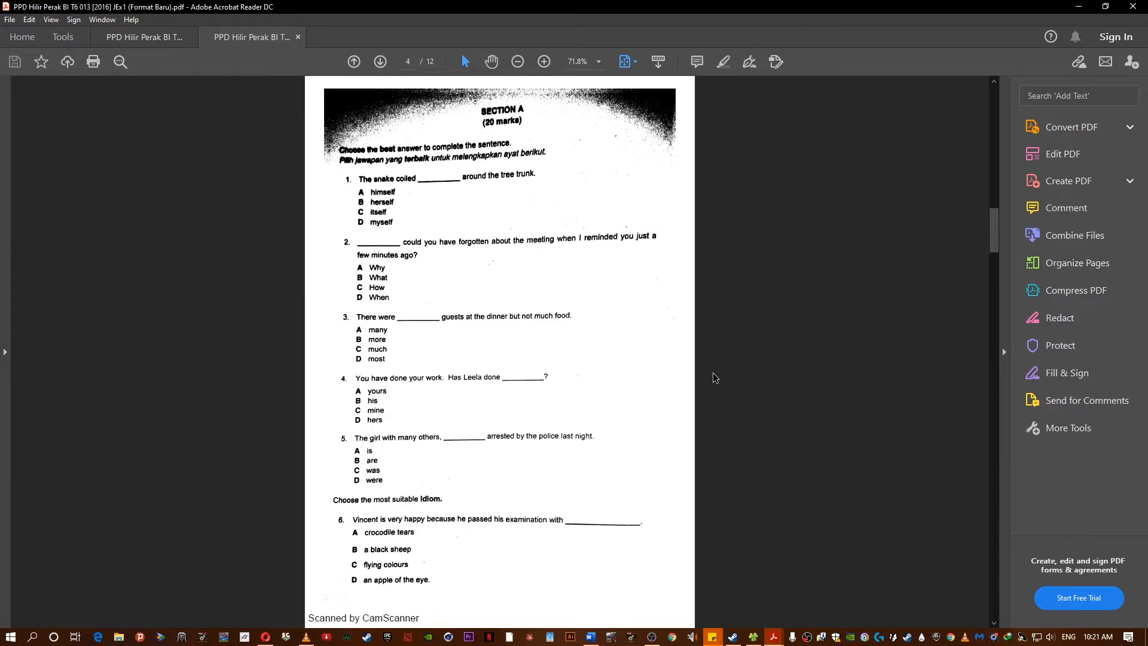
pyautogui.scroll(-3, 715, 376)
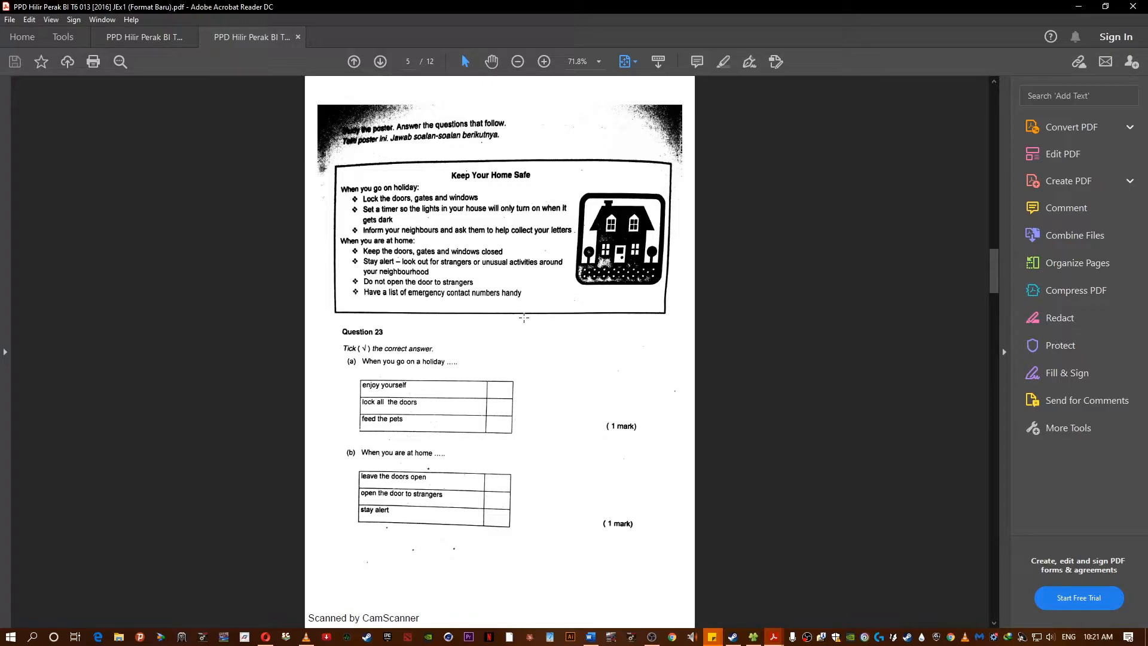
pyautogui.scroll(3, 614, 341)
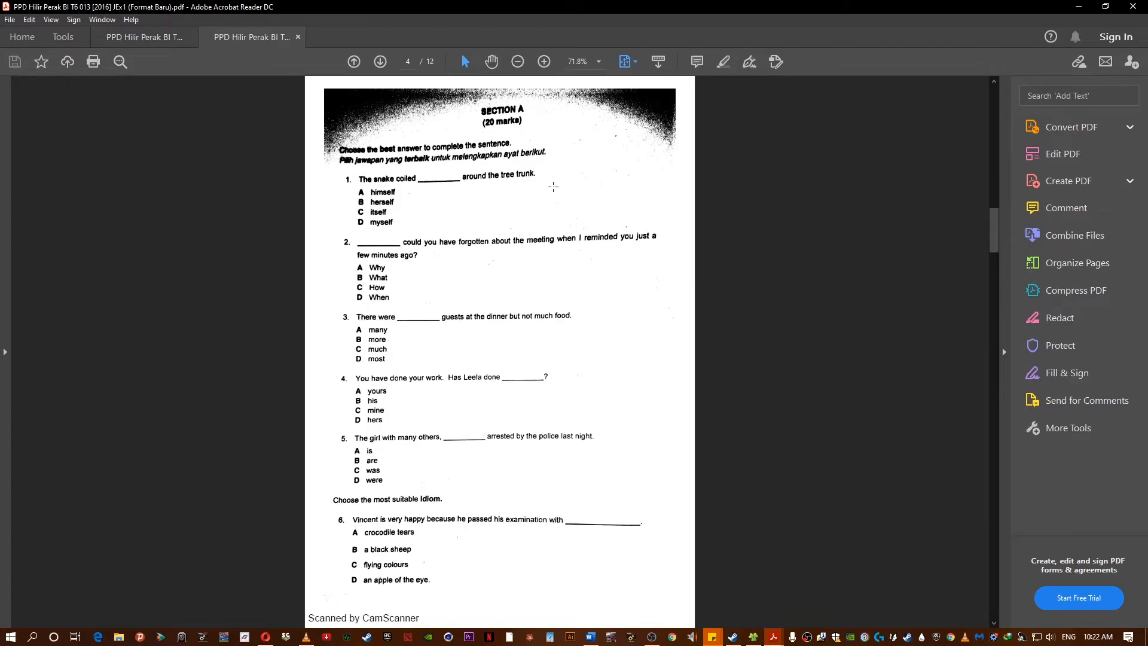
pyautogui.scroll(-3, 462, 323)
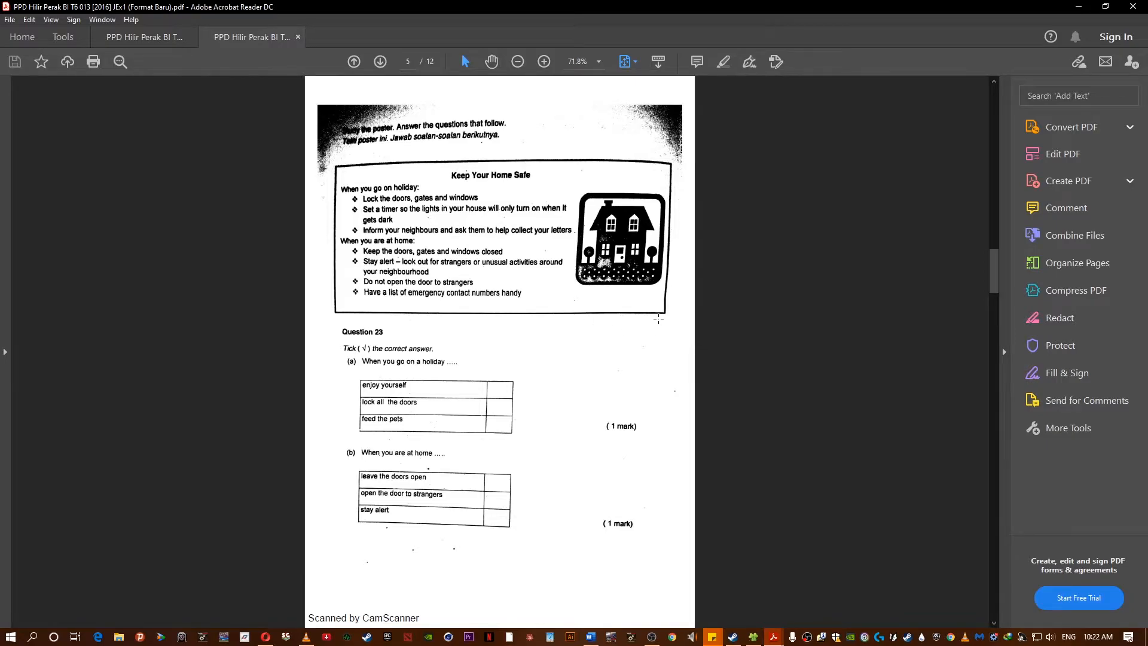
pyautogui.moveTo(673, 324); pyautogui.dragTo(324, 155)
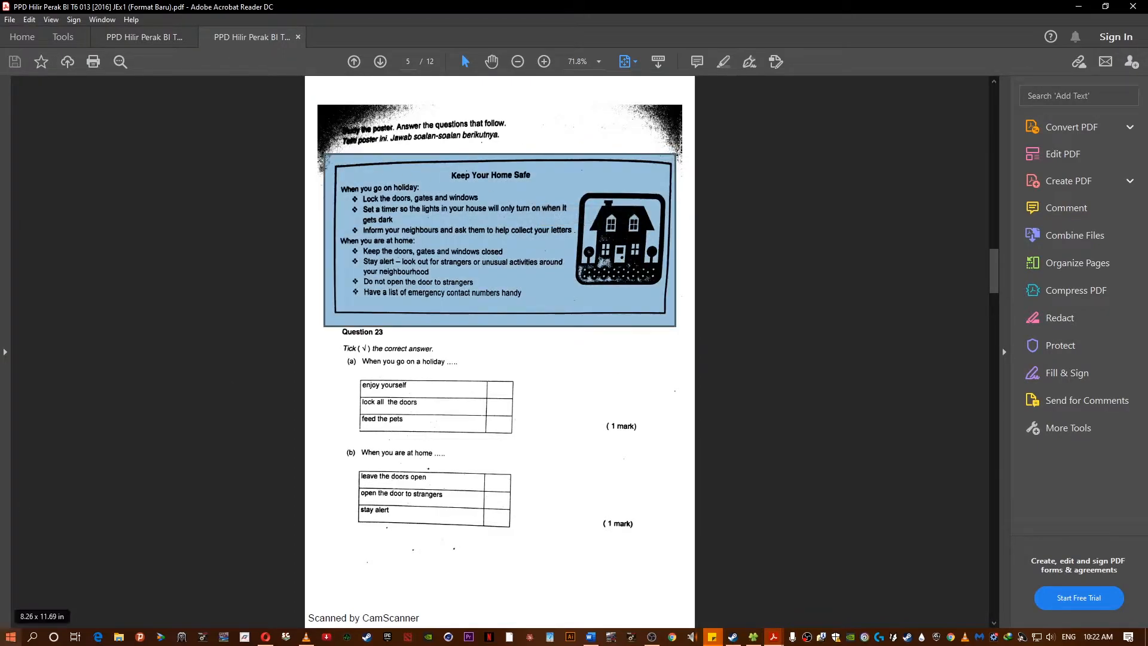
# - Open PowerPoint with a blank presentation and paste the poster onto the slide
pyautogui.press('super')
pyautogui.write('p')
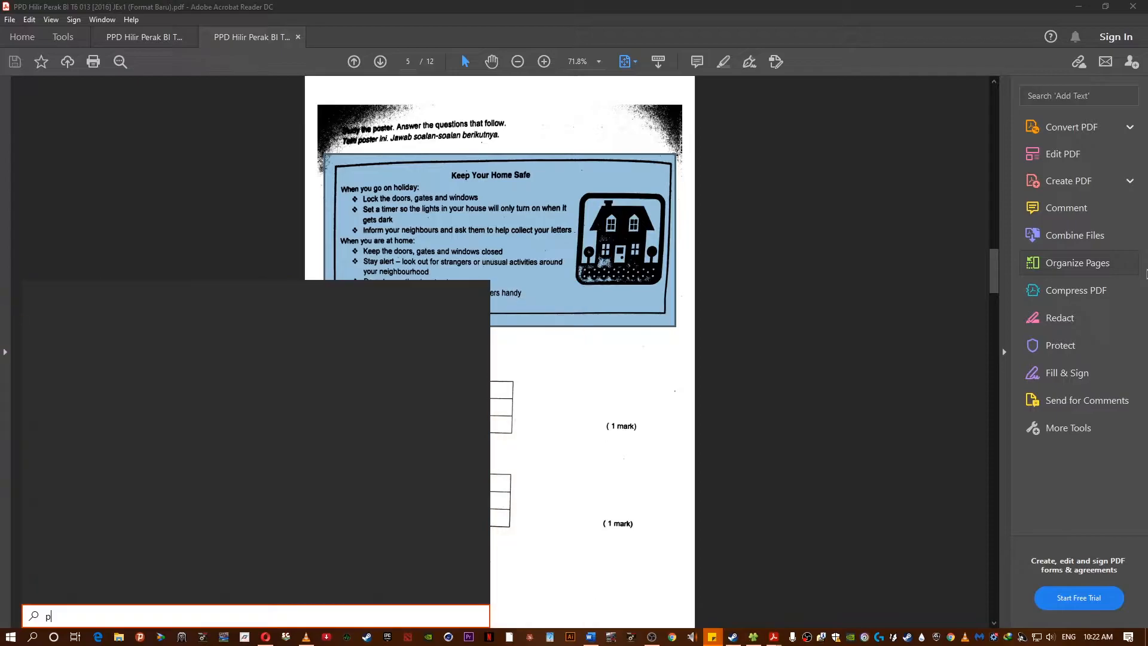
pyautogui.write('o')
pyautogui.press('Return')
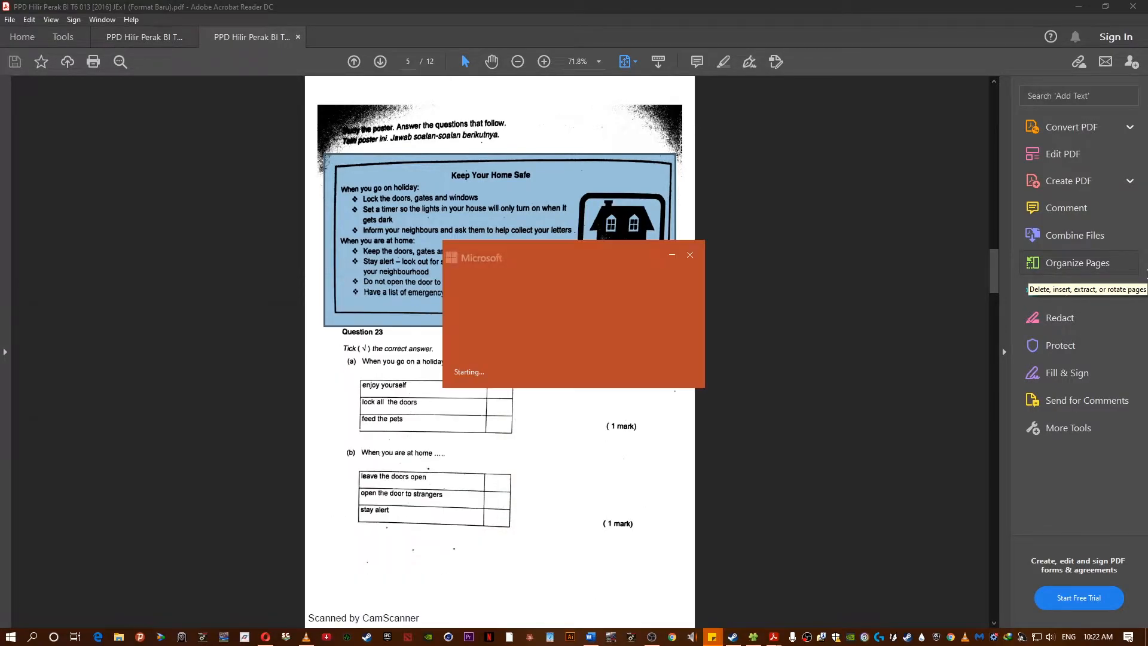
pyautogui.click(877, 169)
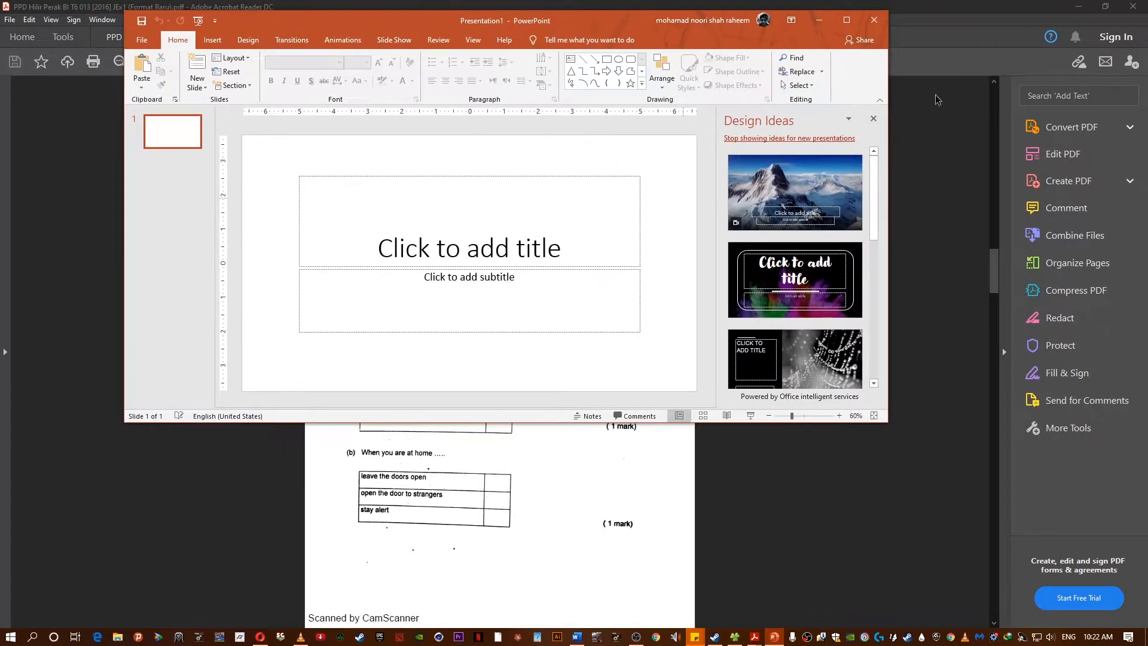
pyautogui.click(845, 21)
pyautogui.click(58, 382)
pyautogui.hotkey('ctrl', 'v')
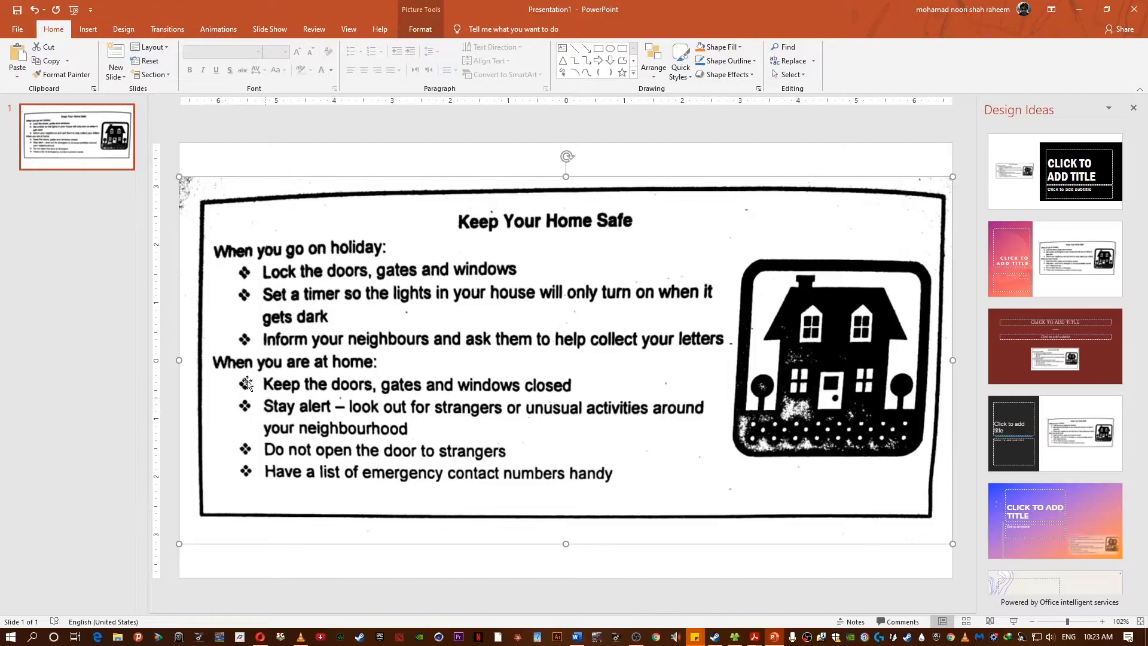
# - Save just this slide as a JPEG file named demo in the Downloads folder
pyautogui.click(18, 29)
pyautogui.click(24, 191)
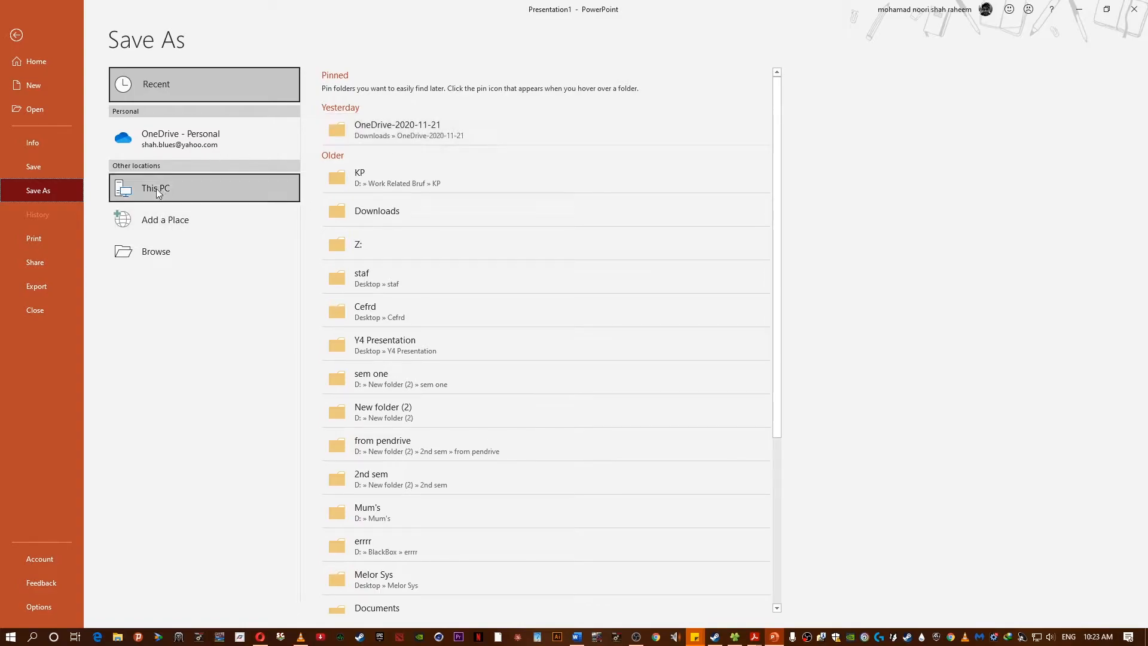
pyautogui.click(137, 259)
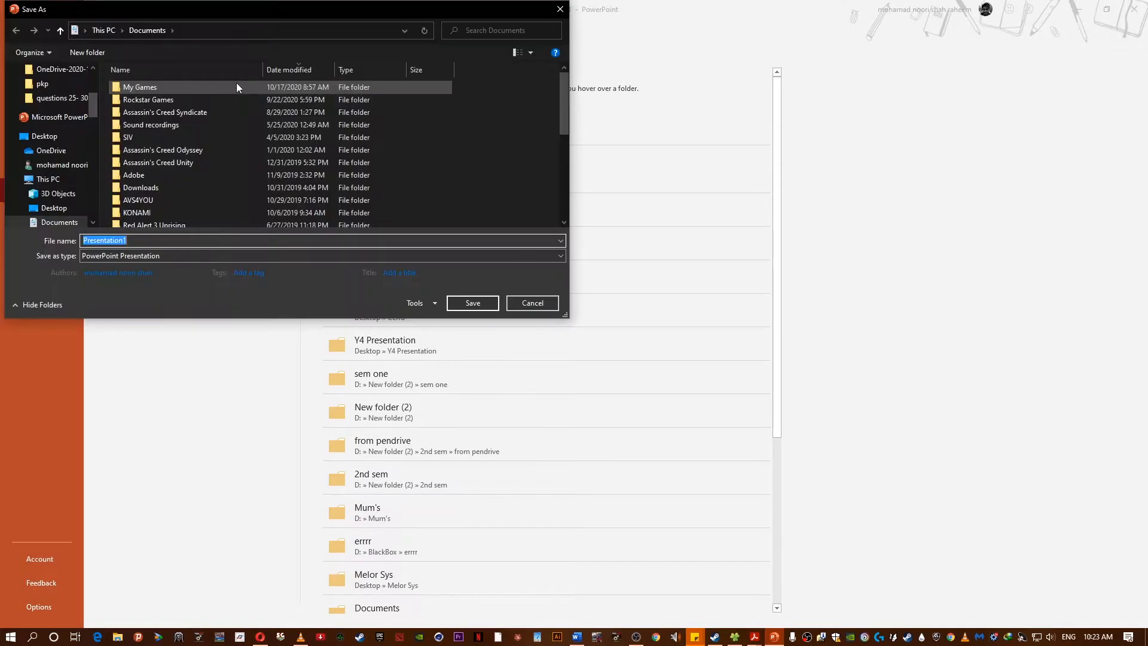
pyautogui.click(94, 29)
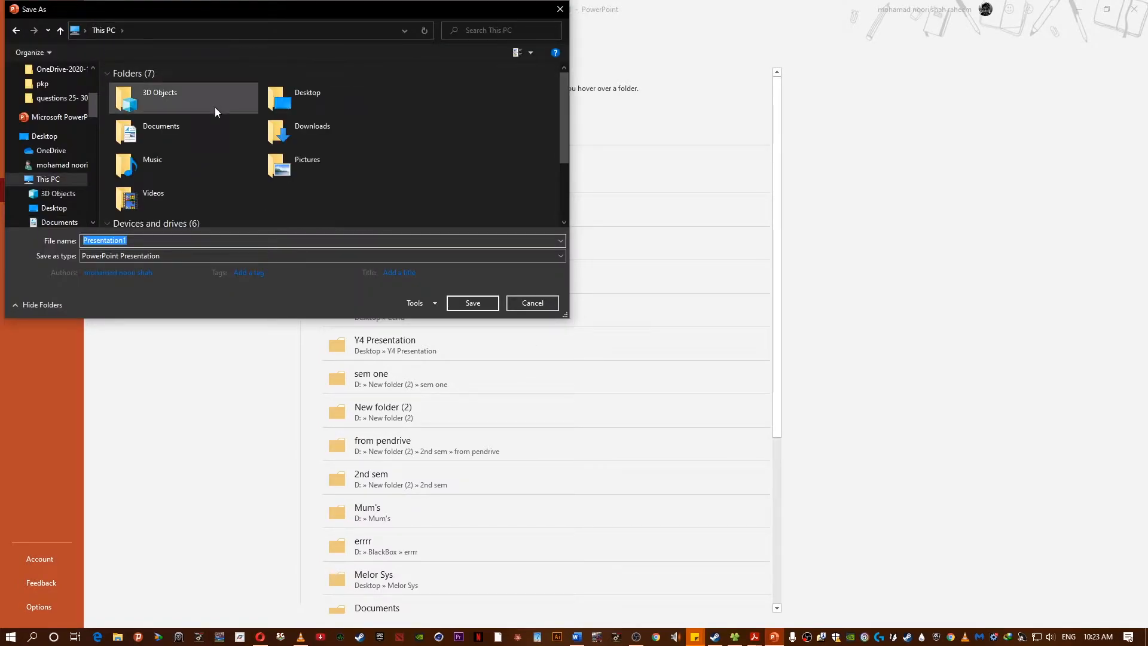
pyautogui.doubleClick(296, 124)
pyautogui.click(219, 240)
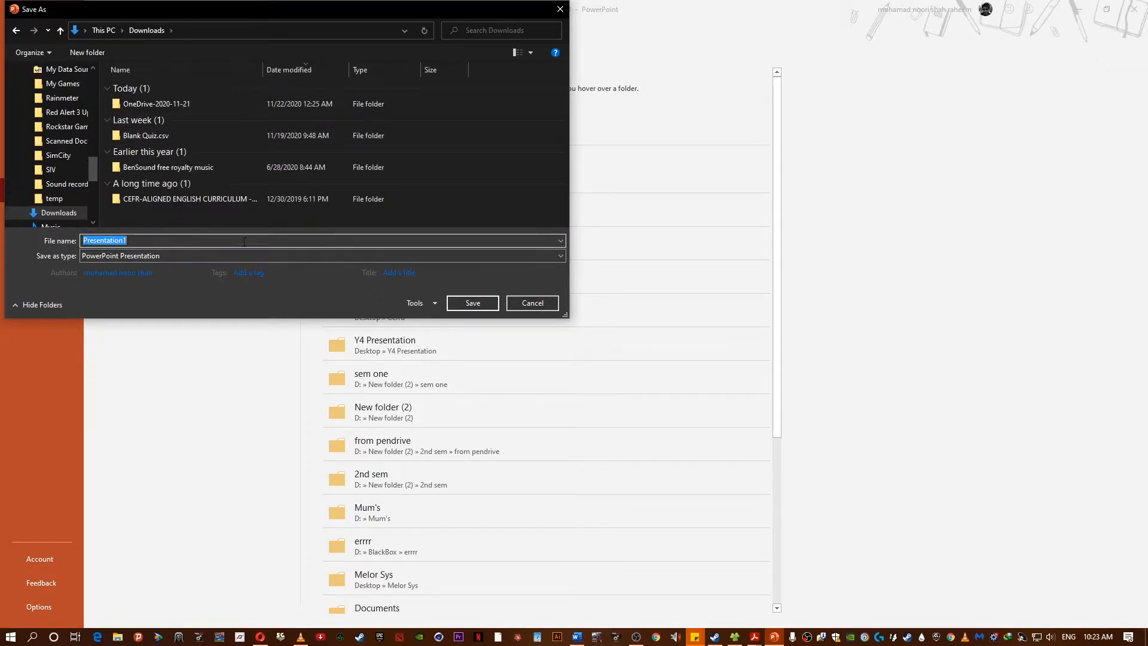
pyautogui.write('demo')
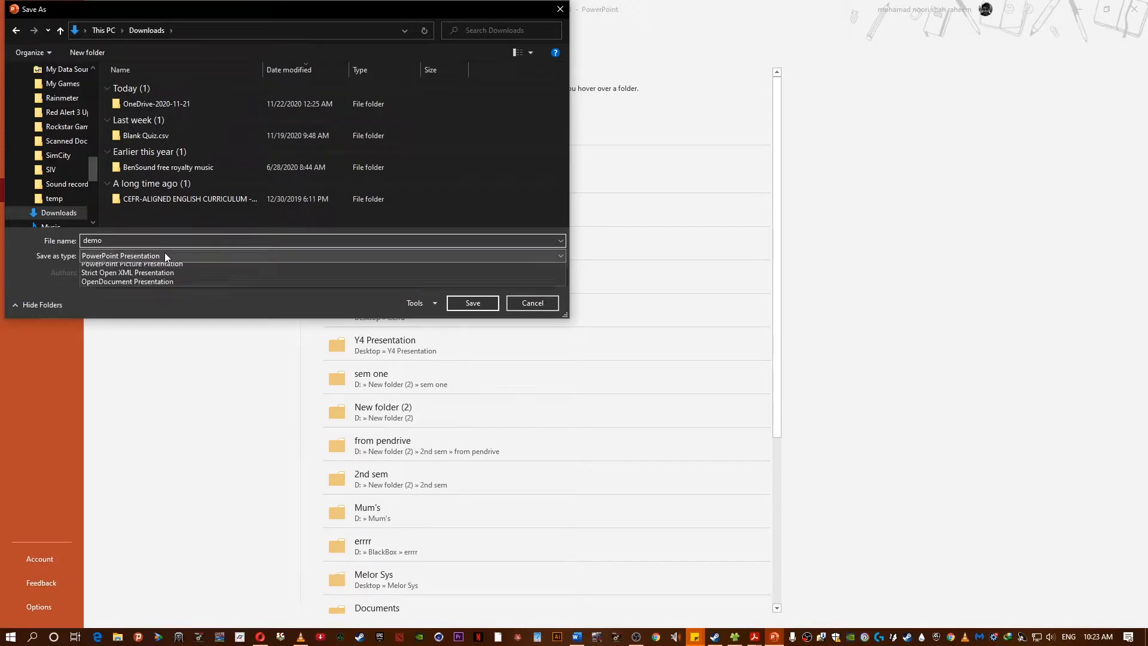
pyautogui.click(163, 255)
pyautogui.click(128, 430)
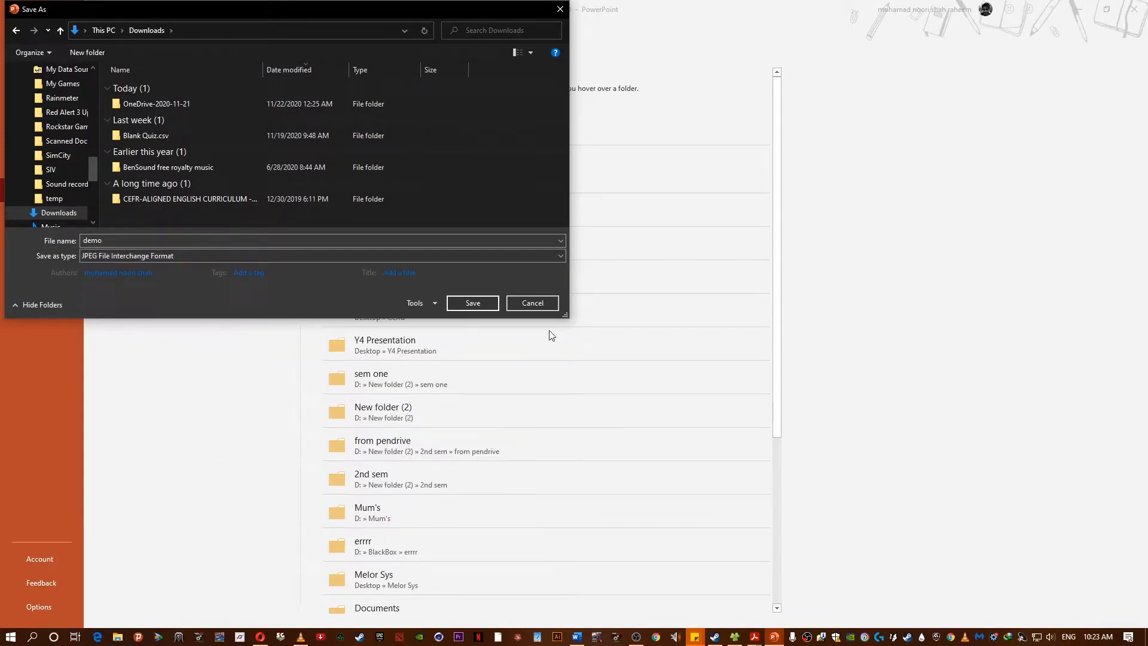
pyautogui.click(465, 299)
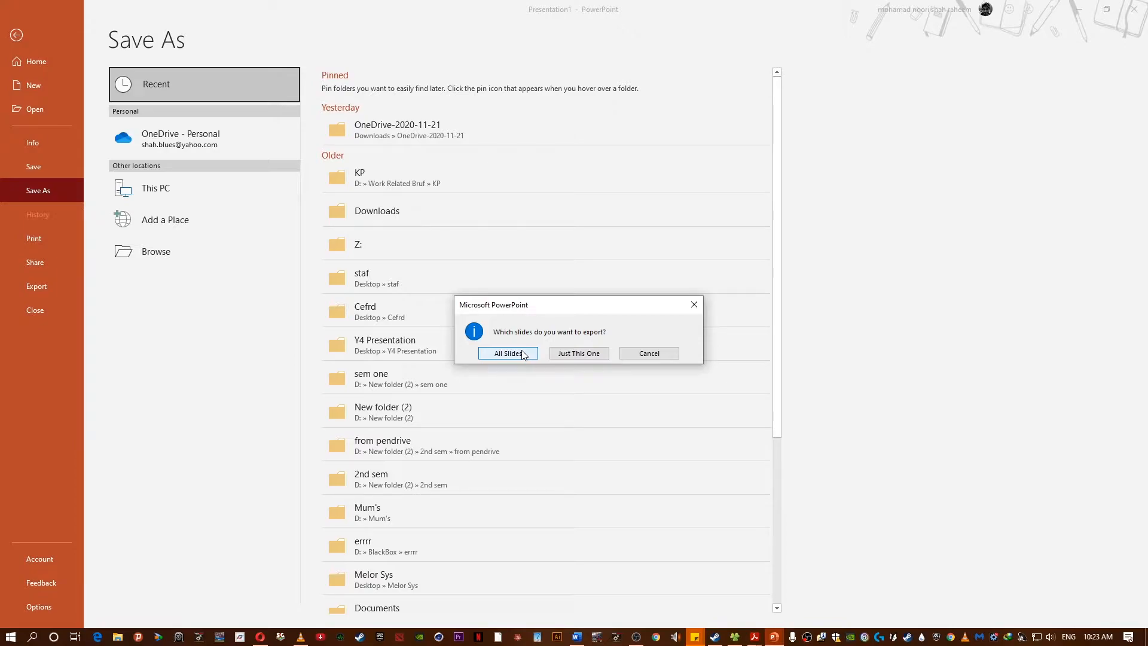
pyautogui.click(583, 356)
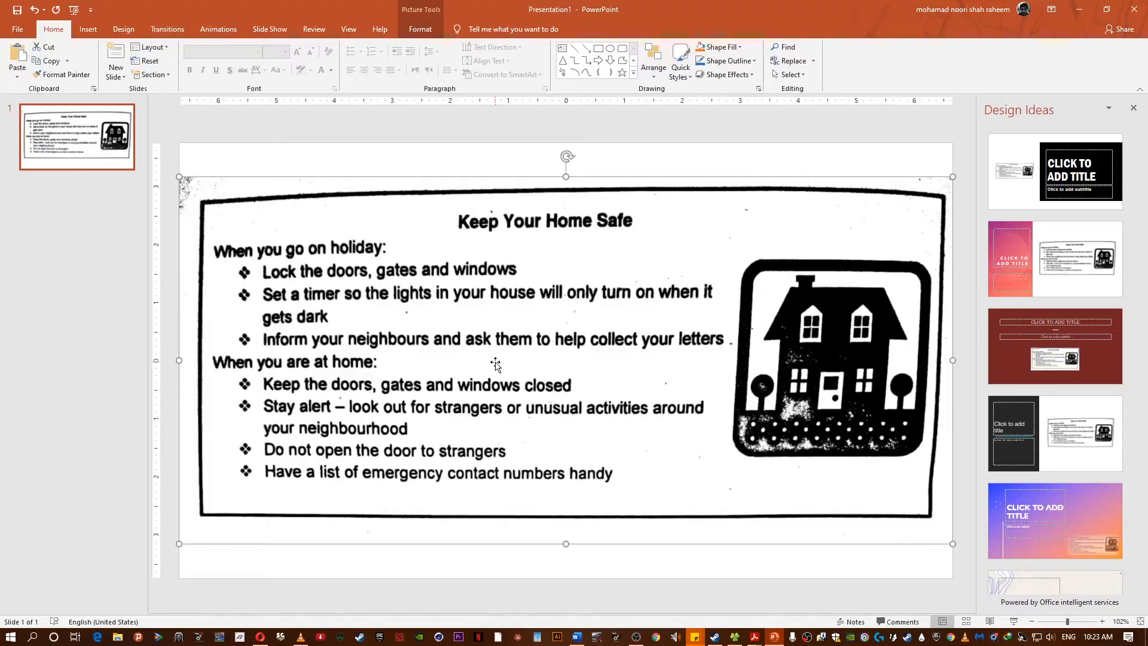
# - Insert the demo image into the new question by dropping it from Downloads into the image dialog
pyautogui.click(1079, 10)
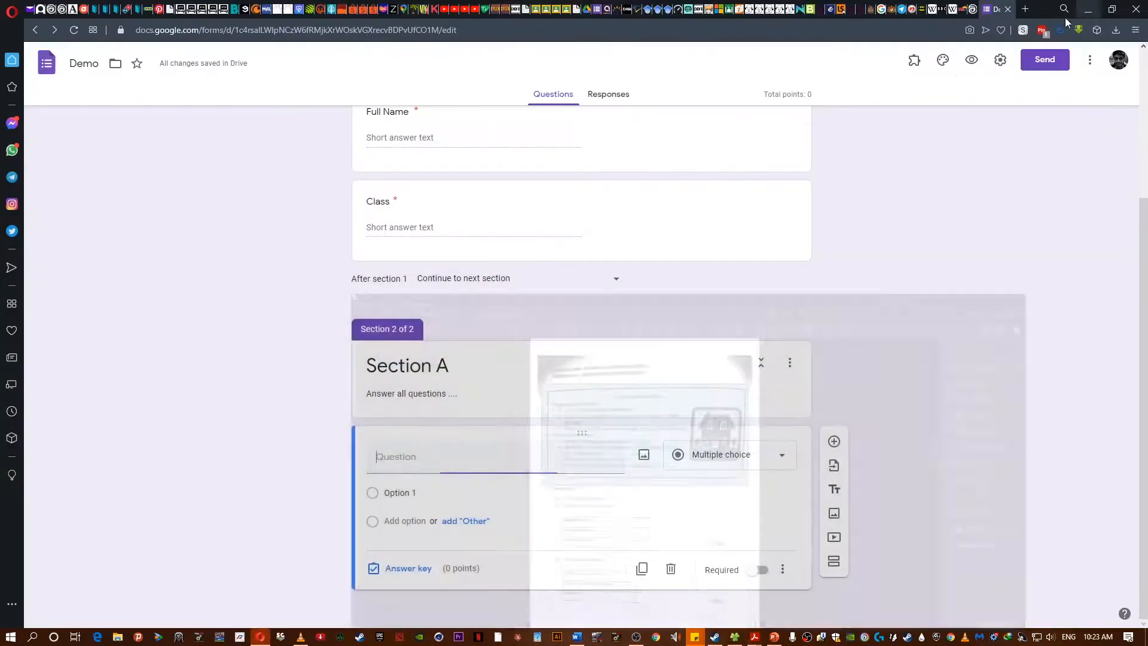
pyautogui.click(1077, 7)
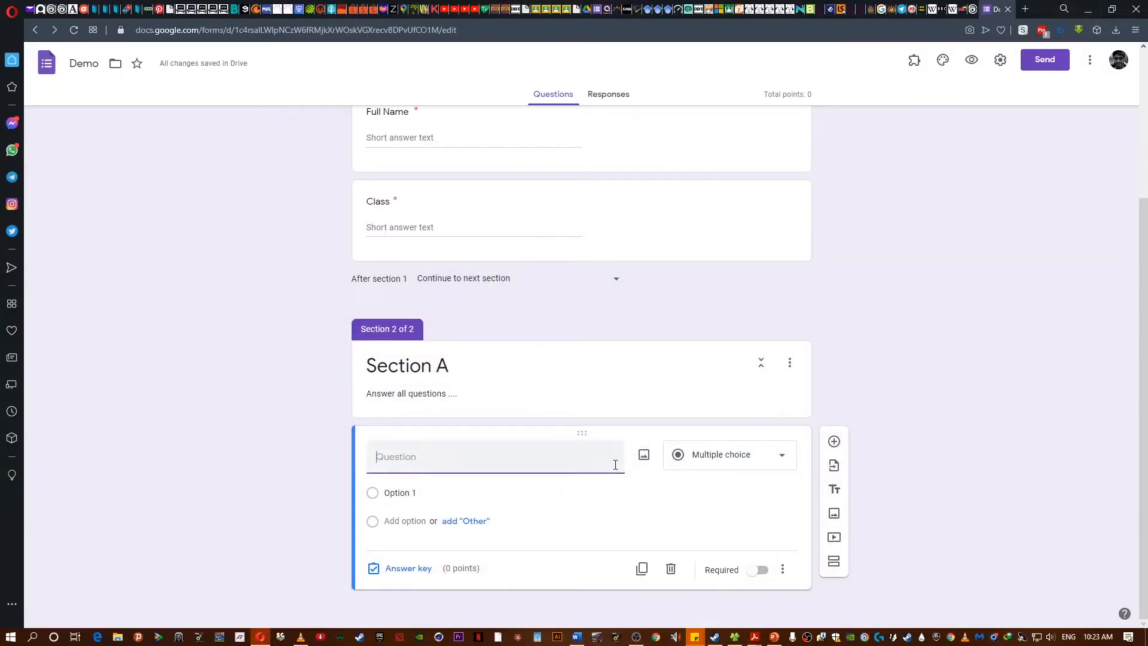
pyautogui.click(643, 455)
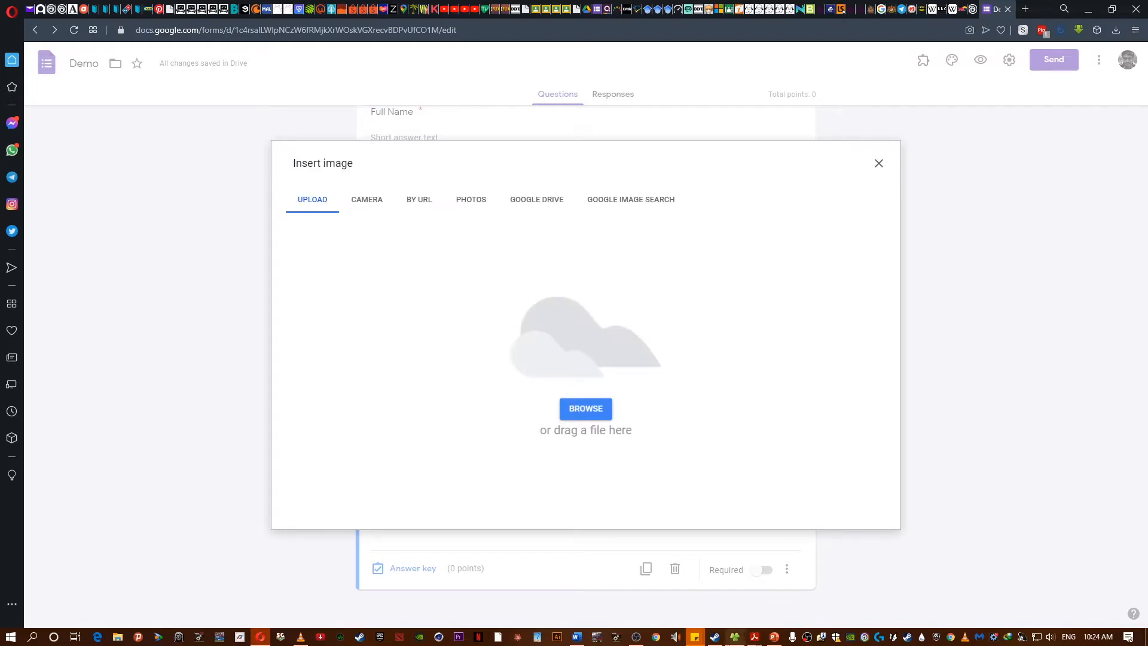
pyautogui.click(735, 637)
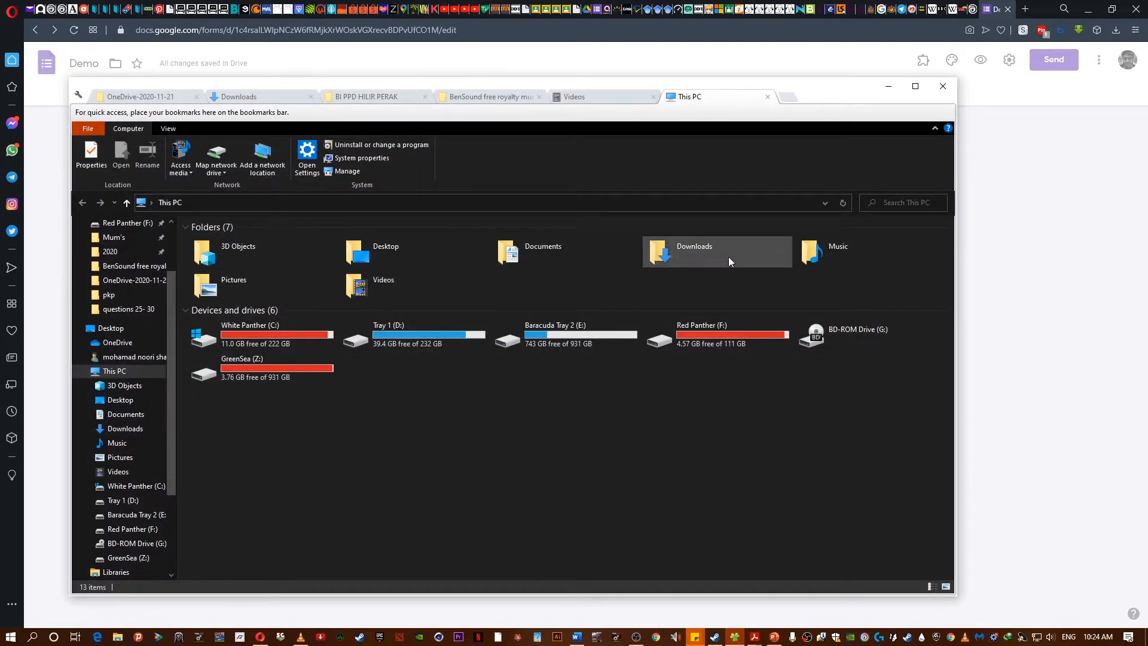
pyautogui.doubleClick(671, 257)
pyautogui.click(239, 258)
pyautogui.moveTo(824, 93); pyautogui.dragTo(1147, 185)
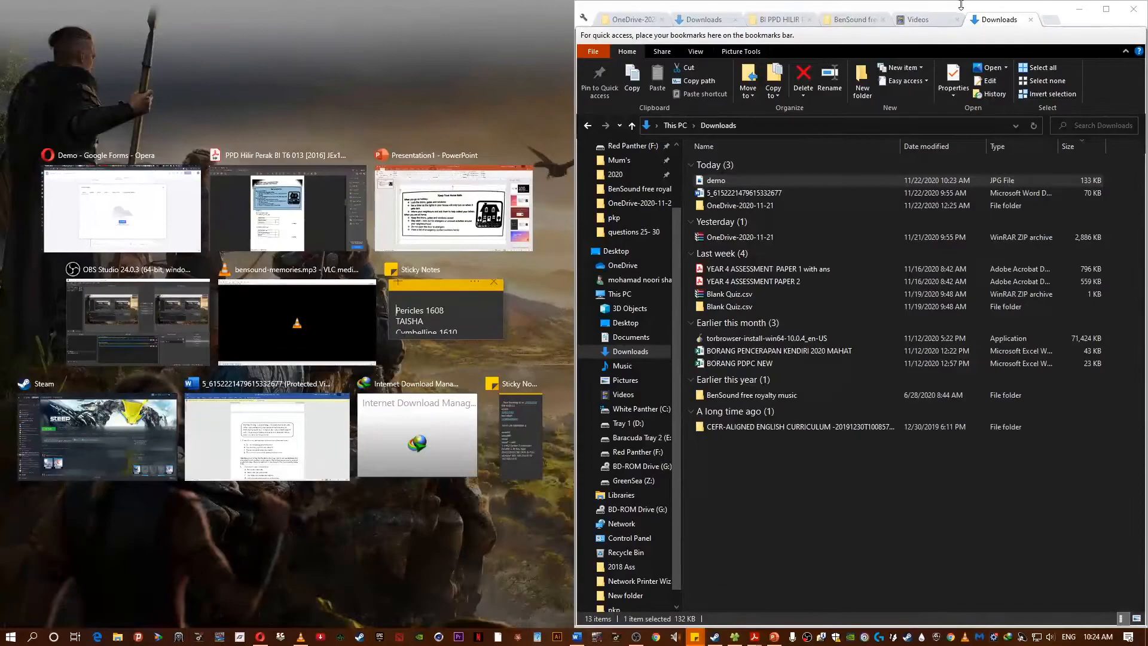
pyautogui.click(122, 209)
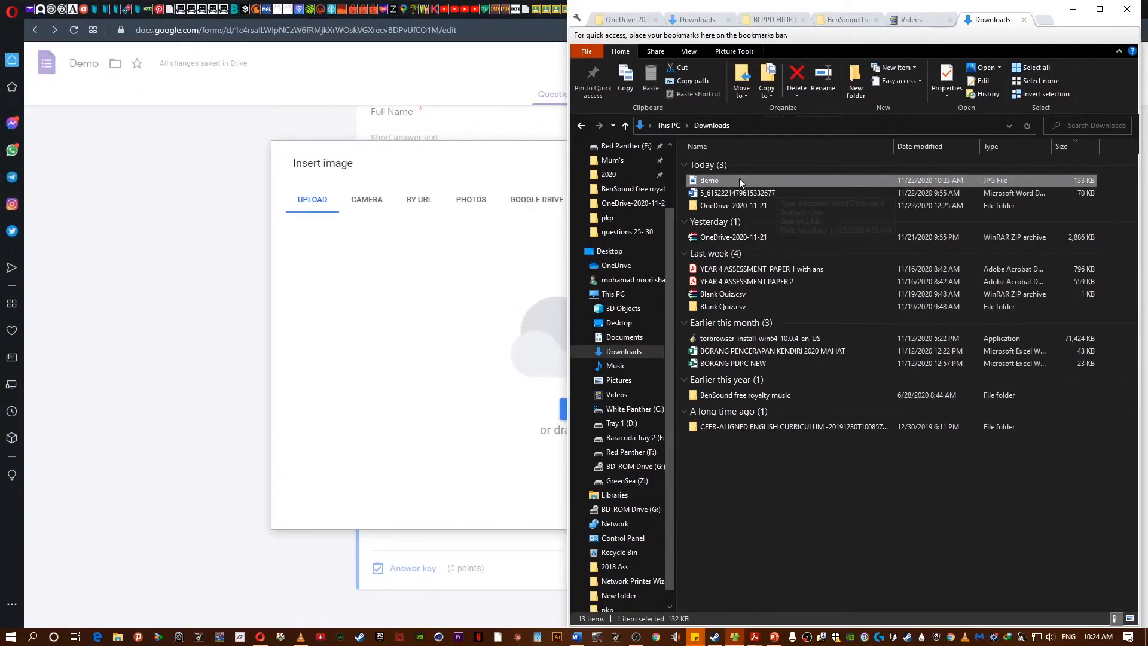
pyautogui.moveTo(712, 183); pyautogui.dragTo(440, 290)
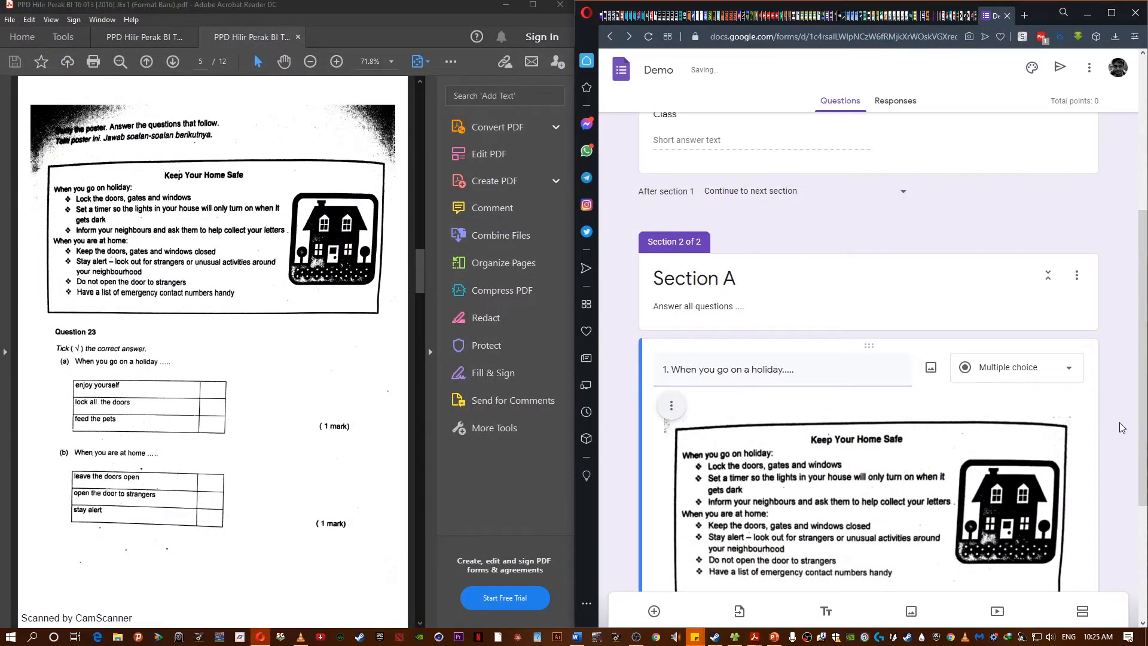
# - Enter the answer options A. enjoy yourself, B. lock all the doors and C. feed the pets
pyautogui.scroll(-4, 993, 160)
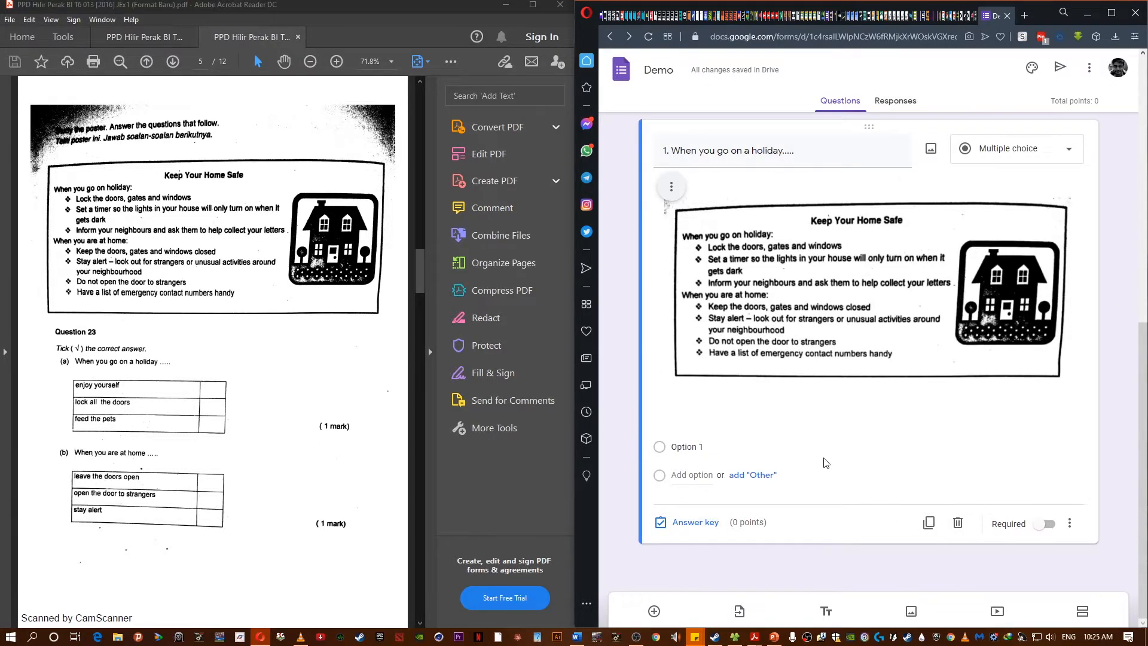
pyautogui.click(685, 443)
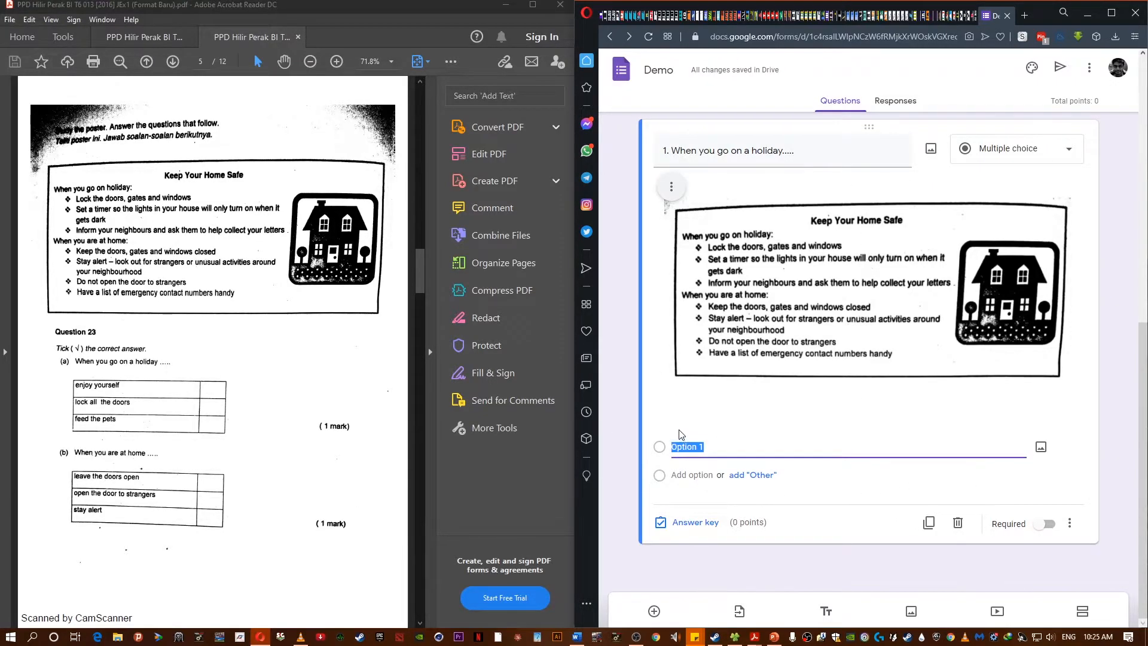
pyautogui.write('A. enjoy')
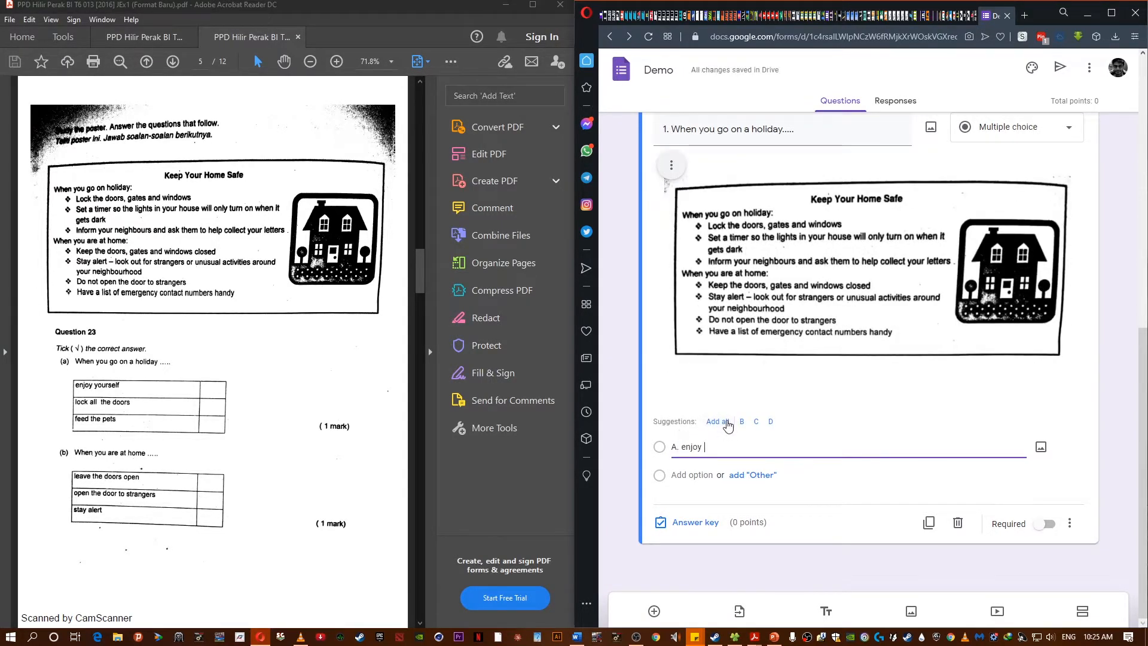
pyautogui.click(725, 422)
pyautogui.click(720, 429)
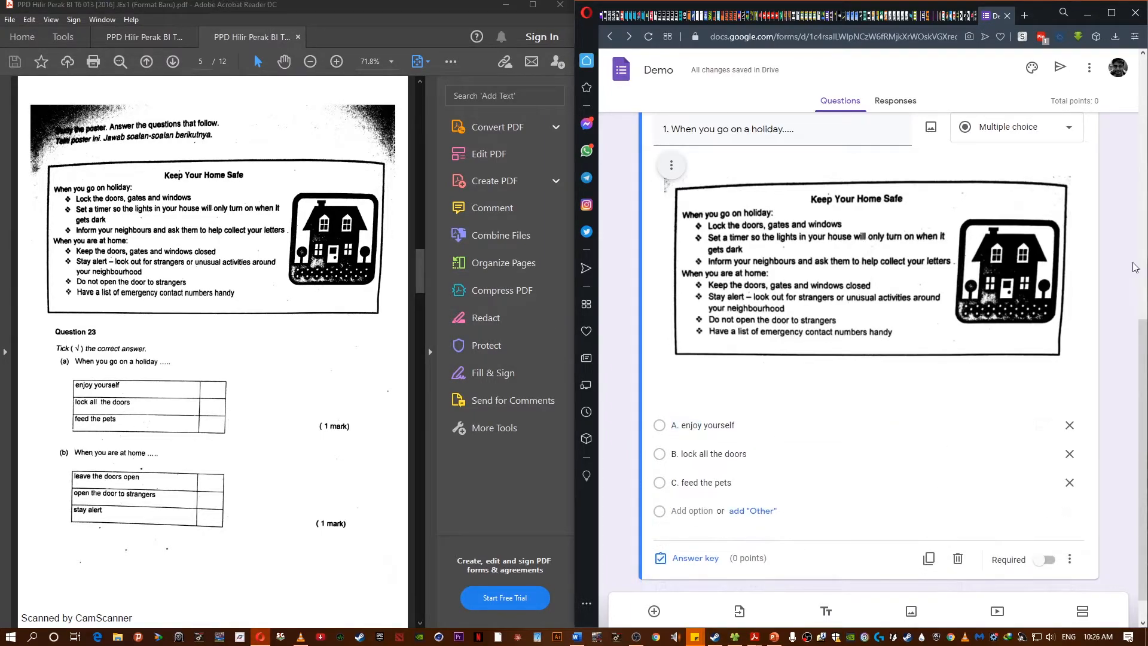
# - Make the holiday question required
pyautogui.scroll(3, 957, 389)
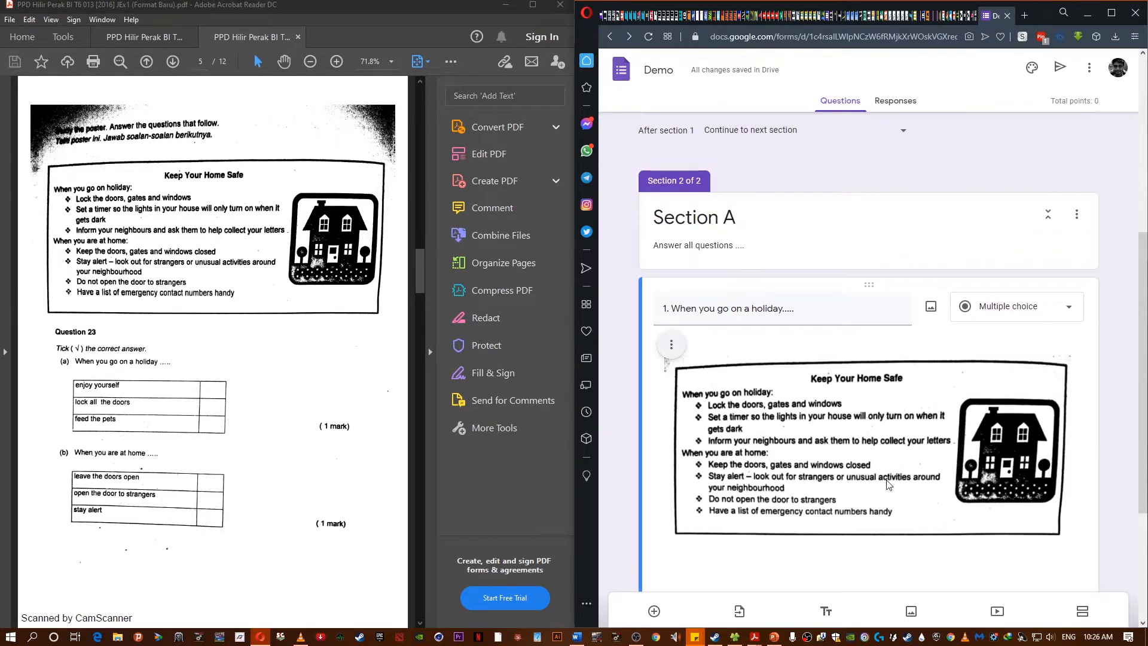
pyautogui.scroll(-4, 887, 484)
pyautogui.click(1048, 523)
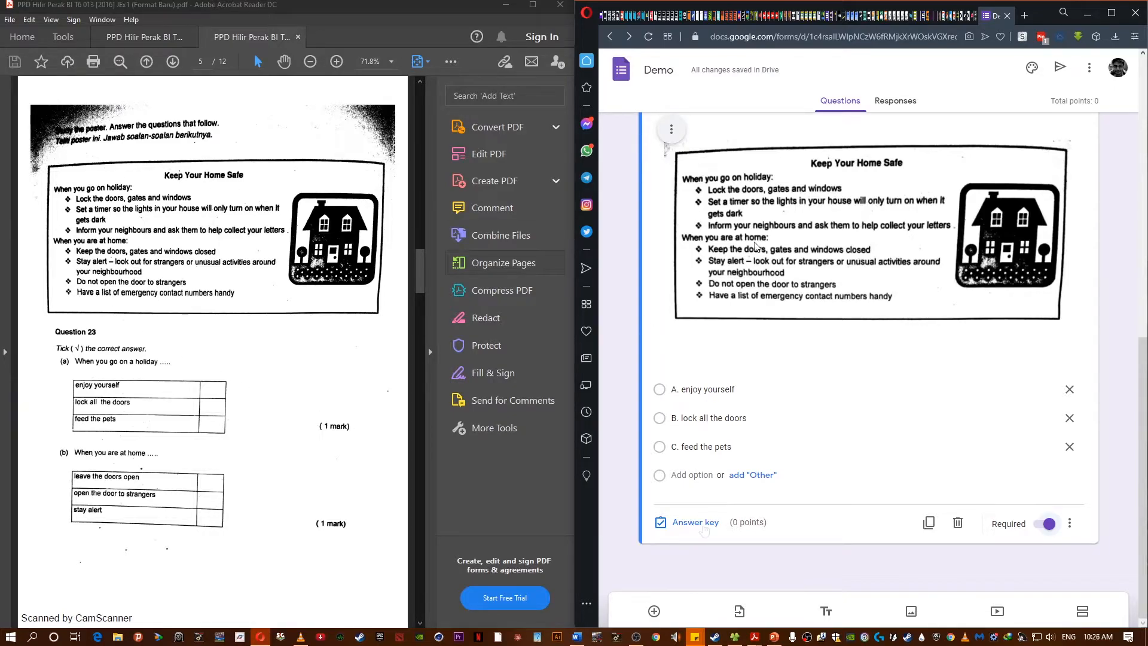
# - Set B. lock all the doors as the correct answer for the holiday question, worth 2 points
pyautogui.click(703, 524)
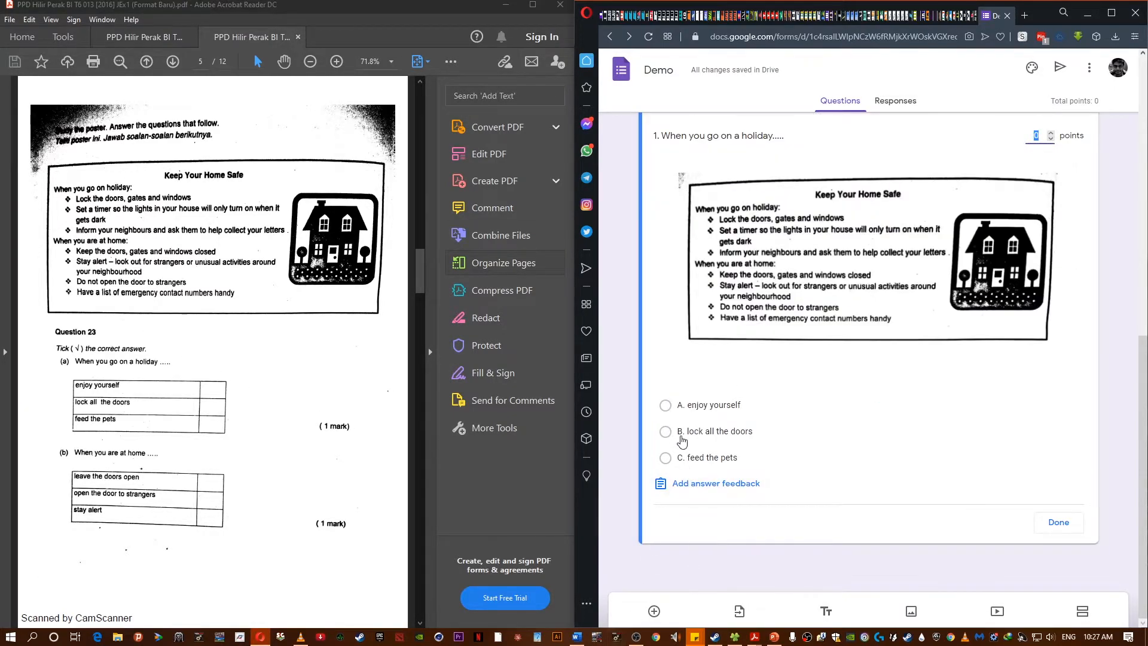
pyautogui.click(665, 431)
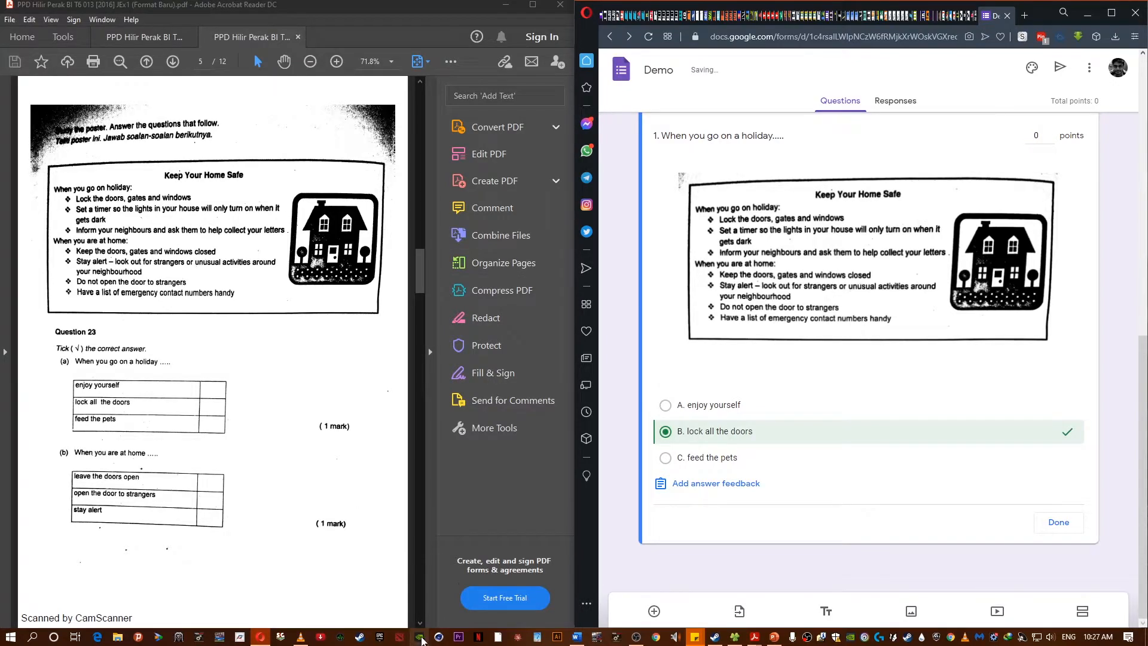
pyautogui.click(1051, 134)
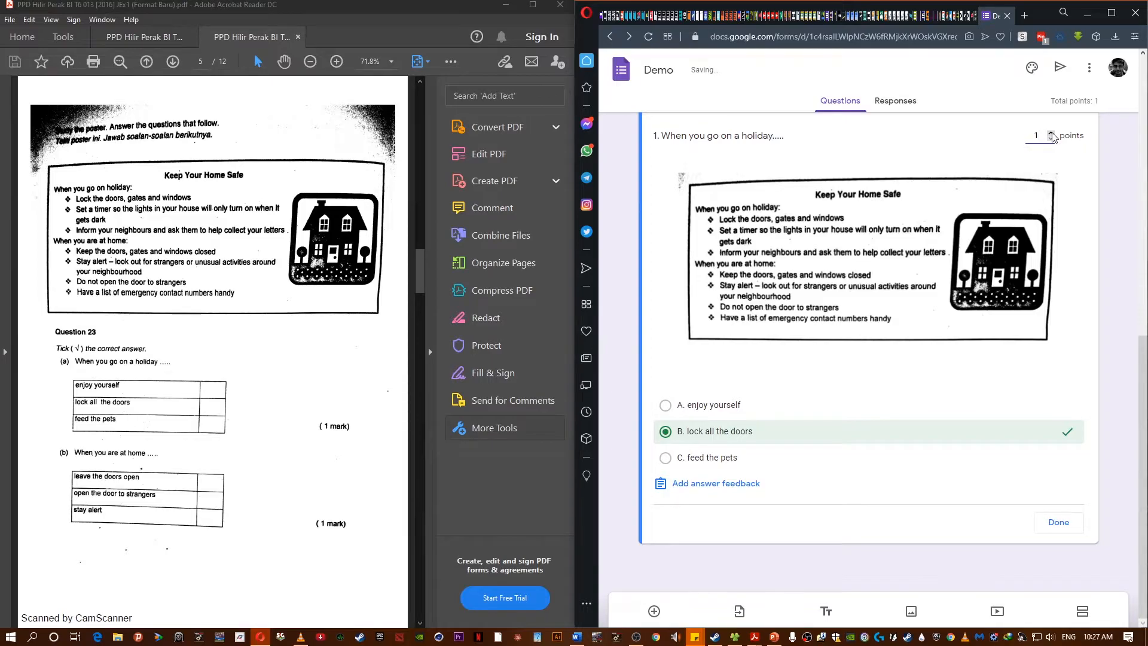
pyautogui.click(1058, 522)
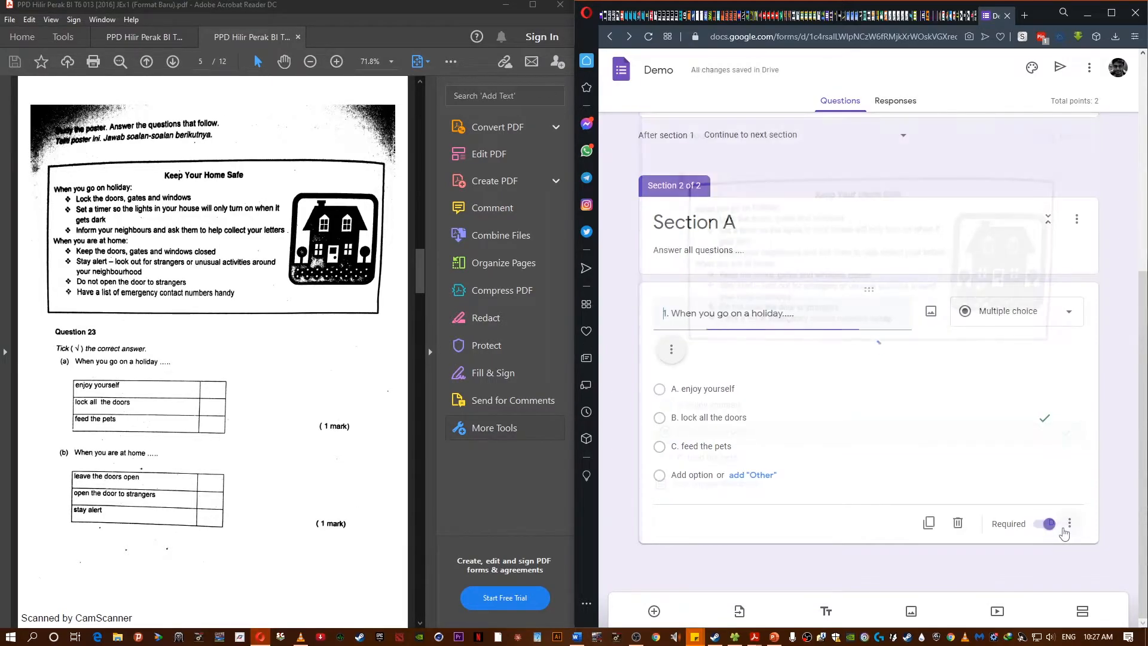
# - Add a new section, Section B, with the instruction Answer all questions
pyautogui.scroll(-3, 1083, 439)
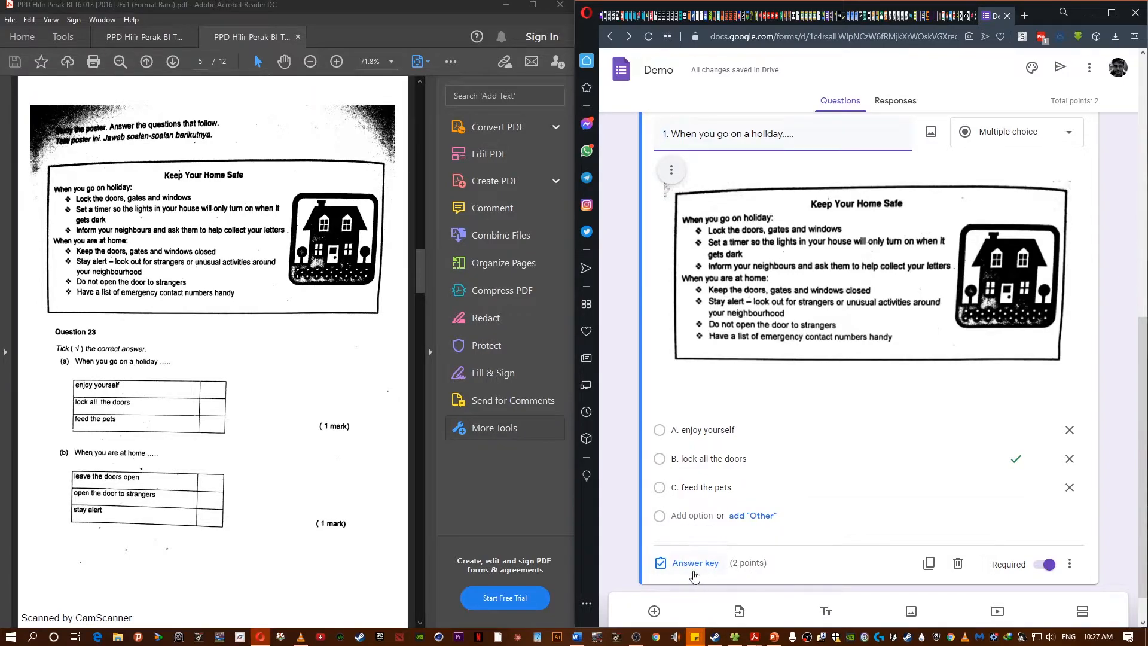
pyautogui.scroll(-1, 748, 562)
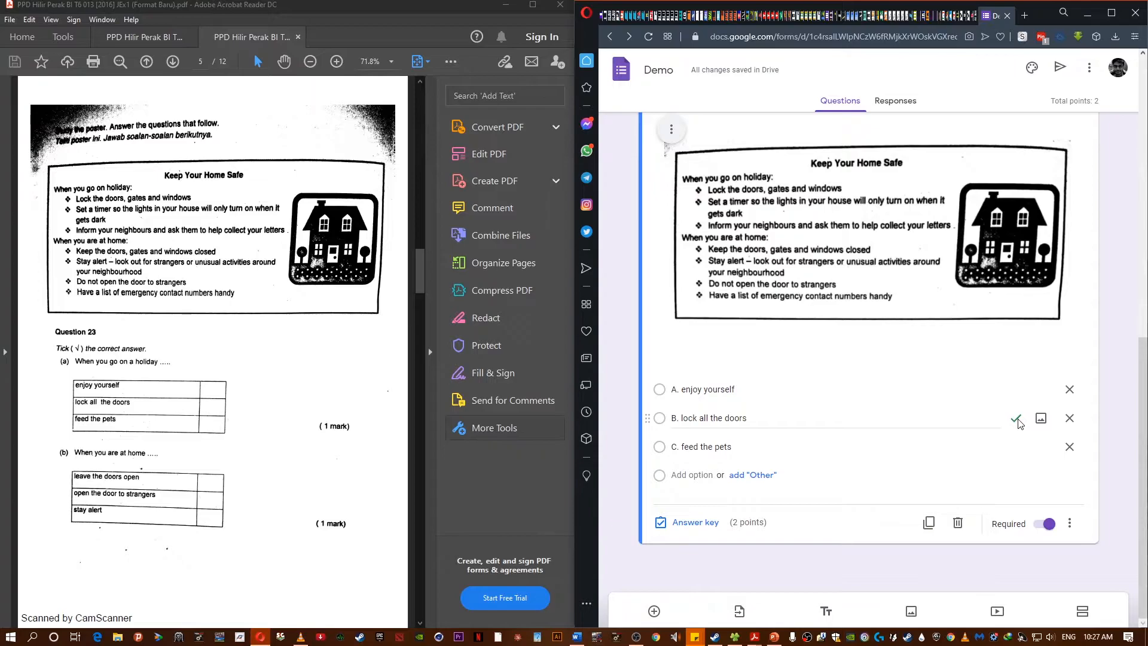
pyautogui.scroll(4, 801, 470)
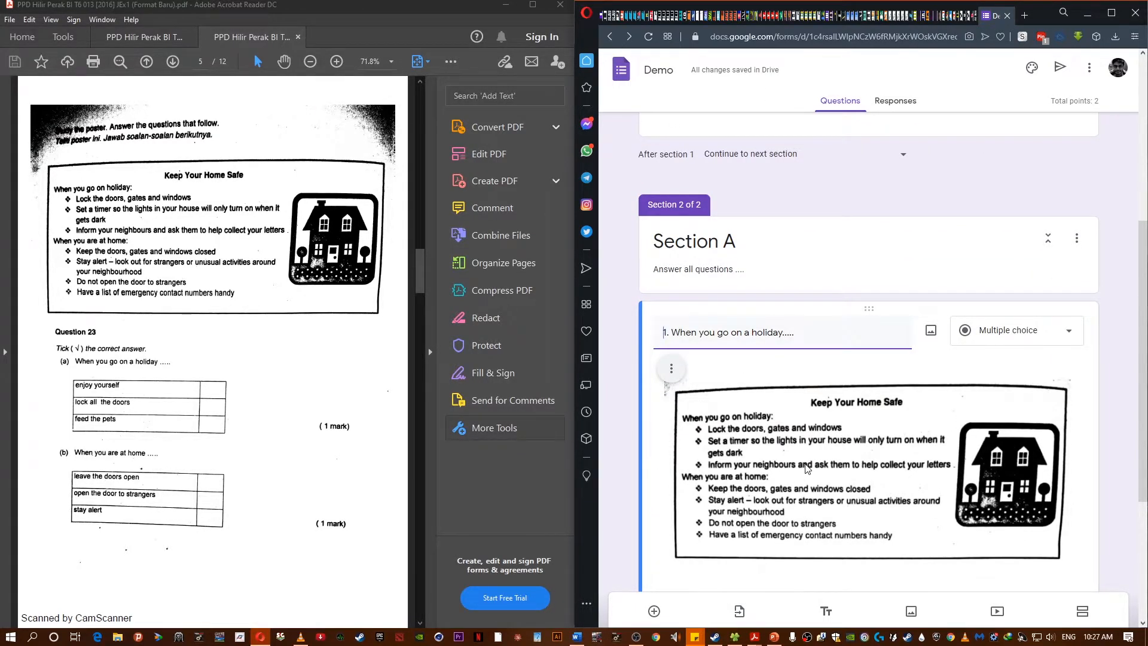
pyautogui.scroll(-4, 805, 470)
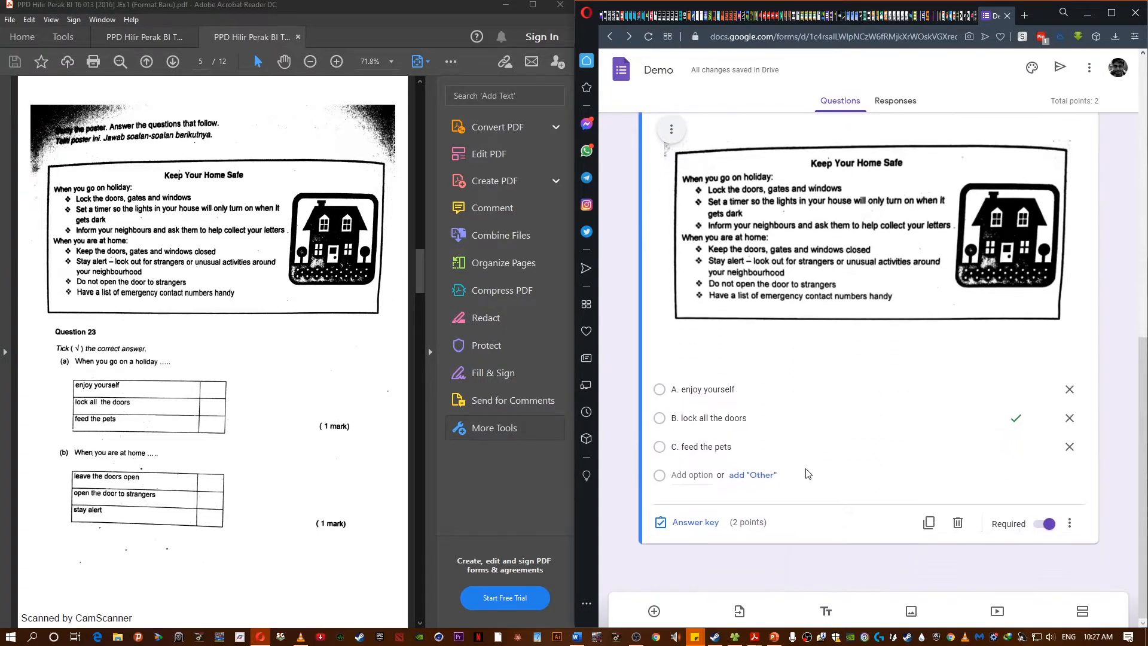
pyautogui.scroll(3, 808, 471)
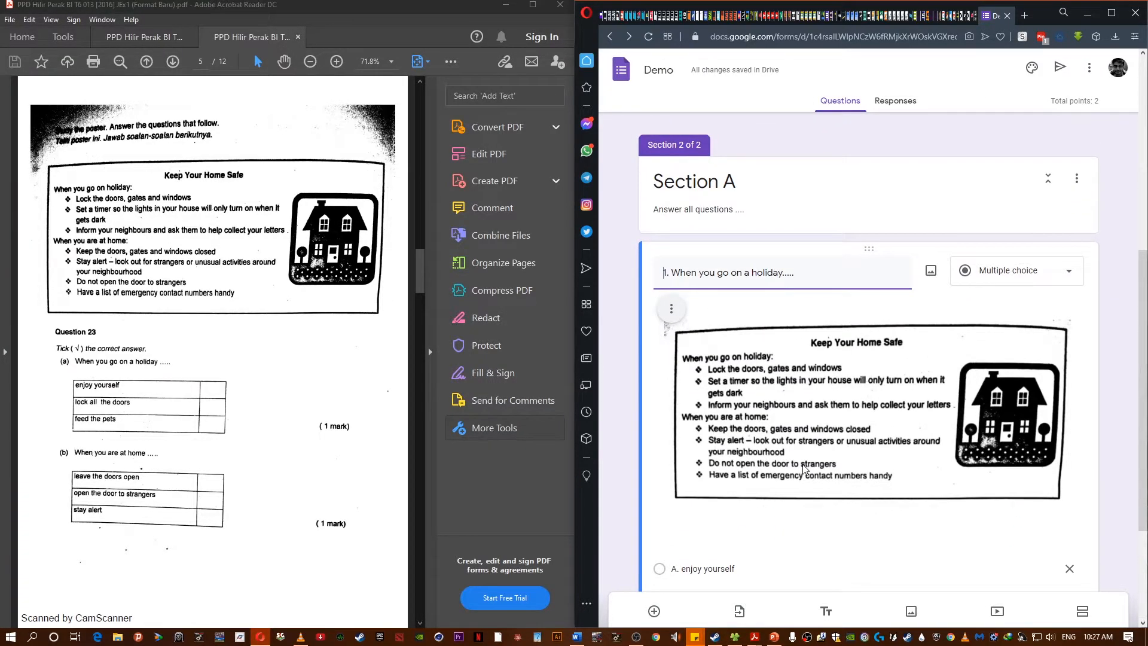
pyautogui.scroll(-3, 805, 471)
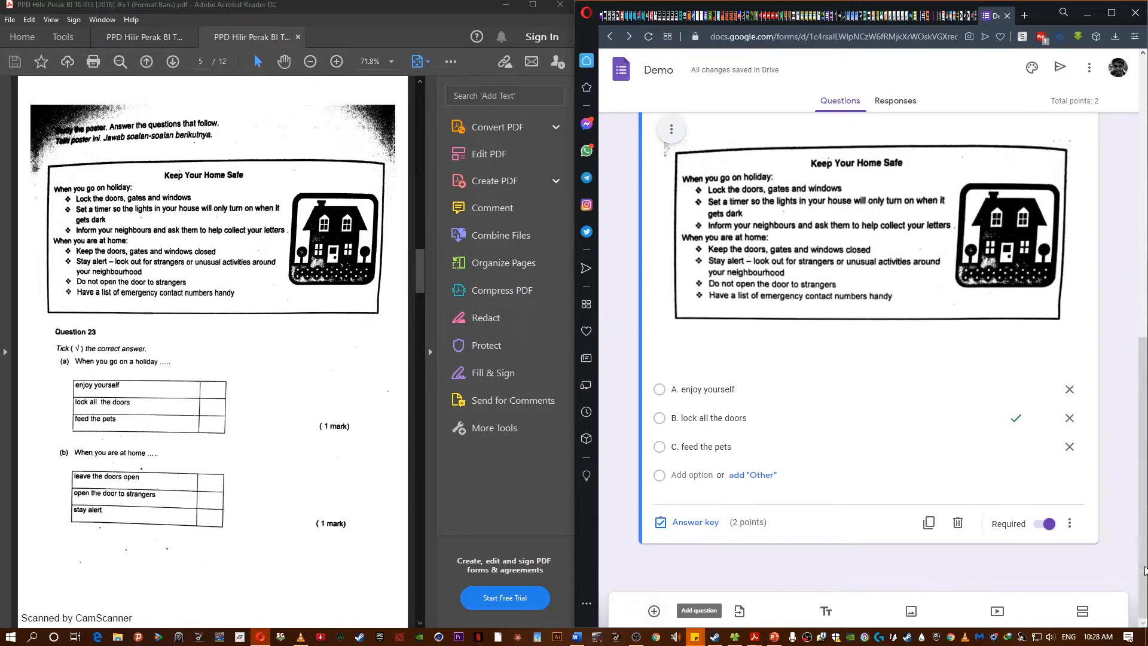
pyautogui.scroll(2, 993, 382)
pyautogui.scroll(-2, 1010, 442)
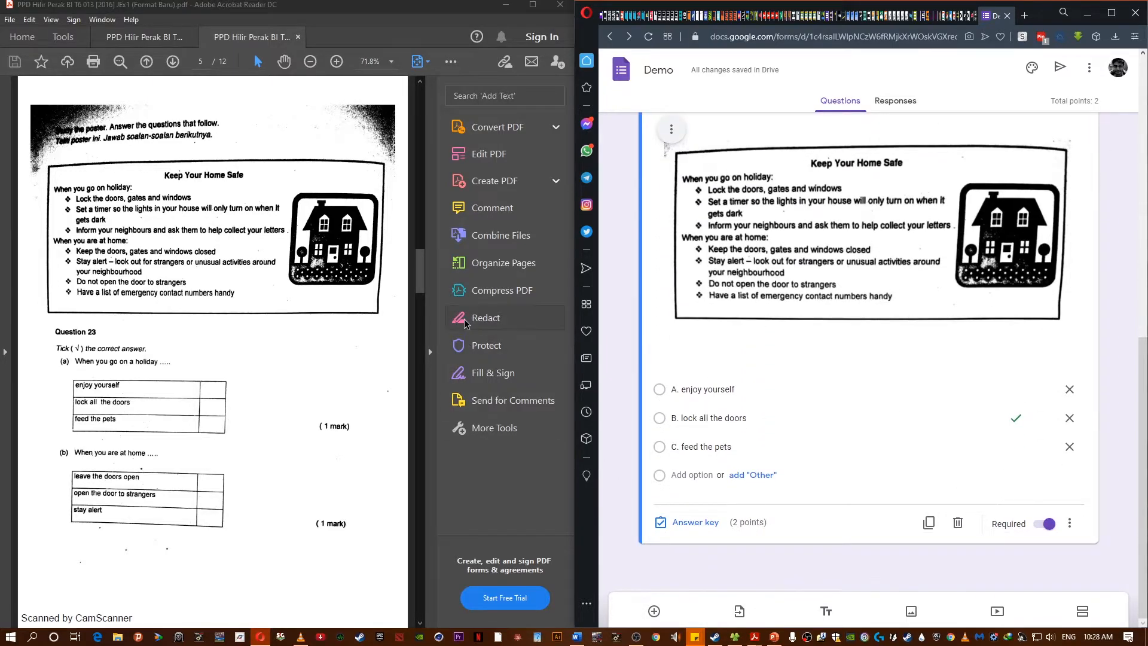
pyautogui.scroll(4, 772, 440)
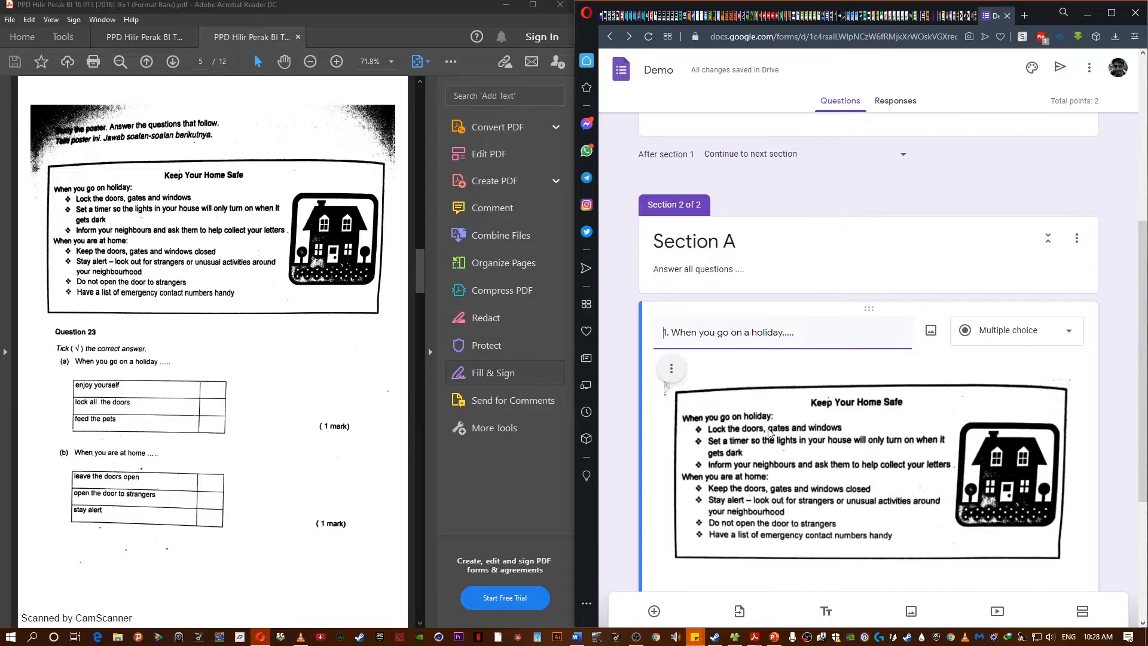
pyautogui.scroll(-4, 770, 434)
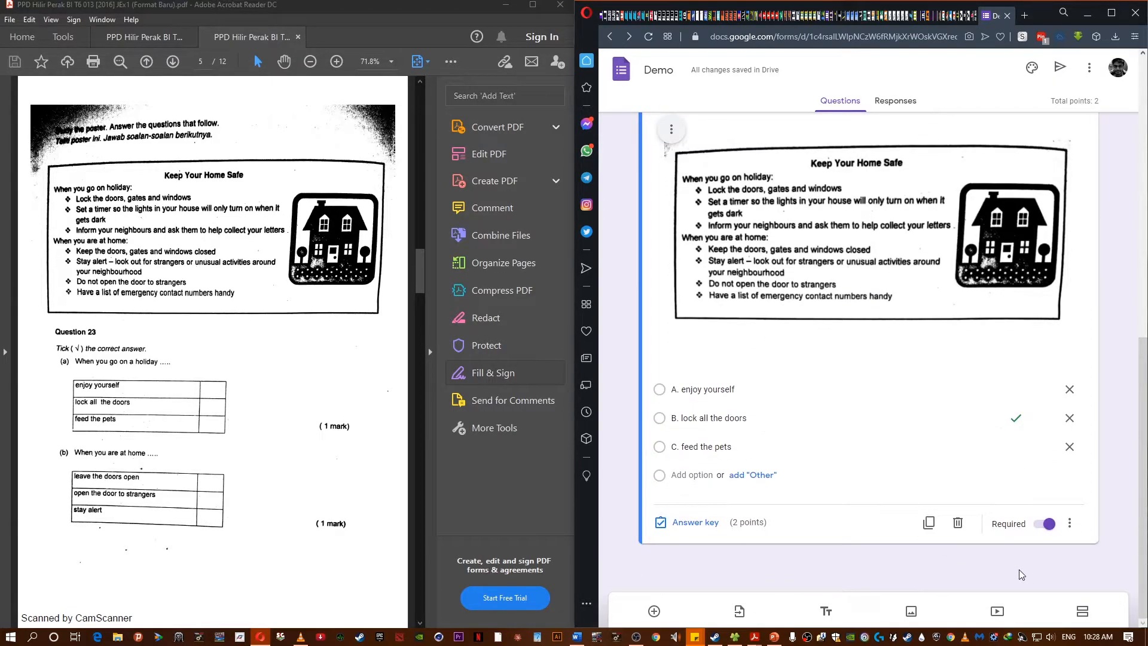
pyautogui.scroll(3, 749, 240)
pyautogui.scroll(-3, 706, 203)
pyautogui.click(1083, 611)
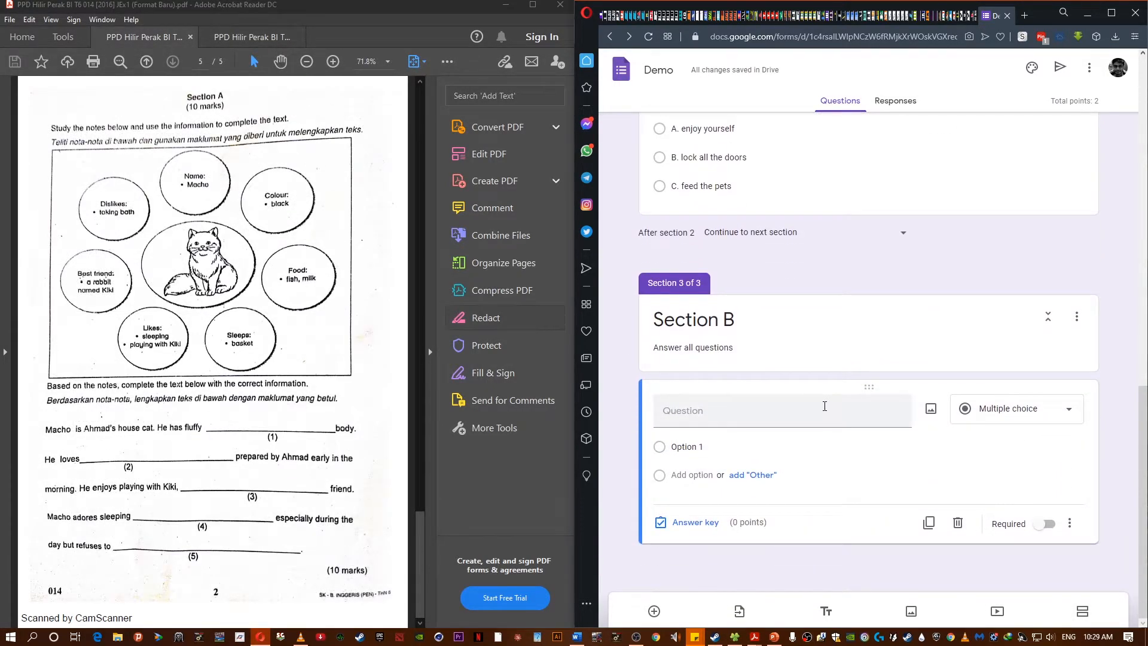
# - Copy a snapshot of the Section A page with the cat notes from the PDF
pyautogui.click(430, 351)
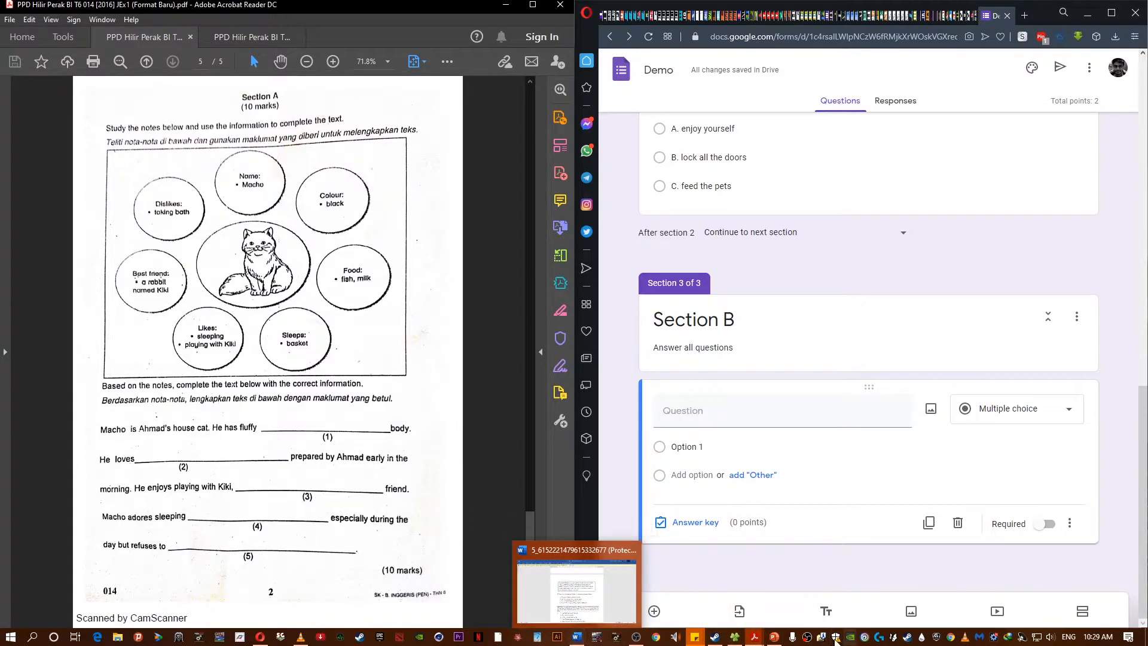
pyautogui.moveTo(765, 638)
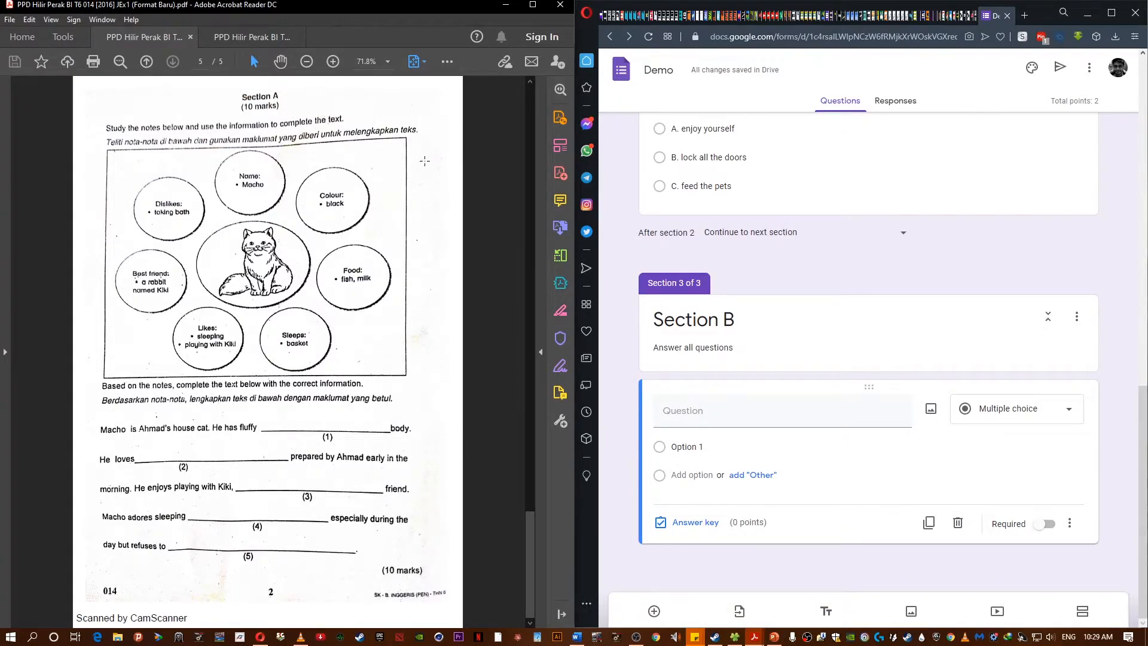
pyautogui.rightClick(431, 120)
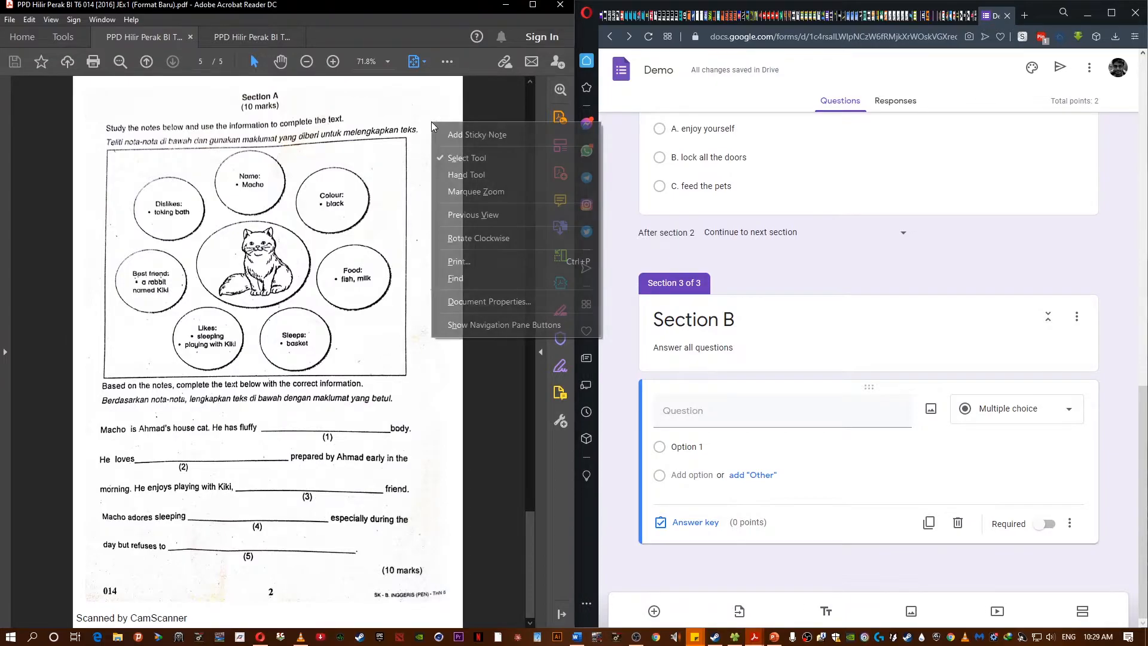
pyautogui.click(417, 132)
pyautogui.rightClick(417, 133)
pyautogui.click(447, 145)
# - Open Paint and paste the copied PDF page
pyautogui.press('super')
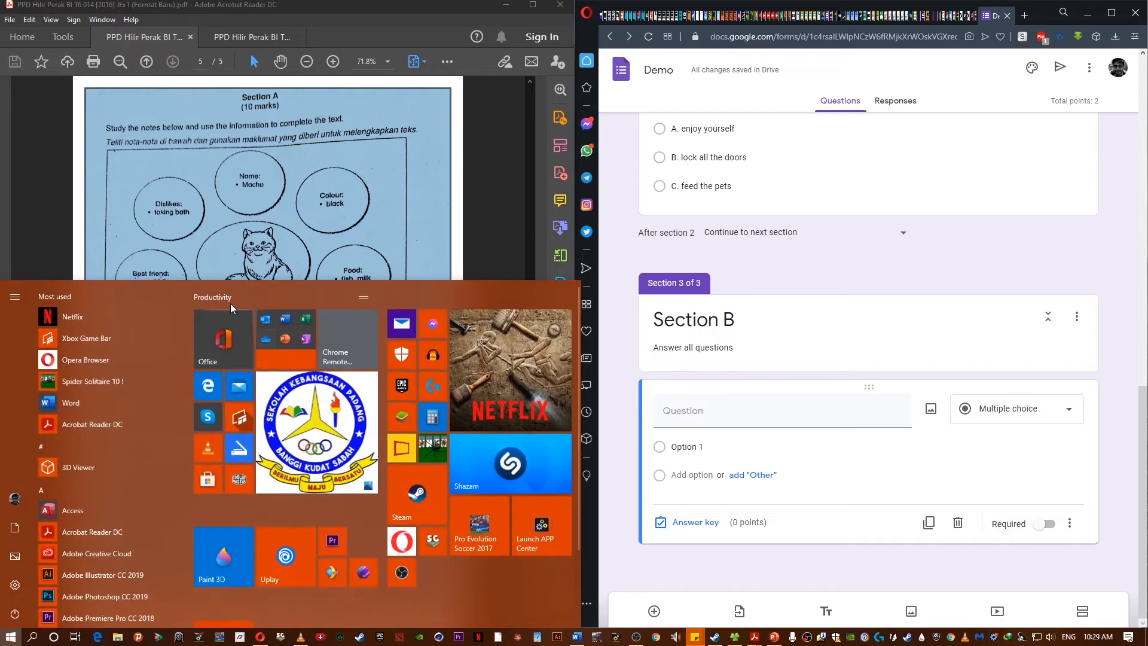
pyautogui.write('pai')
pyautogui.press('Return')
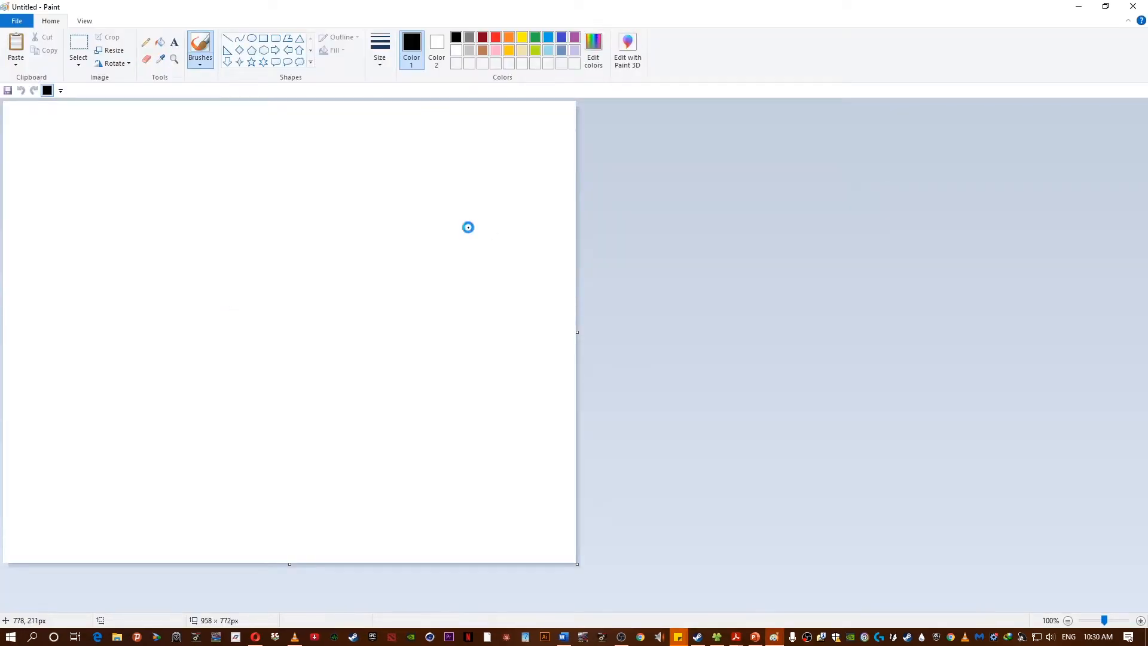
pyautogui.hotkey('ctrl', 'v')
pyautogui.click(1067, 620)
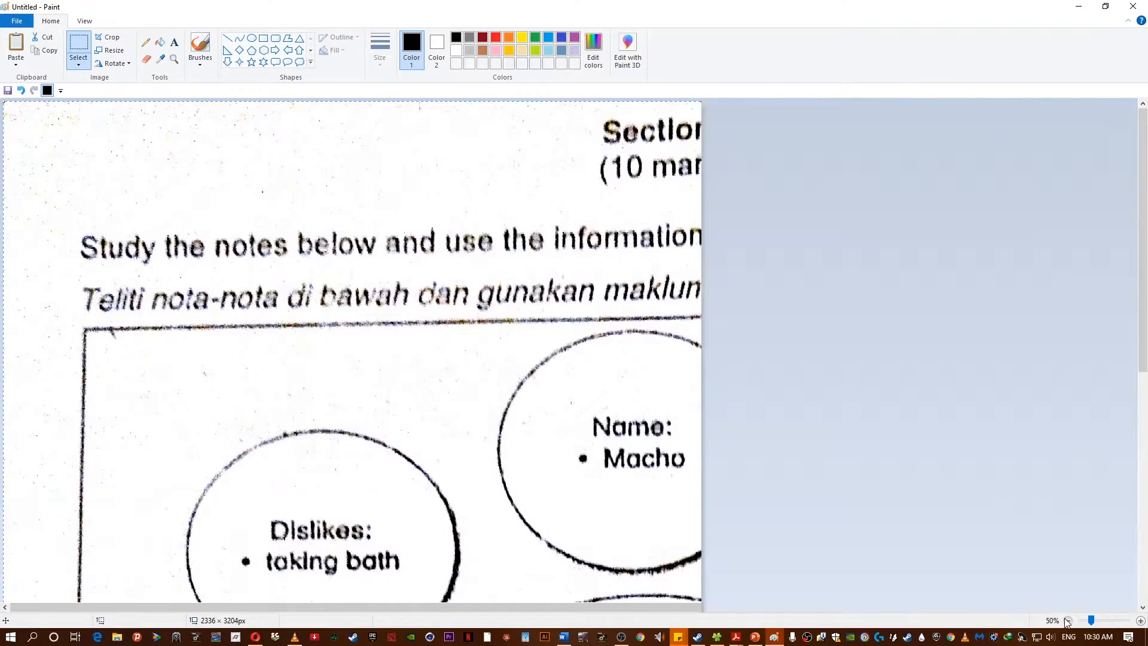
pyautogui.click(1067, 621)
# - Save the pasted page as a JPEG named Untitled in the Downloads folder
pyautogui.click(17, 21)
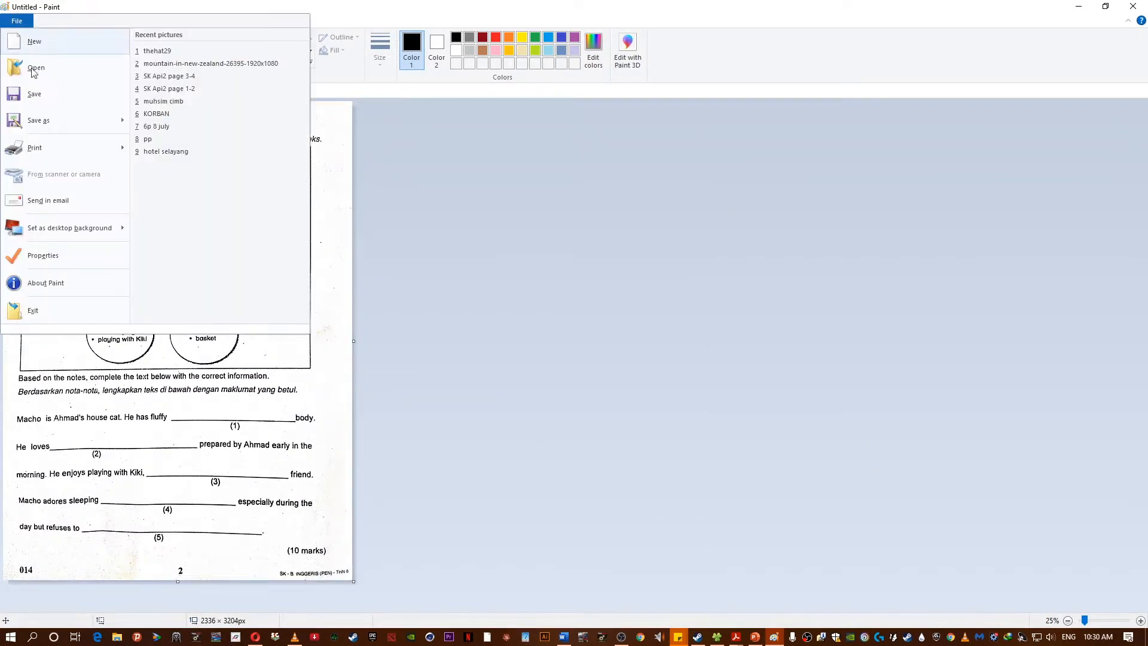
pyautogui.moveTo(36, 120)
pyautogui.click(173, 88)
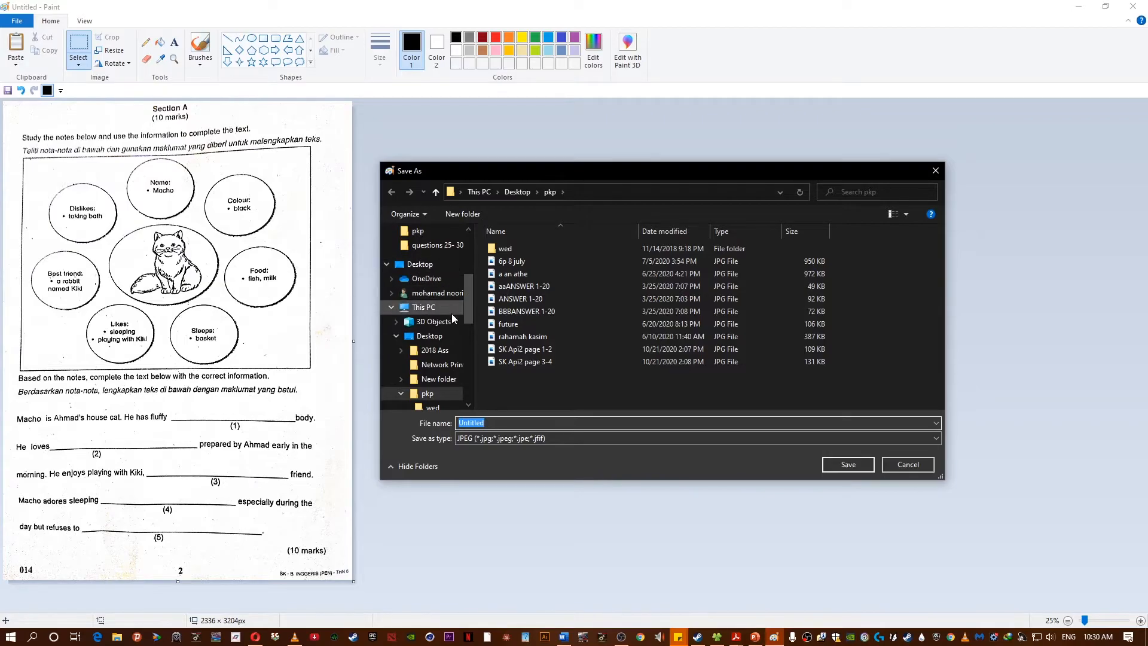
pyautogui.moveTo(465, 310); pyautogui.dragTo(471, 338)
pyautogui.click(432, 331)
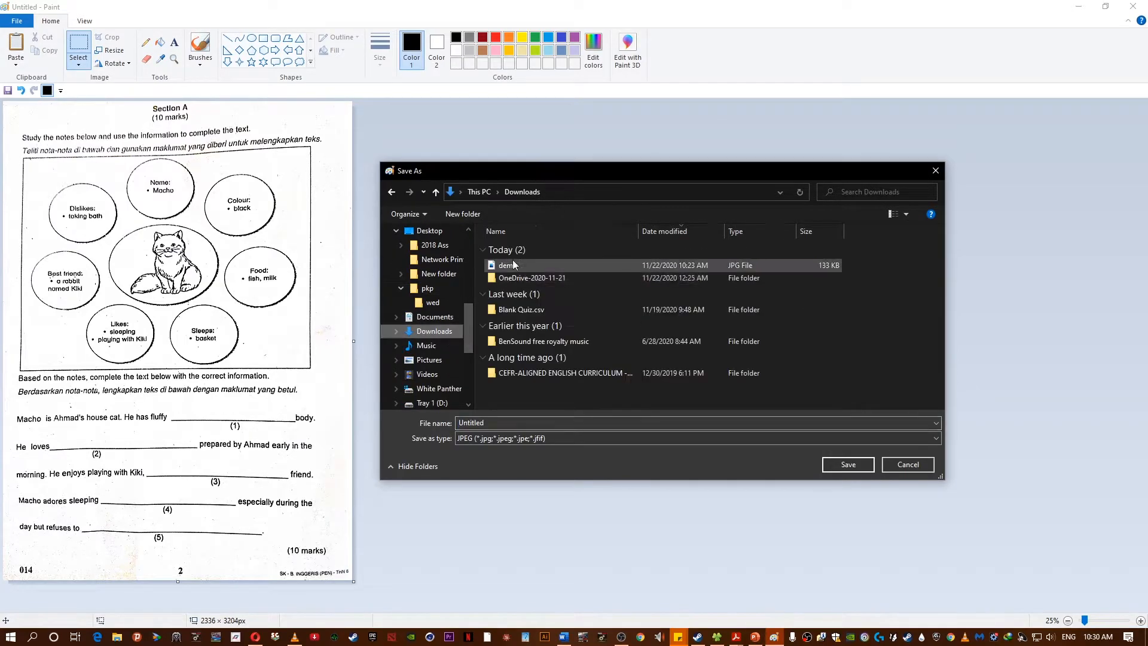
pyautogui.click(563, 422)
pyautogui.click(848, 465)
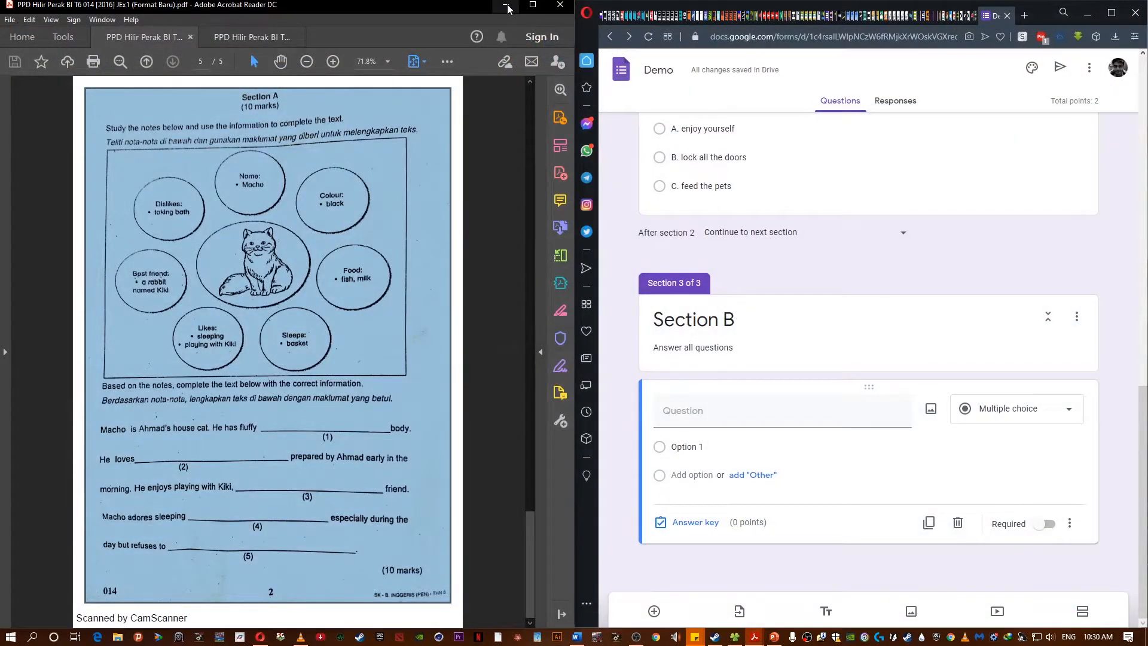
# - Open the saved Untitled image from the Downloads folder in Photos
pyautogui.click(505, 4)
pyautogui.click(1111, 13)
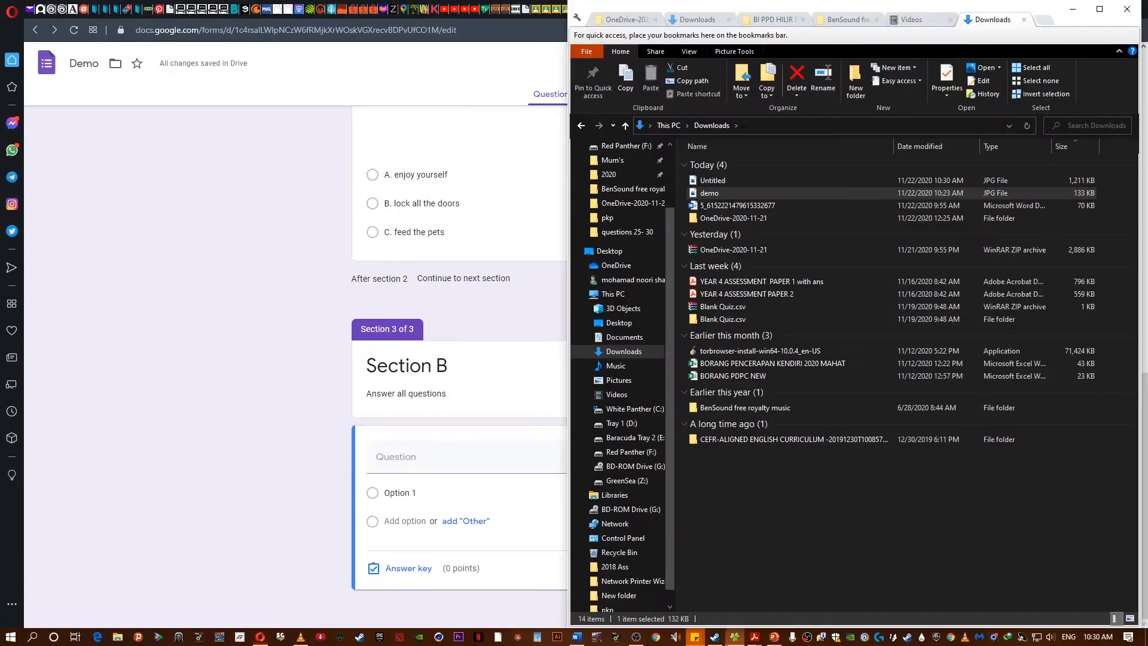
pyautogui.hotkey('alt', 'Tab')
pyautogui.click(707, 181)
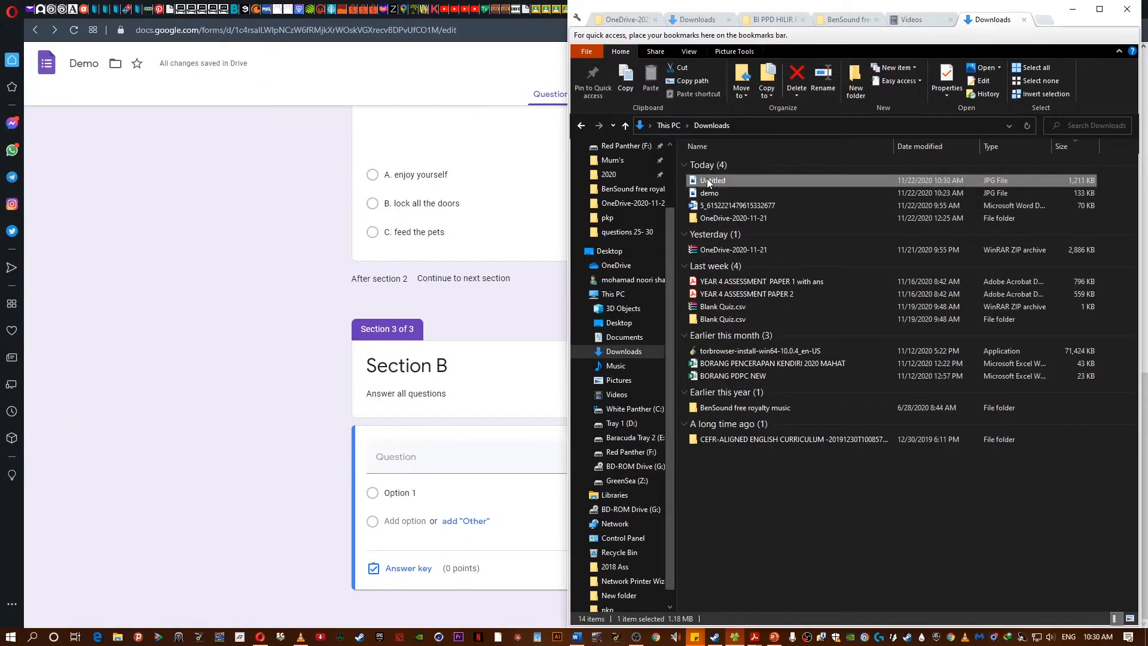
pyautogui.doubleClick(707, 181)
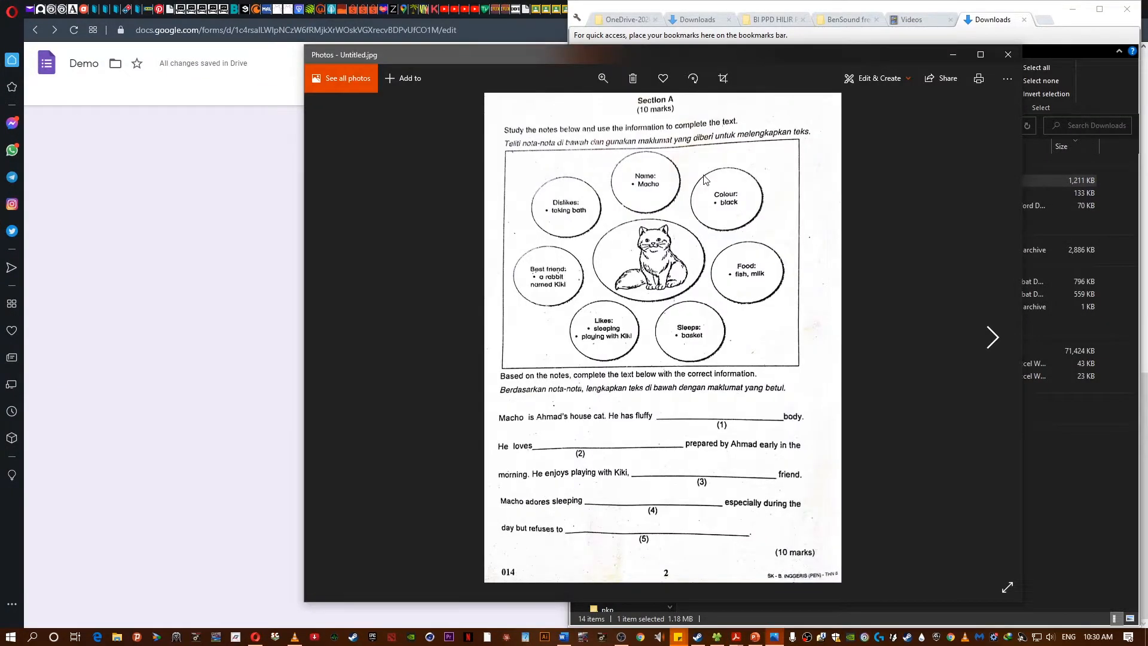
# - Crop the image down to the cat notes diagram and save it as a copy
pyautogui.click(878, 80)
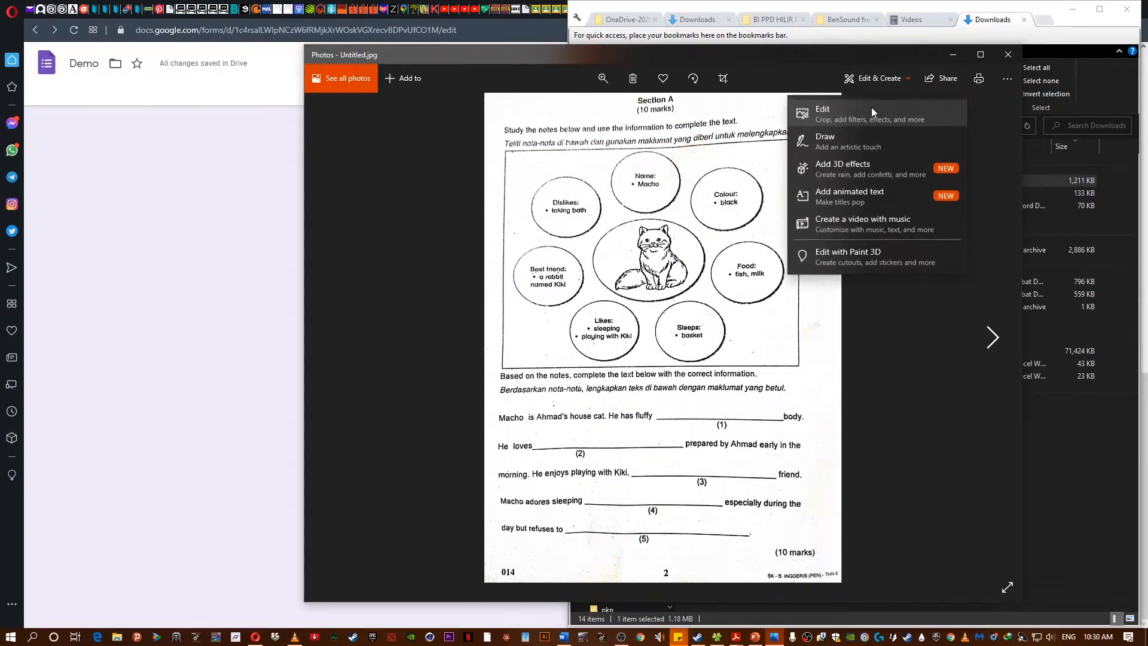
pyautogui.click(843, 109)
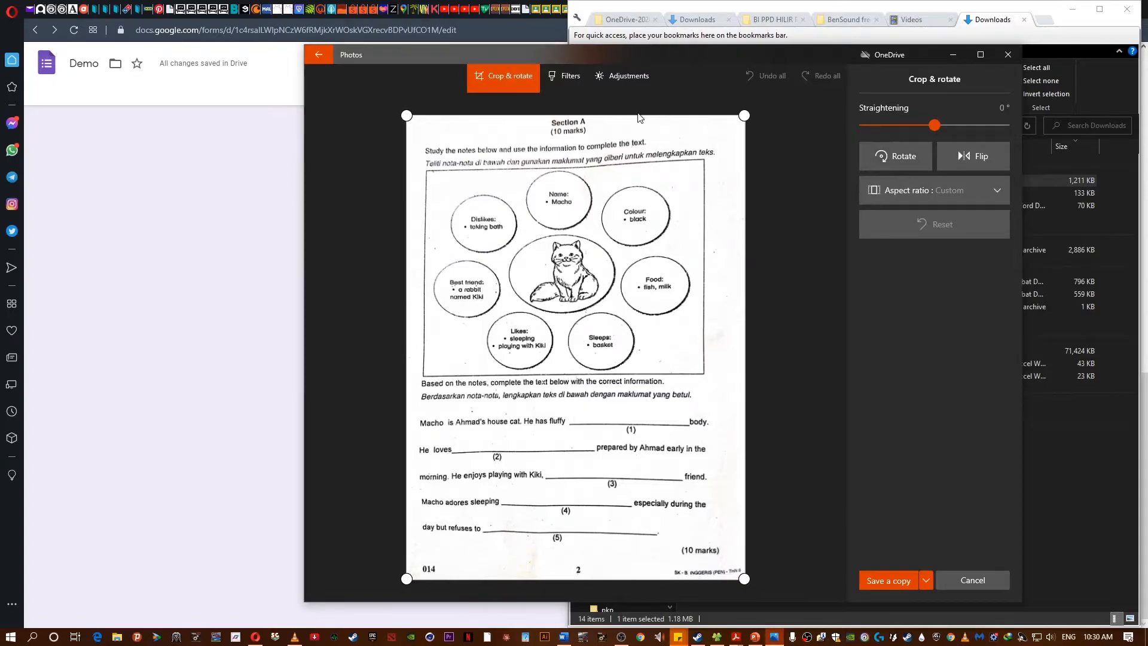
pyautogui.moveTo(635, 116); pyautogui.dragTo(638, 176)
pyautogui.moveTo(619, 579); pyautogui.dragTo(618, 353)
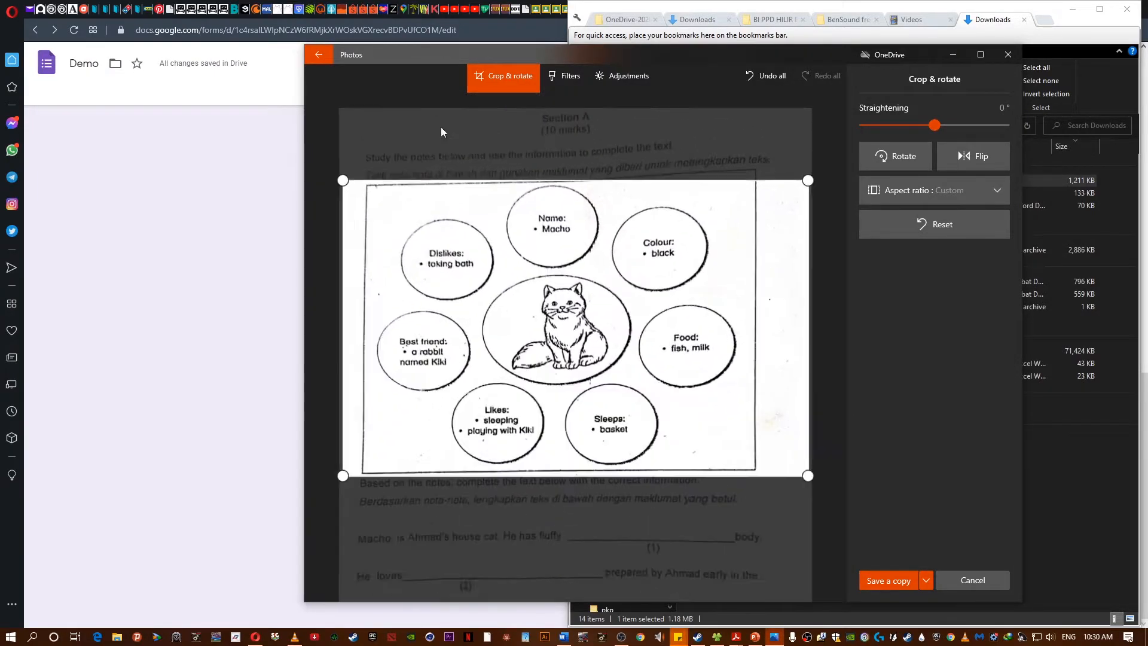
pyautogui.moveTo(819, 325); pyautogui.dragTo(769, 325)
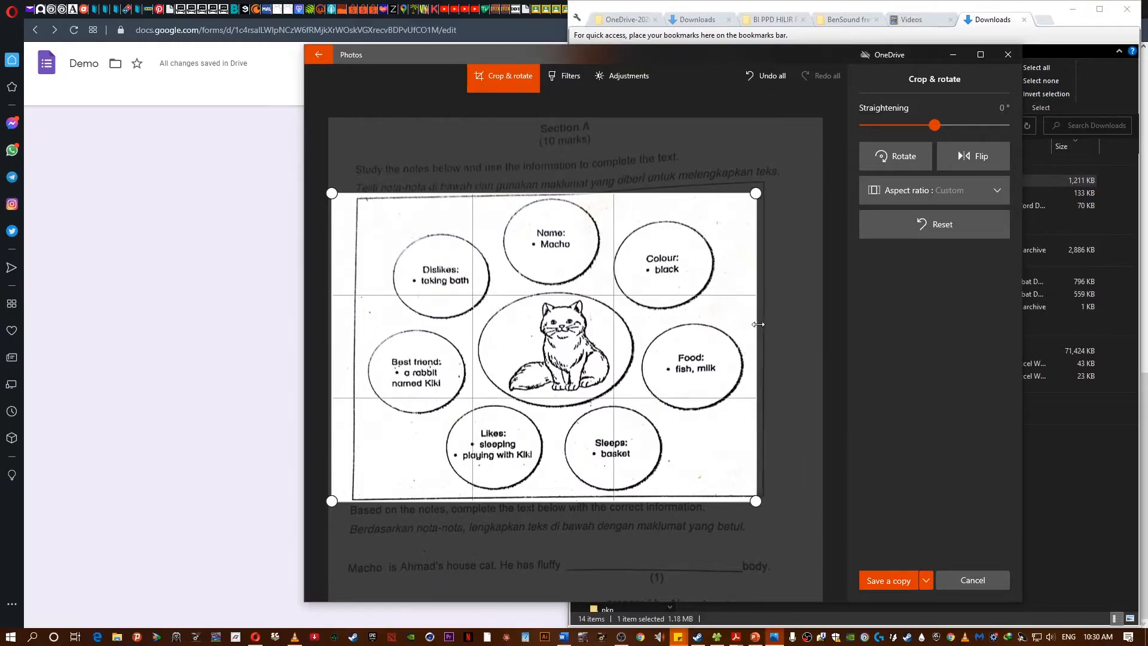
pyautogui.moveTo(329, 346); pyautogui.dragTo(370, 346)
pyautogui.moveTo(583, 148); pyautogui.dragTo(584, 158)
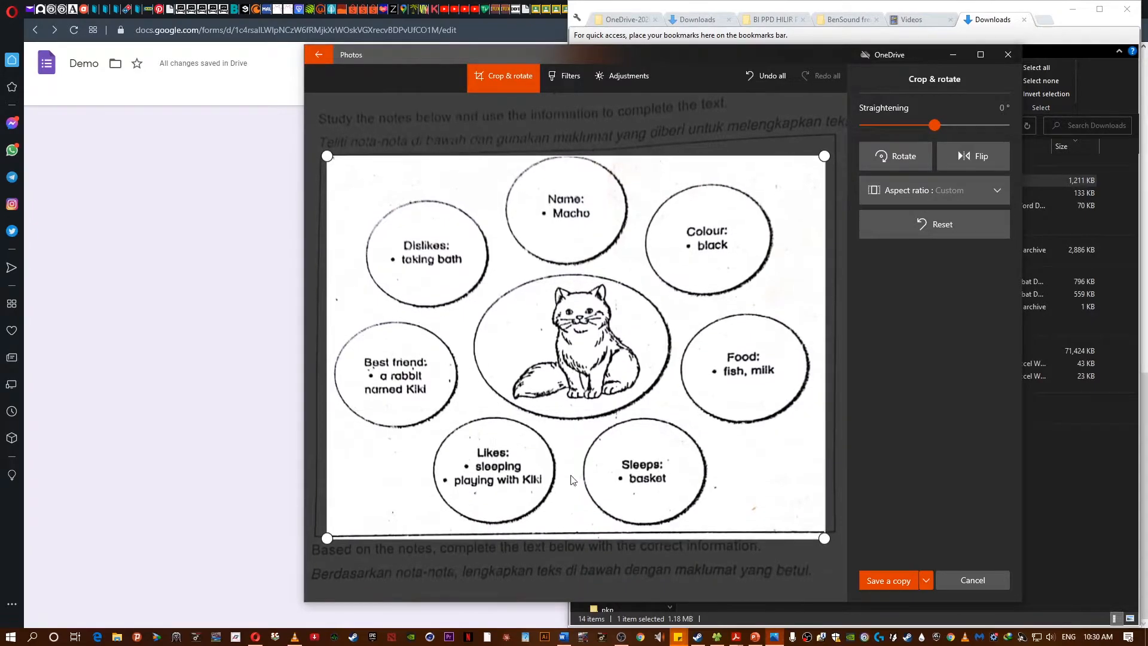
pyautogui.moveTo(583, 540); pyautogui.dragTo(583, 533)
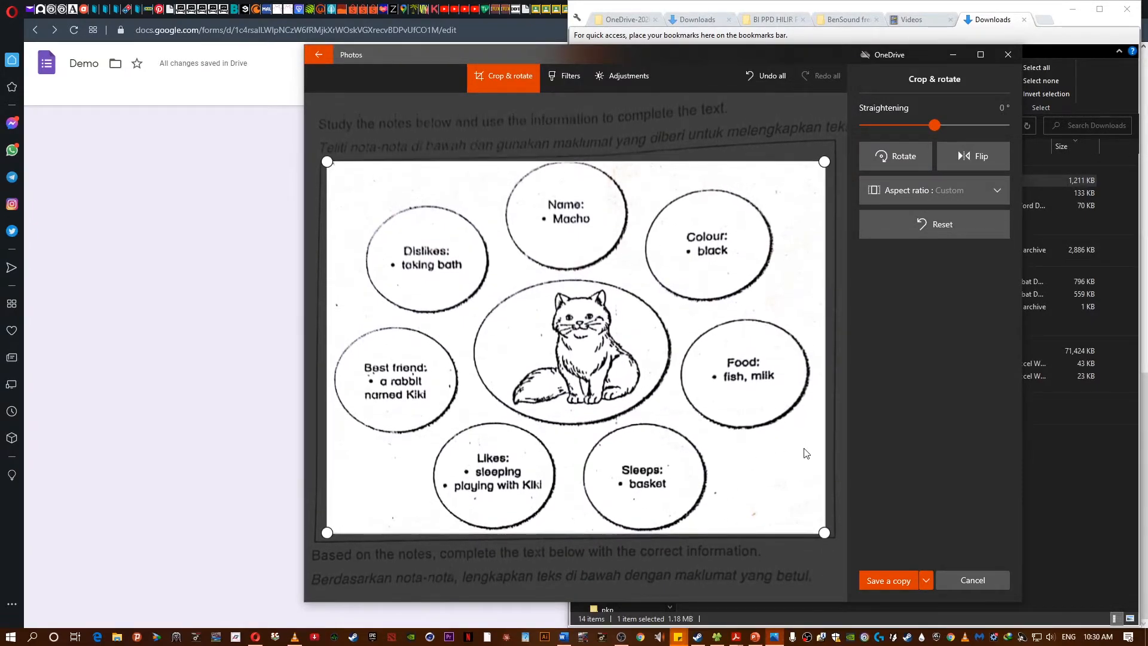
pyautogui.click(907, 580)
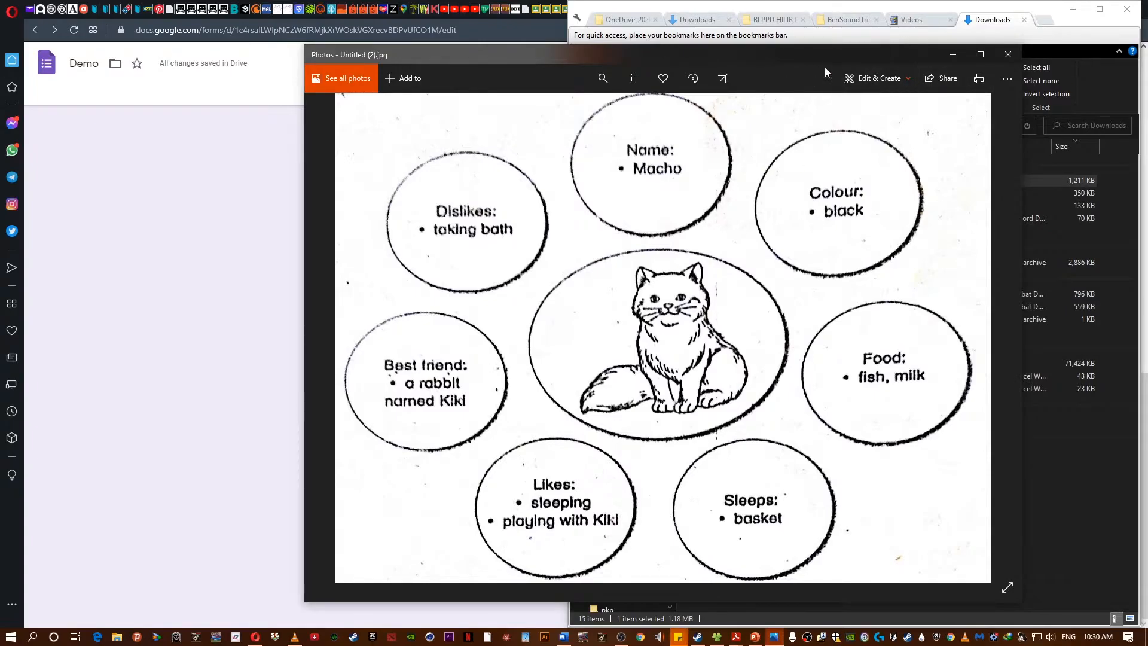
pyautogui.click(890, 82)
pyautogui.click(805, 141)
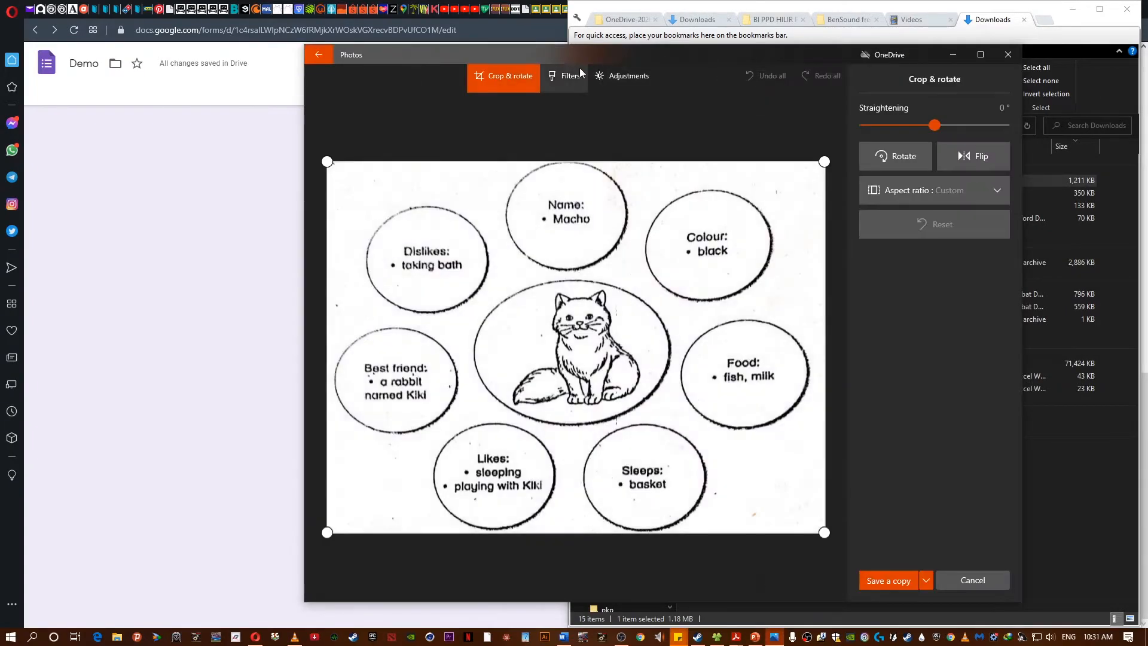
pyautogui.click(564, 76)
pyautogui.click(631, 76)
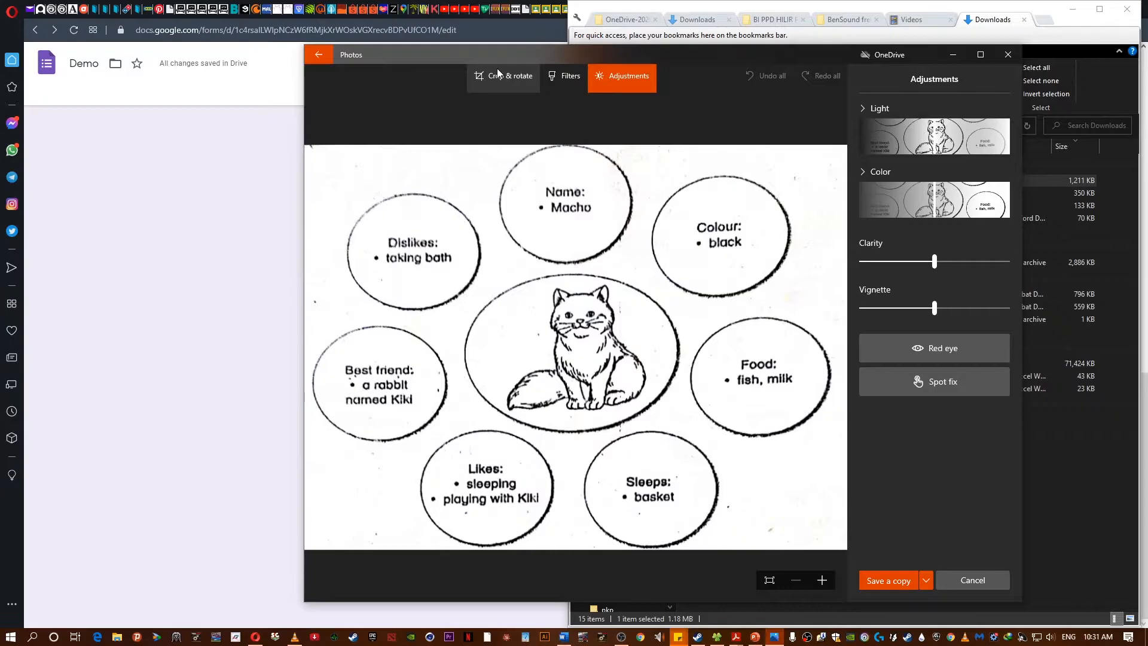
pyautogui.click(966, 577)
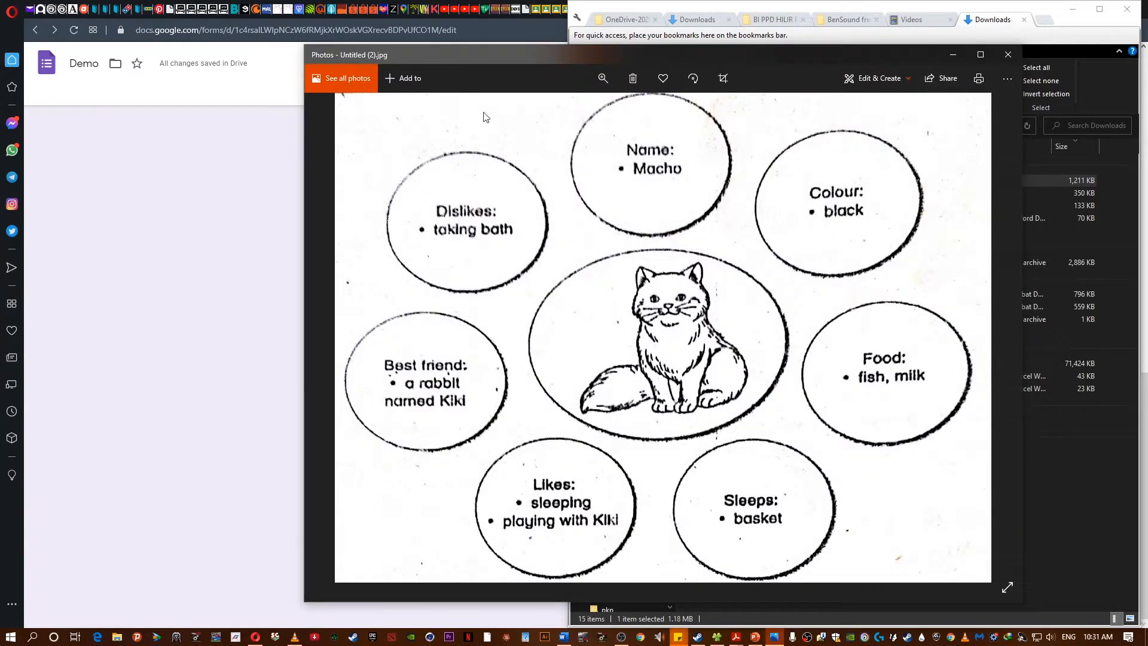
# - Crop the full exam page image down to the fill-in-the-blanks passage and save it as a copy
pyautogui.press('Left')
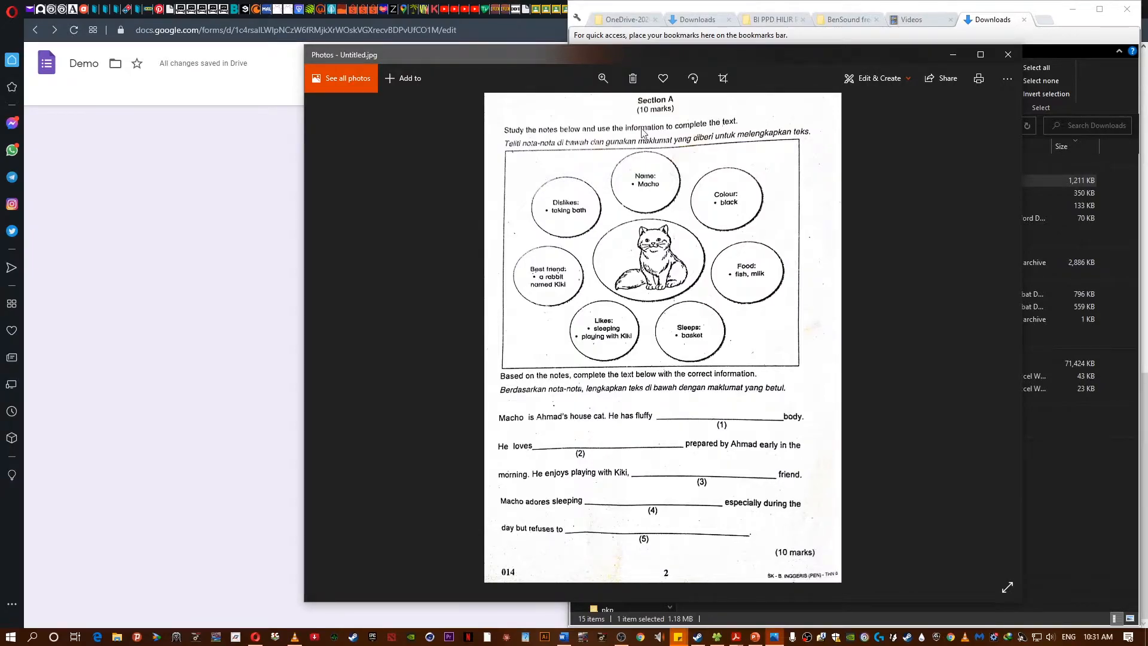
pyautogui.click(875, 79)
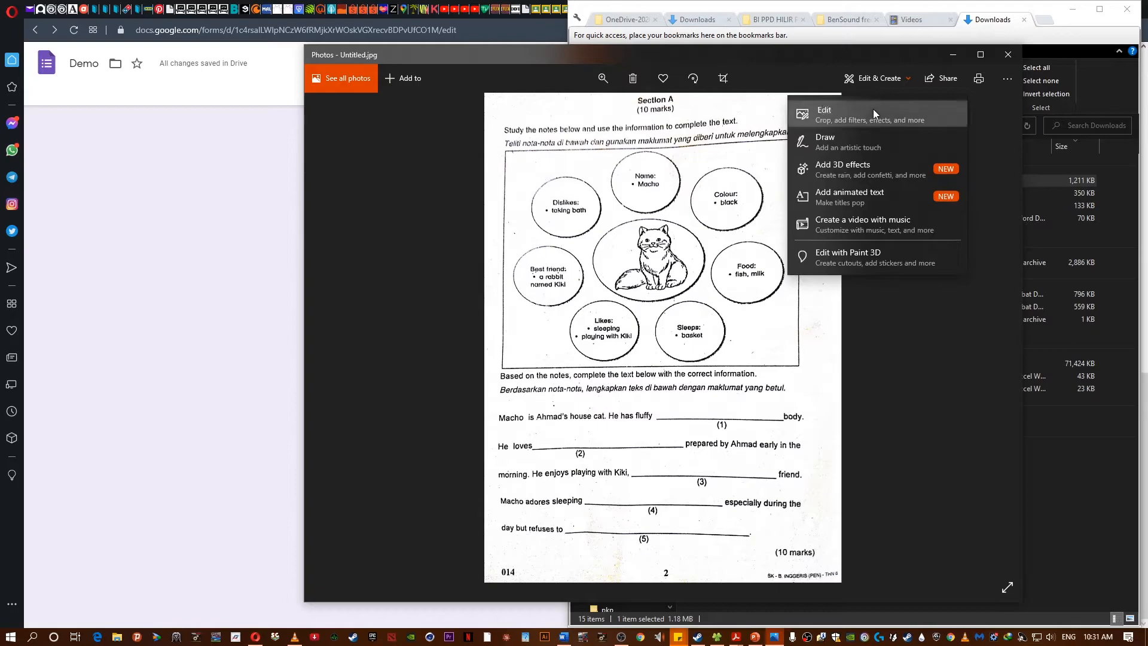
pyautogui.click(873, 109)
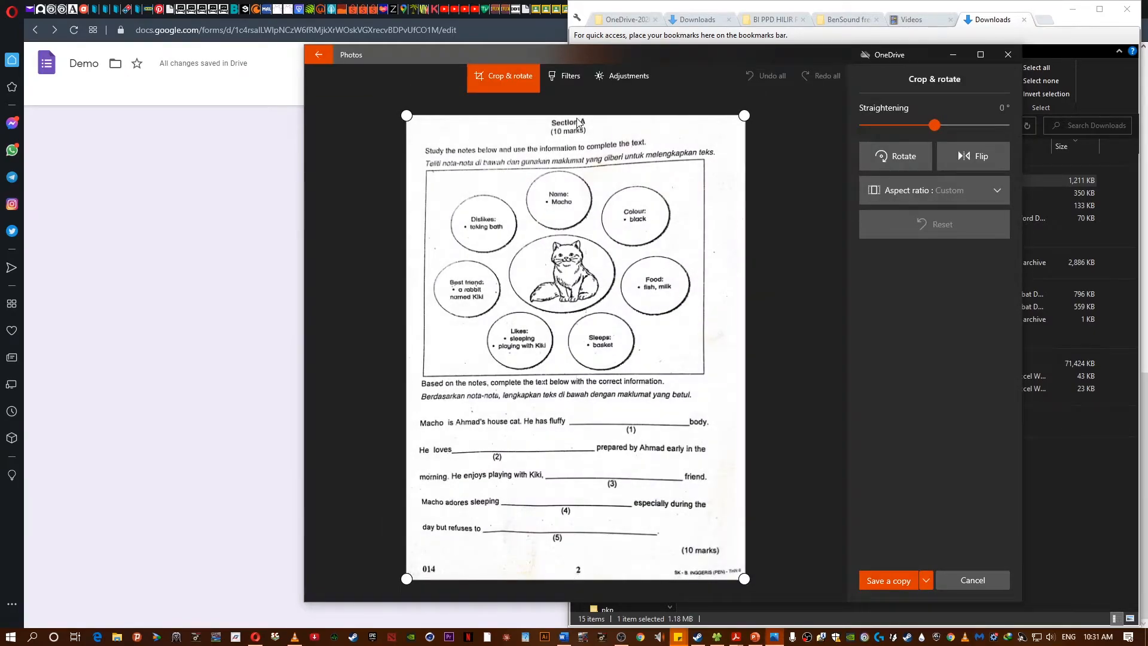
pyautogui.moveTo(577, 115); pyautogui.dragTo(576, 405)
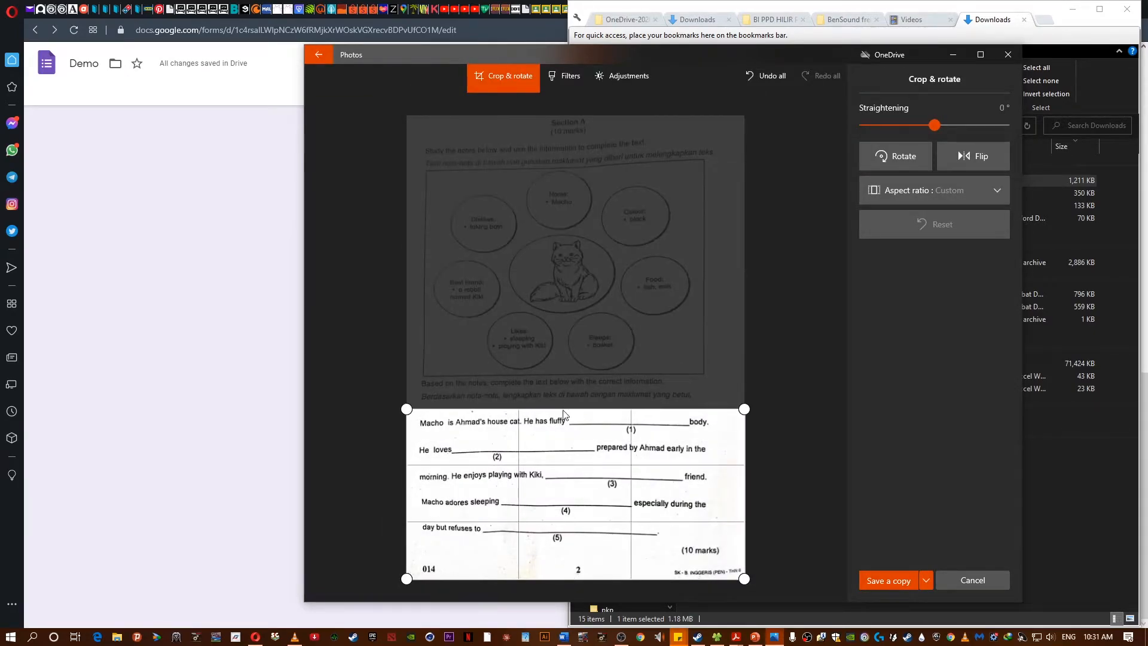
pyautogui.moveTo(591, 472); pyautogui.dragTo(590, 421)
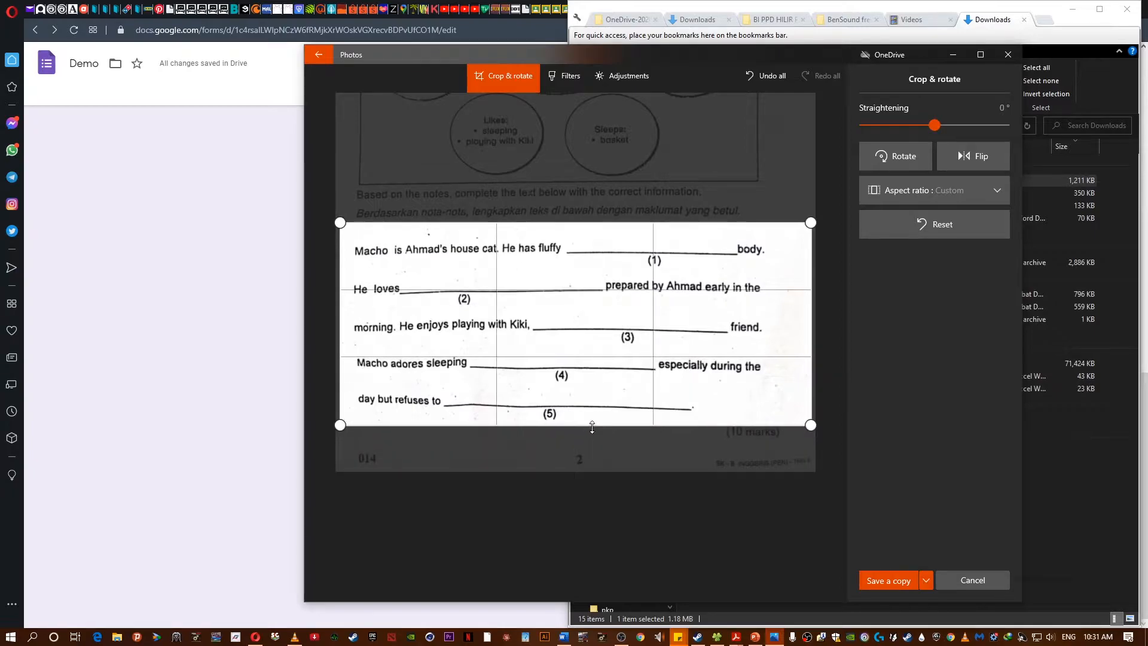
pyautogui.moveTo(821, 338); pyautogui.dragTo(789, 339)
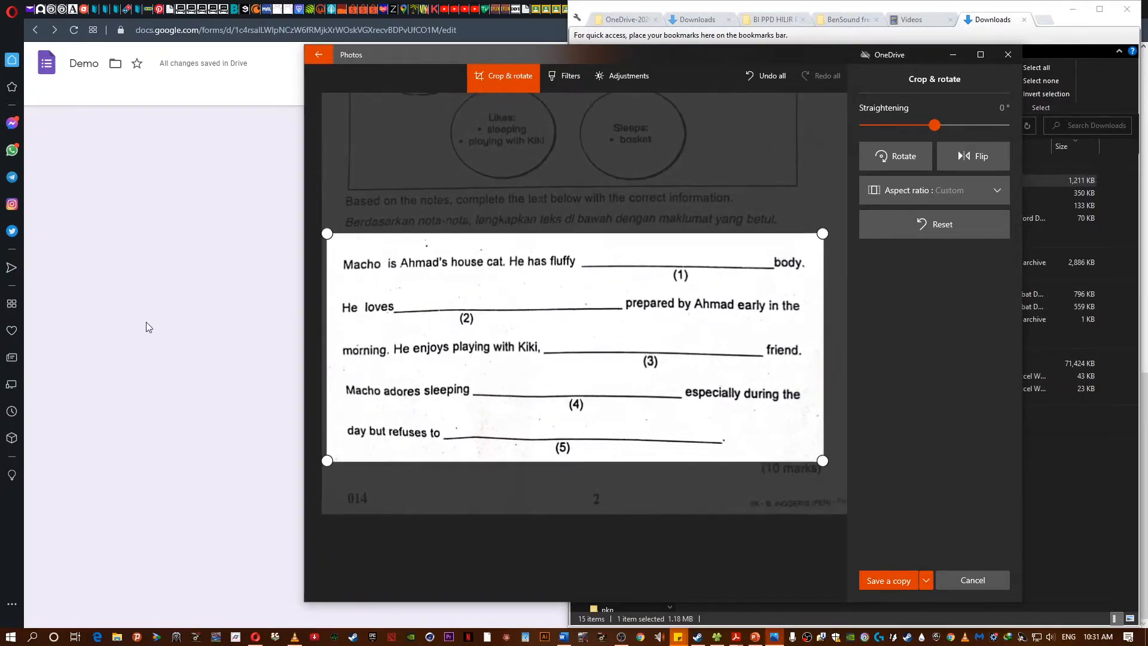
pyautogui.moveTo(326, 325); pyautogui.dragTo(336, 325)
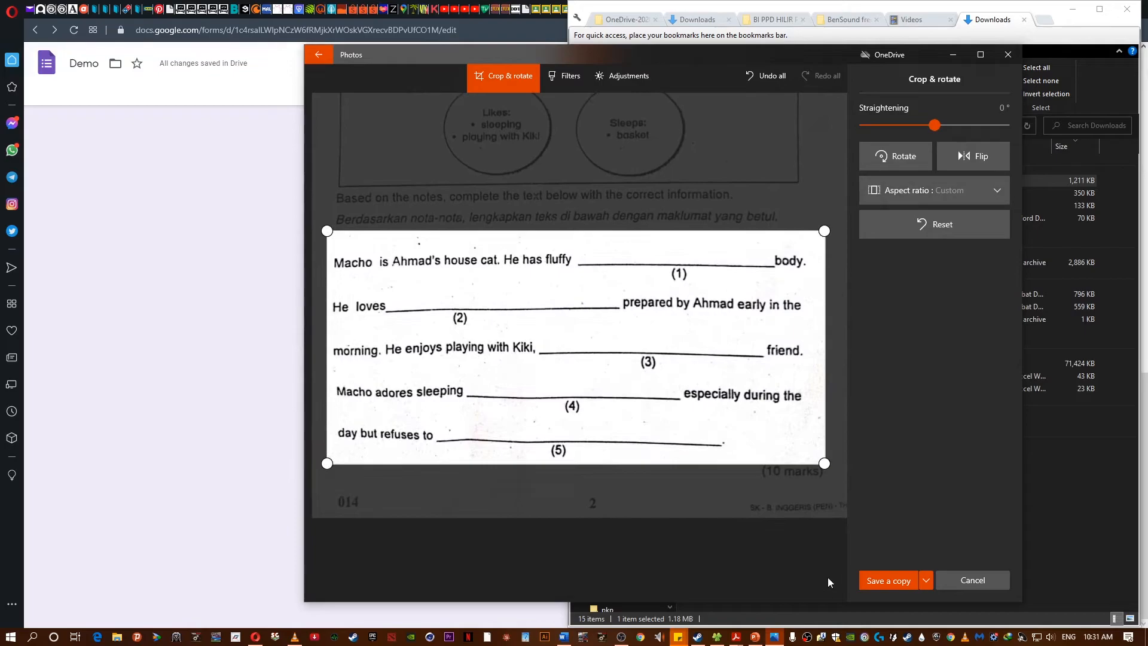
pyautogui.click(889, 580)
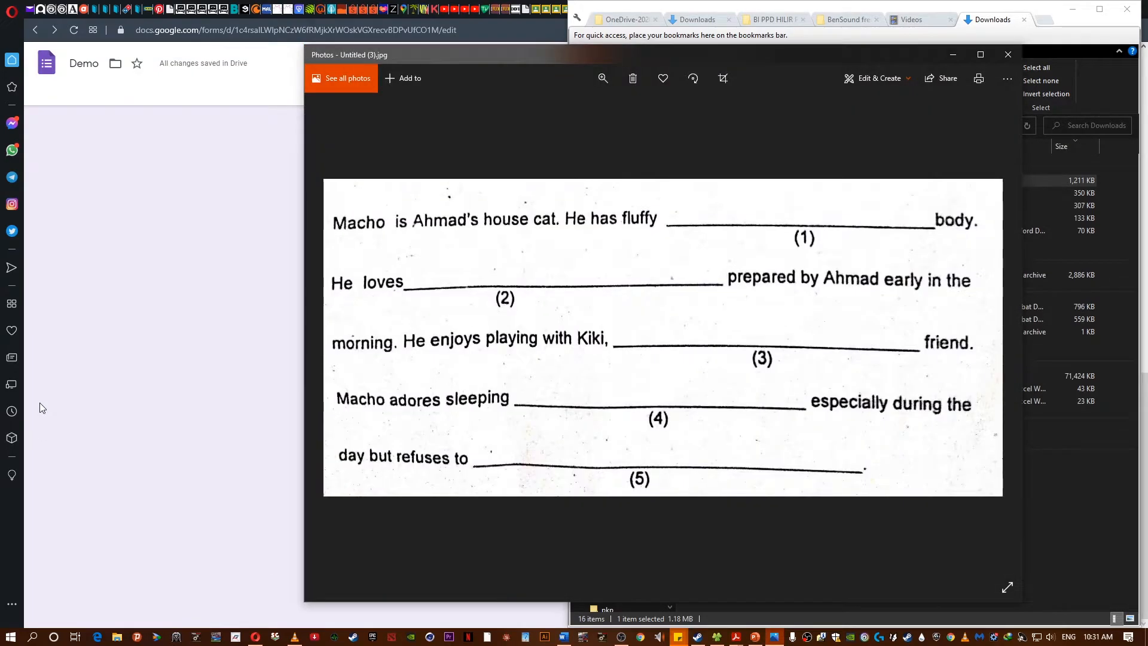
# - Insert the cat notes image Untitled (2) from Downloads into Section B of the form
pyautogui.click(1006, 55)
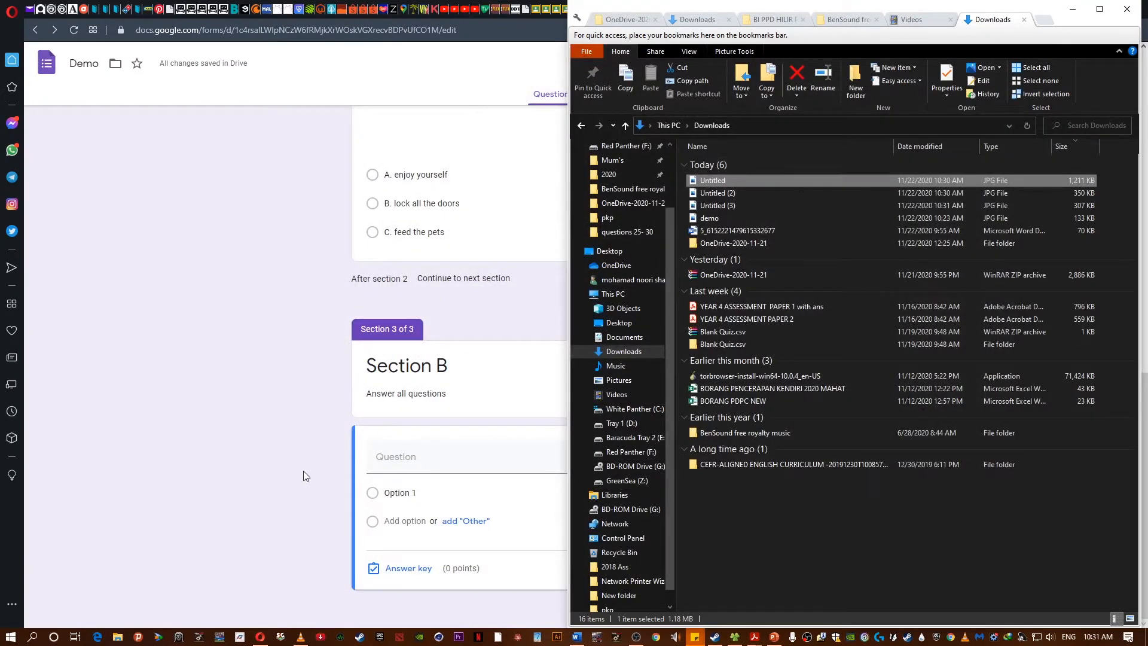
pyautogui.click(310, 472)
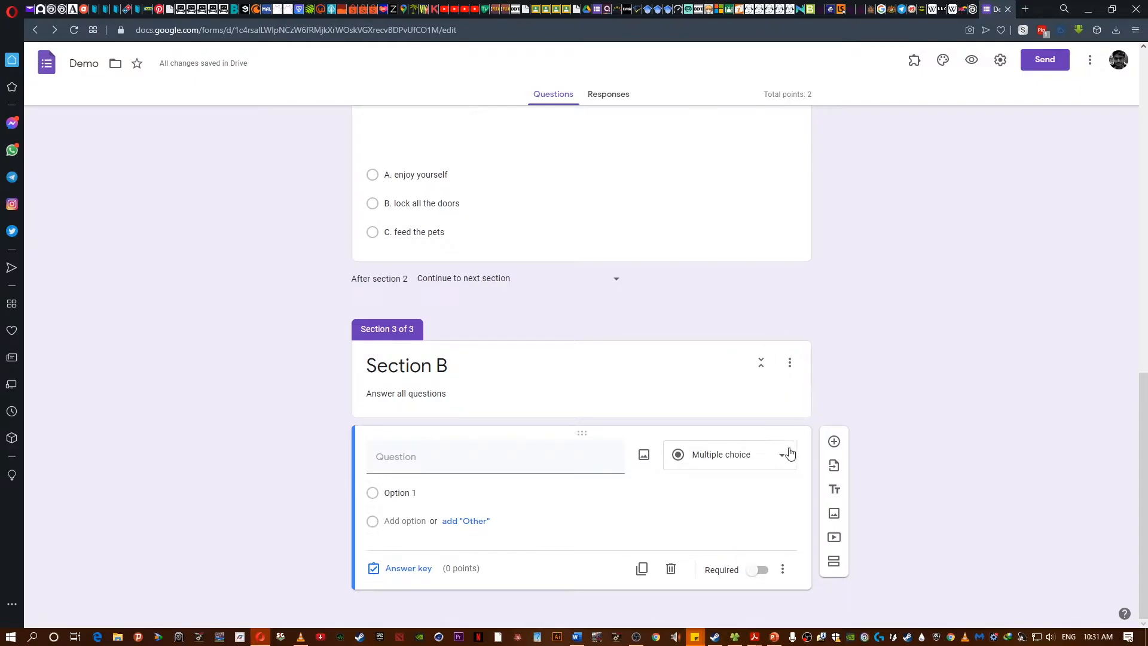
pyautogui.click(776, 397)
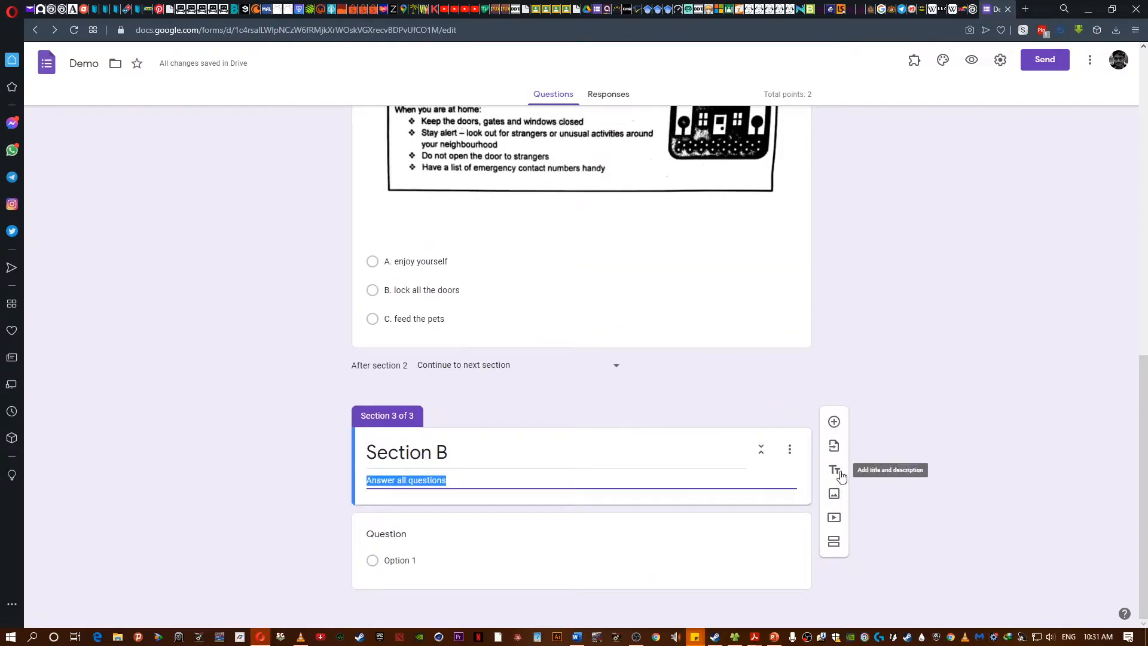
pyautogui.click(834, 494)
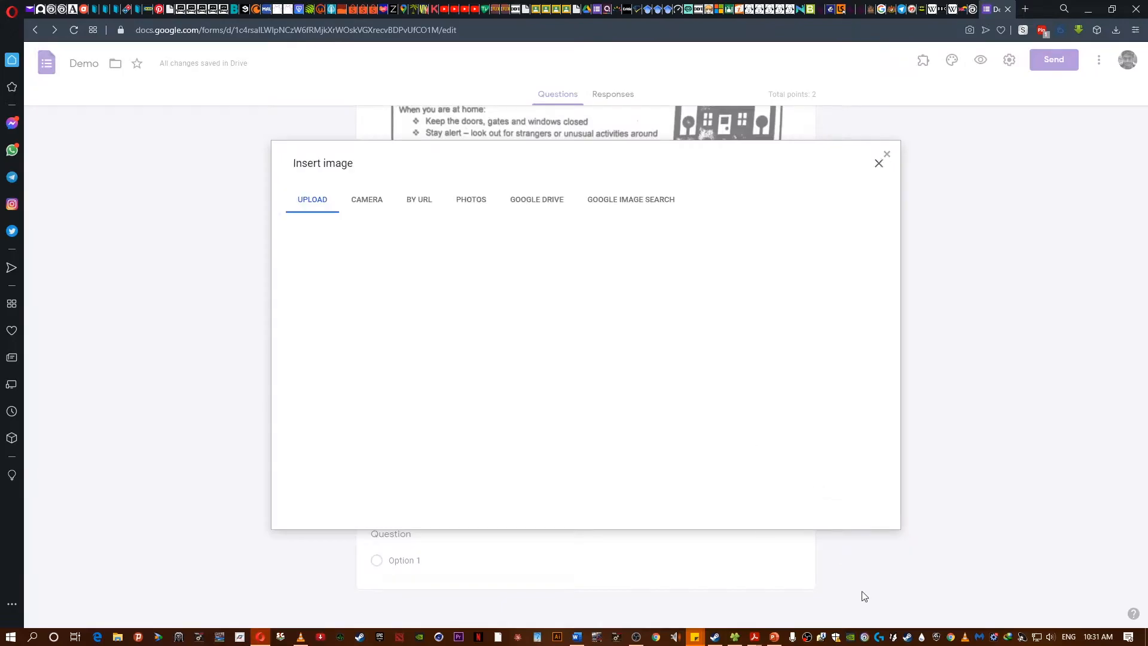
pyautogui.click(735, 637)
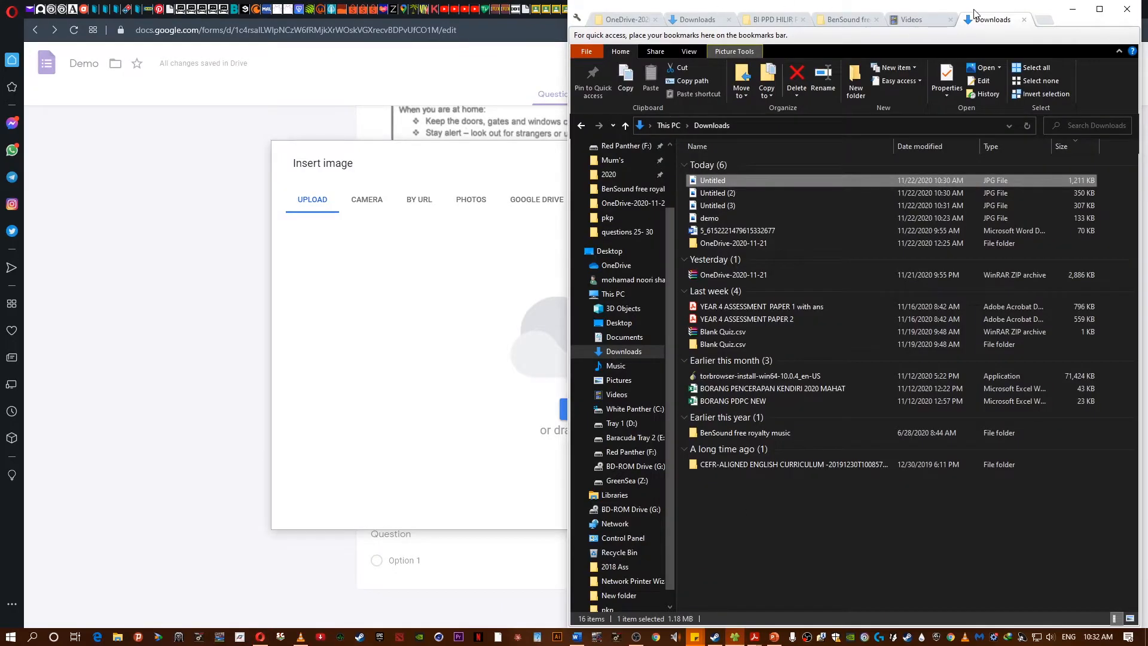
pyautogui.moveTo(975, 13); pyautogui.dragTo(1003, 13)
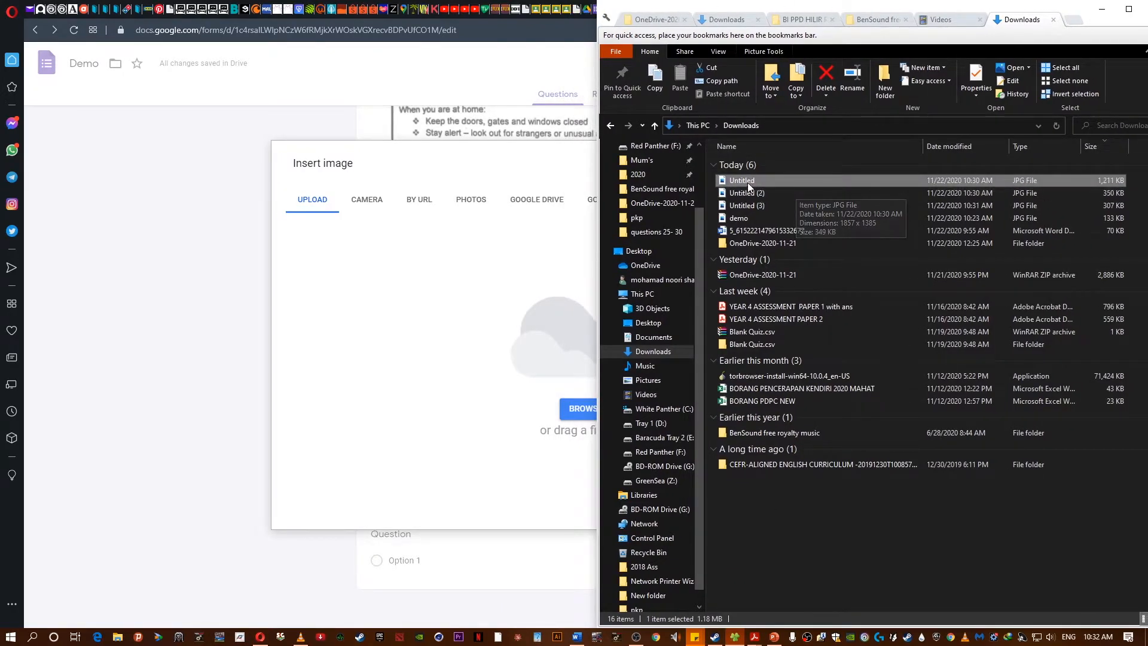
pyautogui.moveTo(745, 193); pyautogui.dragTo(492, 297)
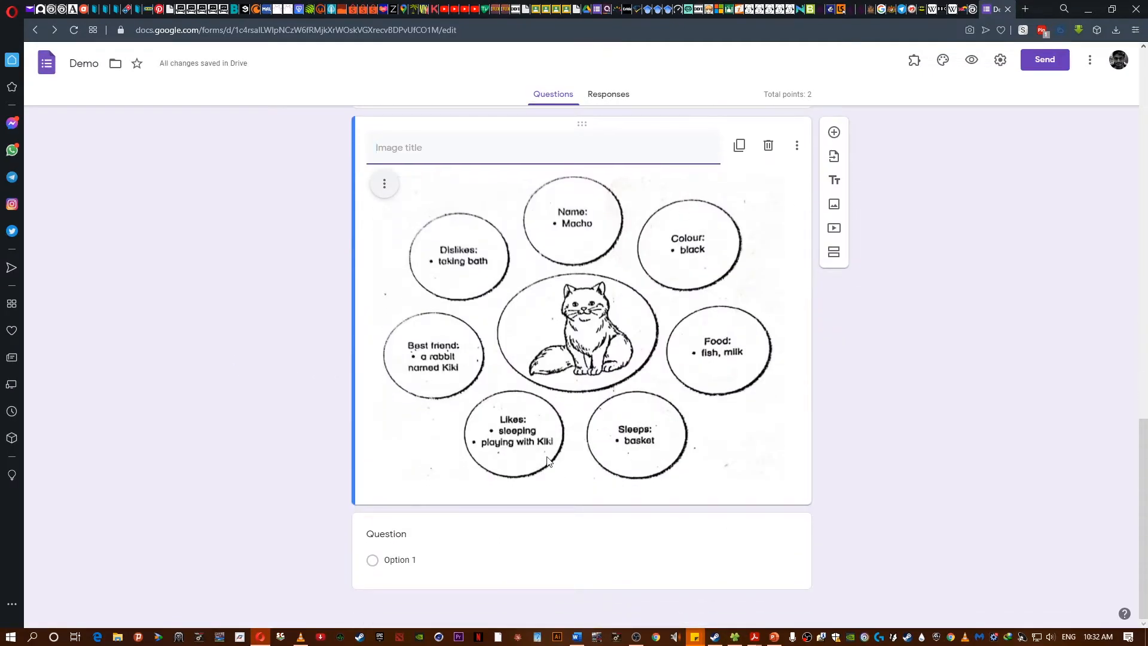
# - Insert the passage image Untitled (3) from Downloads below the cat notes image
pyautogui.click(1042, 374)
pyautogui.scroll(4, 568, 251)
pyautogui.scroll(-4, 567, 257)
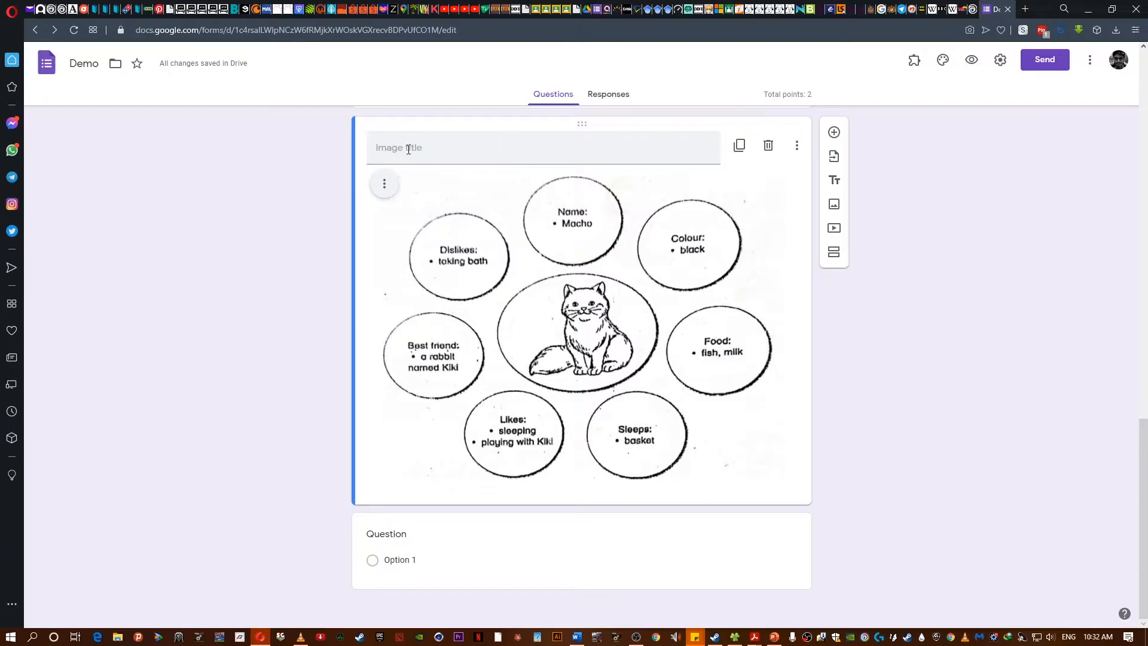
pyautogui.scroll(2, 442, 156)
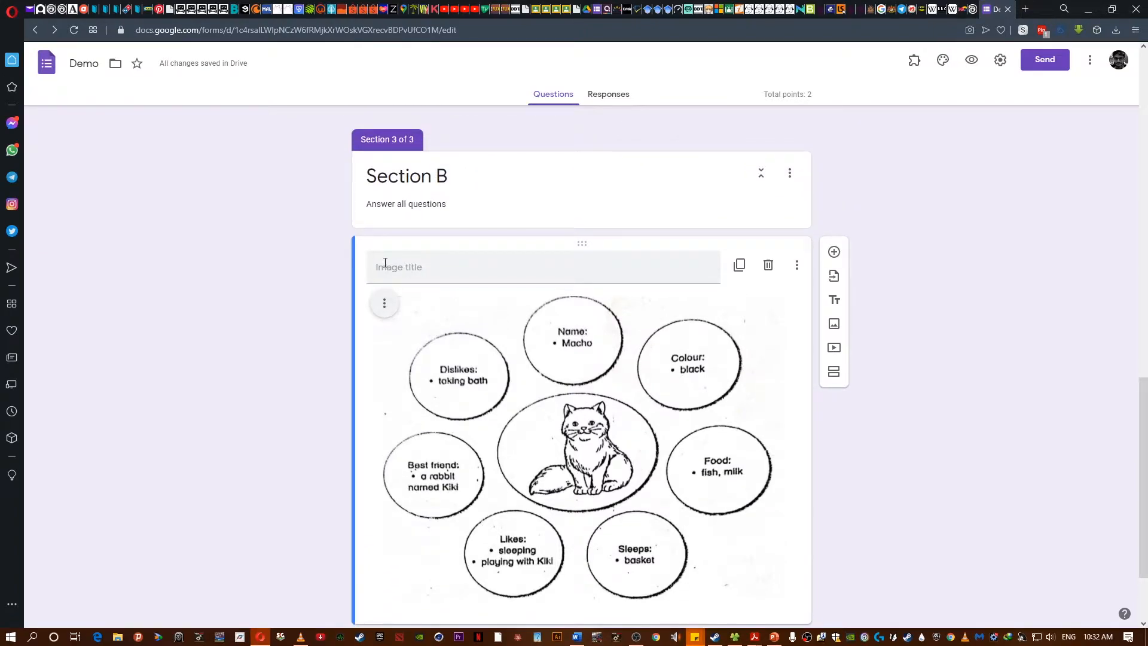
pyautogui.scroll(-2, 553, 307)
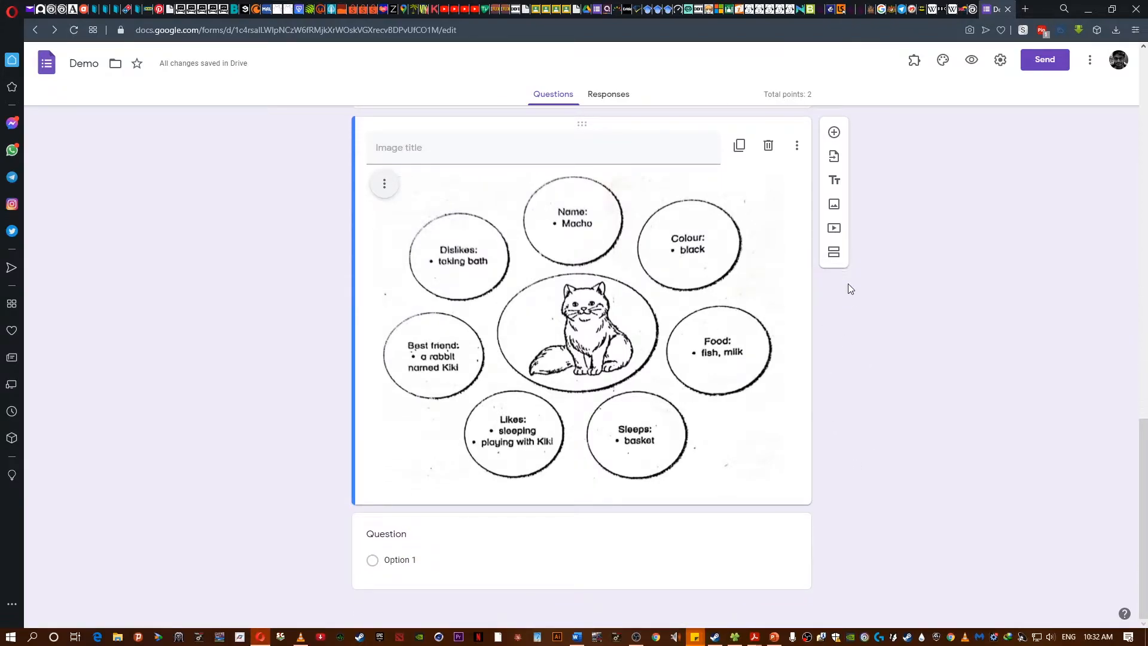
pyautogui.click(835, 204)
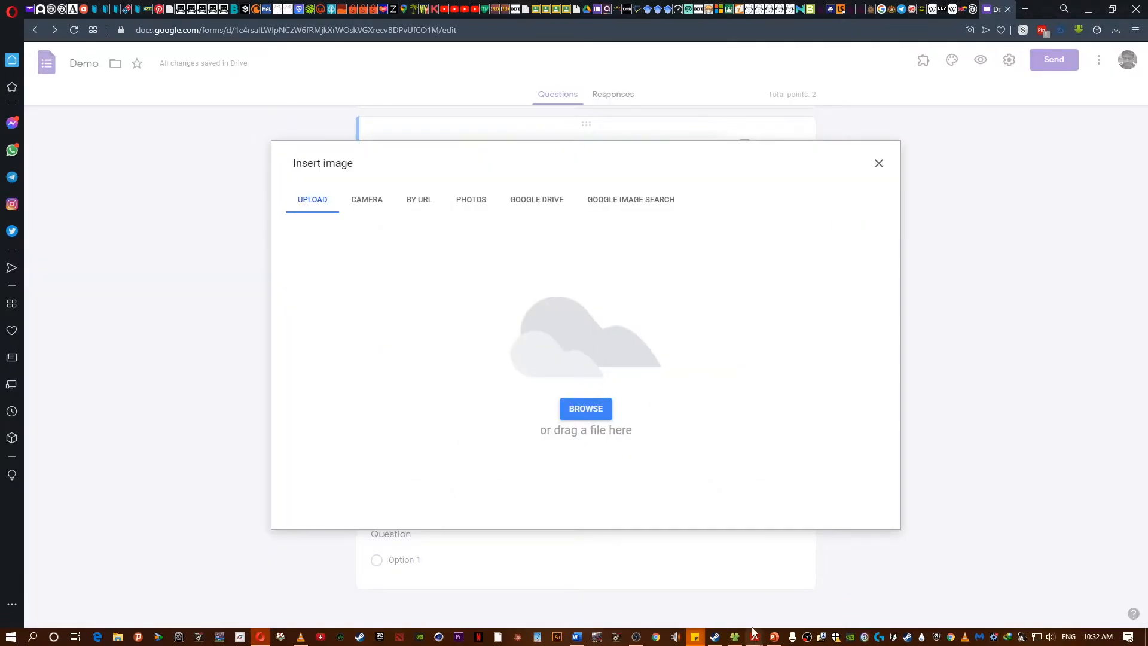
pyautogui.click(735, 635)
pyautogui.moveTo(759, 210); pyautogui.dragTo(472, 256)
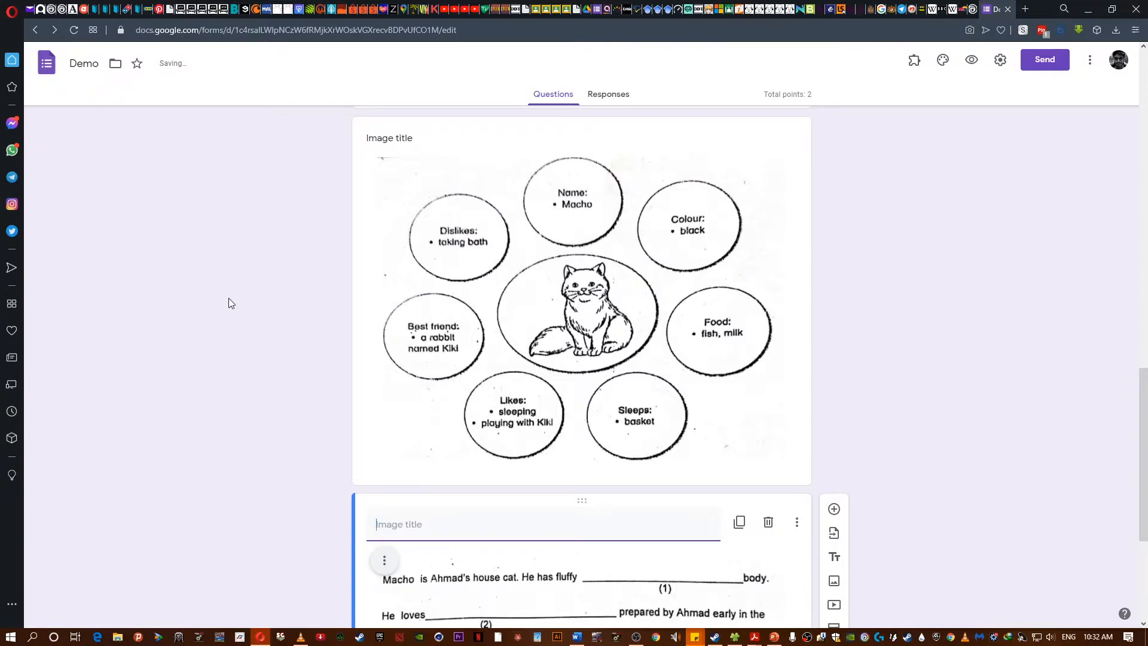
# - Title the next question 1., make it a Short answer question and mark it required
pyautogui.scroll(-4, 228, 295)
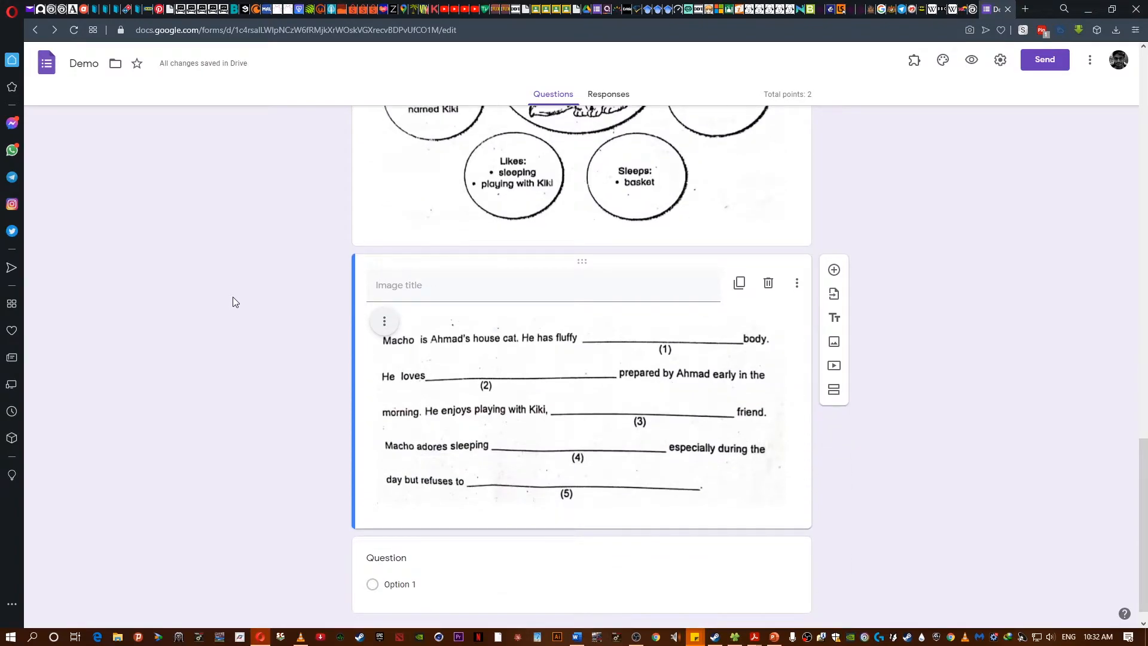
pyautogui.scroll(-1, 232, 305)
pyautogui.scroll(7, 232, 315)
pyautogui.scroll(-7, 234, 318)
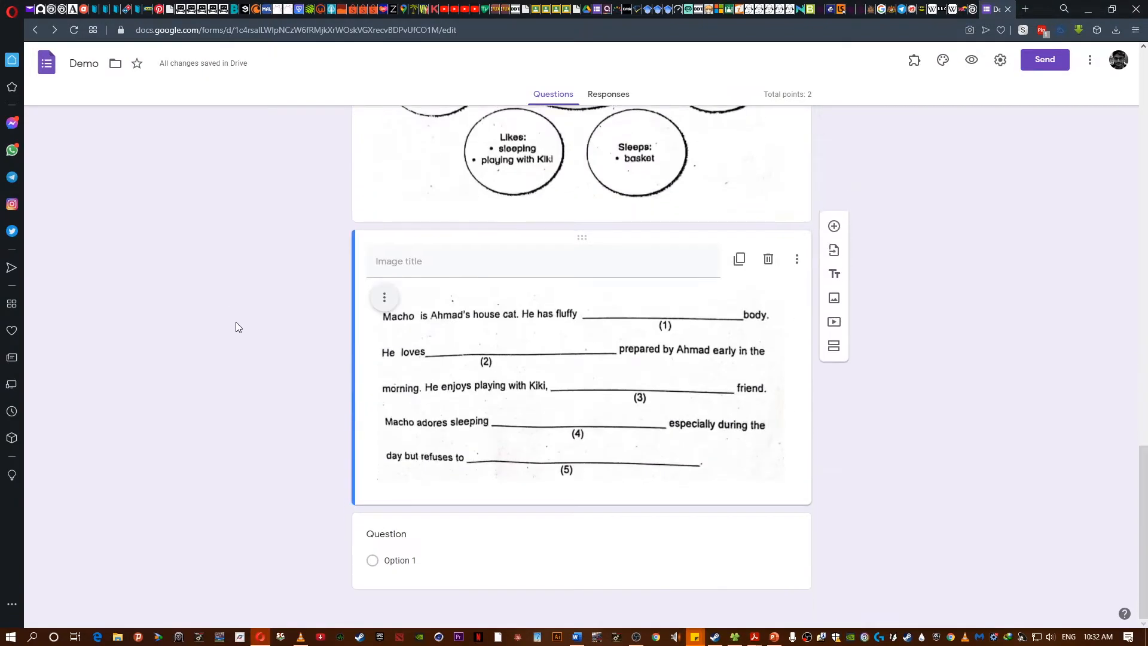
pyautogui.click(389, 541)
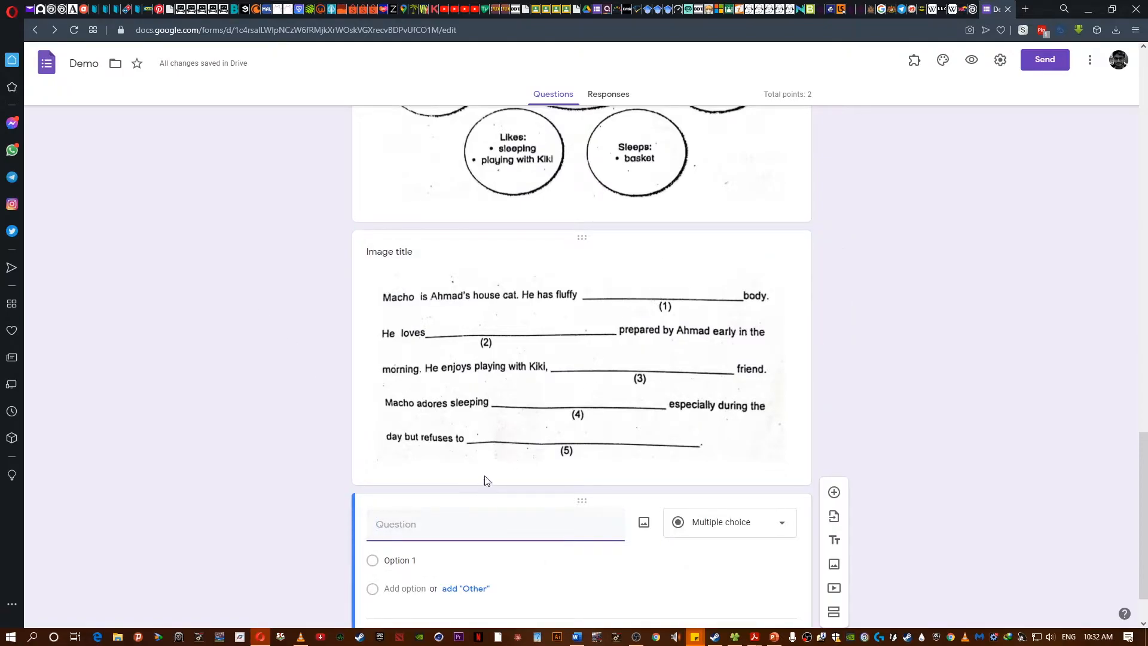
pyautogui.write('1.')
pyautogui.click(387, 557)
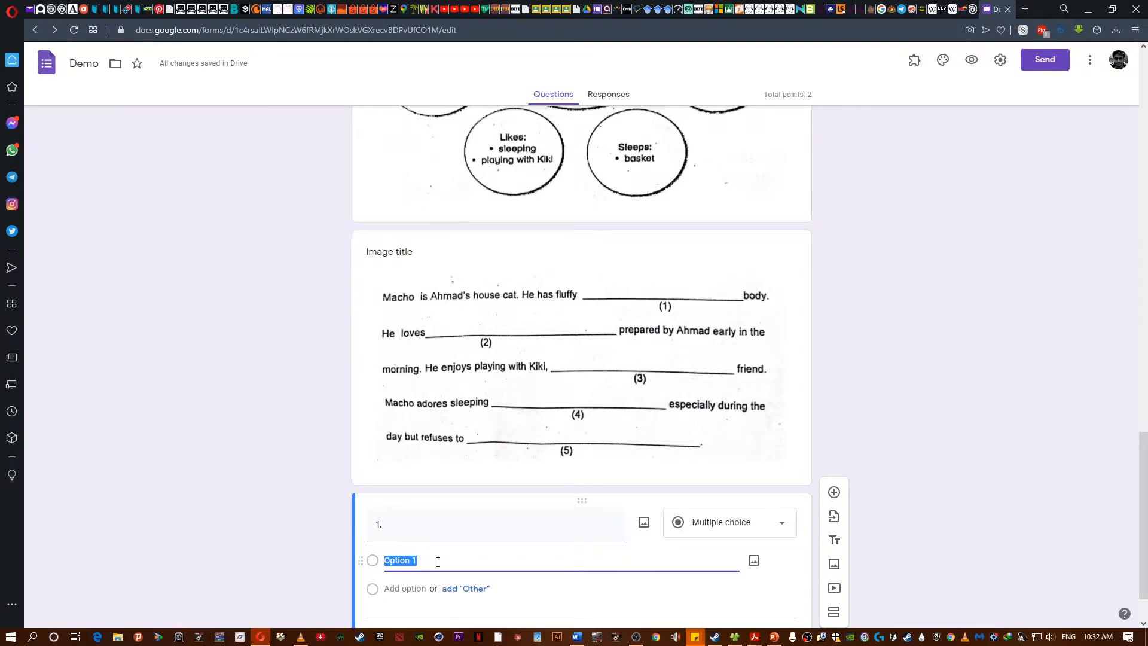
pyautogui.scroll(-2, 203, 451)
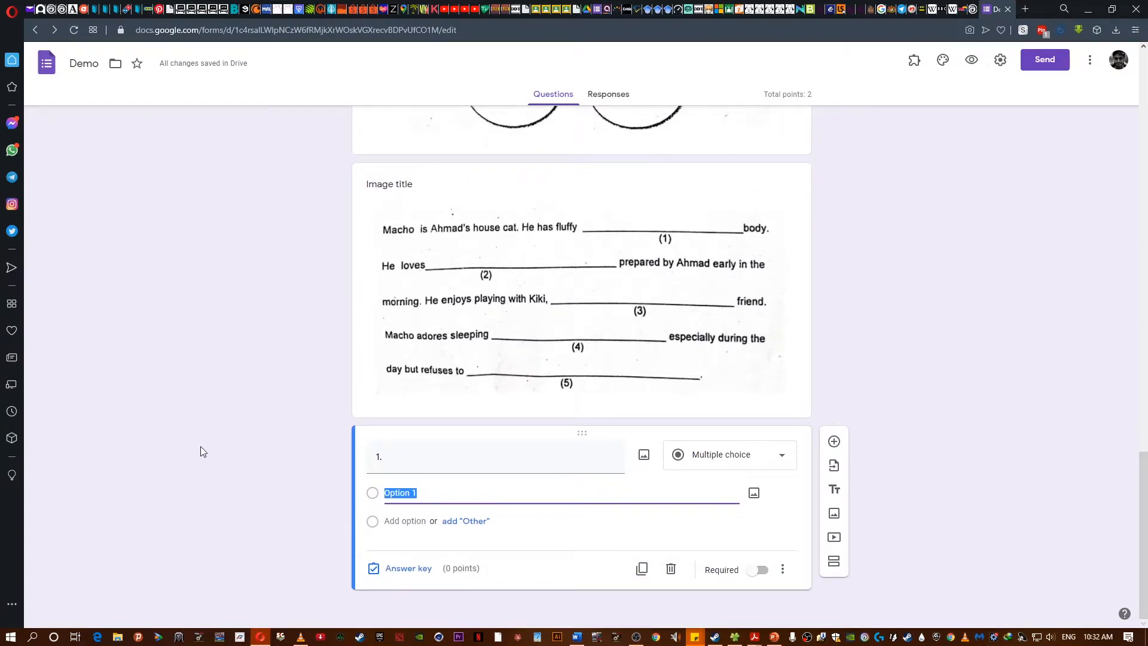
pyautogui.click(713, 463)
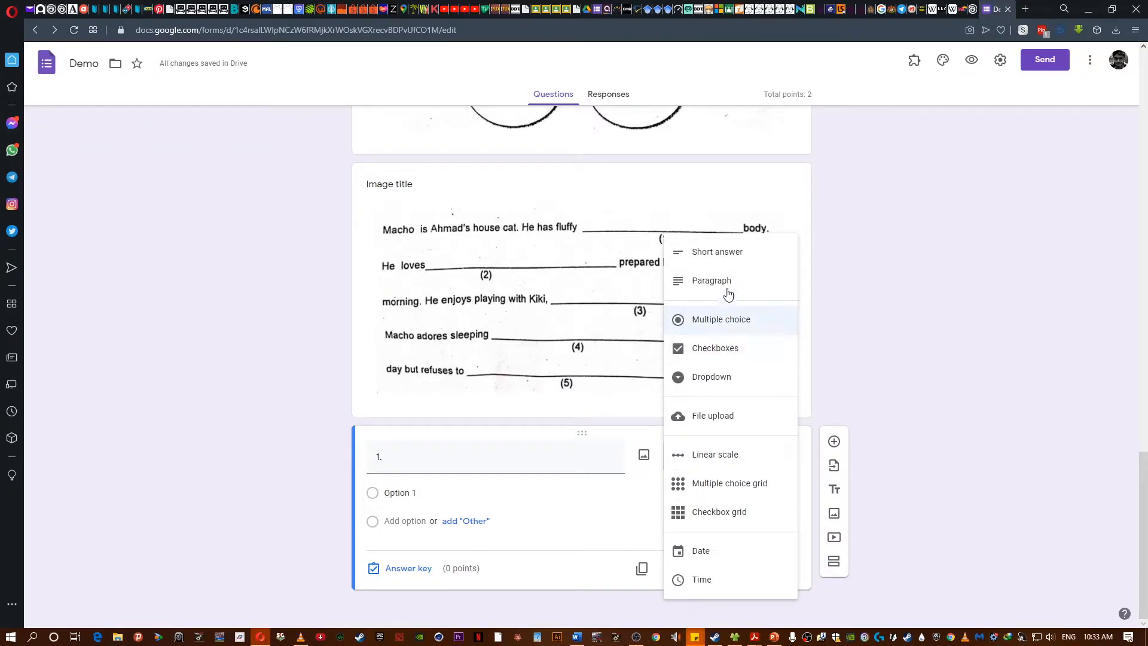
pyautogui.click(720, 252)
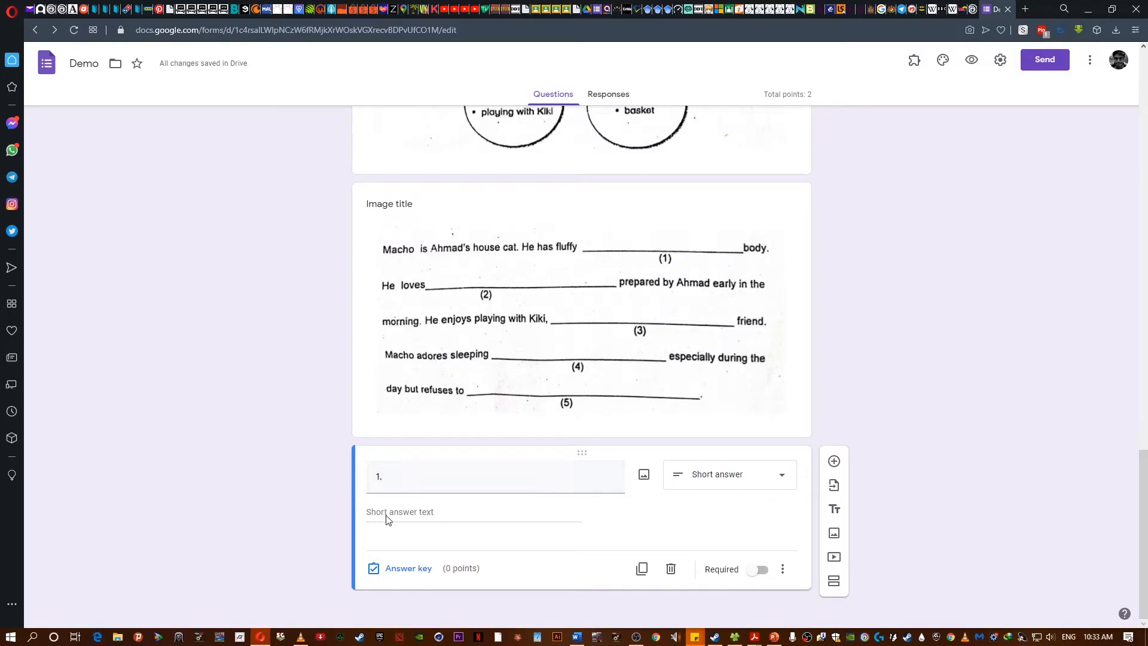
pyautogui.click(763, 572)
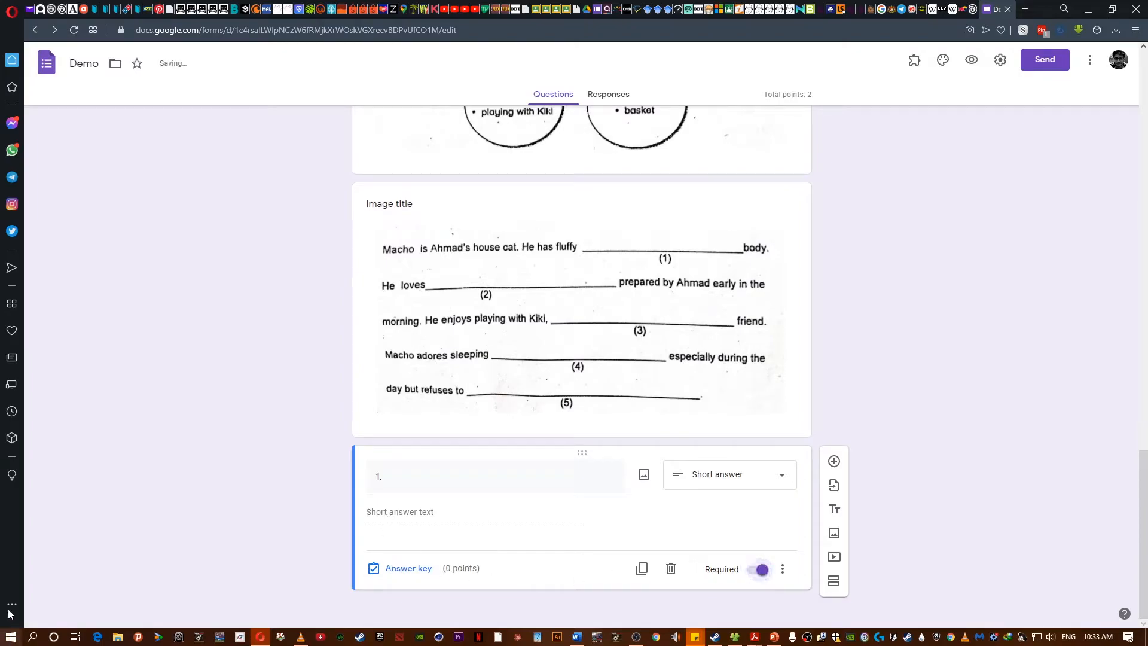
# - Open the answer key for question 1 and set it to 2 points
pyautogui.click(394, 569)
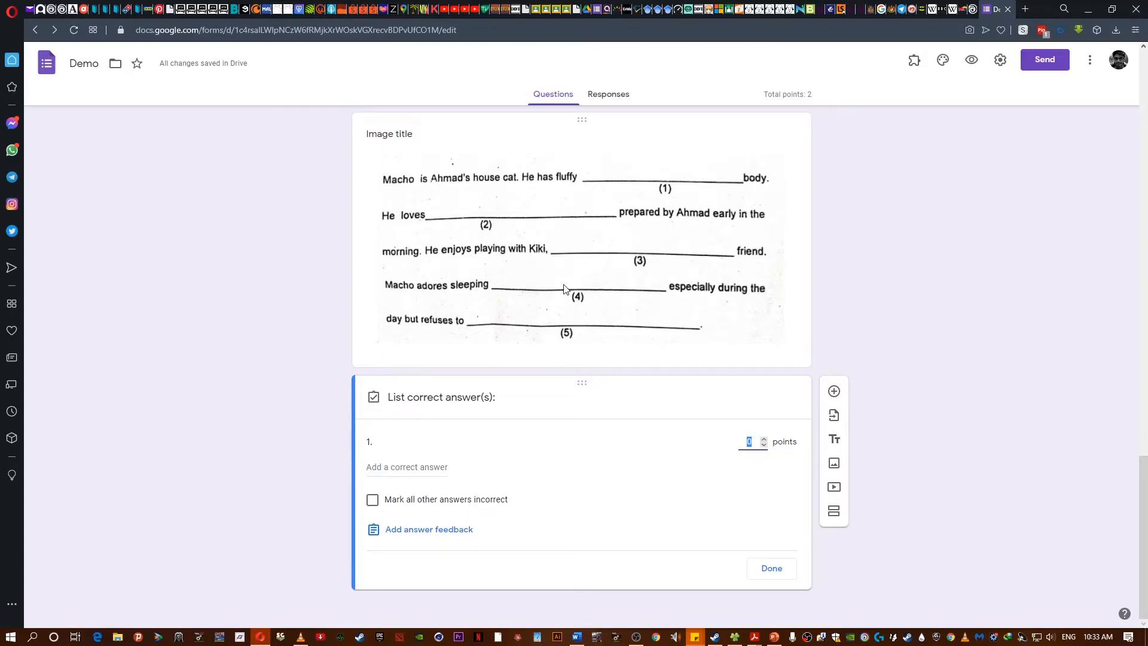
pyautogui.write('2')
pyautogui.scroll(5, 573, 195)
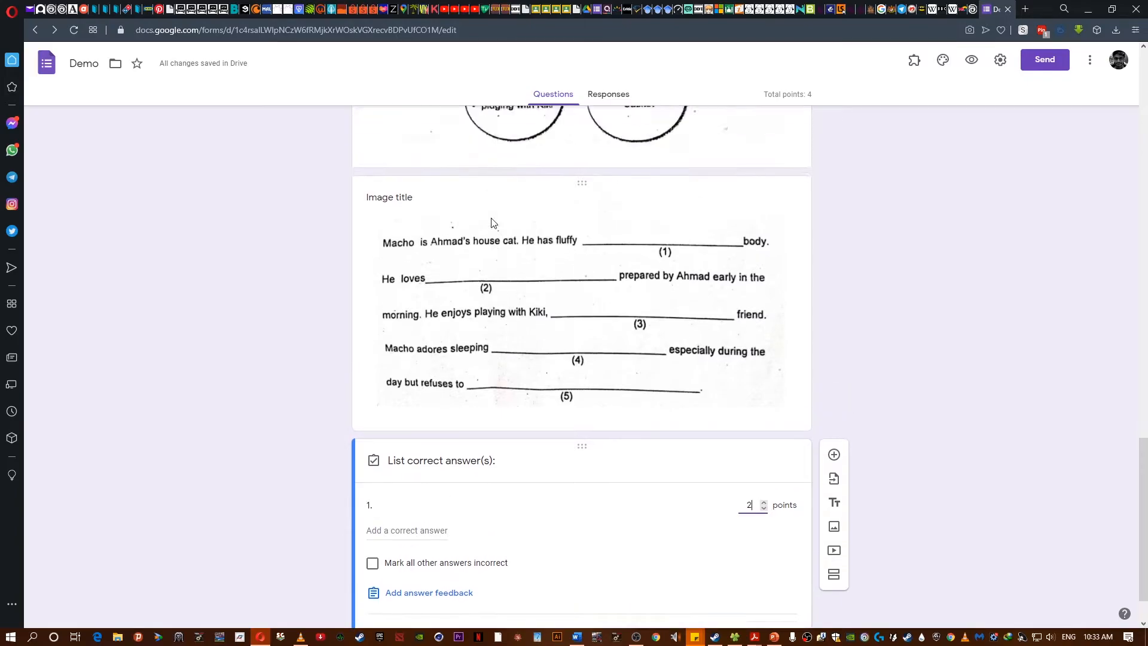
pyautogui.scroll(-3, 593, 443)
pyautogui.scroll(-2, 593, 443)
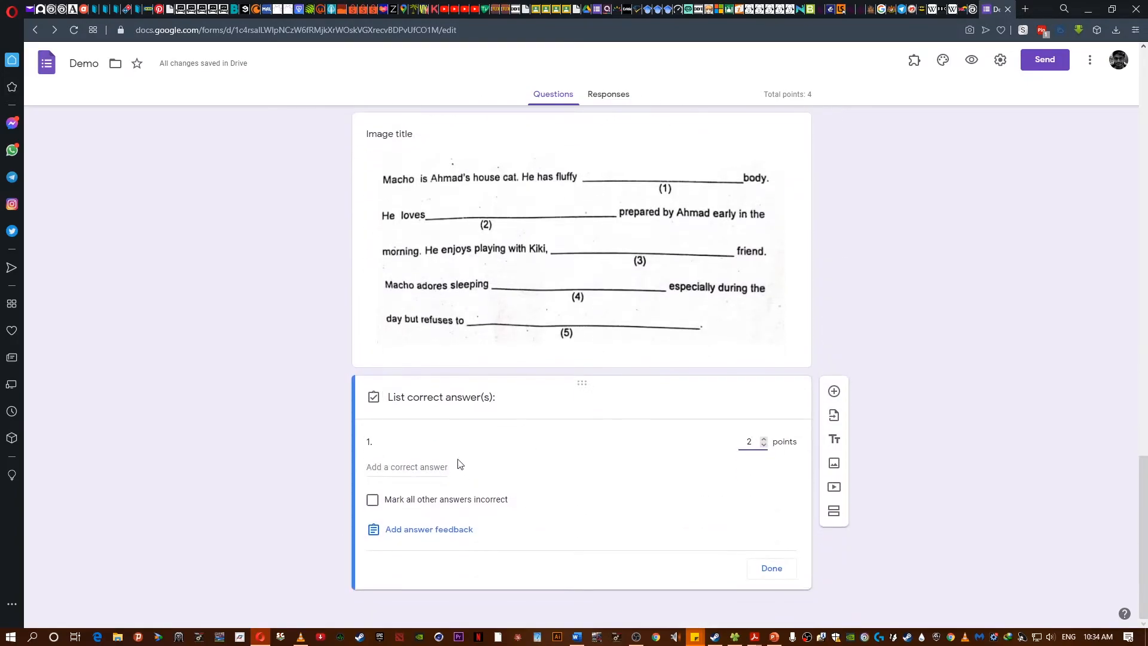
# - Add black, black and black. as accepted correct answers for question 1
pyautogui.click(415, 470)
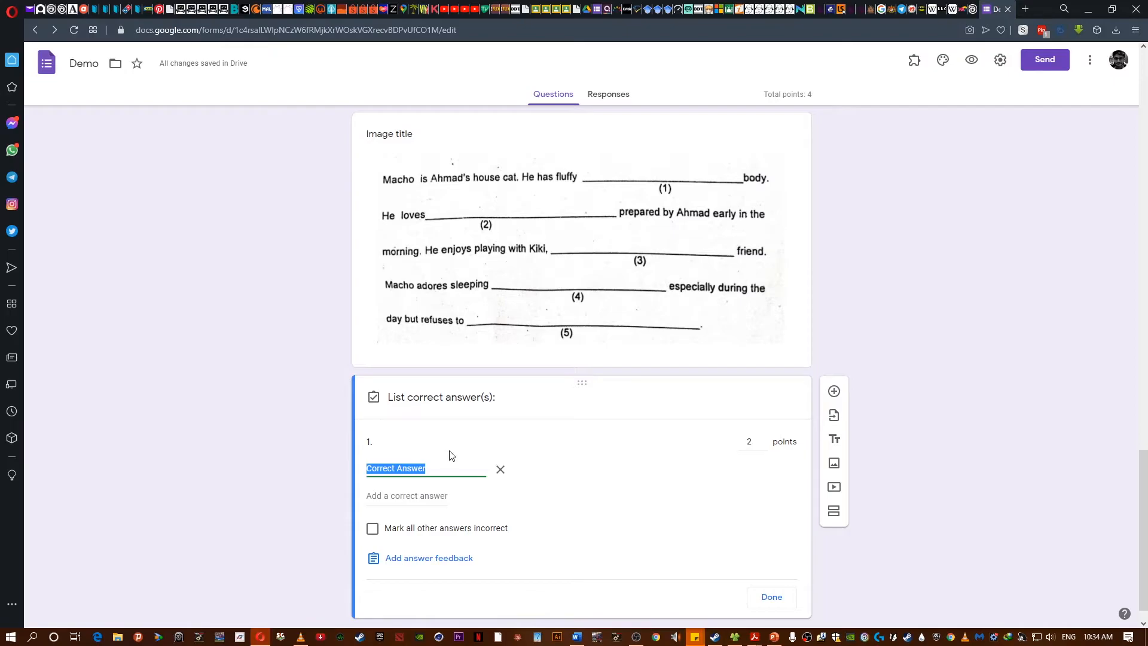
pyautogui.write('black')
pyautogui.click(408, 494)
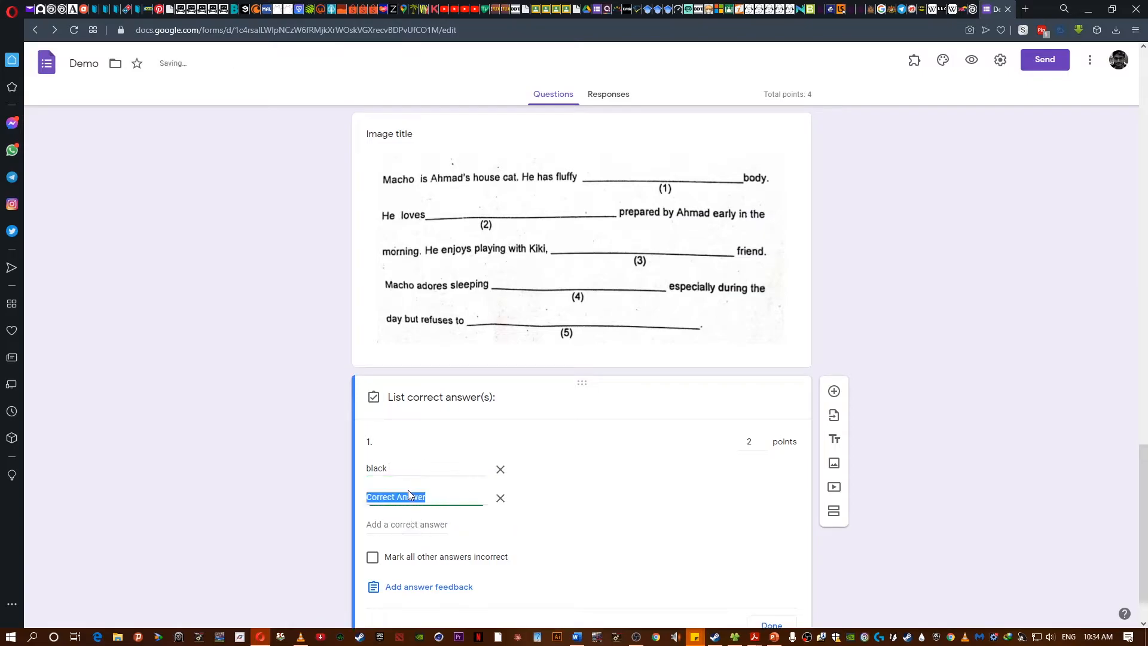
pyautogui.write('black')
pyautogui.click(383, 523)
pyautogui.write('black')
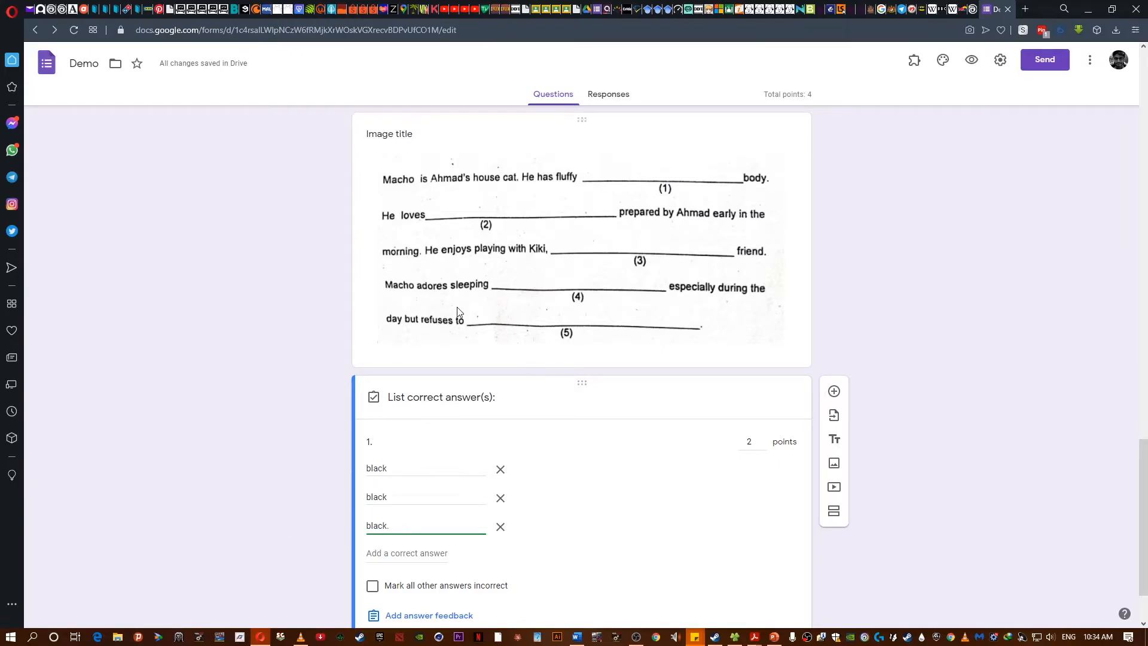
pyautogui.scroll(-2, 287, 472)
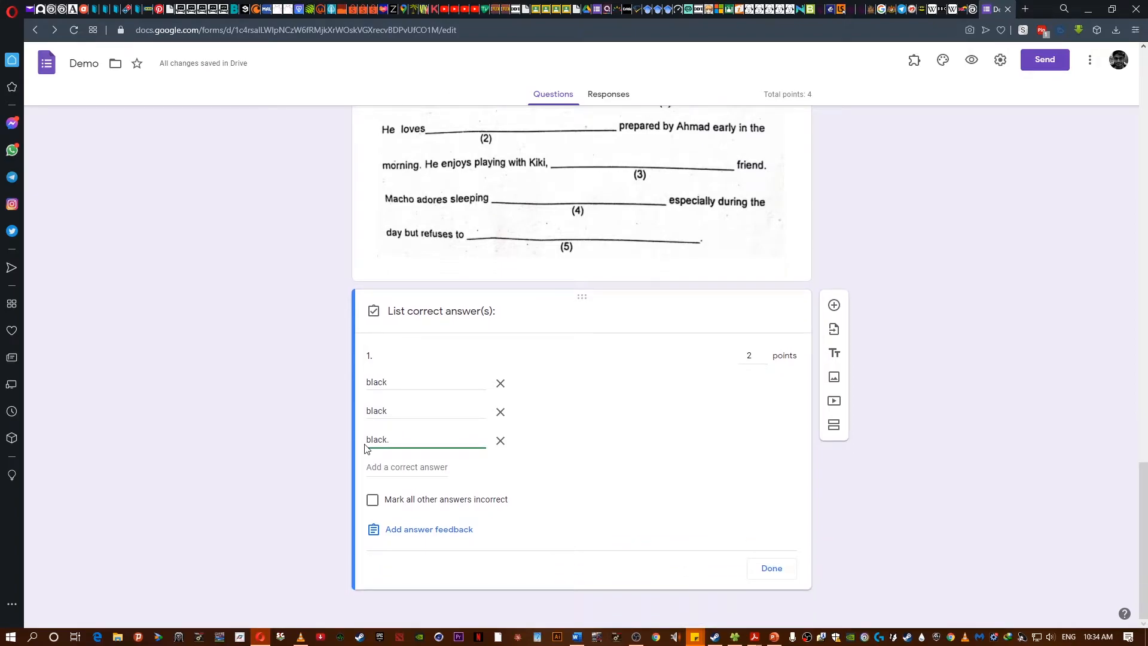
pyautogui.scroll(2, 366, 449)
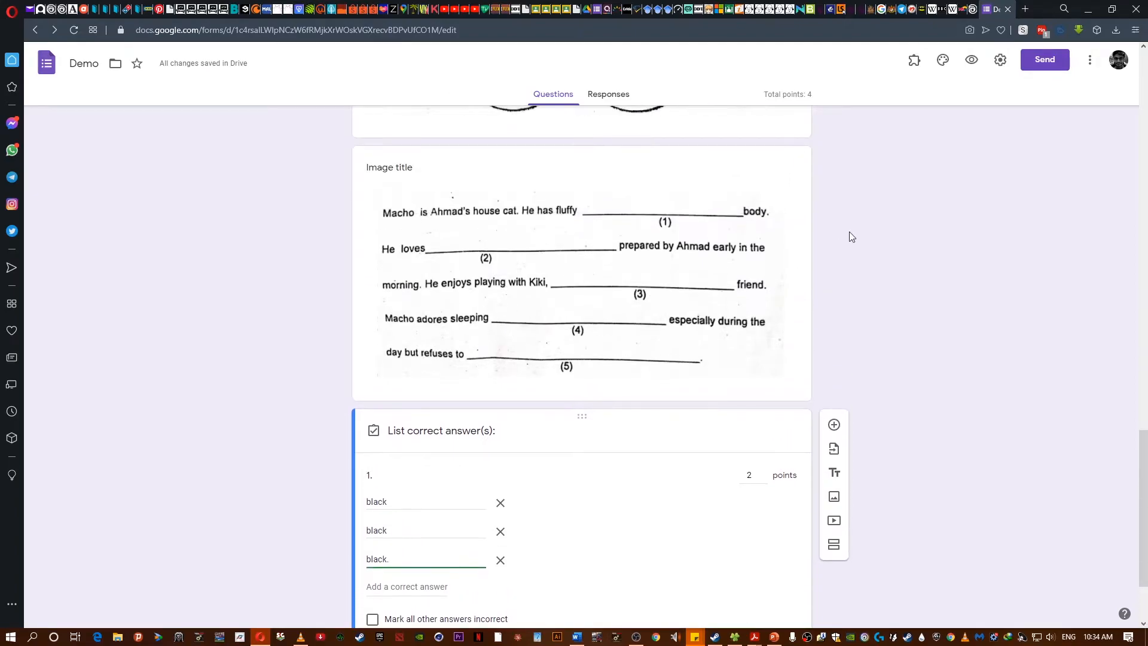
pyautogui.click(447, 586)
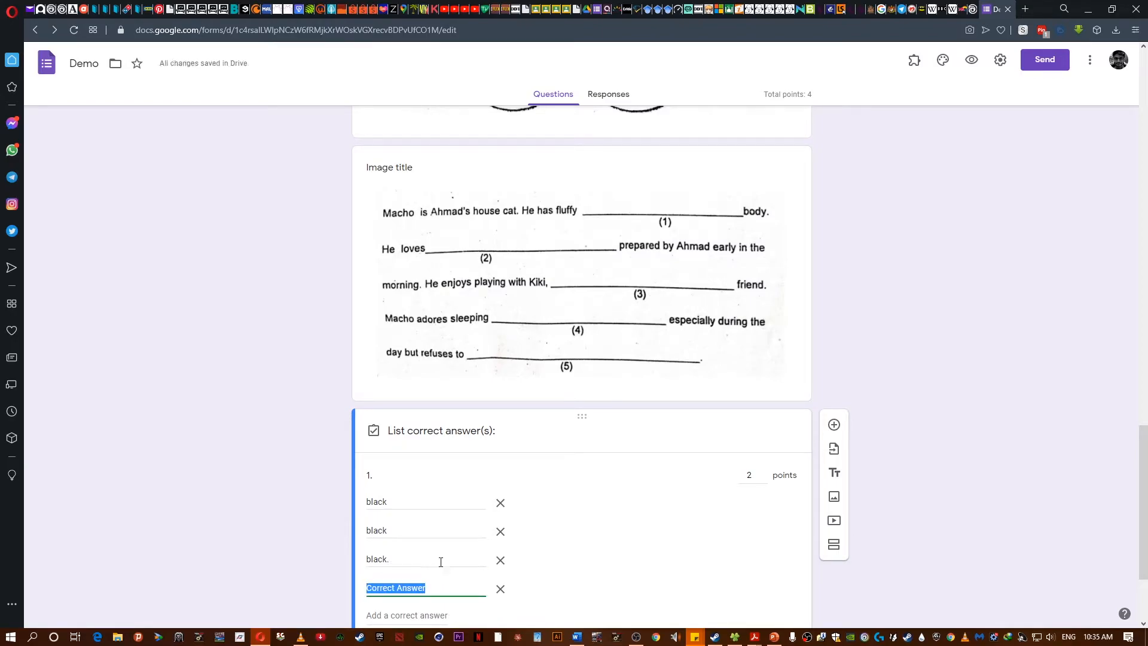
pyautogui.write('b')
pyautogui.click(658, 575)
pyautogui.scroll(-3, 195, 544)
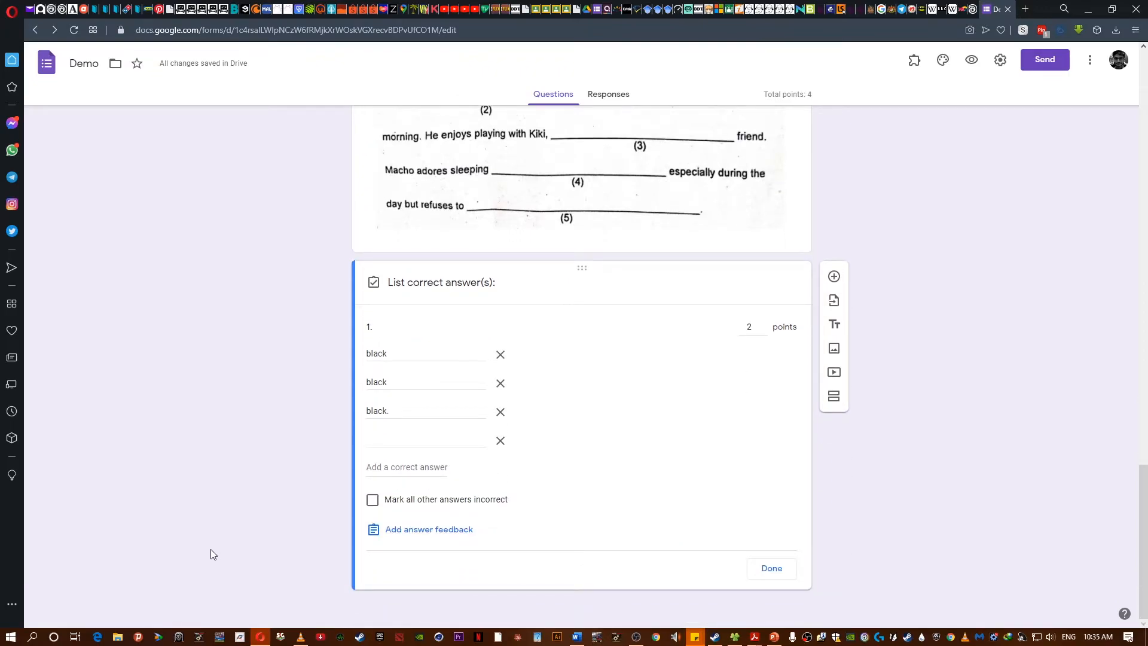
pyautogui.click(500, 440)
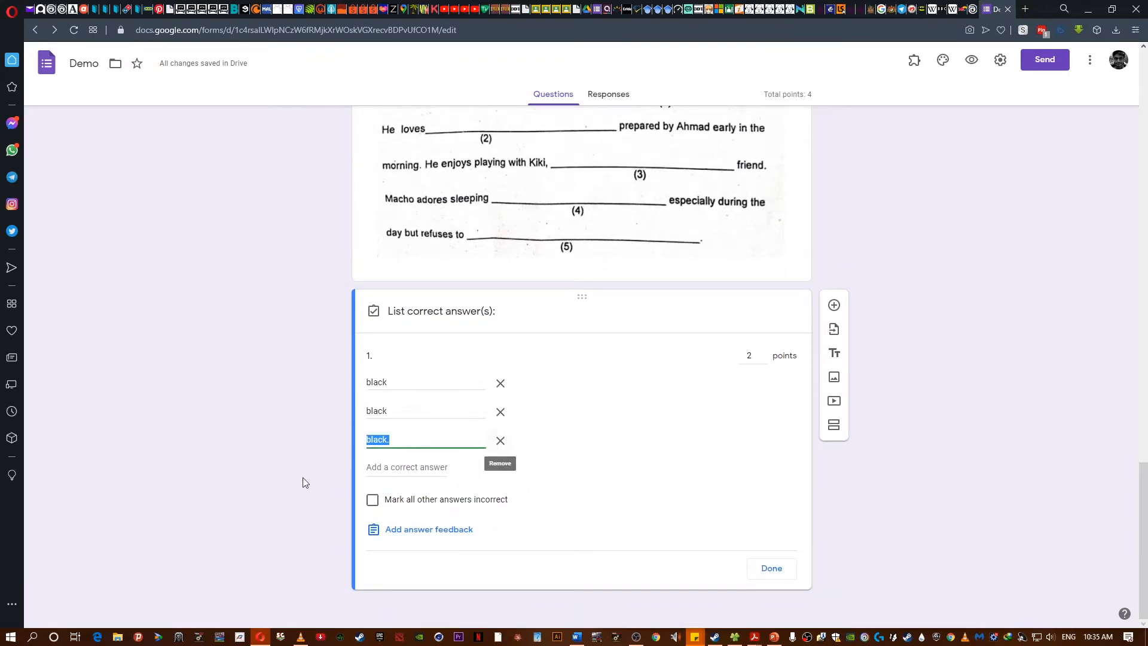
pyautogui.click(257, 465)
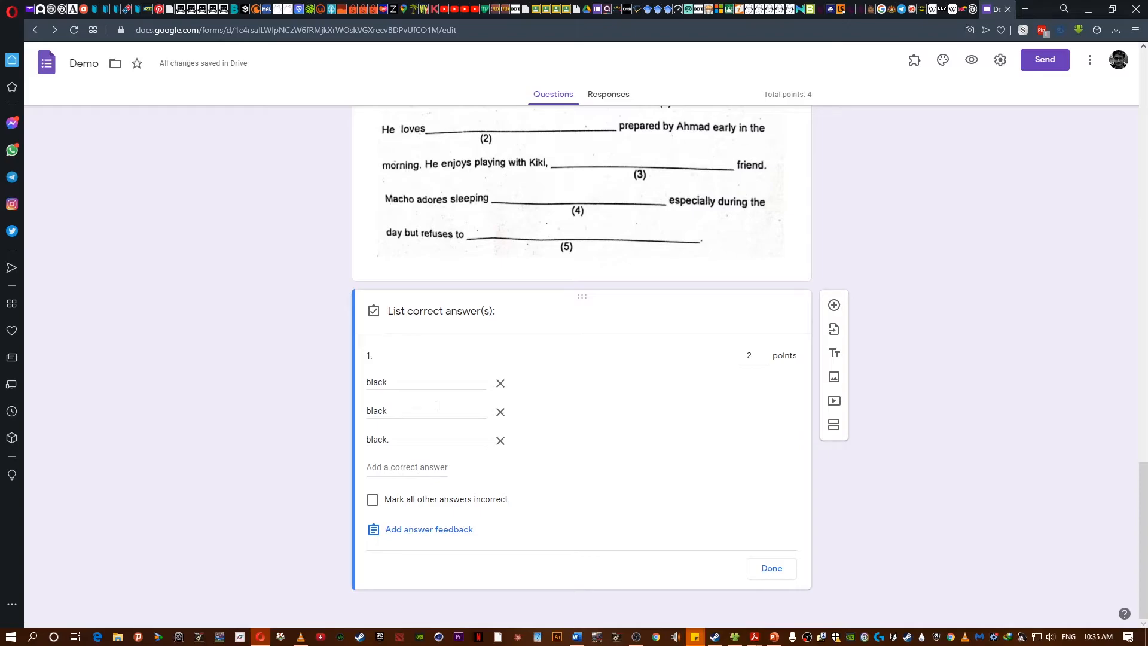
# - Add a fourth accepted answer for question 1: black with a leading space
pyautogui.scroll(1, 538, 418)
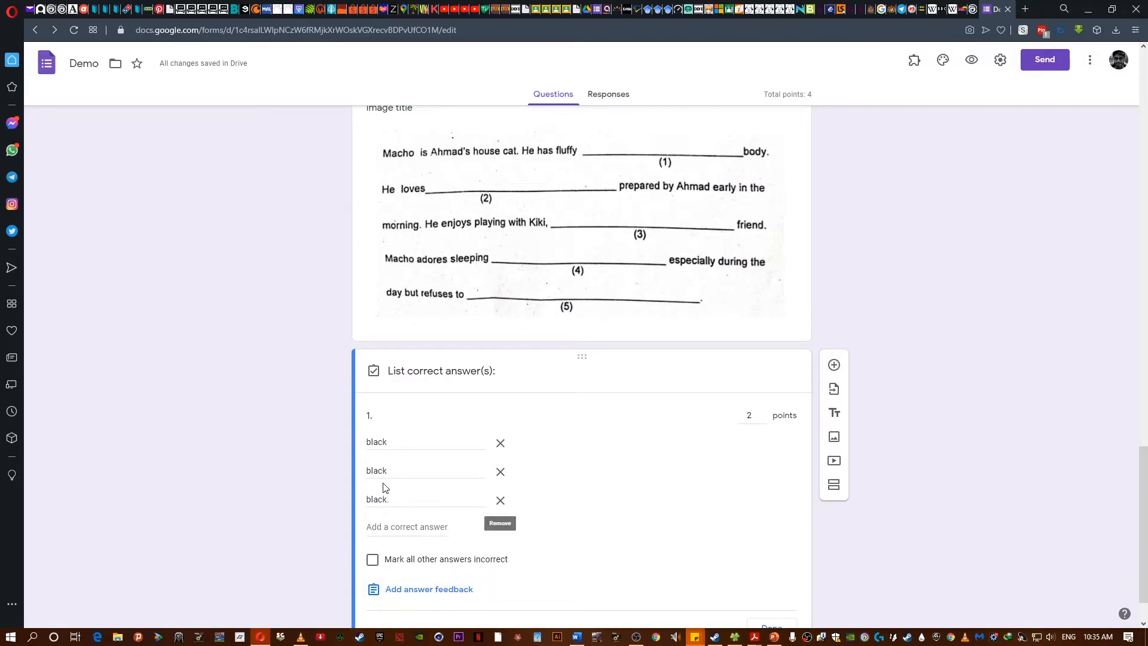
pyautogui.click(394, 500)
pyautogui.click(393, 526)
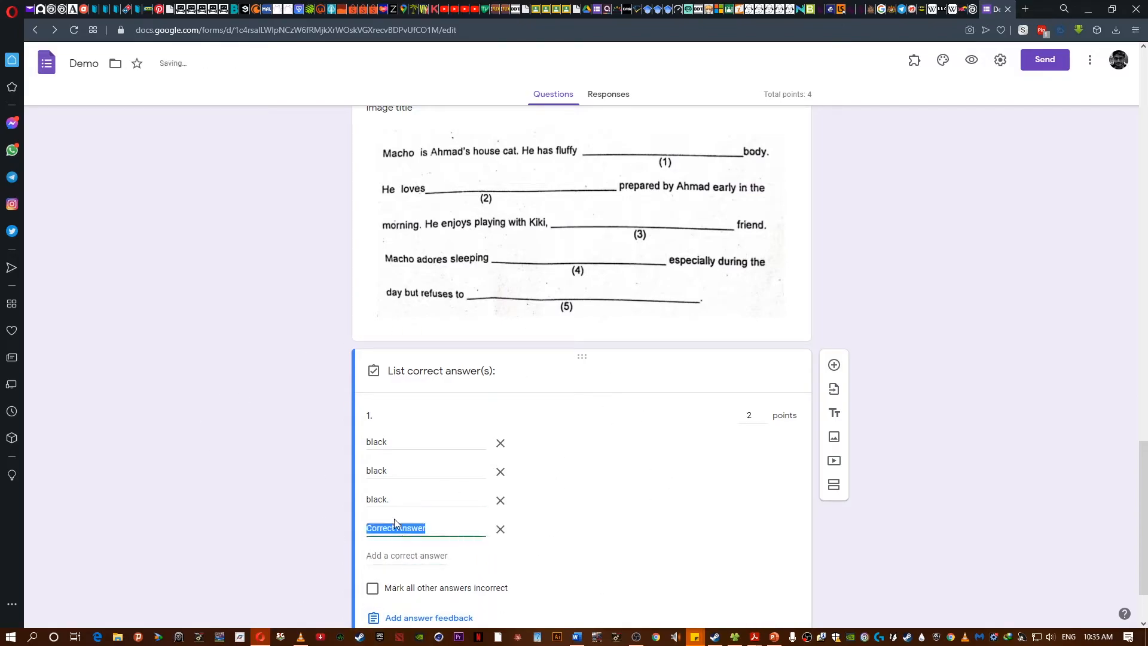
pyautogui.write('black')
pyautogui.doubleClick(379, 441)
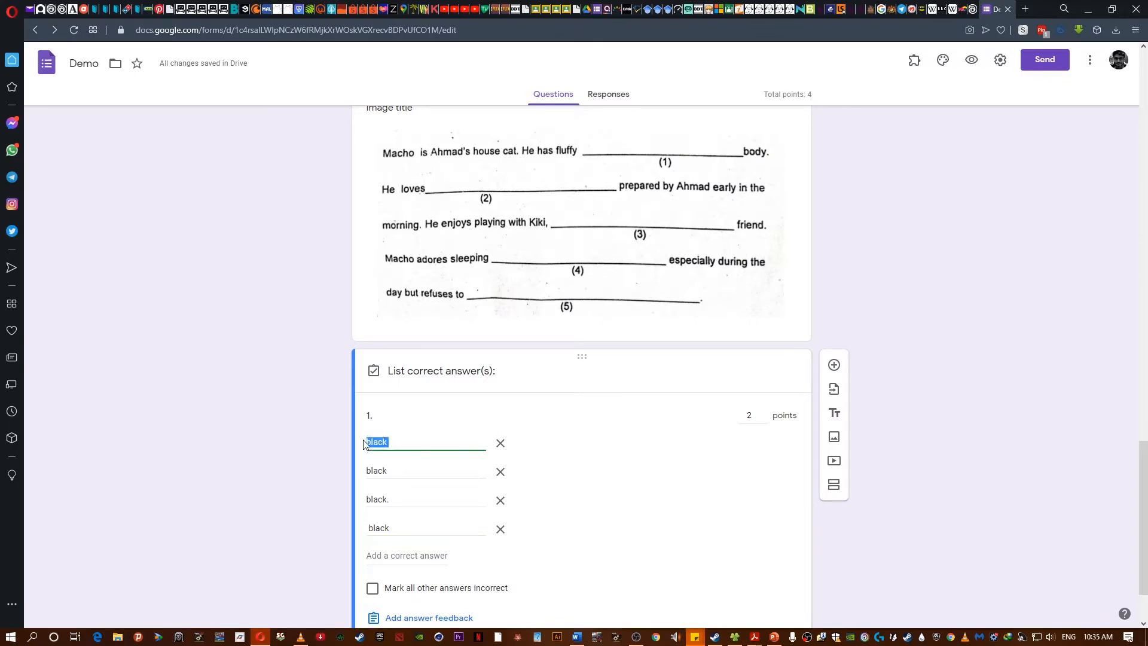
pyautogui.doubleClick(392, 468)
pyautogui.click(390, 470)
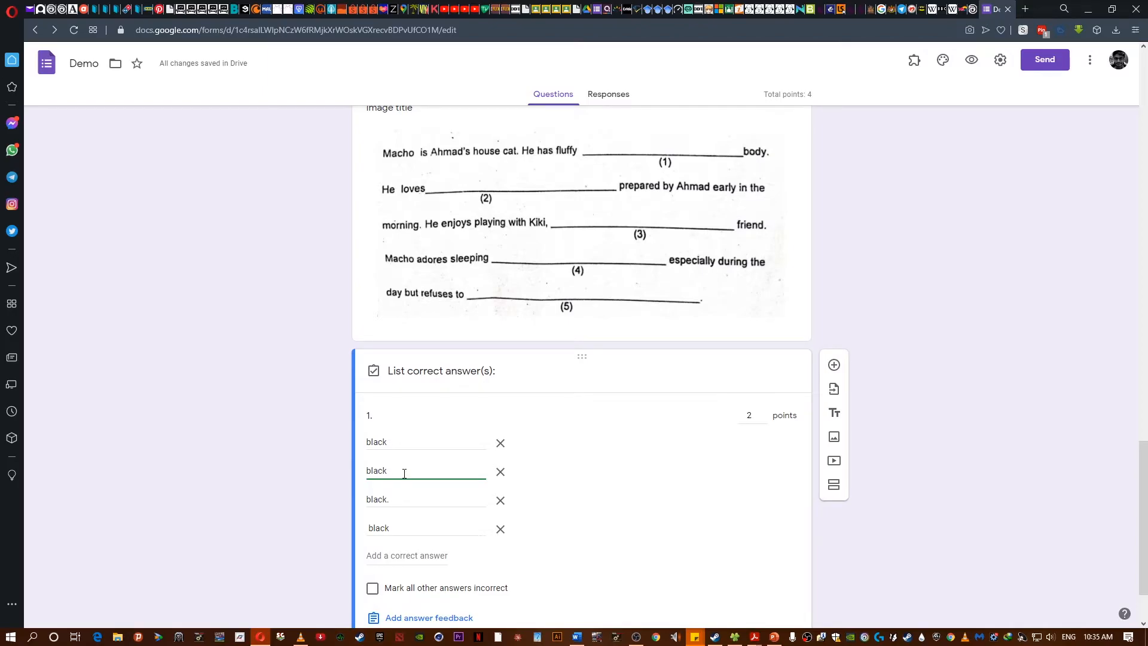
pyautogui.tripleClick(381, 500)
pyautogui.tripleClick(398, 528)
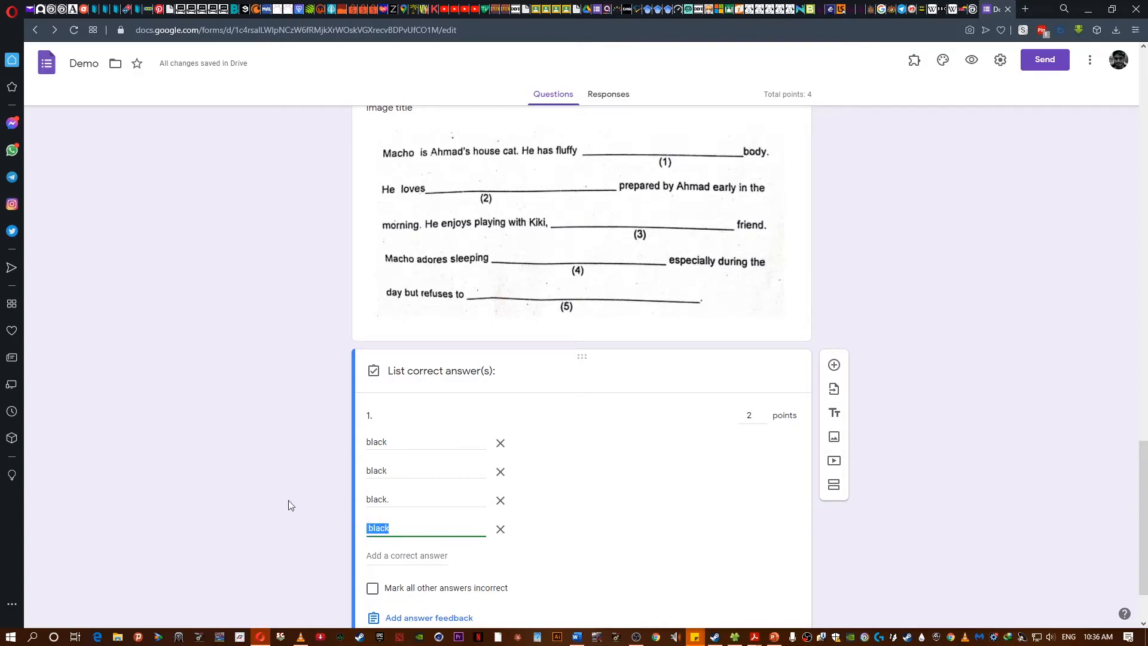
# - Mark all other answers incorrect for question 1 and close the answer key
pyautogui.scroll(-2, 383, 514)
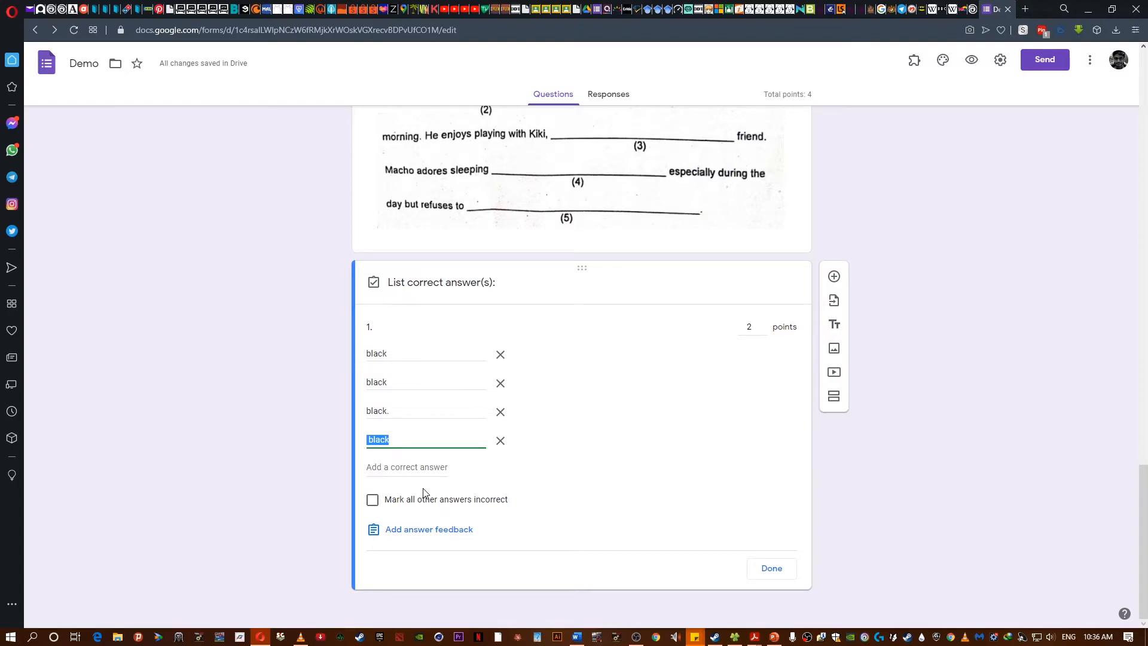
pyautogui.click(278, 432)
pyautogui.click(374, 502)
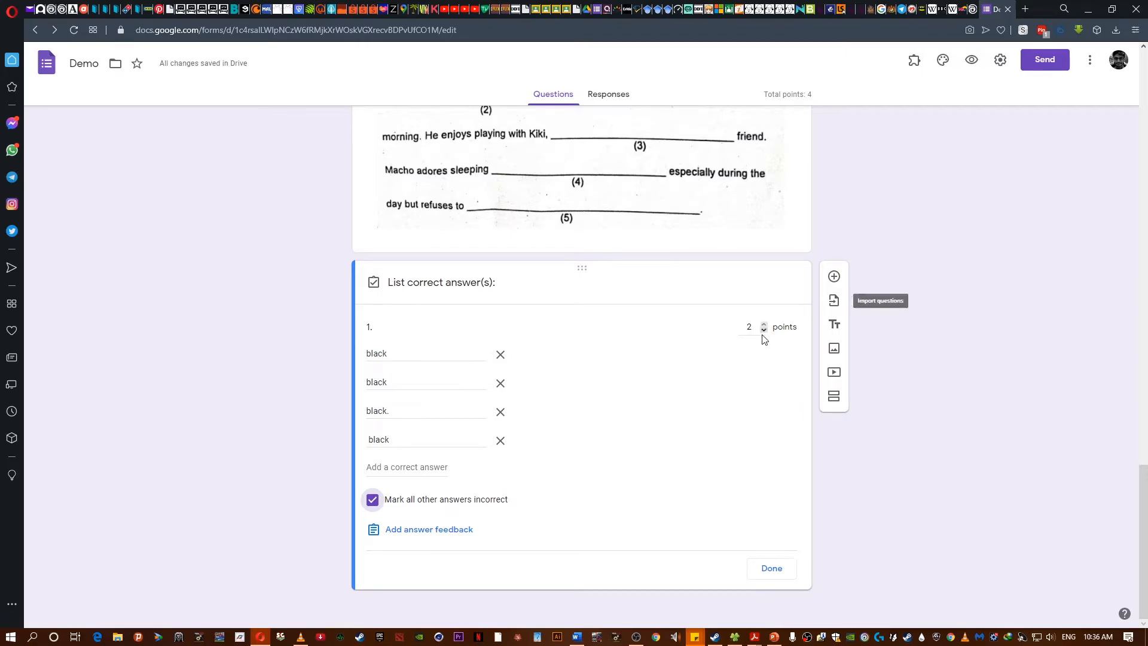
pyautogui.click(773, 571)
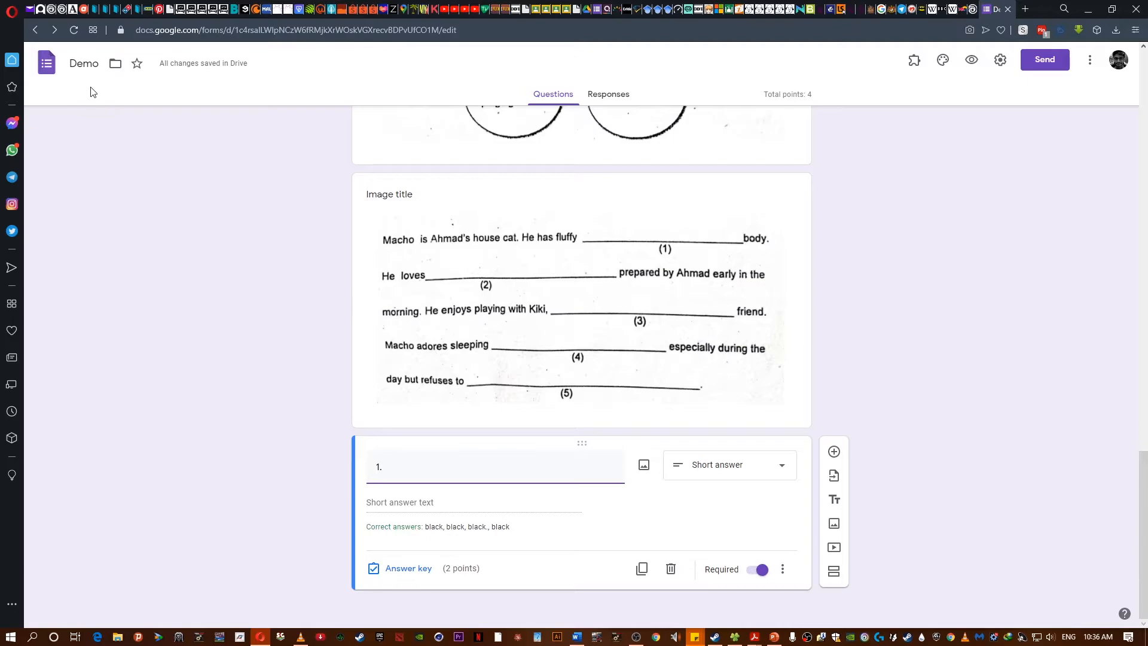
# - Add a new question titled 2., make it a Short answer question and mark it required
pyautogui.click(835, 454)
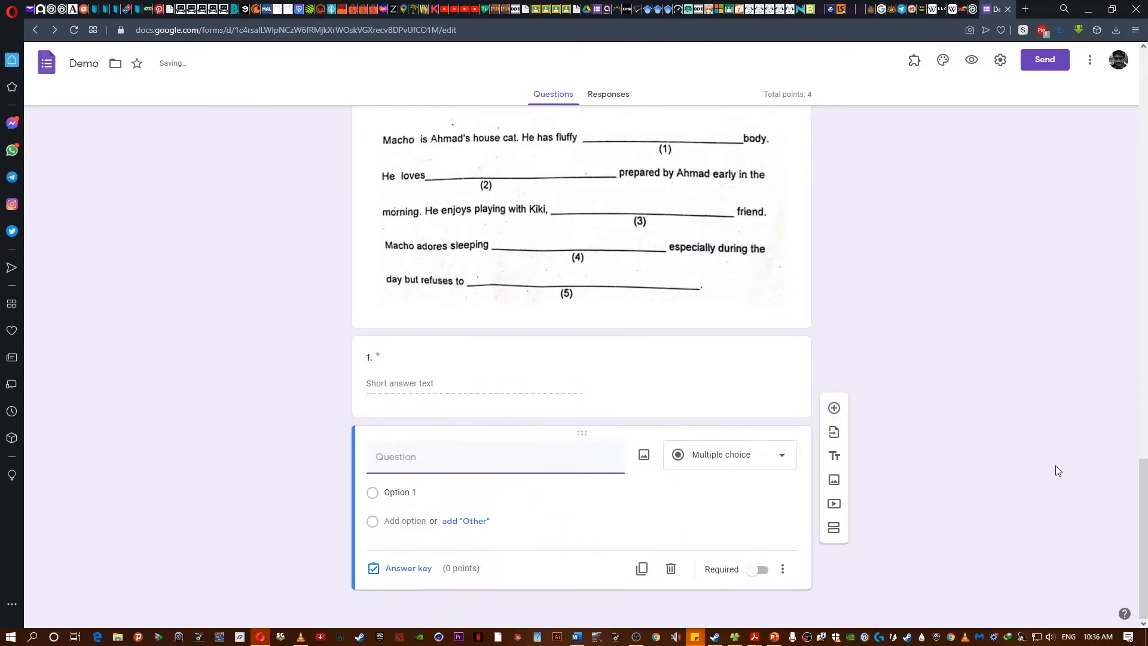
pyautogui.write('2.')
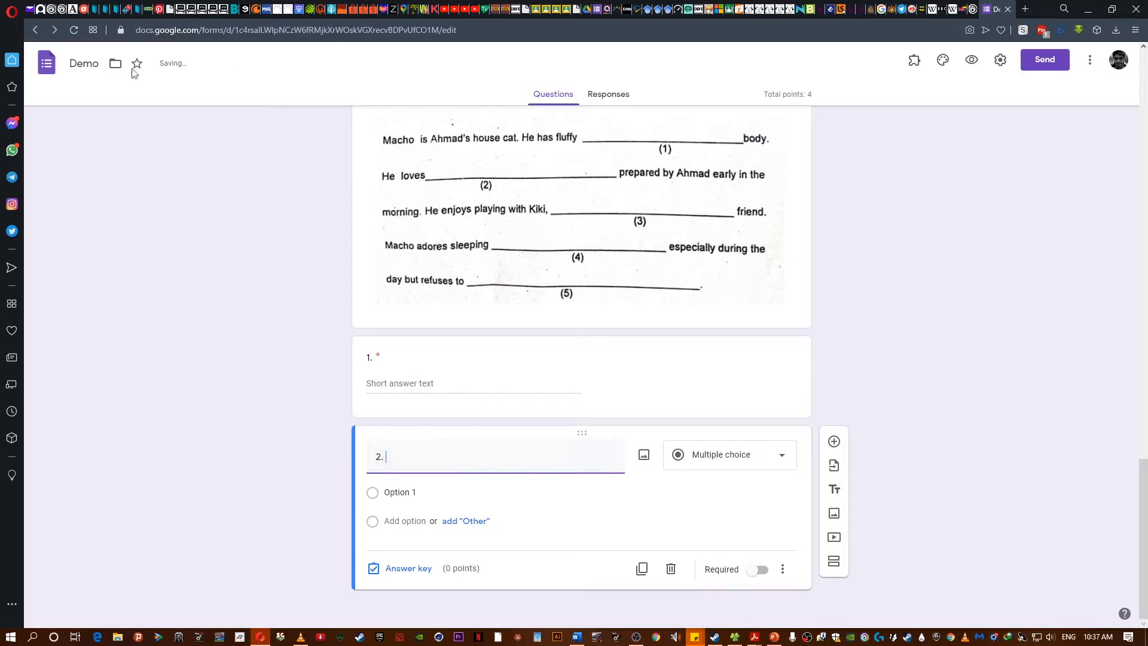
pyautogui.press('Return')
pyautogui.click(750, 461)
pyautogui.click(746, 254)
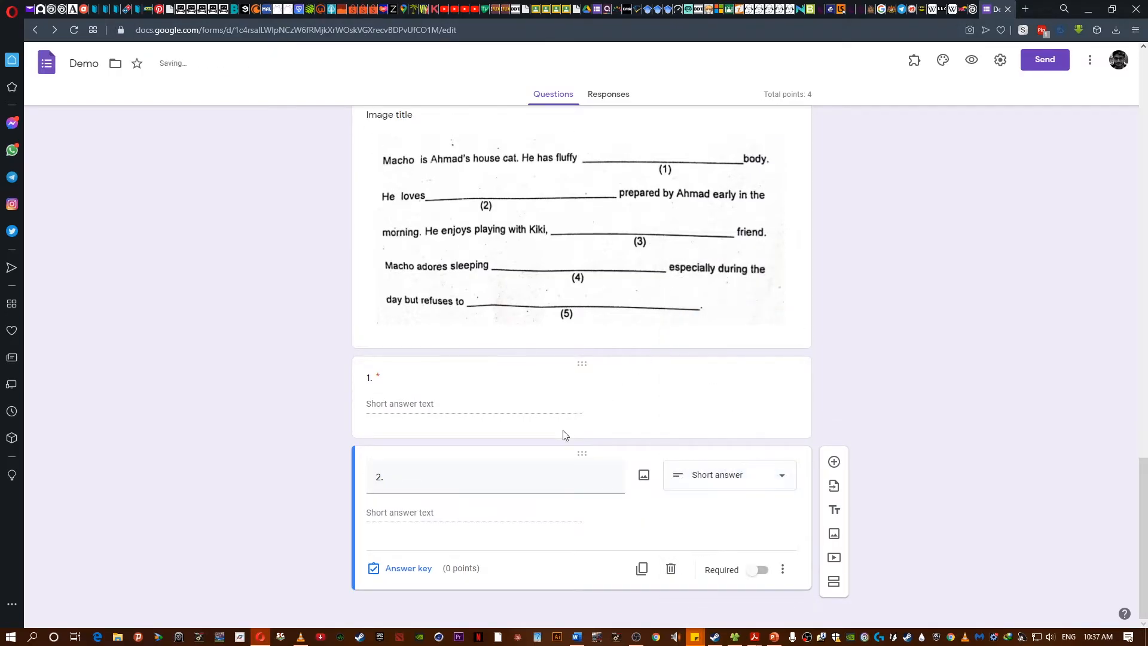
pyautogui.click(759, 569)
pyautogui.click(751, 419)
pyautogui.click(771, 570)
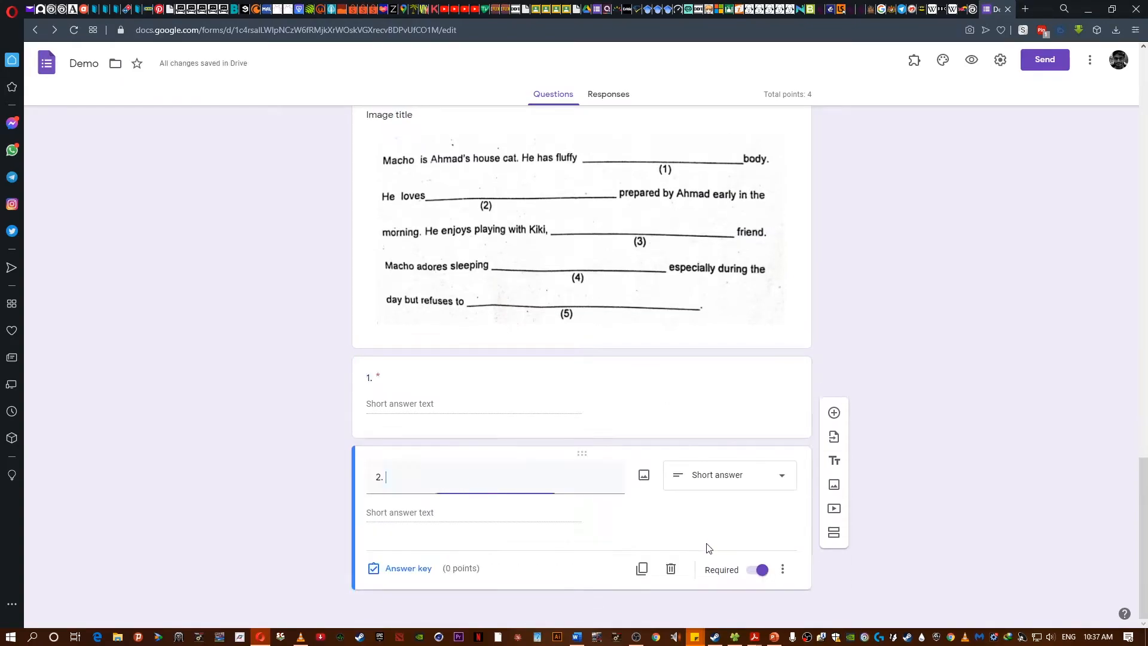
# - Open the answer key for question 2 and add fish and milk as a correct answer
pyautogui.click(409, 573)
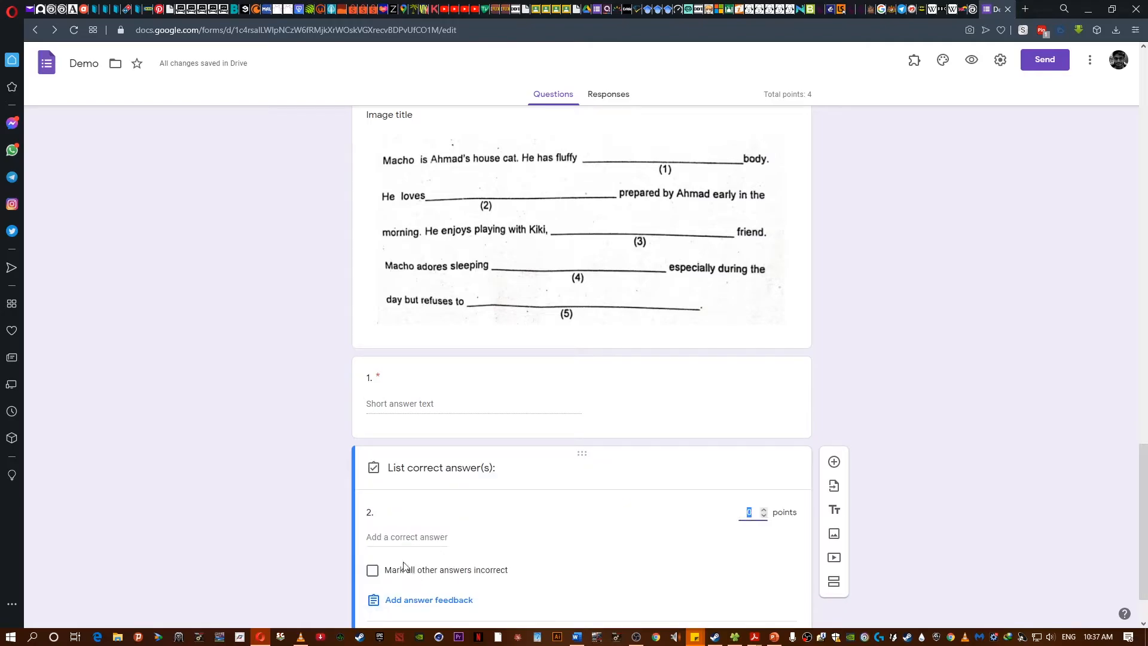
pyautogui.click(383, 530)
pyautogui.scroll(12, 383, 529)
pyautogui.scroll(-4, 684, 467)
pyautogui.scroll(-2, 683, 468)
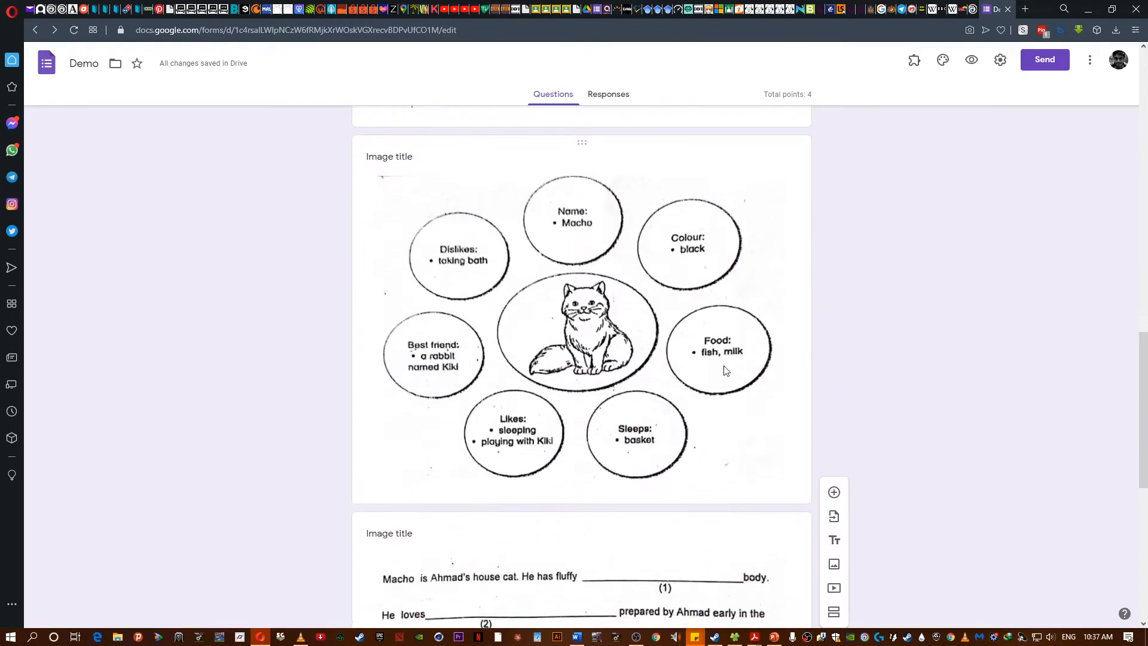
pyautogui.scroll(-8, 700, 379)
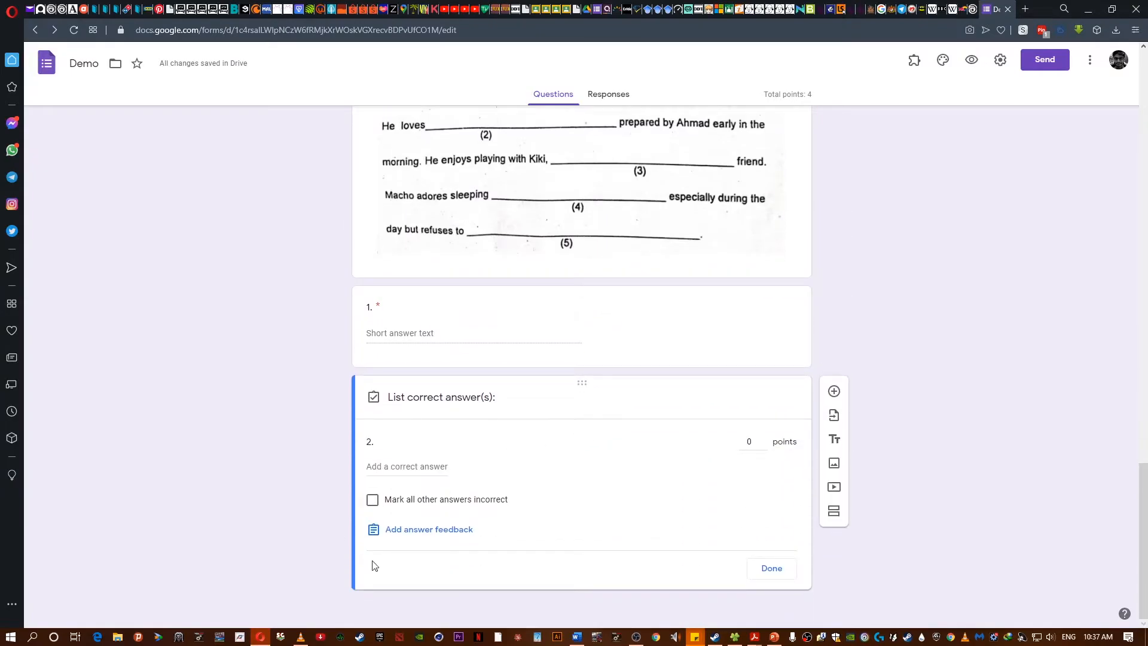
pyautogui.click(406, 464)
pyautogui.write('fish and milk')
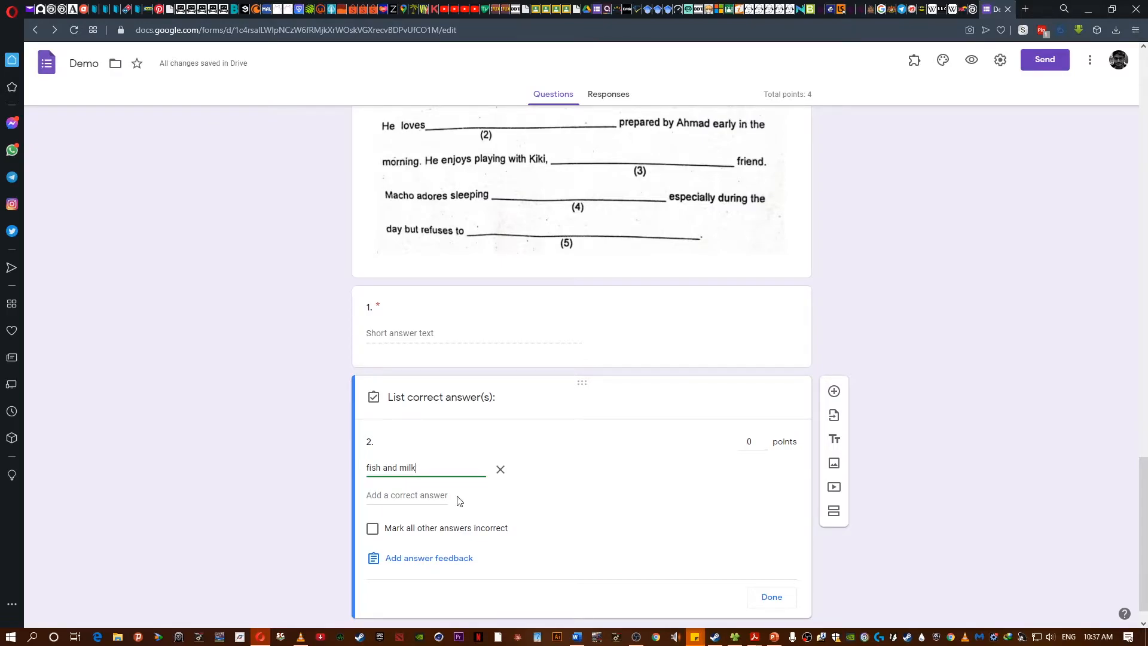
# - Add two more accepted answers for question 2: fish and milk, and fish and milk with a leading space
pyautogui.click(439, 496)
pyautogui.write('f')
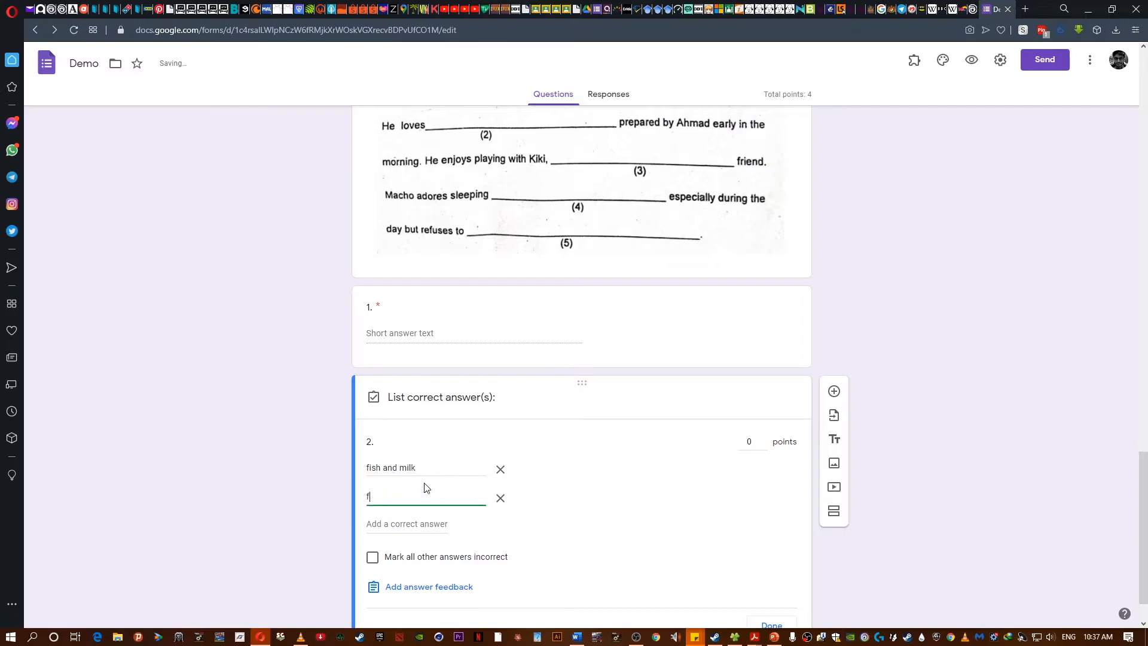
pyautogui.write('ish and milk')
pyautogui.click(418, 524)
pyautogui.write('fish and ')
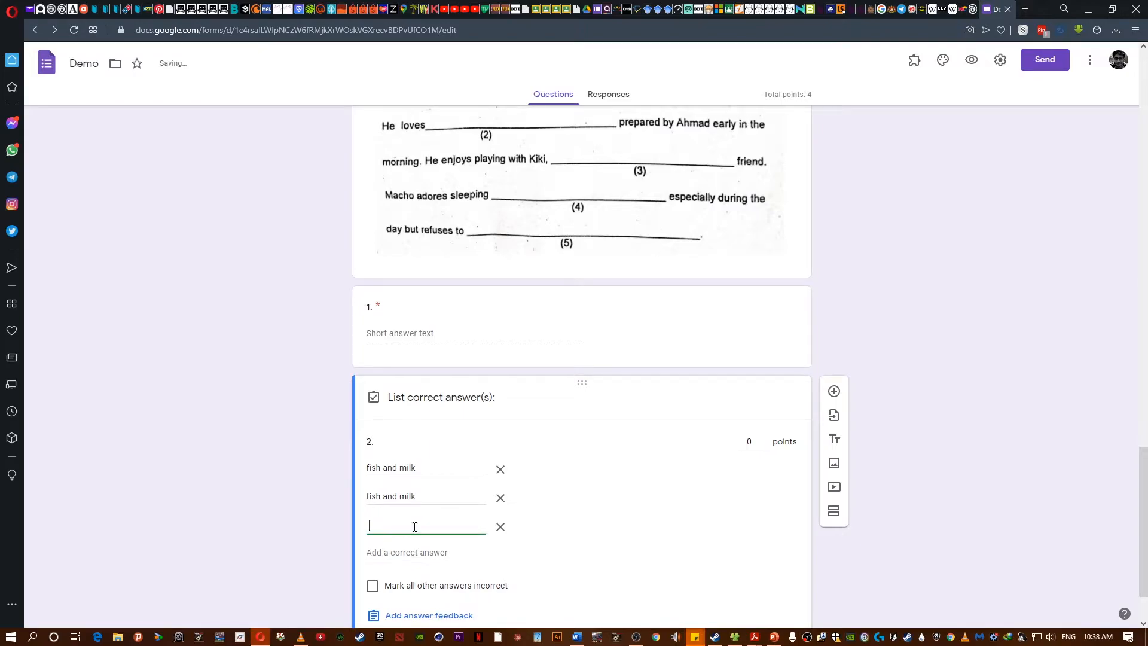
pyautogui.write('milk')
# - Add milk and fish as accepted answers three times: plain, with a leading space, and with a trailing space
pyautogui.click(438, 551)
pyautogui.write('milk ')
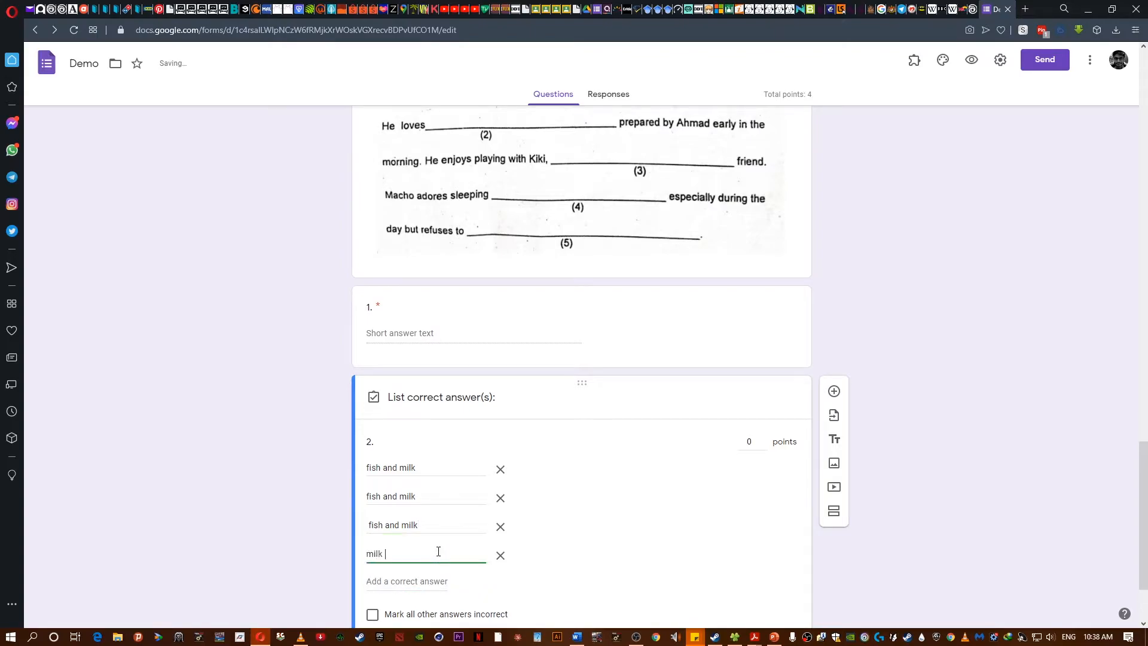
pyautogui.write('and fish')
pyautogui.click(398, 581)
pyautogui.write('milk and fish')
pyautogui.click(400, 609)
pyautogui.write('milk and fish')
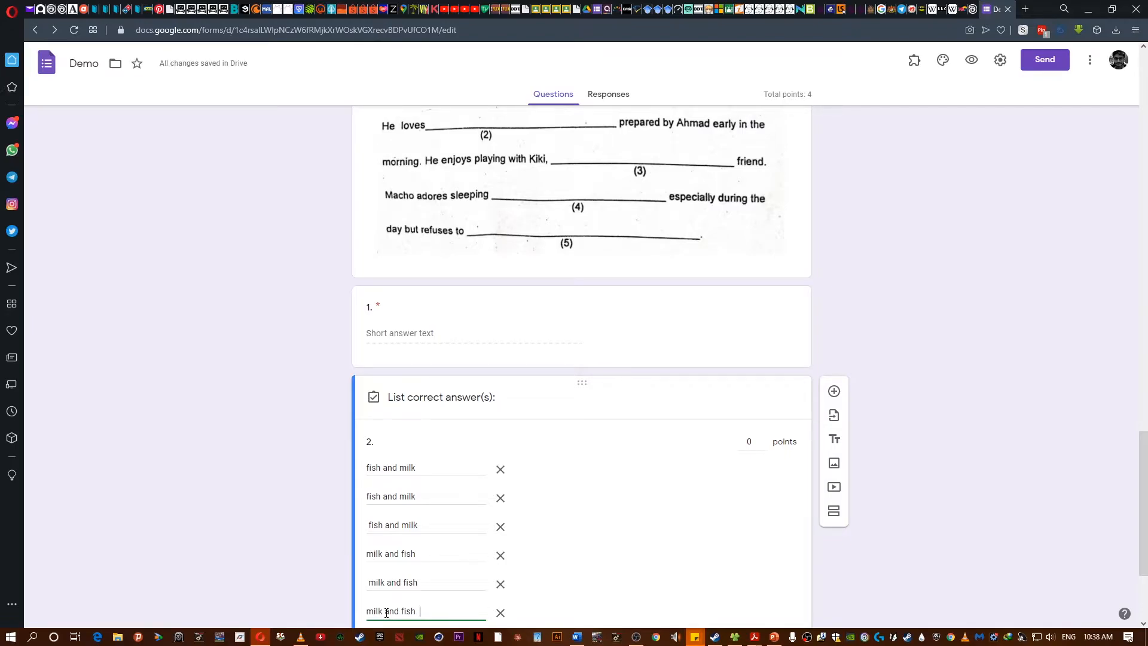
pyautogui.scroll(-3, 265, 588)
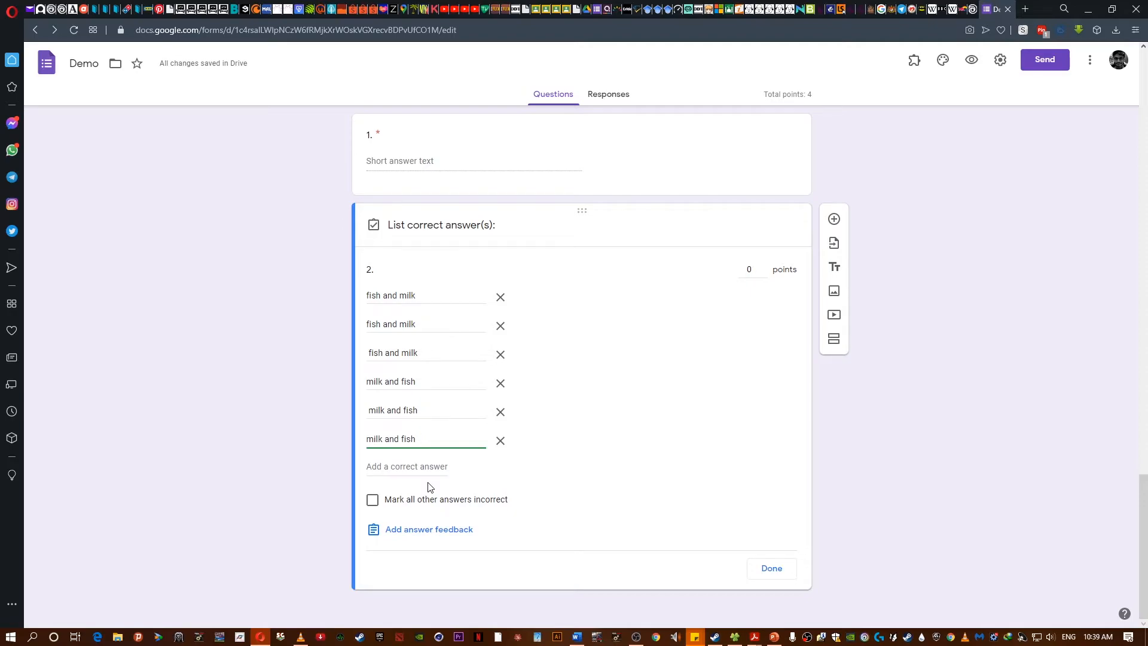
# - Set question 2's answer key to 2 points and close the answer key
pyautogui.doubleClick(763, 266)
pyautogui.click(765, 574)
# - Review the passage image and the answer keys of questions 1 and 2
pyautogui.scroll(5, 192, 311)
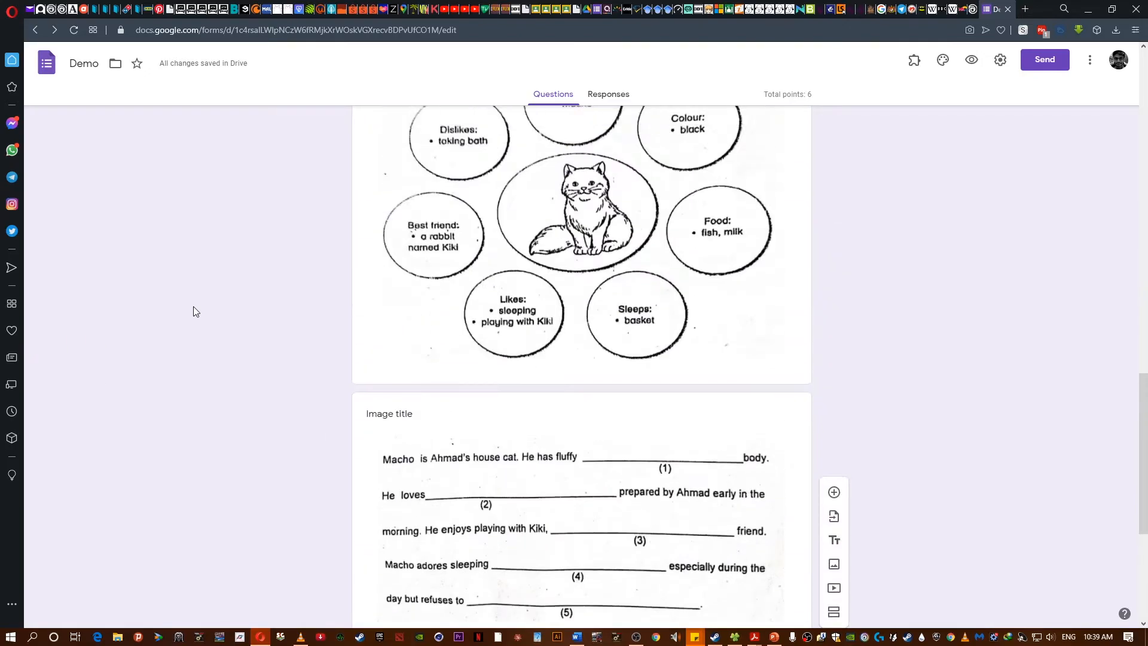
pyautogui.scroll(4, 193, 311)
pyautogui.scroll(-7, 193, 311)
pyautogui.scroll(-1, 194, 311)
pyautogui.scroll(-1, 194, 306)
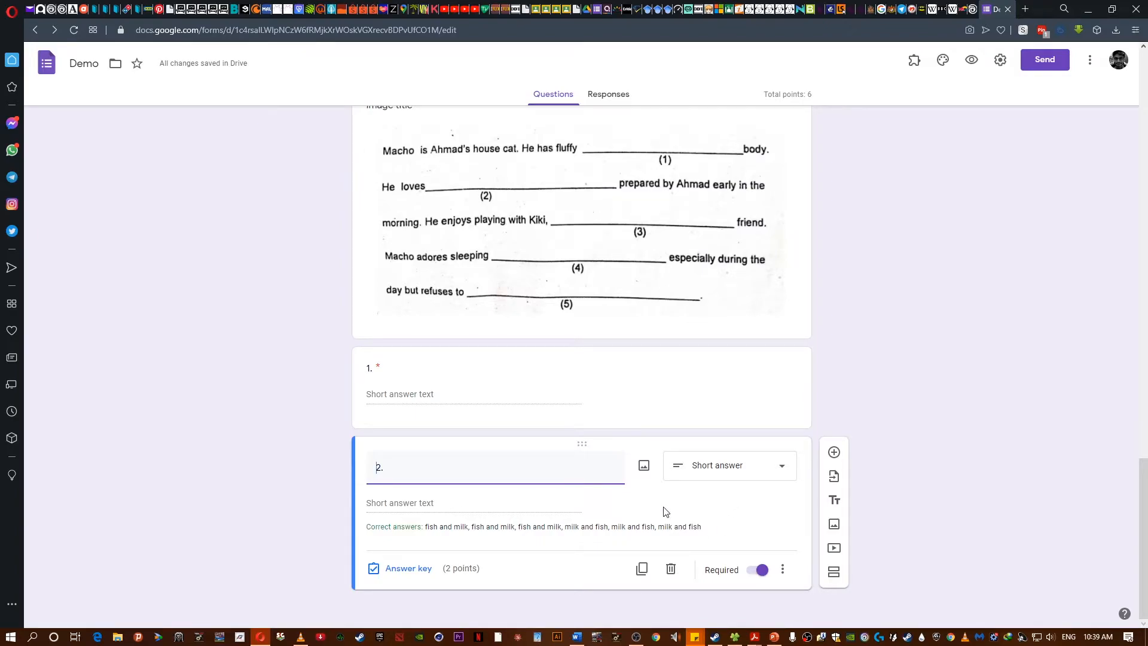
pyautogui.click(531, 418)
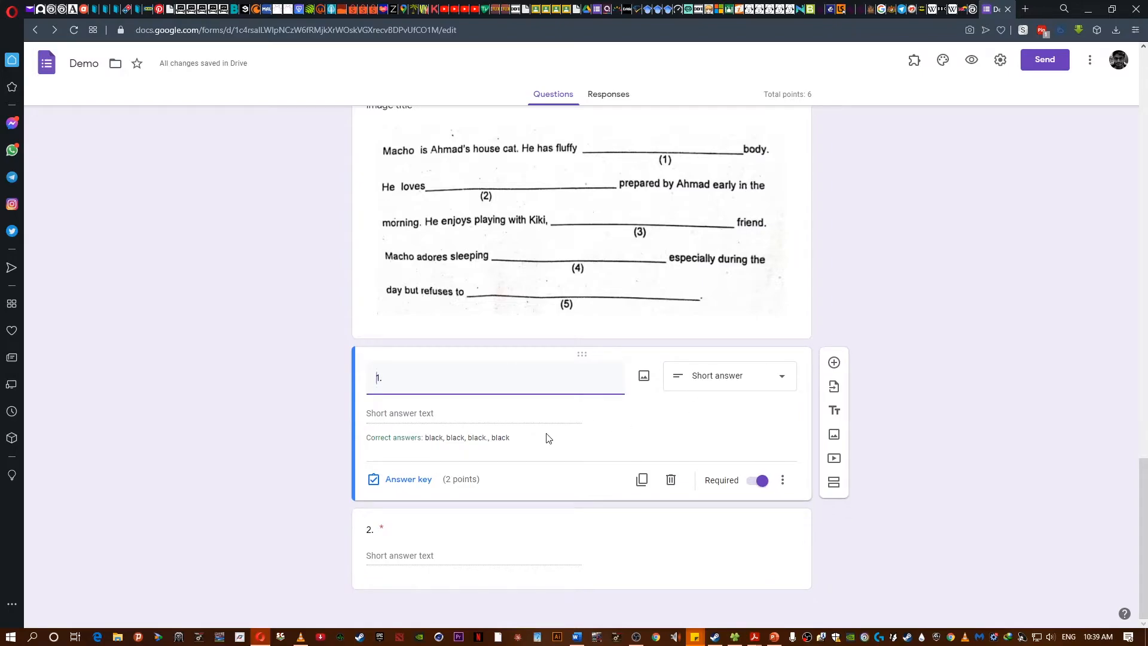
pyautogui.click(651, 520)
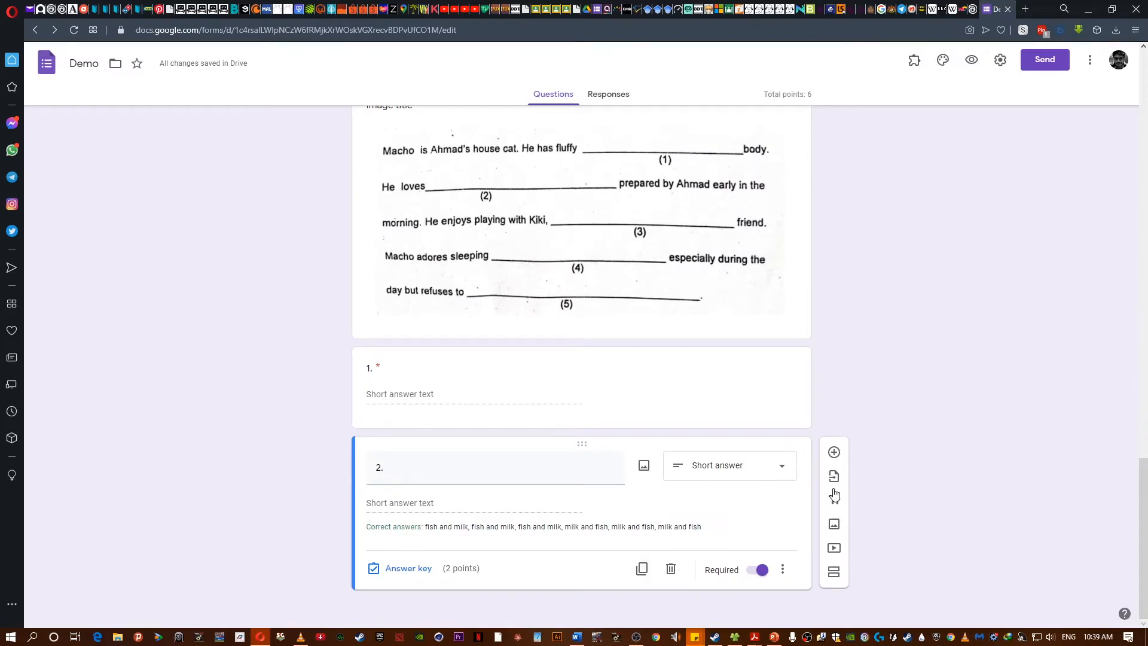
# - Add a new question reading "He enjoys playing with Kiki ___________ friend."
pyautogui.click(834, 452)
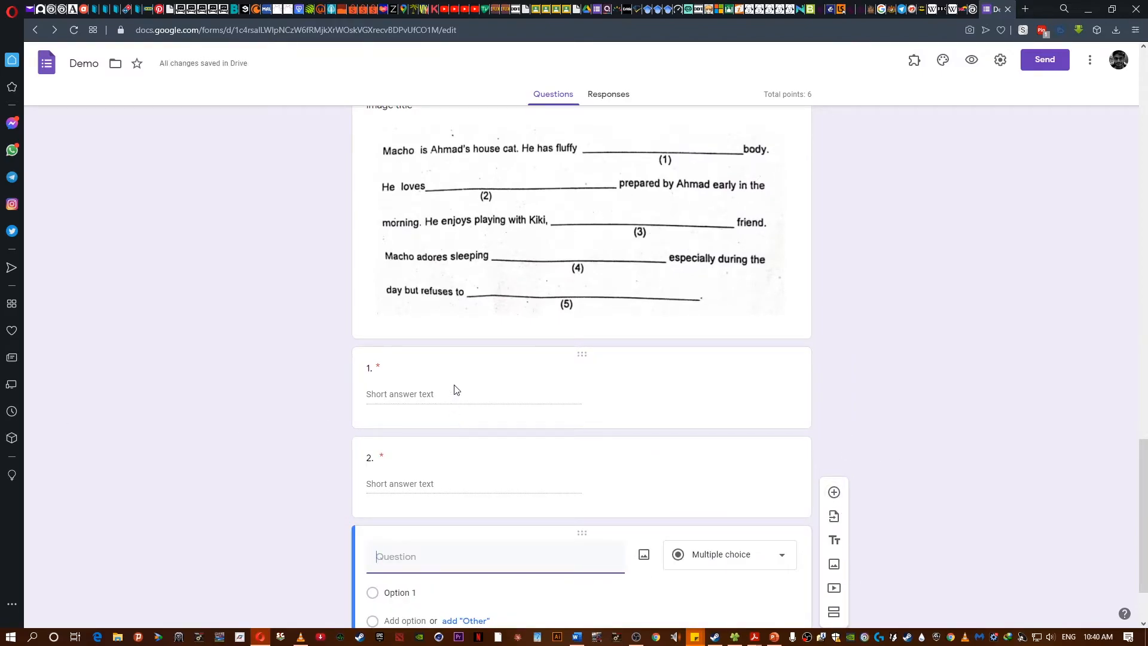
pyautogui.scroll(1, 524, 540)
pyautogui.scroll(-3, 521, 532)
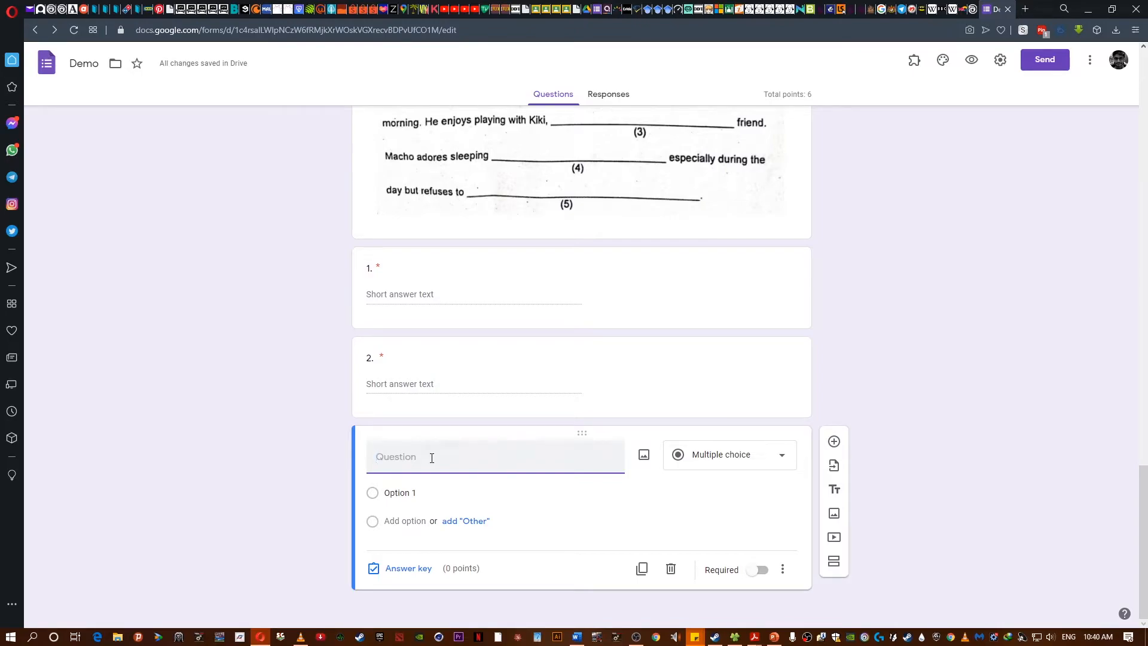
pyautogui.write('He enjoys playing with KIKI')
pyautogui.press('BackSpace')
pyautogui.press('BackSpace')
pyautogui.press('BackSpace')
pyautogui.write('iki___________')
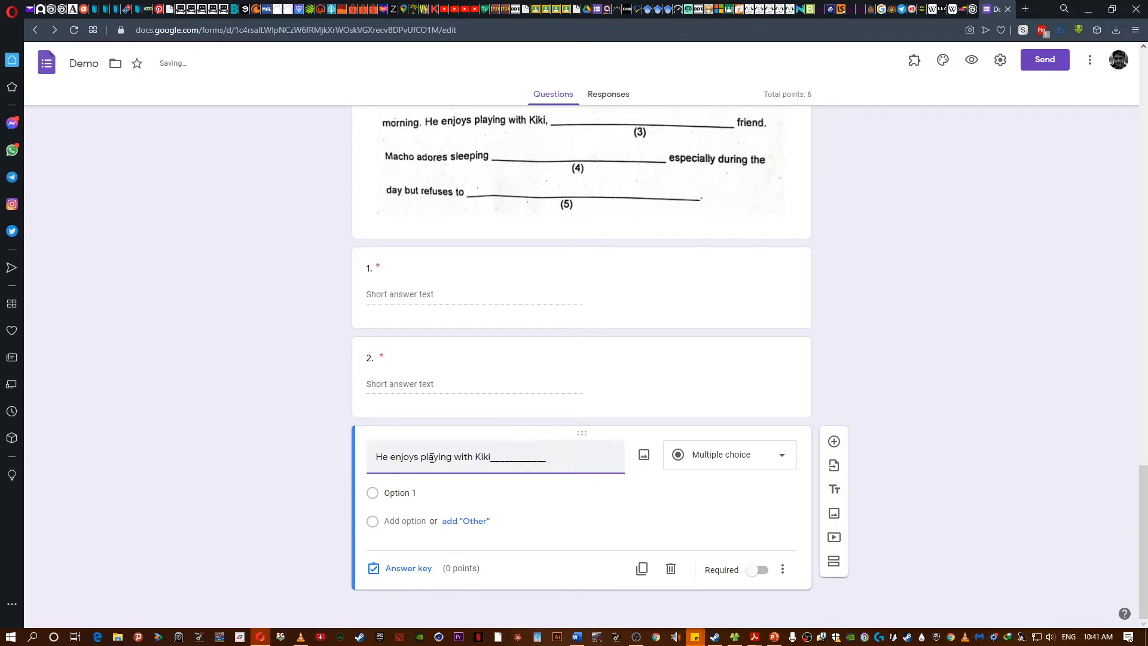
pyautogui.write(' friend.')
# - Change the new question's type to Dropdown
pyautogui.click(489, 459)
pyautogui.click(723, 462)
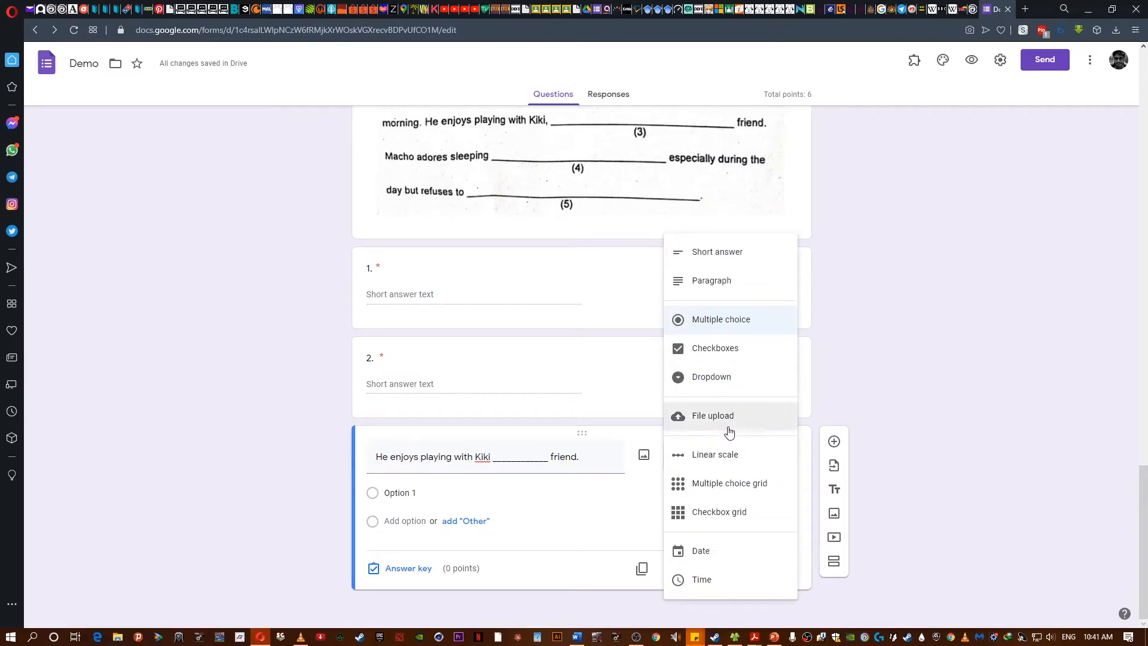
pyautogui.click(728, 387)
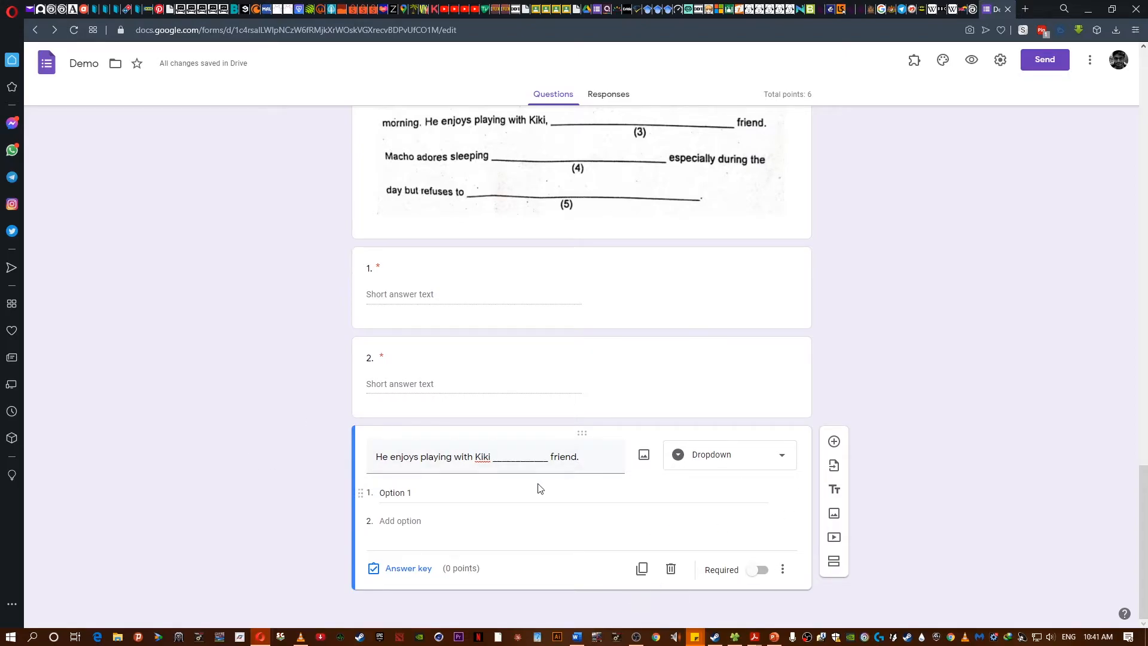
# - Enter the dropdown options worst, his best and mice
pyautogui.click(399, 496)
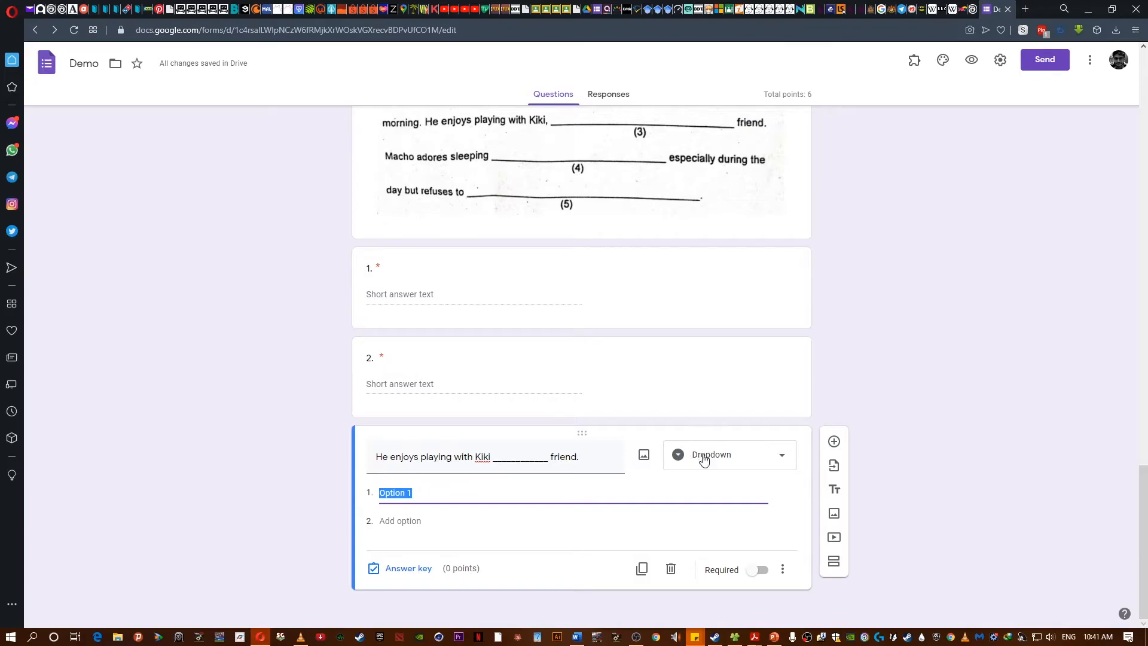
pyautogui.write('worst')
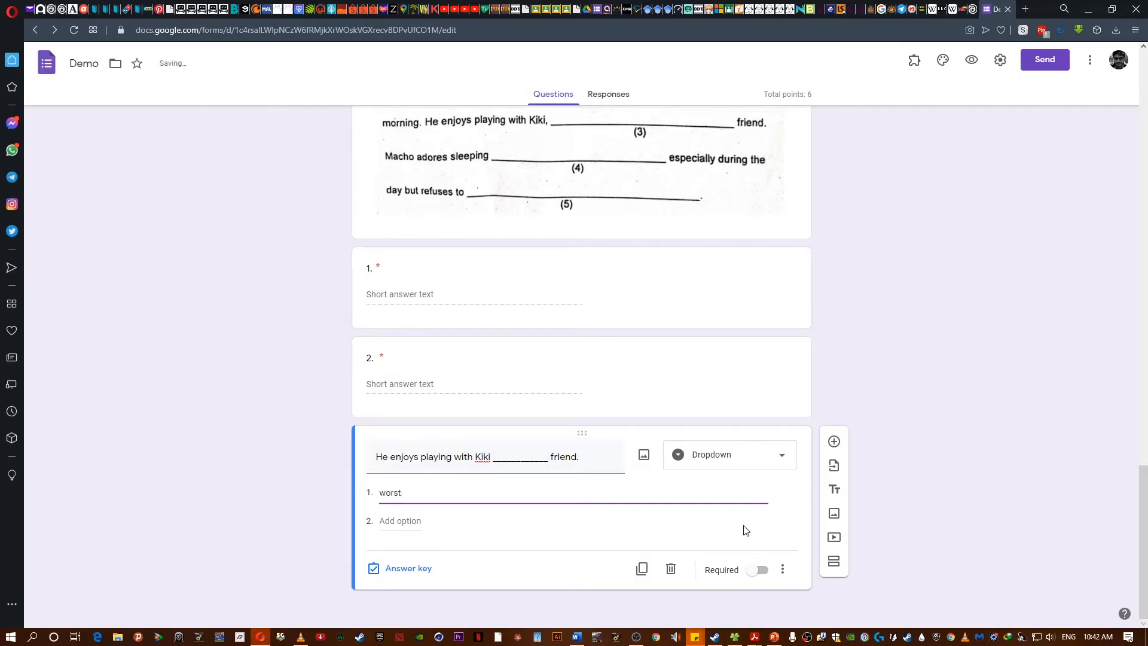
pyautogui.click(513, 522)
pyautogui.click(422, 526)
pyautogui.write('his best')
pyautogui.click(392, 549)
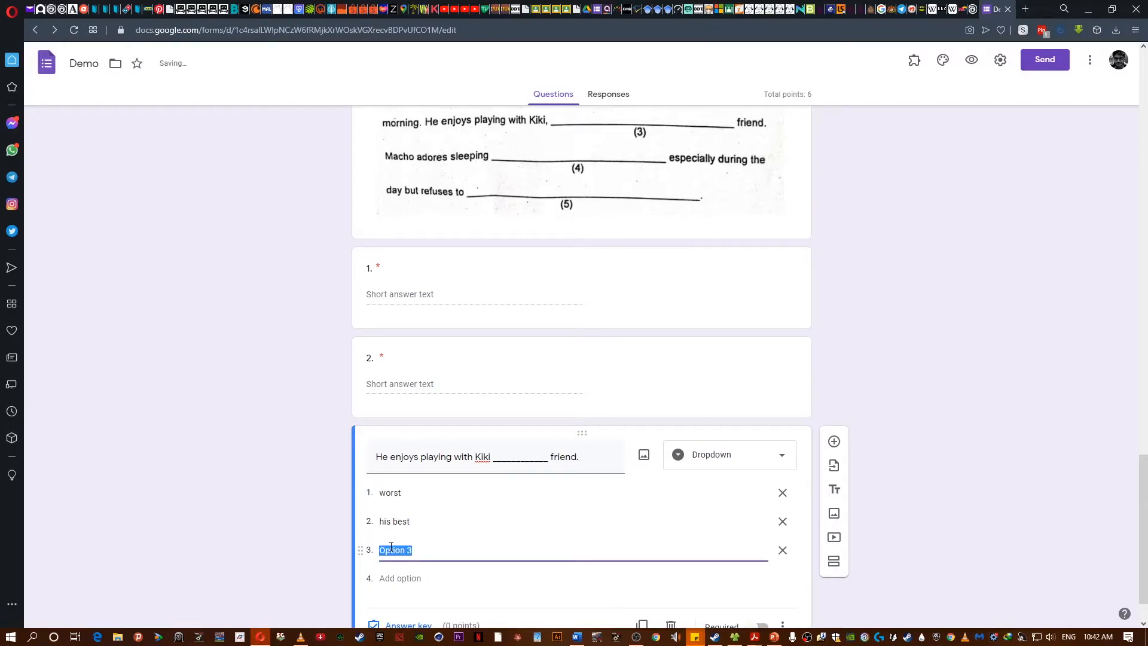
pyautogui.write('mcie')
pyautogui.press('BackSpace')
pyautogui.press('BackSpace')
pyautogui.press('BackSpace')
pyautogui.write('ice')
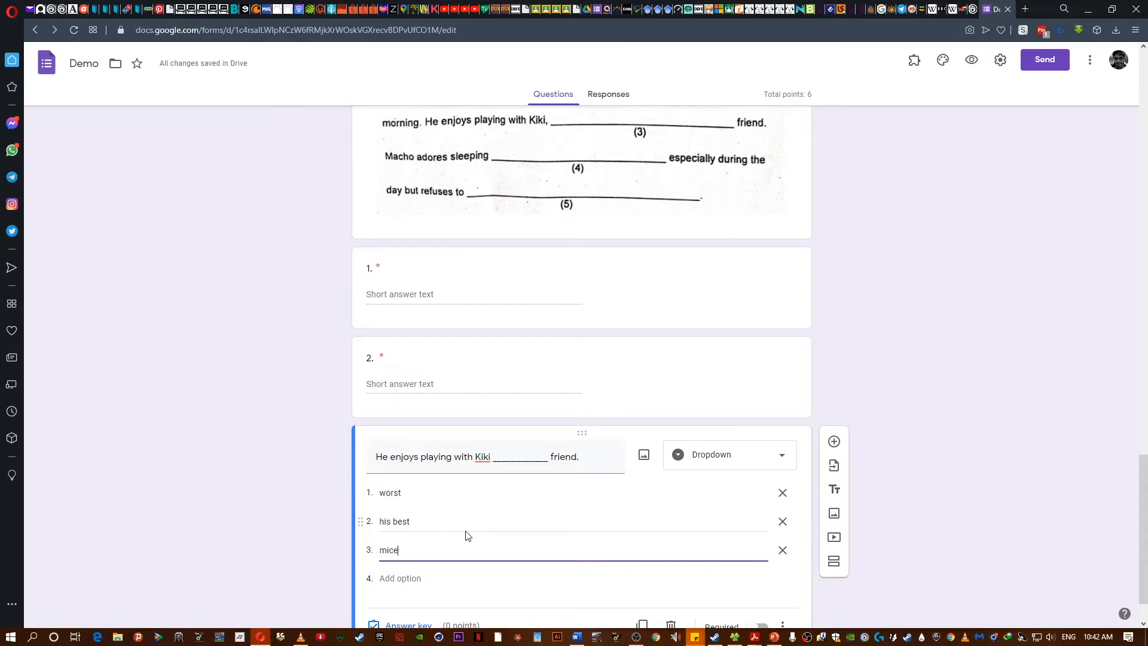
# - Make the question required and set its answer key to 2 points with his best as correct
pyautogui.scroll(-1, 203, 458)
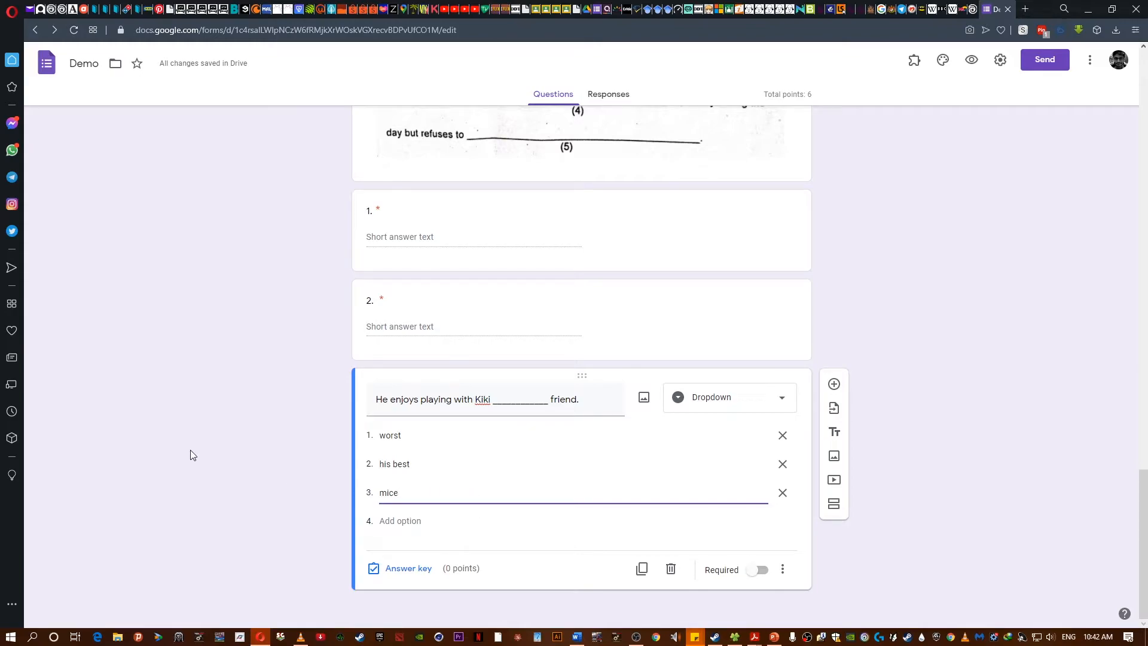
pyautogui.click(757, 569)
pyautogui.click(409, 568)
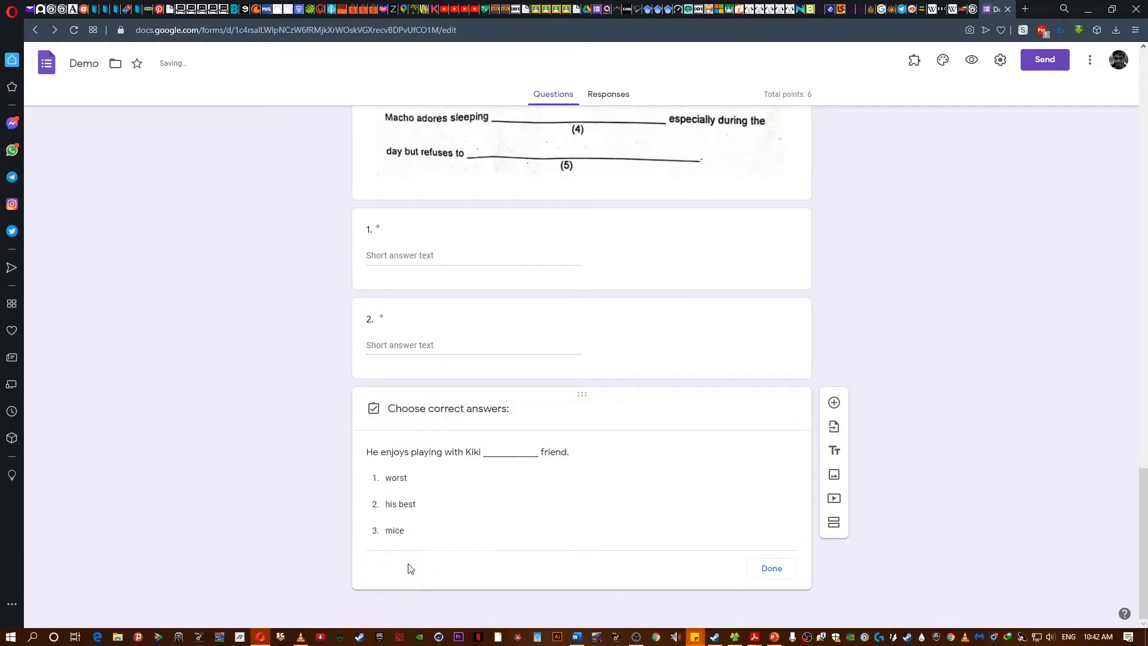
pyautogui.click(765, 431)
pyautogui.click(764, 431)
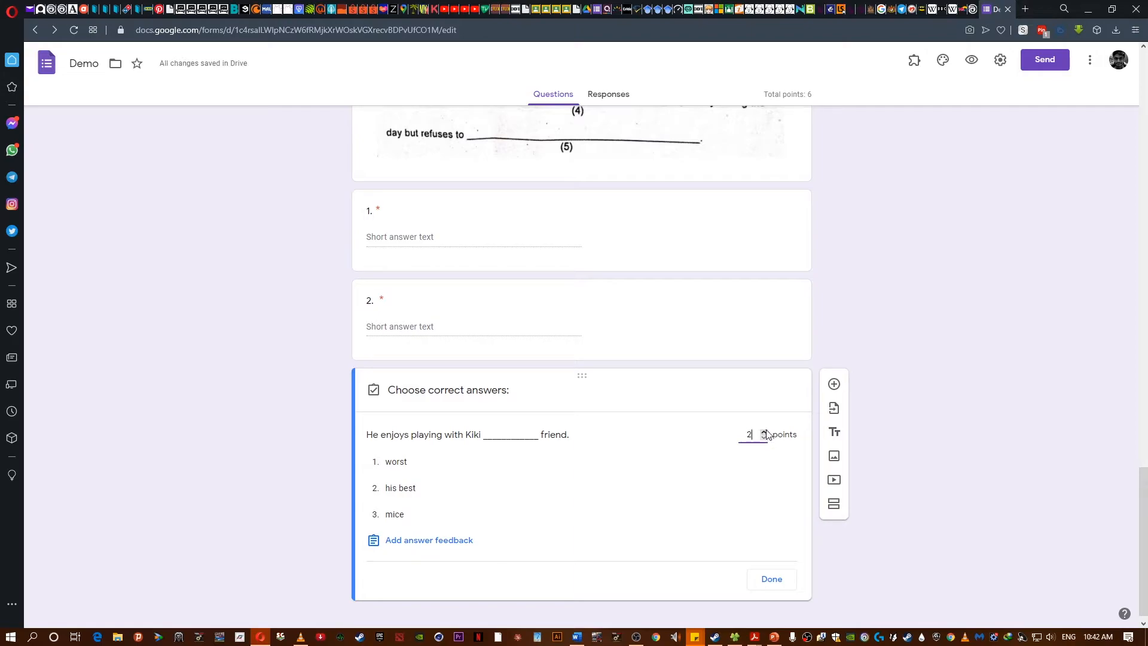
pyautogui.click(375, 490)
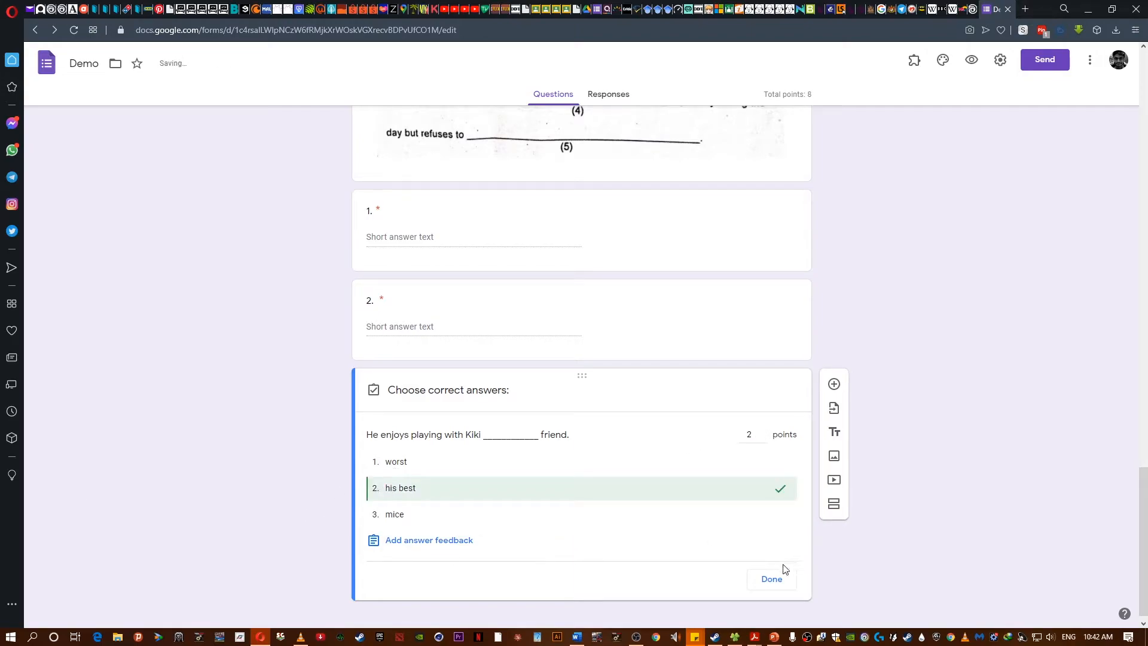
pyautogui.click(770, 580)
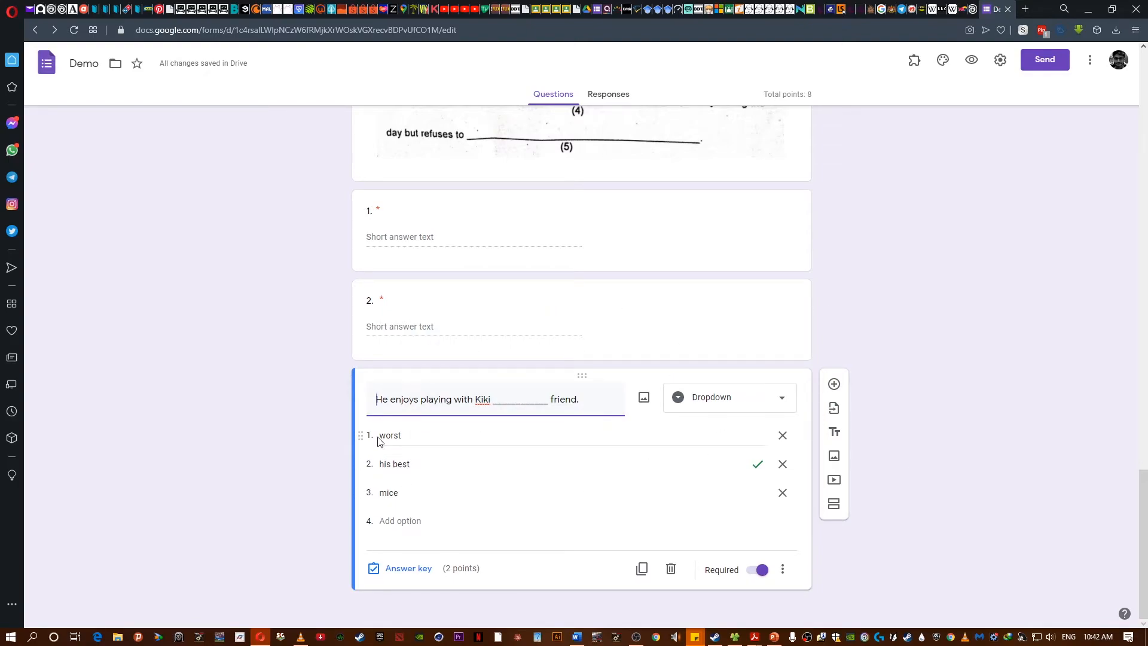
# - Duplicate the question and retitle the copy "His _________worst enemy is a Dog name Bull."
pyautogui.scroll(-2, 458, 468)
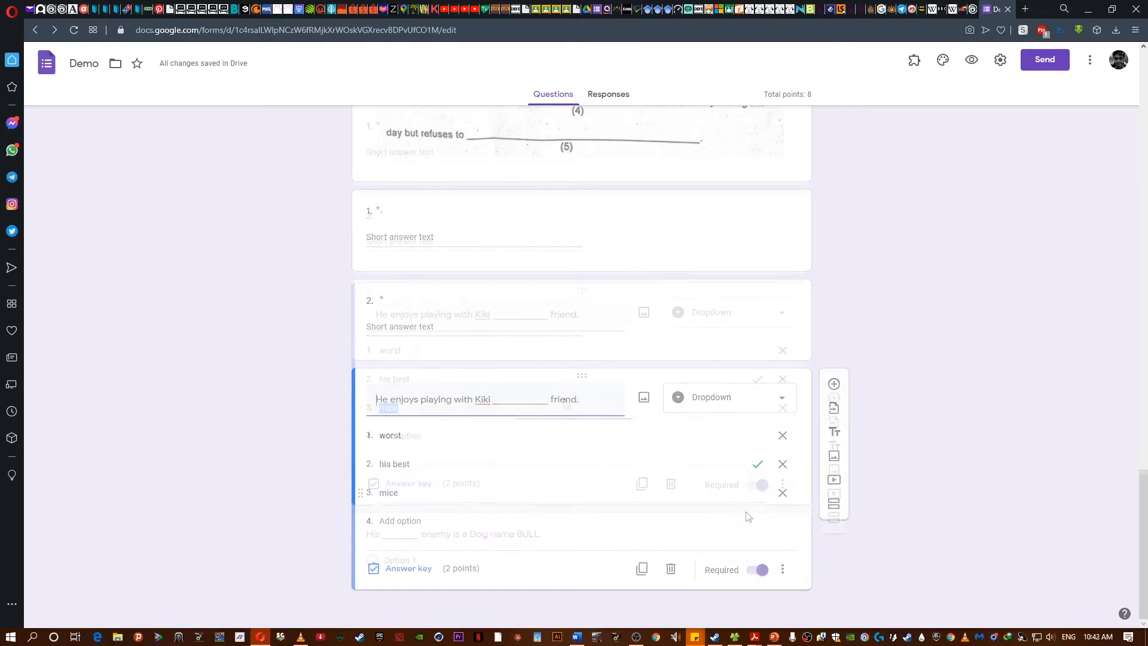
pyautogui.click(641, 485)
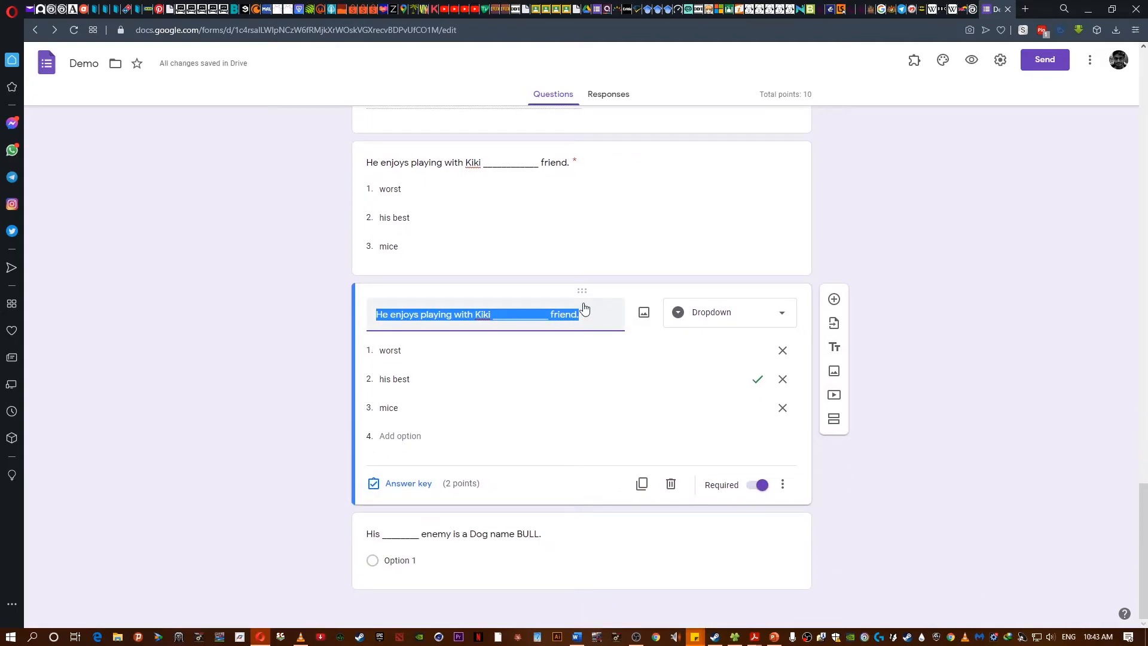
pyautogui.write('His _________')
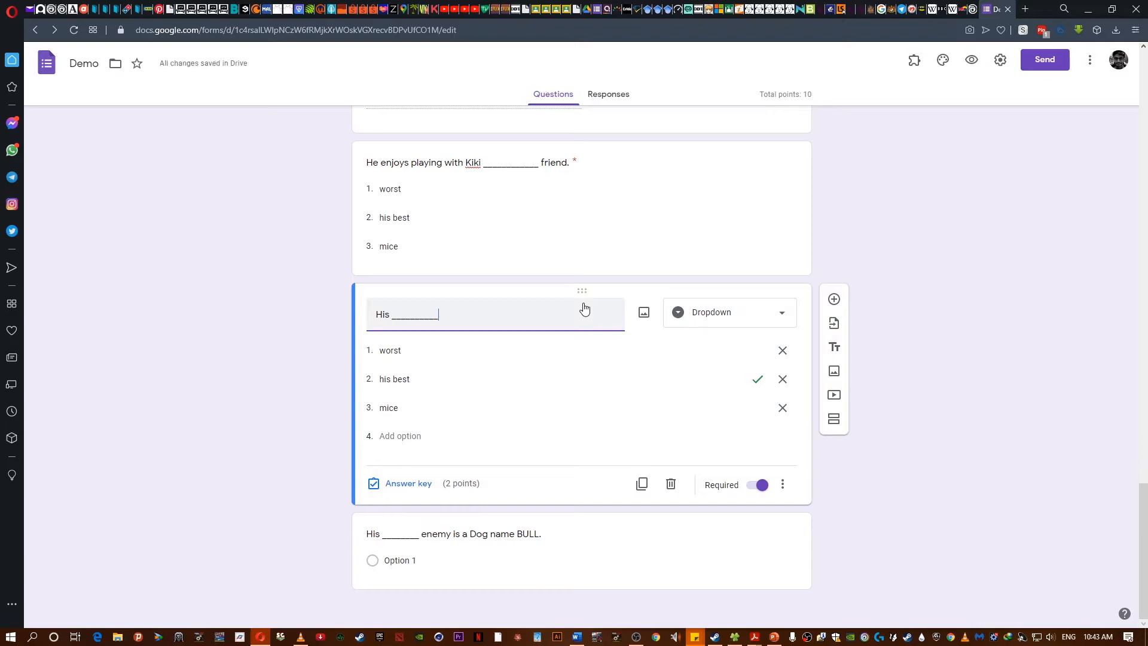
pyautogui.write('worst enemy is a Dog name Bull.')
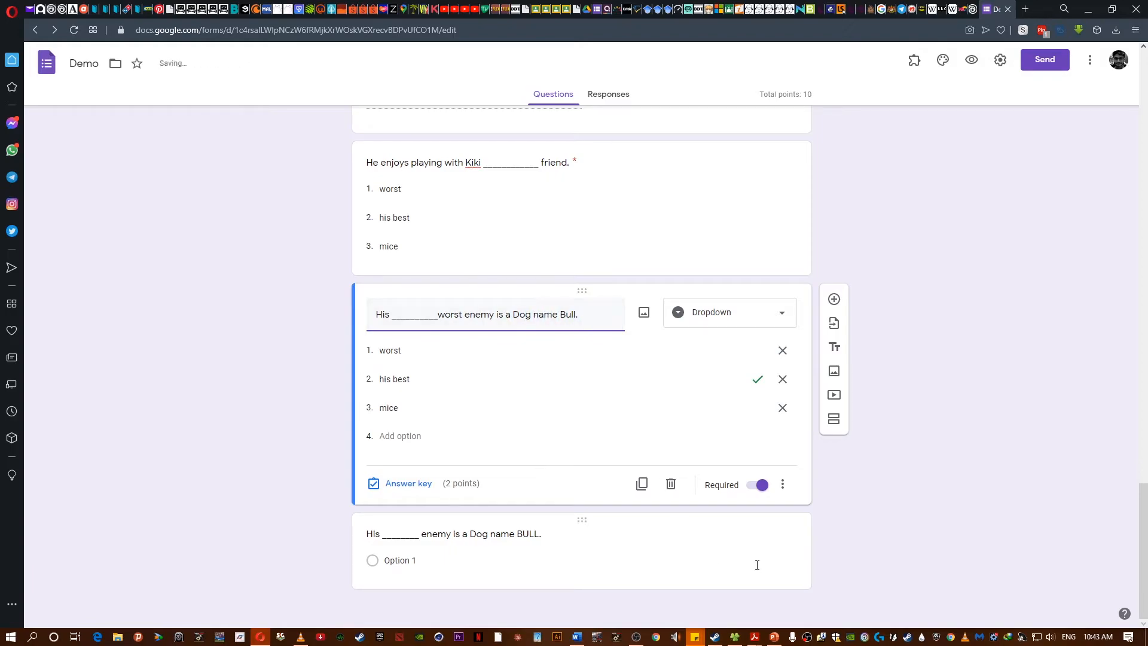
# - Delete the old multiple-choice question "His _______ enemy is a Dog name BULL." below it
pyautogui.click(748, 583)
pyautogui.click(670, 569)
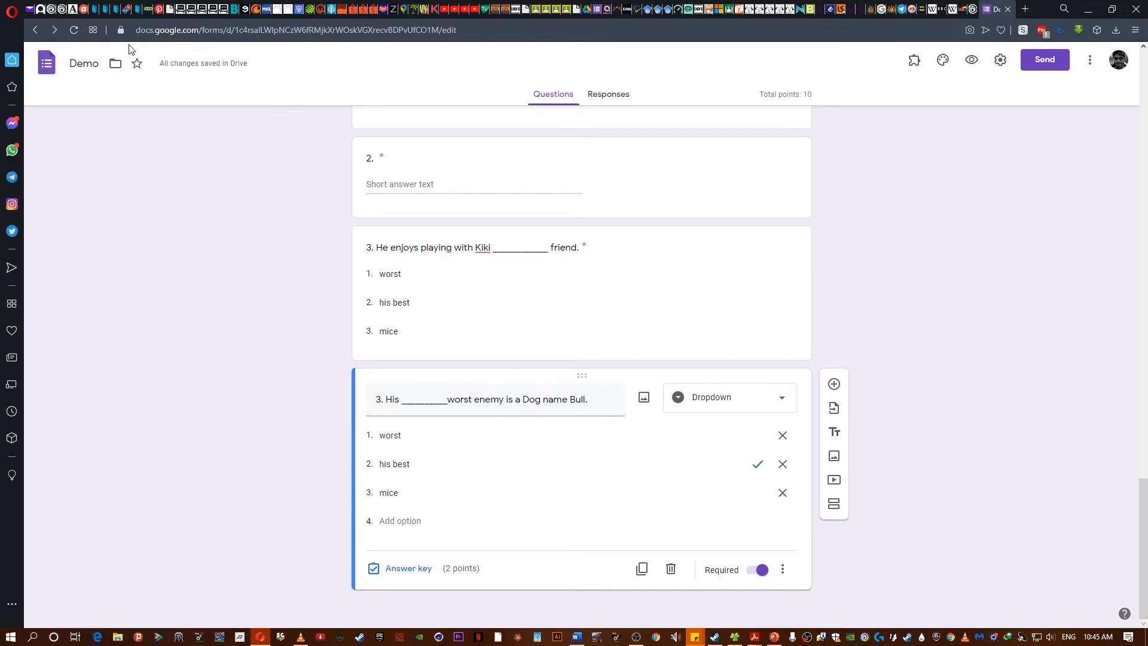
# - Return to the Forms home, reopen the Demo form, and preview it to check respondent access
pyautogui.click(49, 70)
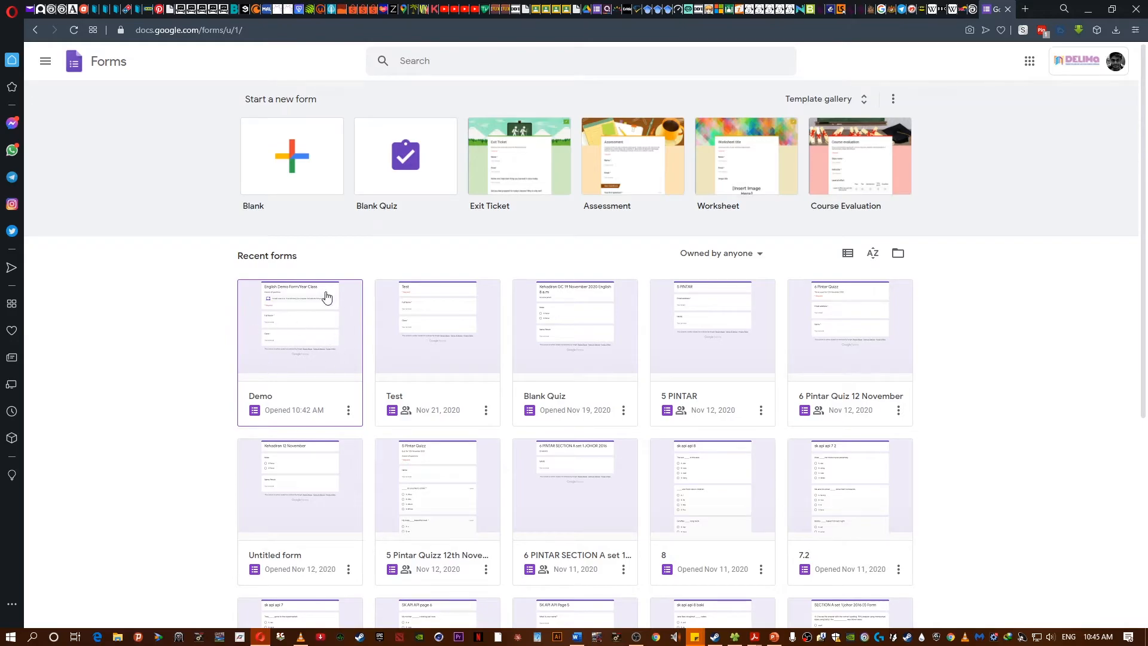
pyautogui.click(293, 327)
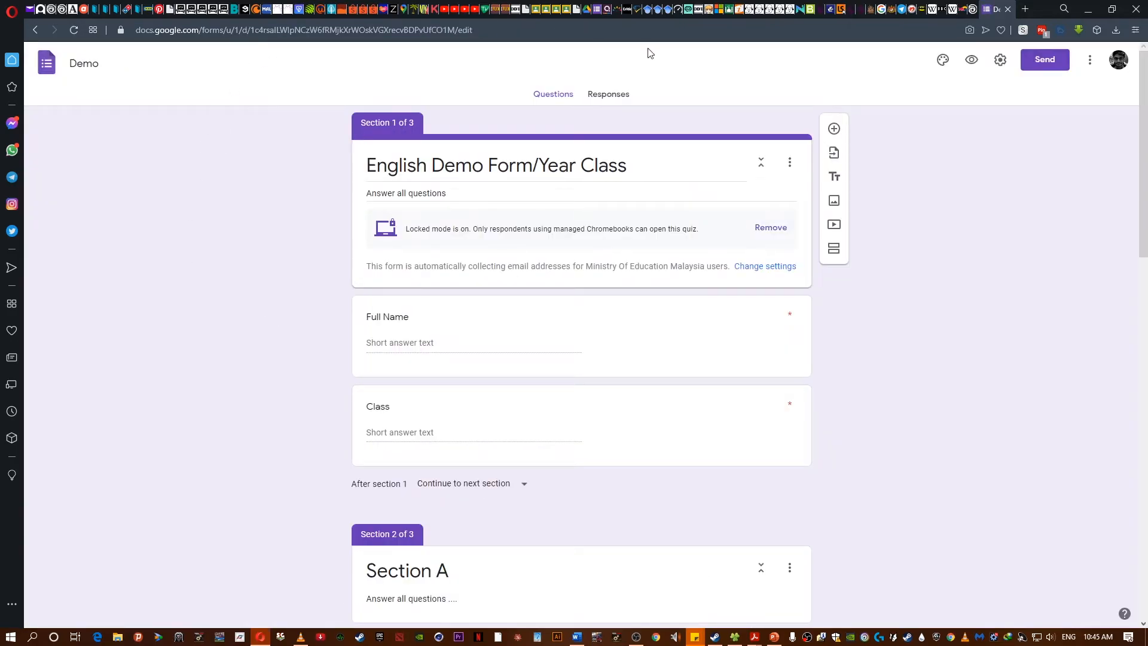
pyautogui.click(610, 96)
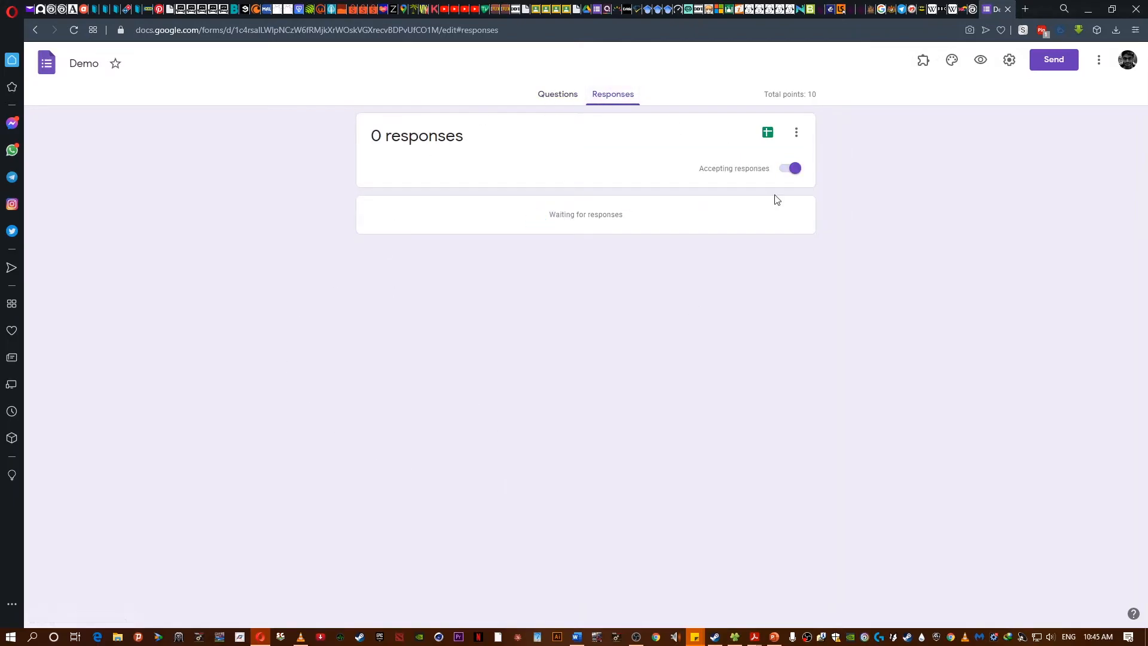
pyautogui.click(551, 97)
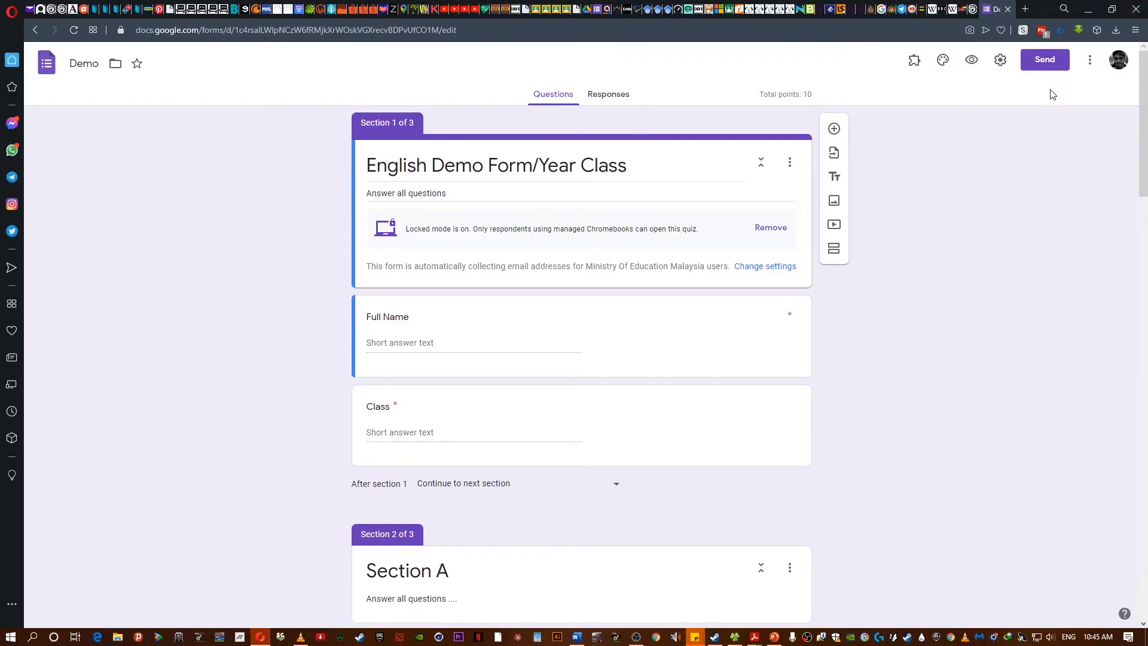
pyautogui.click(972, 61)
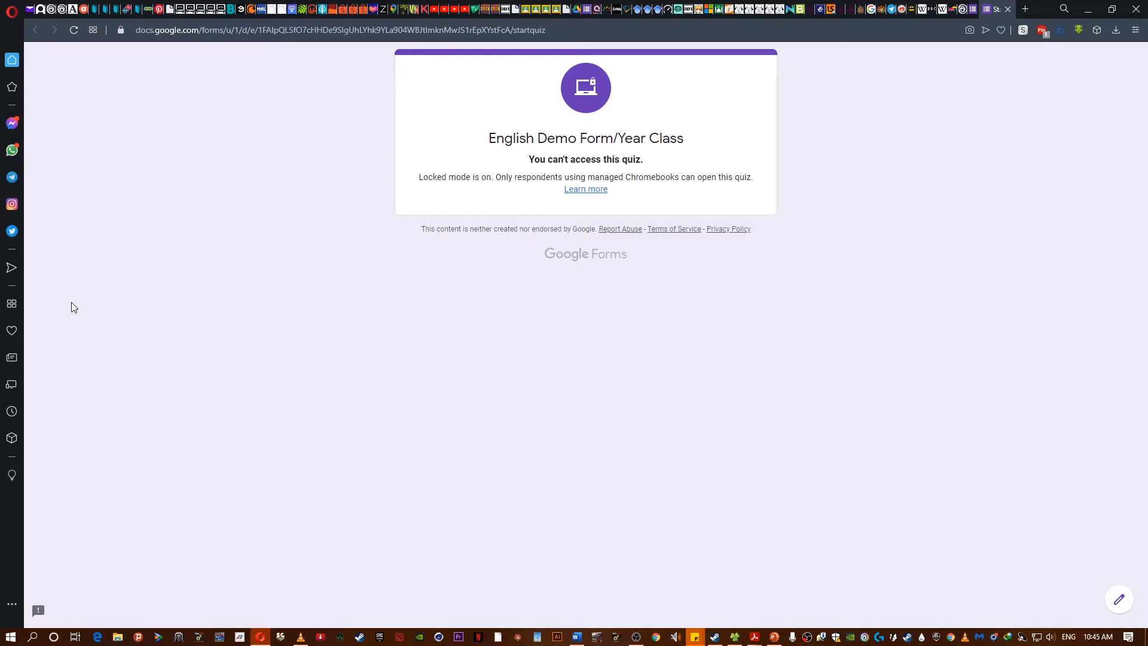
pyautogui.click(972, 8)
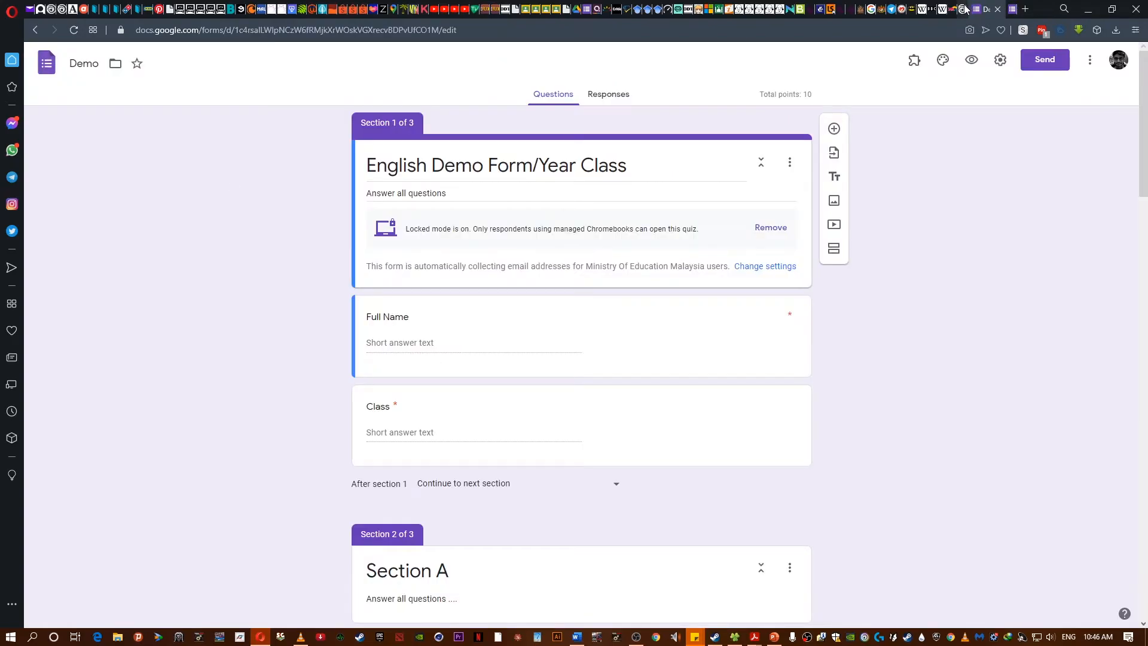
# - Remove locked mode from the quiz and reload the form preview
pyautogui.click(769, 227)
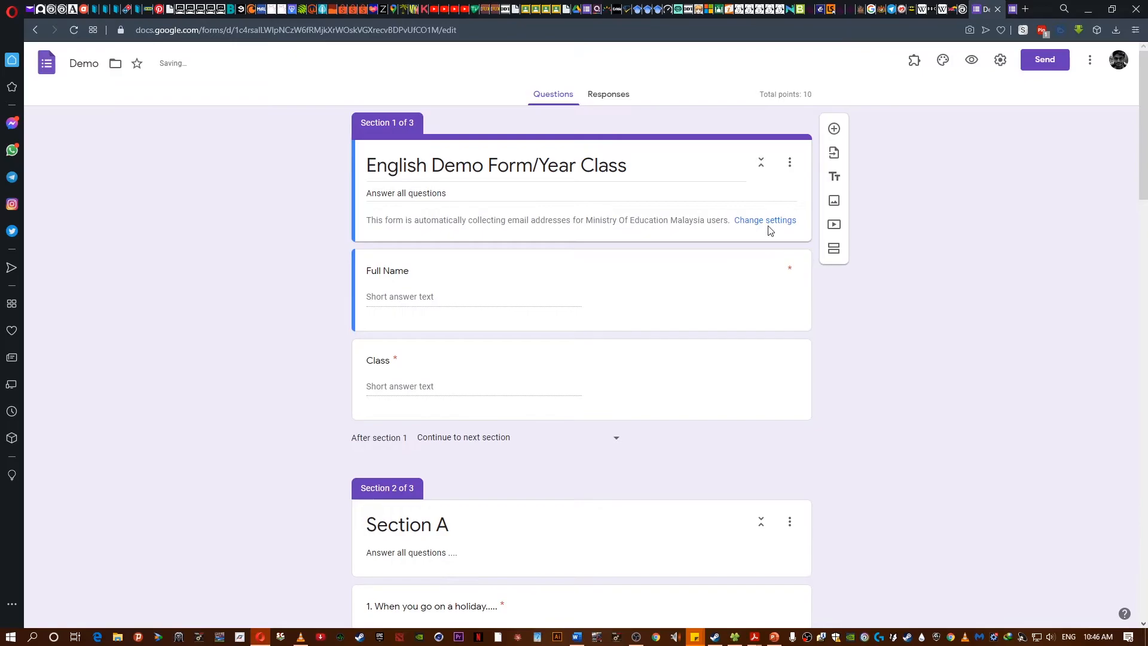
pyautogui.click(1011, 7)
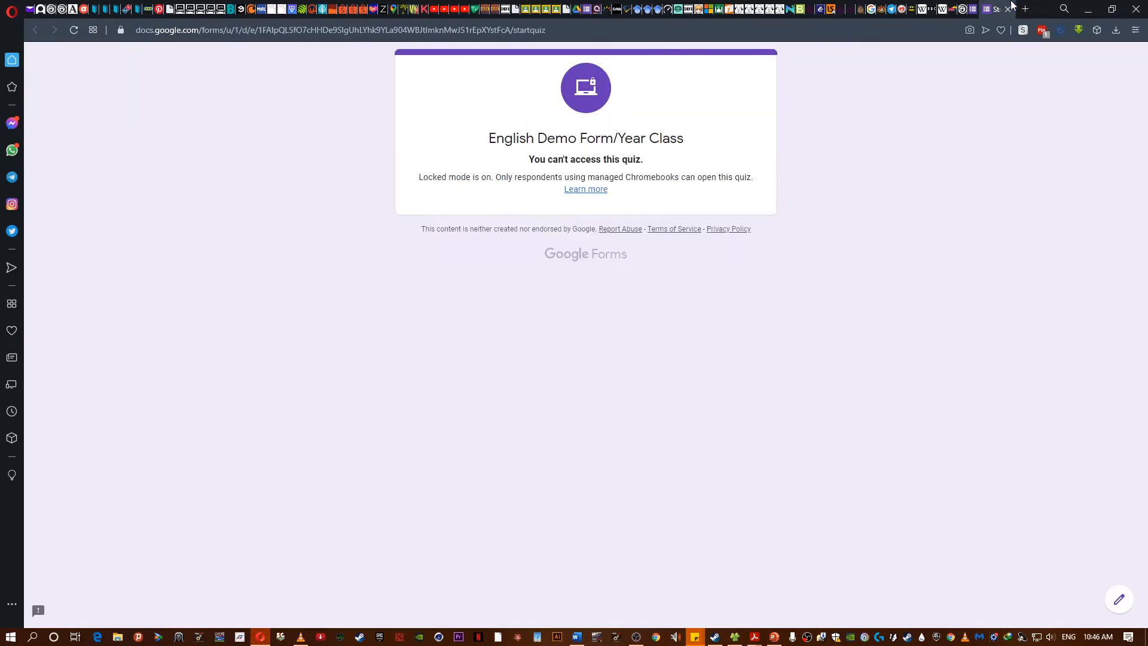
pyautogui.click(72, 30)
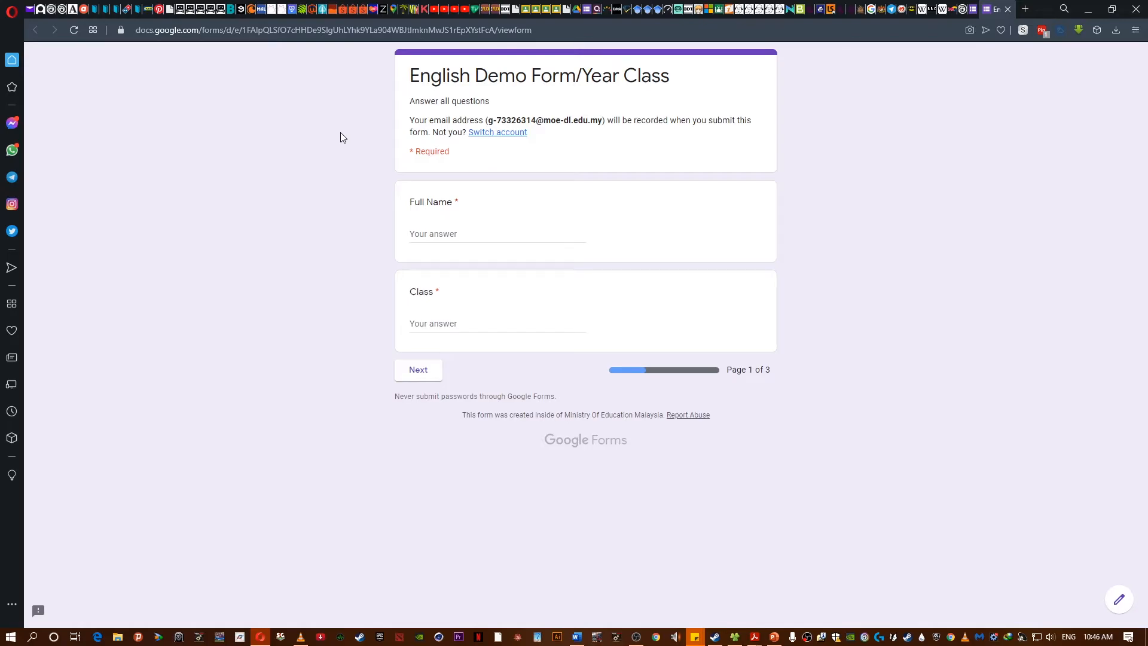
# - Open the quiz settings in the editor to review the general and quiz options, then cancel without changes
pyautogui.click(978, 9)
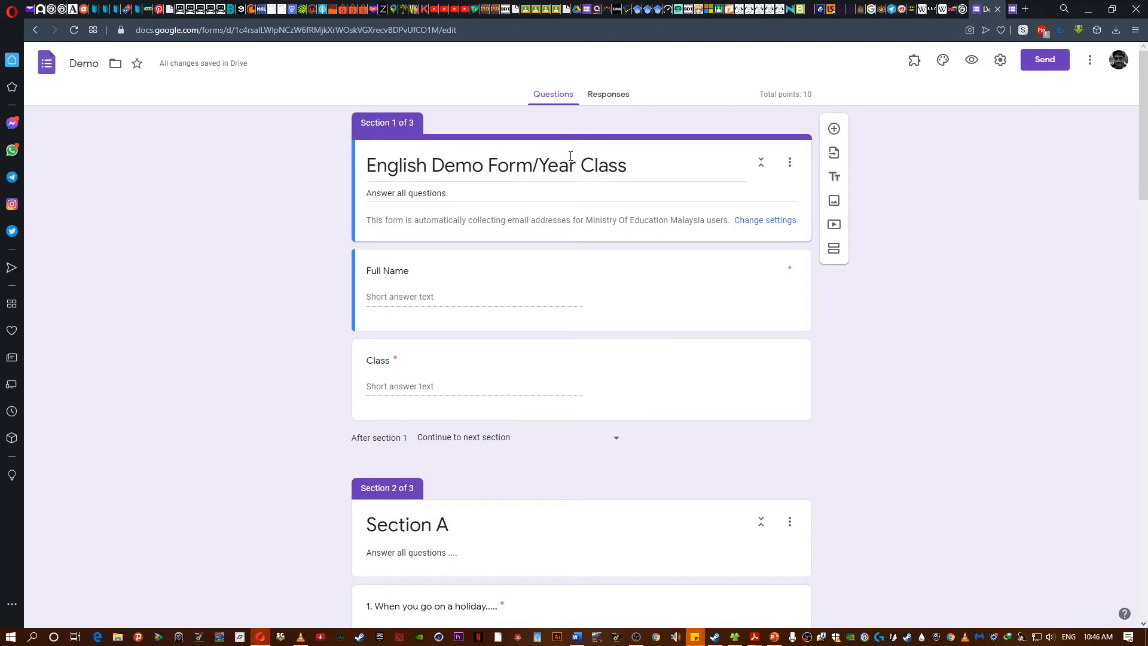
pyautogui.click(1011, 7)
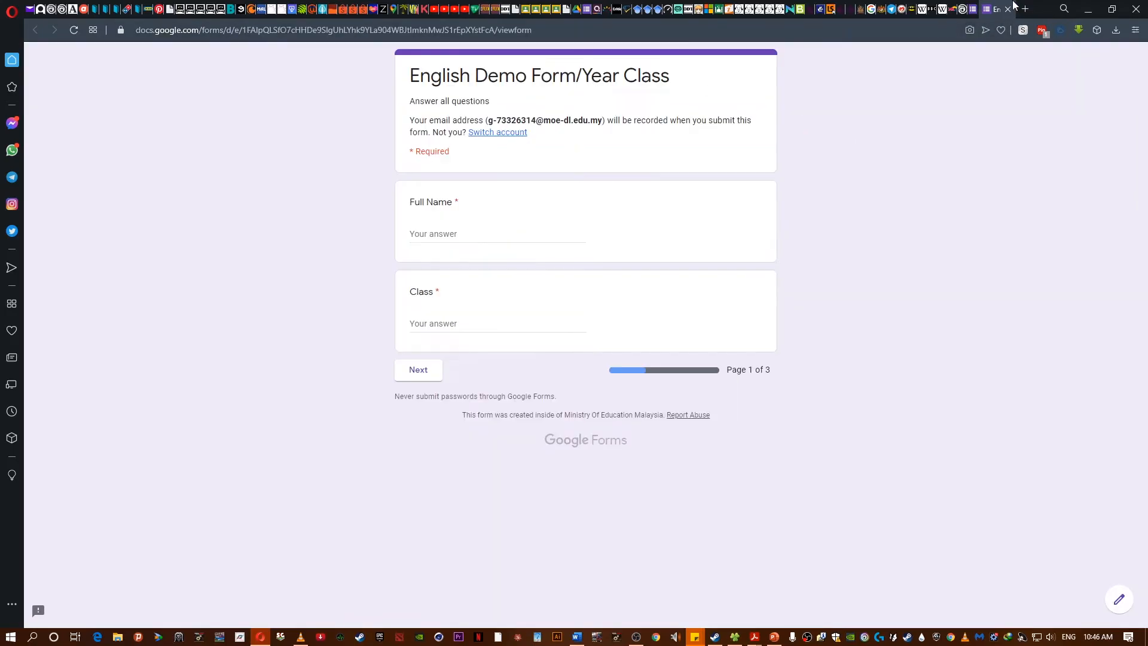
pyautogui.click(978, 7)
pyautogui.click(1000, 59)
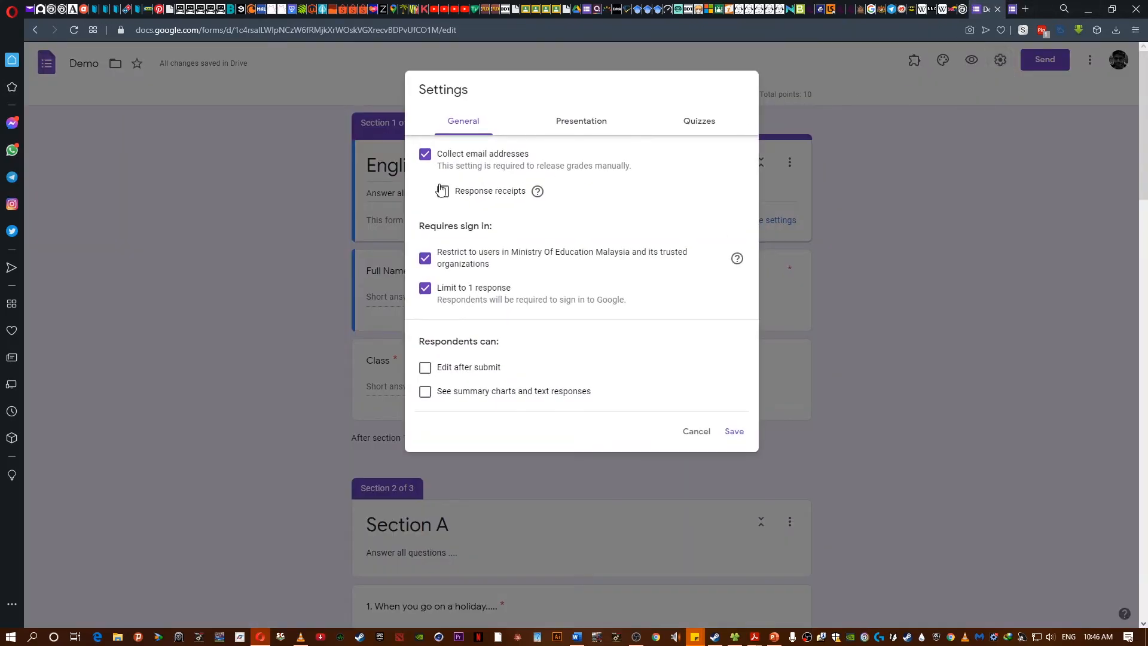
pyautogui.click(589, 122)
pyautogui.click(695, 119)
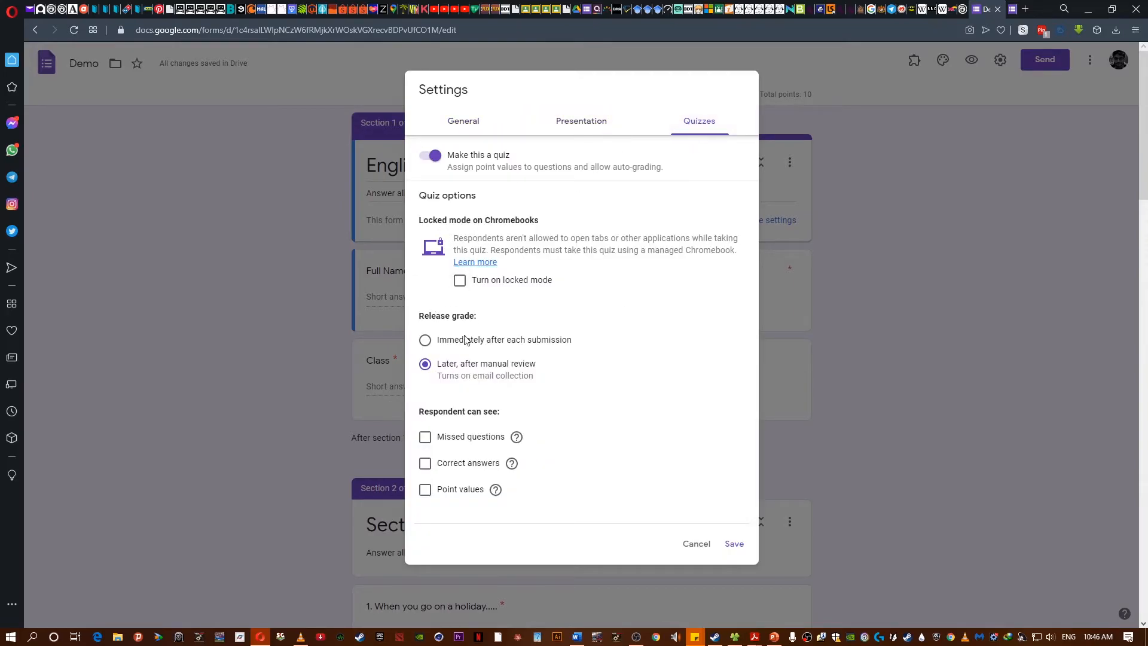
pyautogui.click(698, 544)
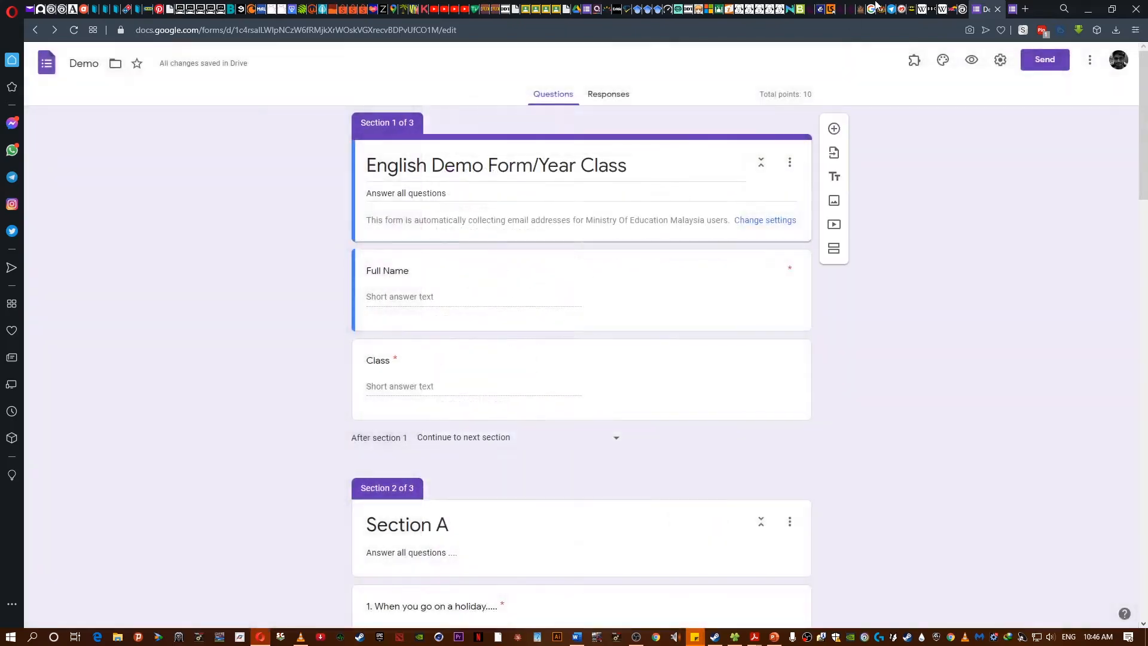
pyautogui.click(1018, 7)
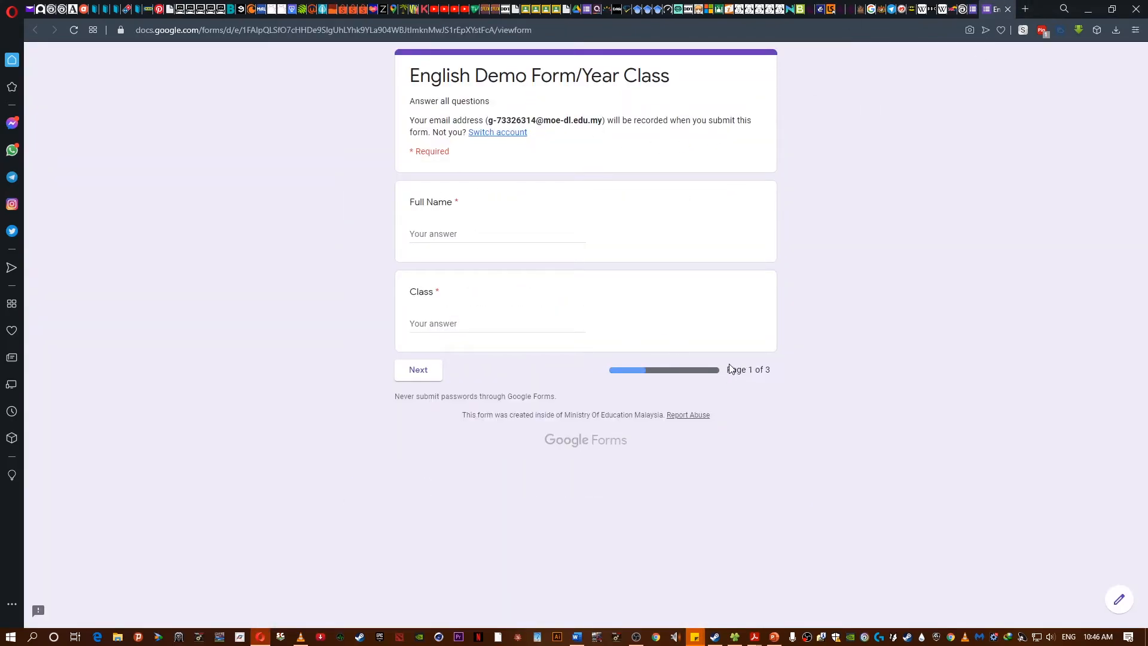
# - Fill in the preview form as a respondent and answer fill-in question 1 with "body"
pyautogui.click(437, 233)
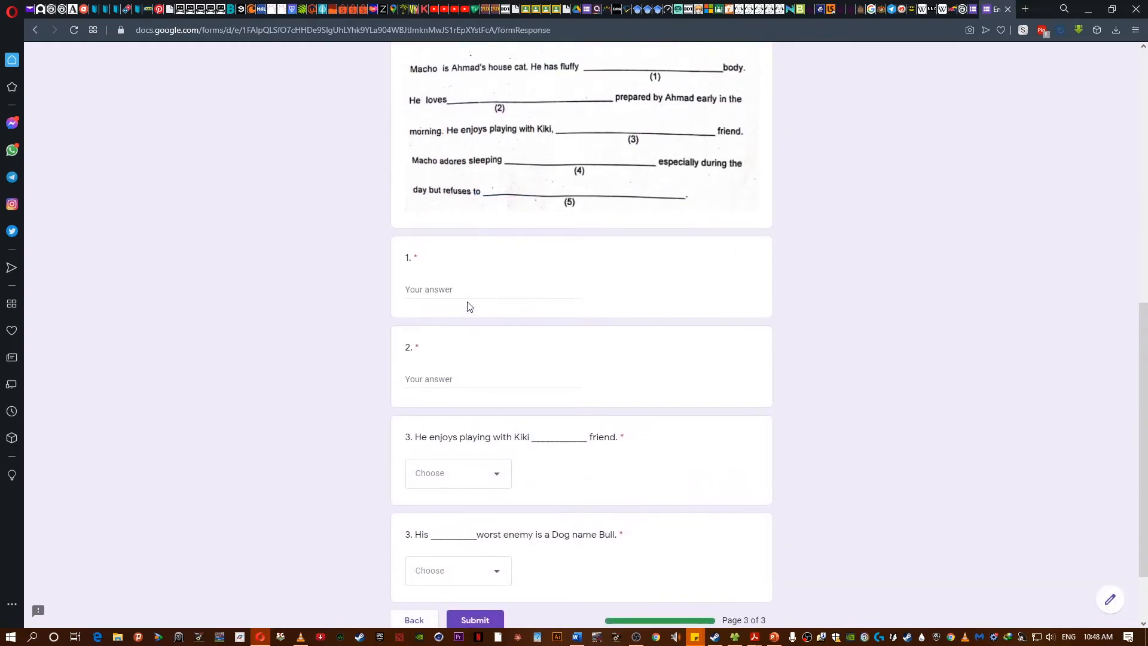
pyautogui.click(468, 286)
pyautogui.scroll(3, 359, 367)
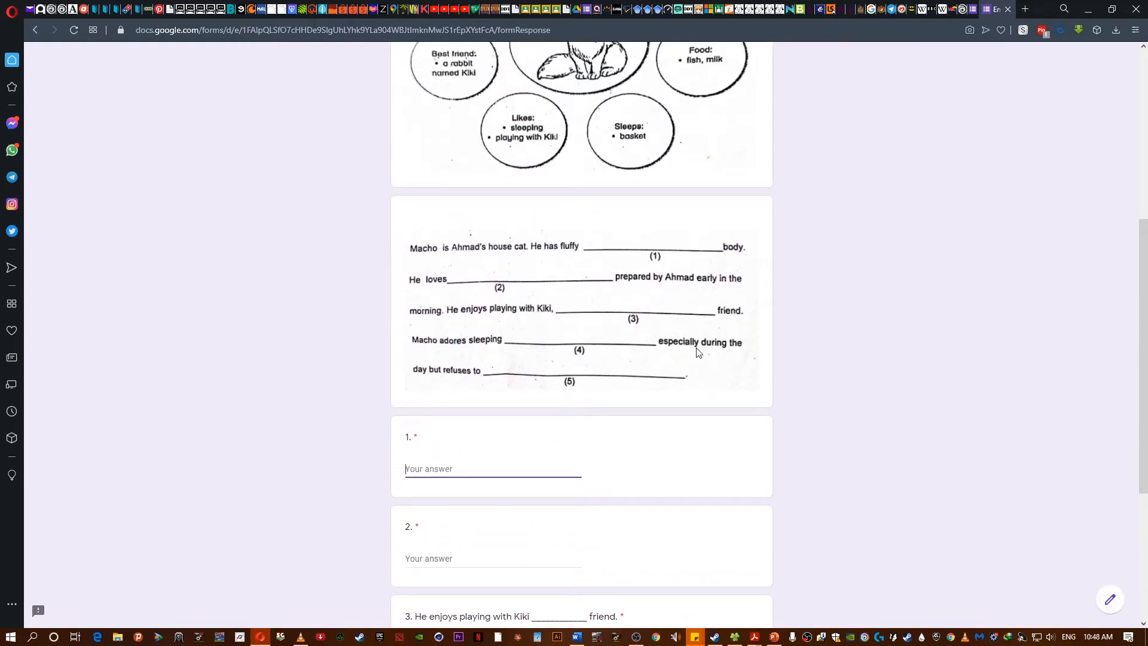
pyautogui.write('b')
pyautogui.press('BackSpace')
pyautogui.write('bd')
pyautogui.press('BackSpace')
pyautogui.press('BackSpace')
pyautogui.scroll(-2, 442, 507)
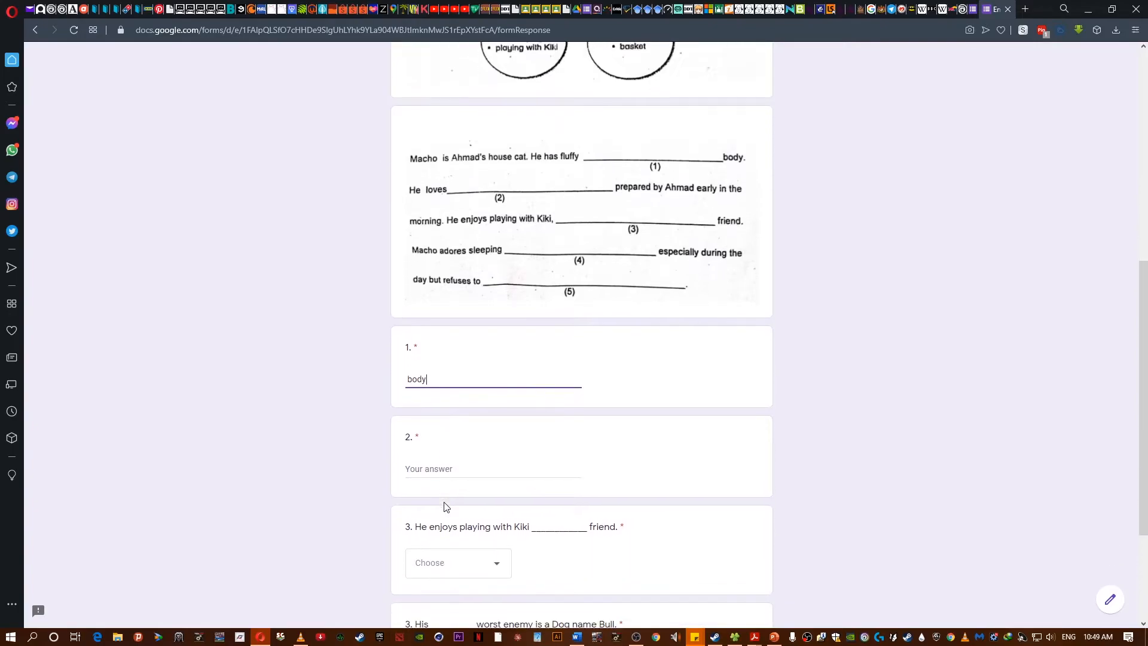
# - Answer fill-in question 2 with "trout and milk"
pyautogui.scroll(5, 450, 443)
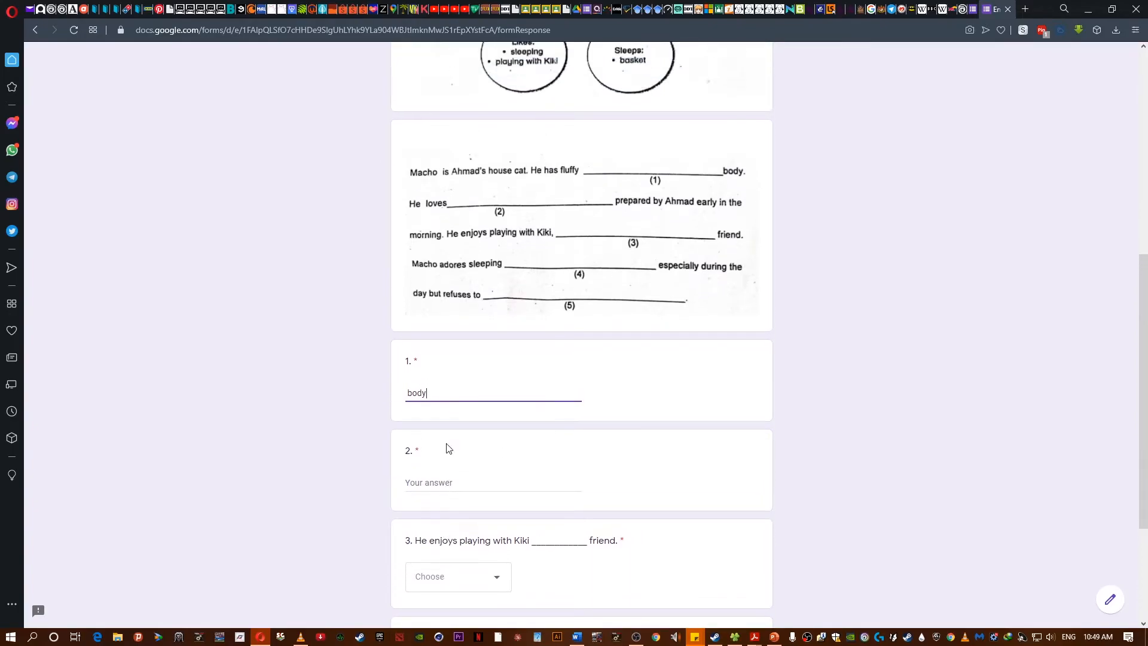
pyautogui.scroll(-7, 448, 449)
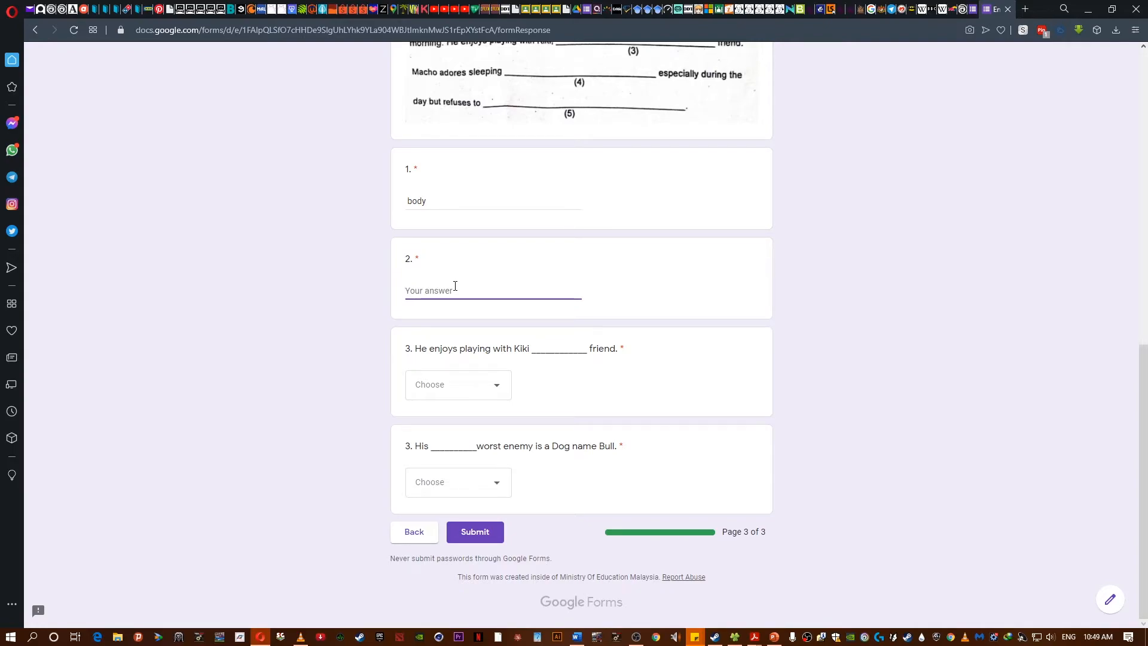
pyautogui.scroll(2, 453, 288)
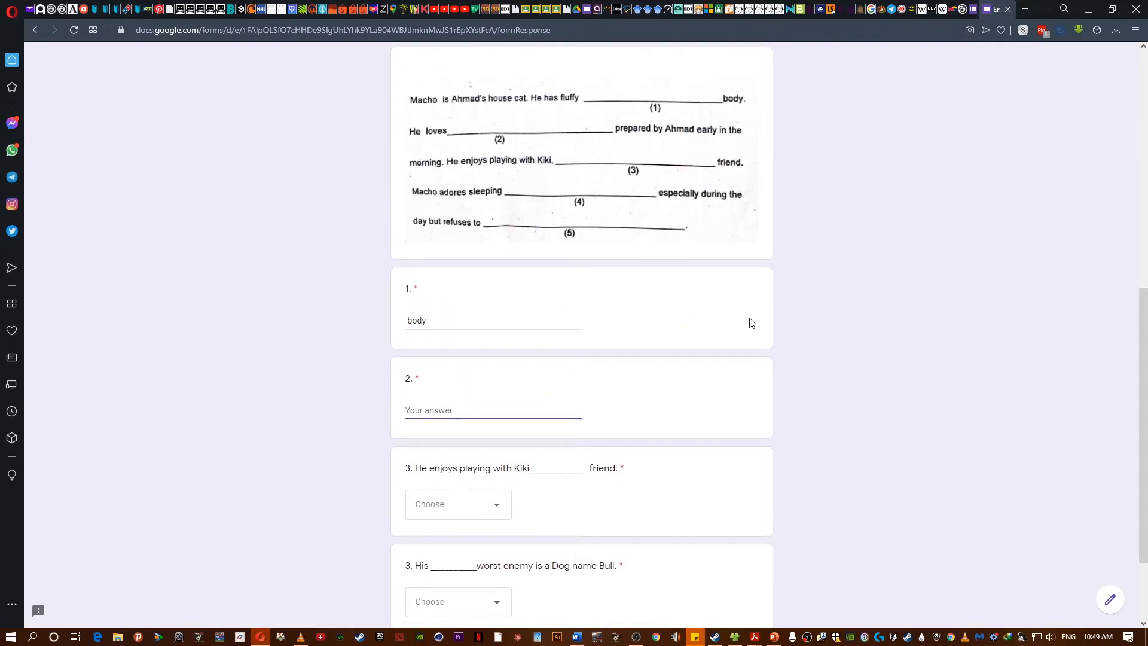
pyautogui.write('trout and milk')
pyautogui.click(295, 458)
pyautogui.scroll(-2, 402, 335)
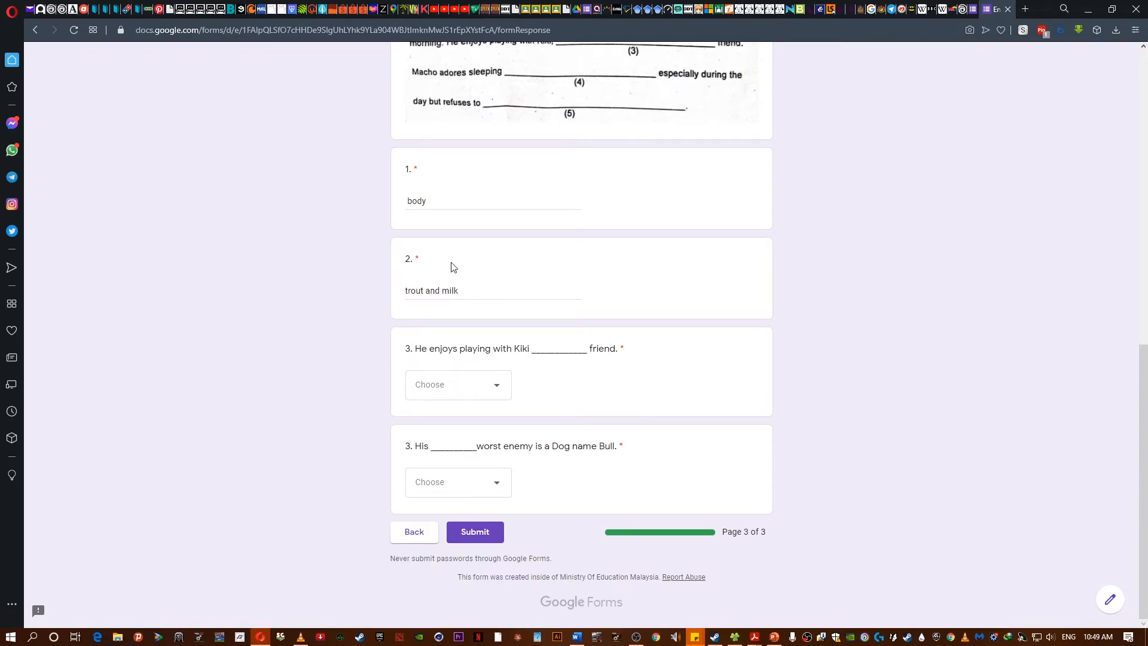
# - Pick answers in both dropdown questions and submit the test response
pyautogui.click(488, 389)
pyautogui.click(478, 453)
pyautogui.click(464, 483)
pyautogui.click(435, 522)
pyautogui.click(497, 531)
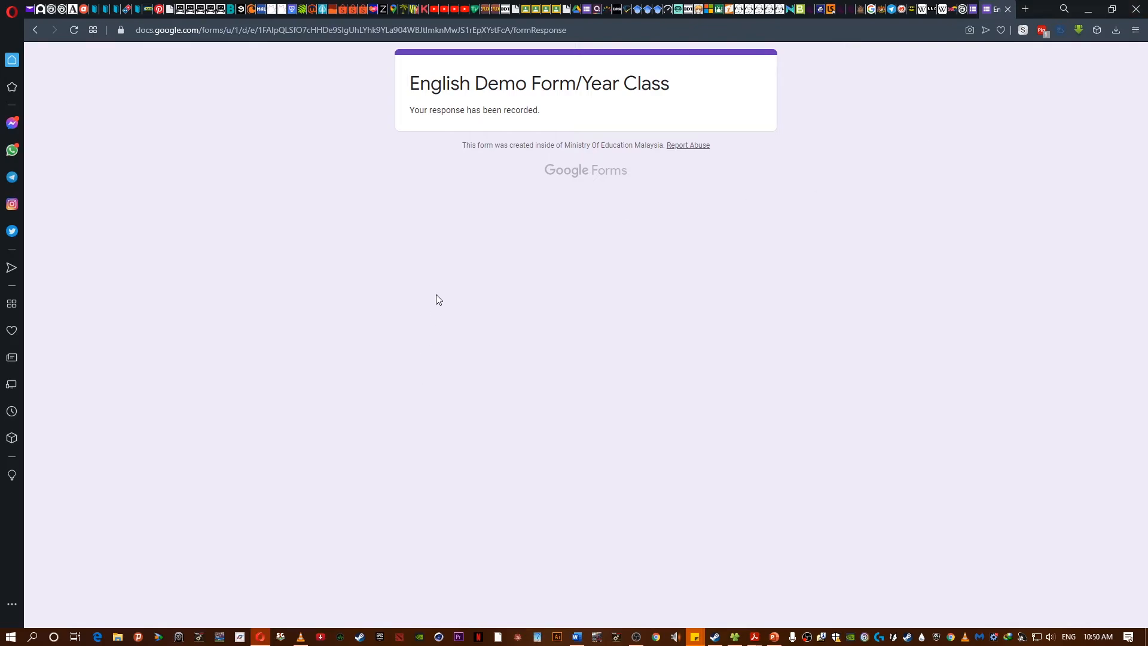
# - Open the form's responses summary and examine the insights, frequently missed questions and scores
pyautogui.click(973, 8)
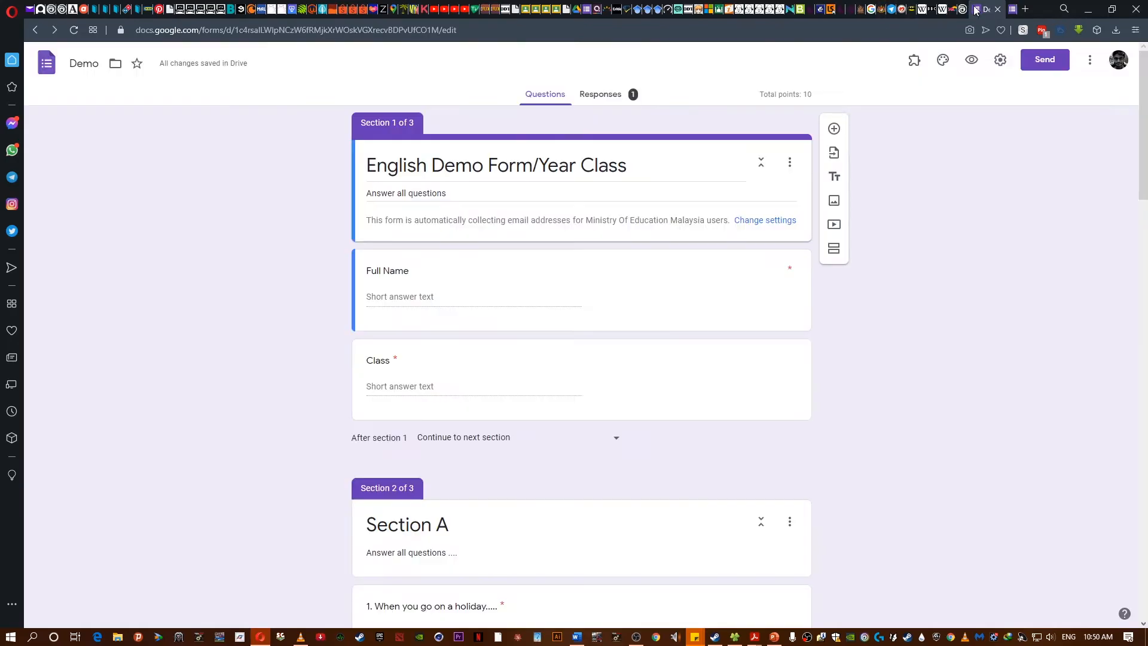
pyautogui.click(602, 95)
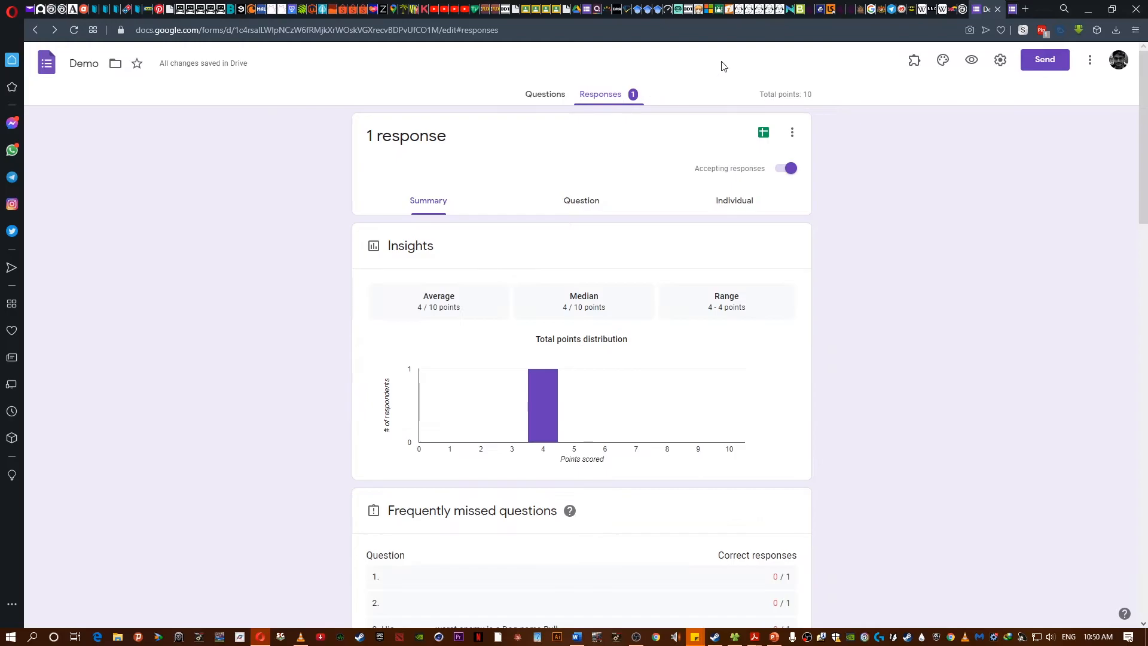
pyautogui.click(997, 10)
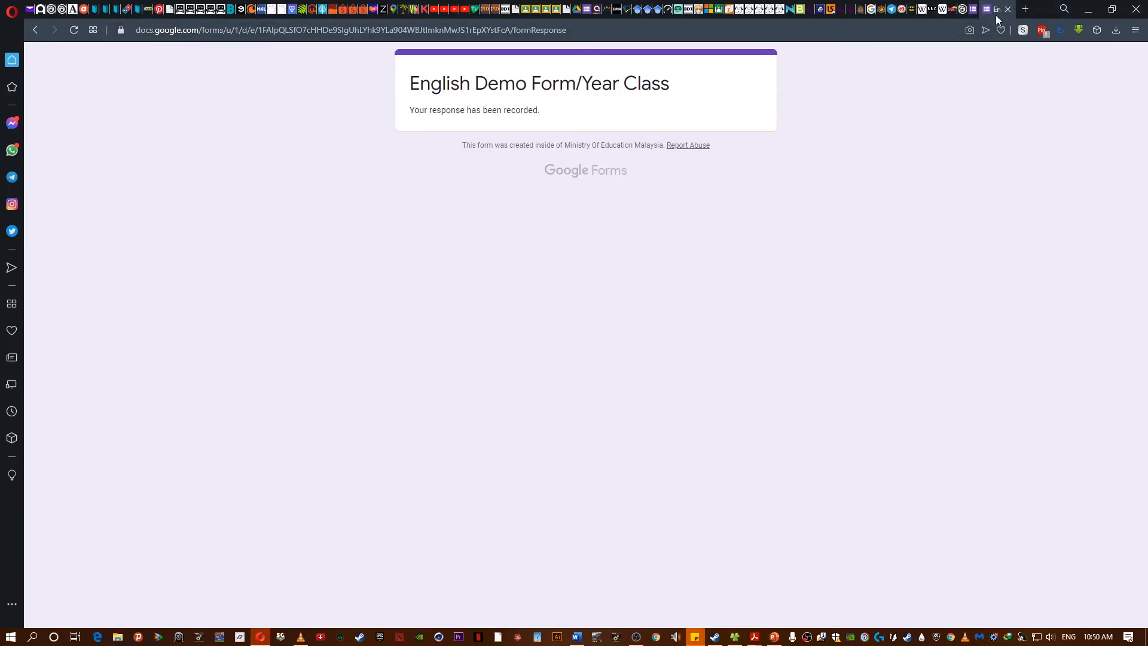
pyautogui.hotkey('ctrl', 'shift', 't')
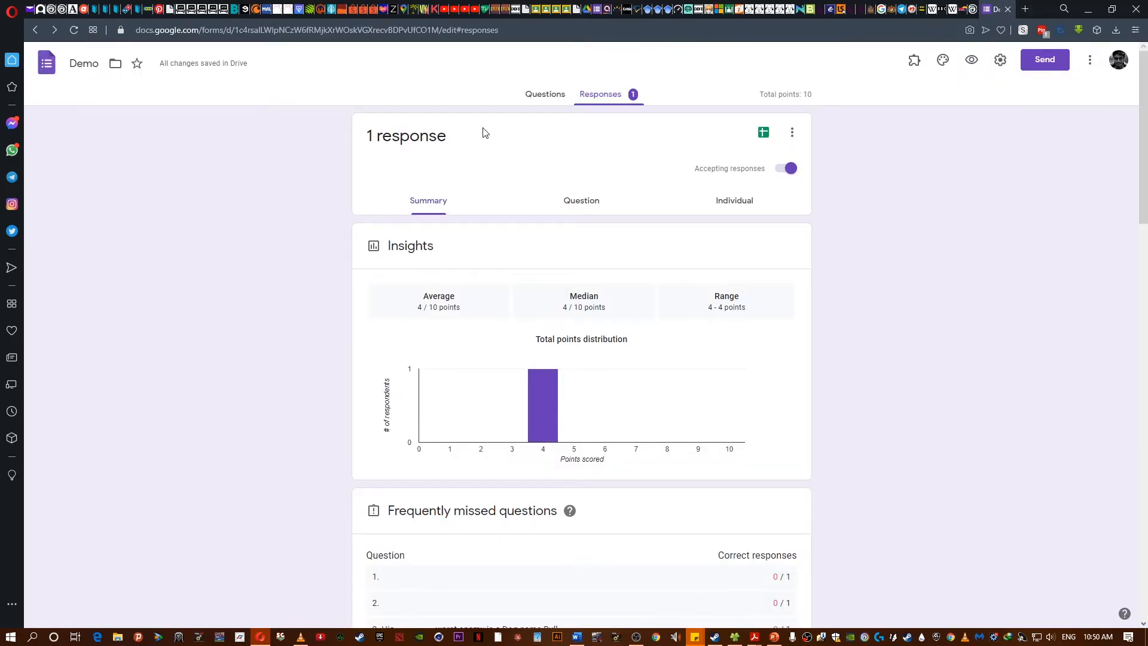
pyautogui.scroll(-1, 319, 195)
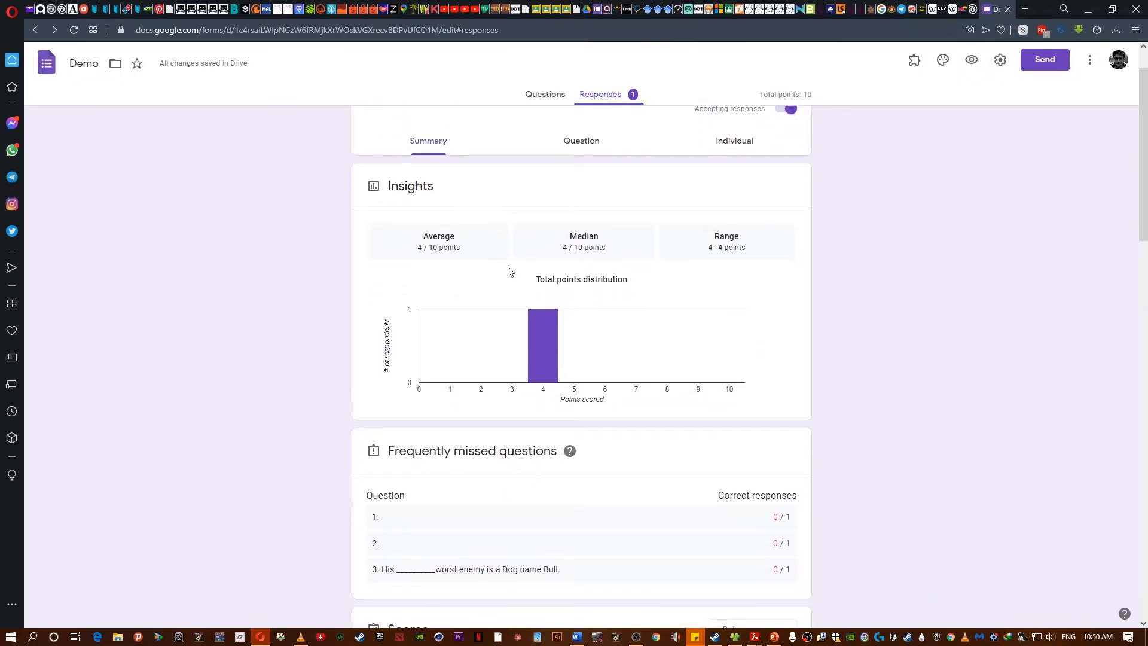
pyautogui.scroll(-4, 513, 278)
pyautogui.scroll(3, 513, 333)
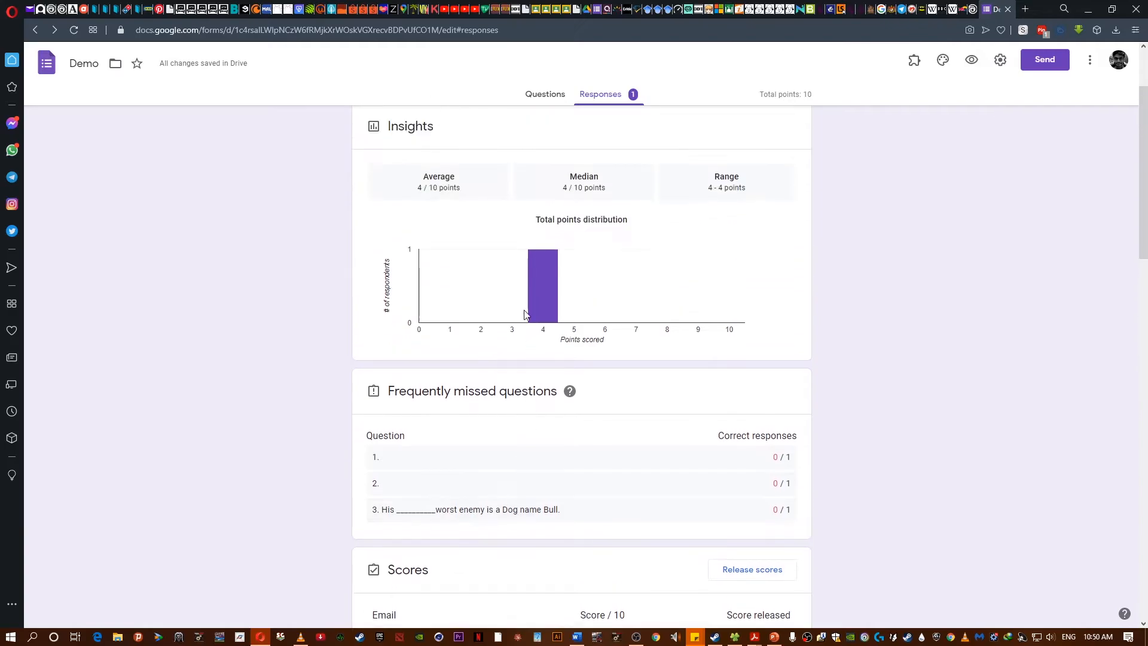
pyautogui.scroll(2, 436, 153)
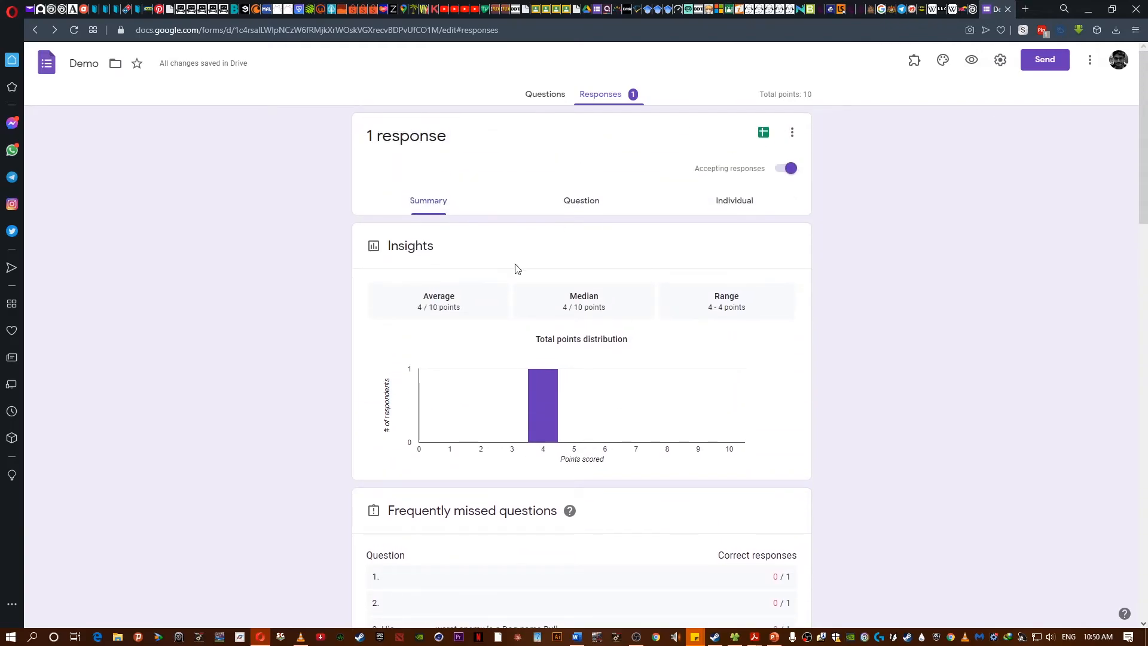
pyautogui.scroll(-3, 602, 372)
pyautogui.scroll(-11, 820, 505)
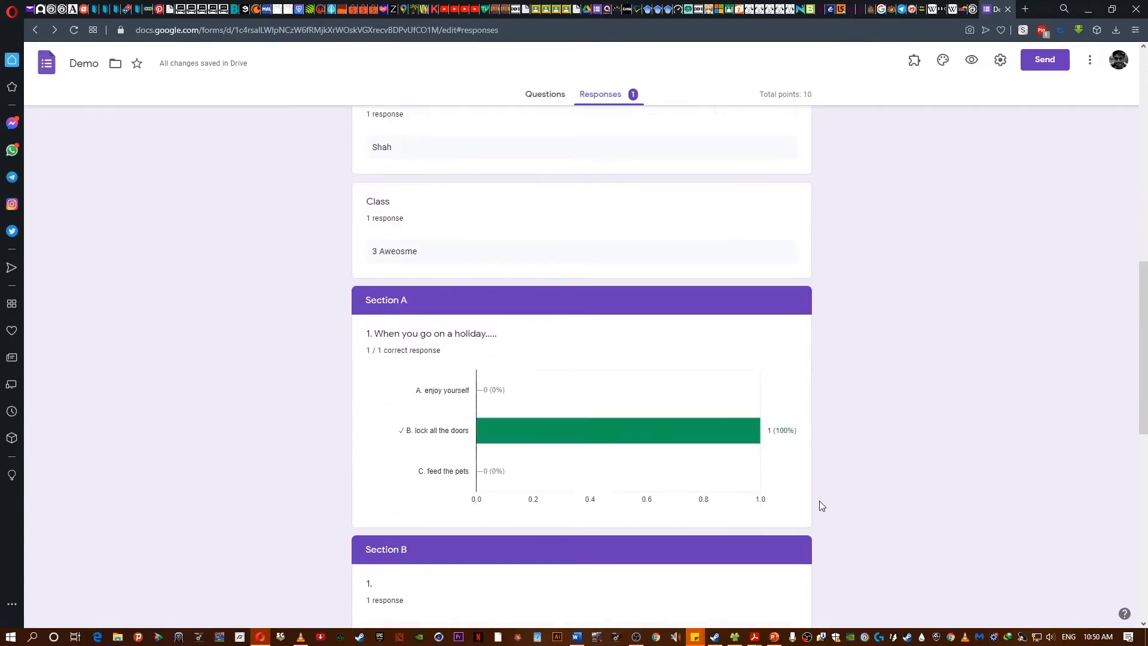
pyautogui.scroll(15, 652, 476)
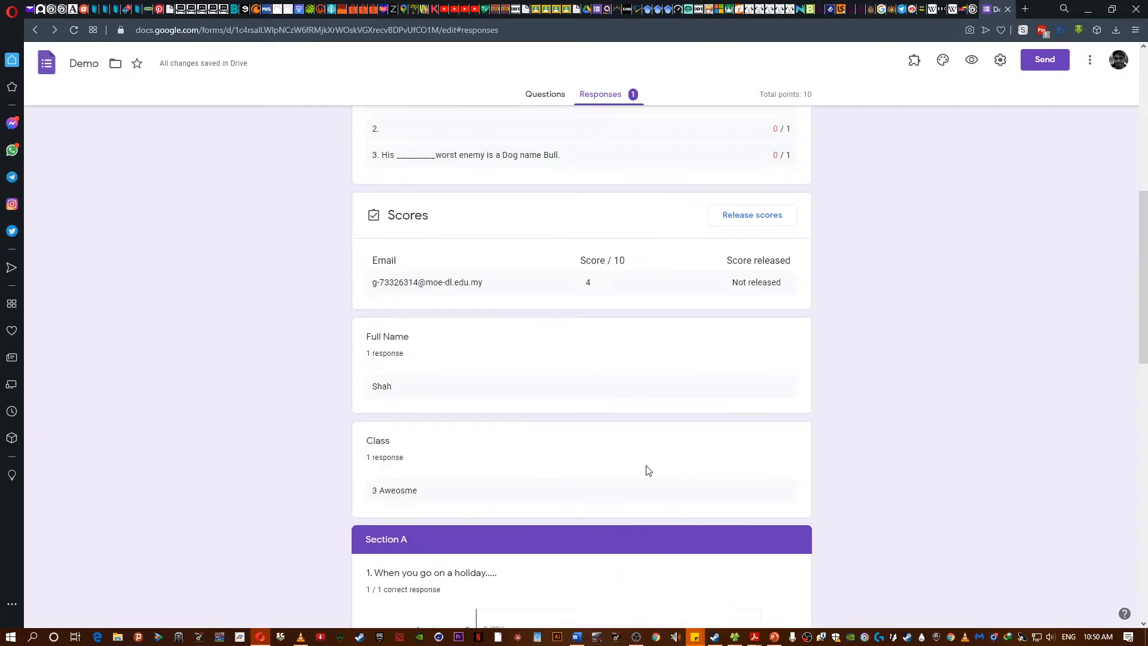
pyautogui.scroll(3, 351, 344)
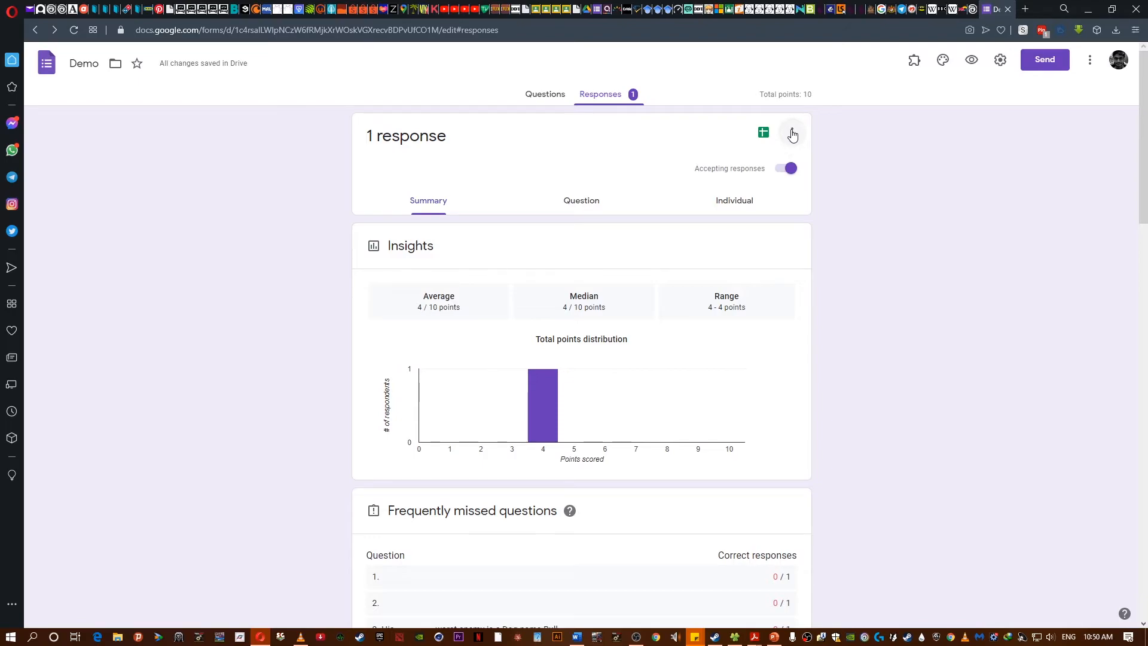
# - Scroll through the summary to review per-question results and the respondent's score
pyautogui.scroll(-2, 776, 369)
pyautogui.scroll(2, 776, 369)
pyautogui.scroll(-5, 228, 410)
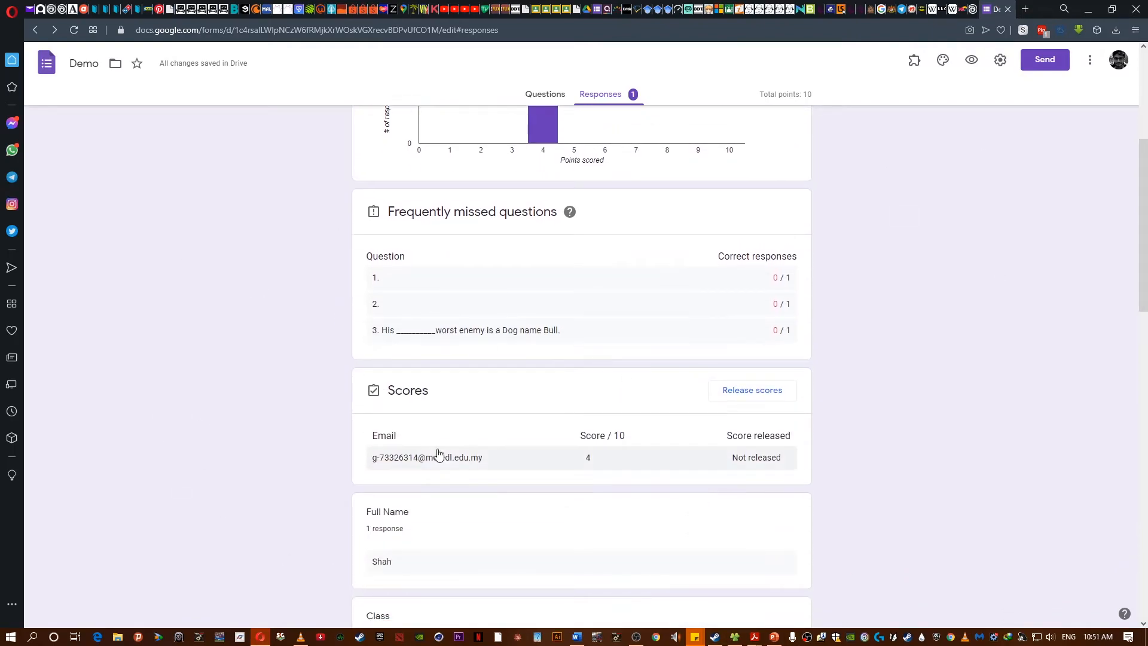
pyautogui.scroll(-3, 442, 458)
pyautogui.scroll(-2, 598, 490)
pyautogui.scroll(-3, 720, 509)
pyautogui.scroll(3, 711, 508)
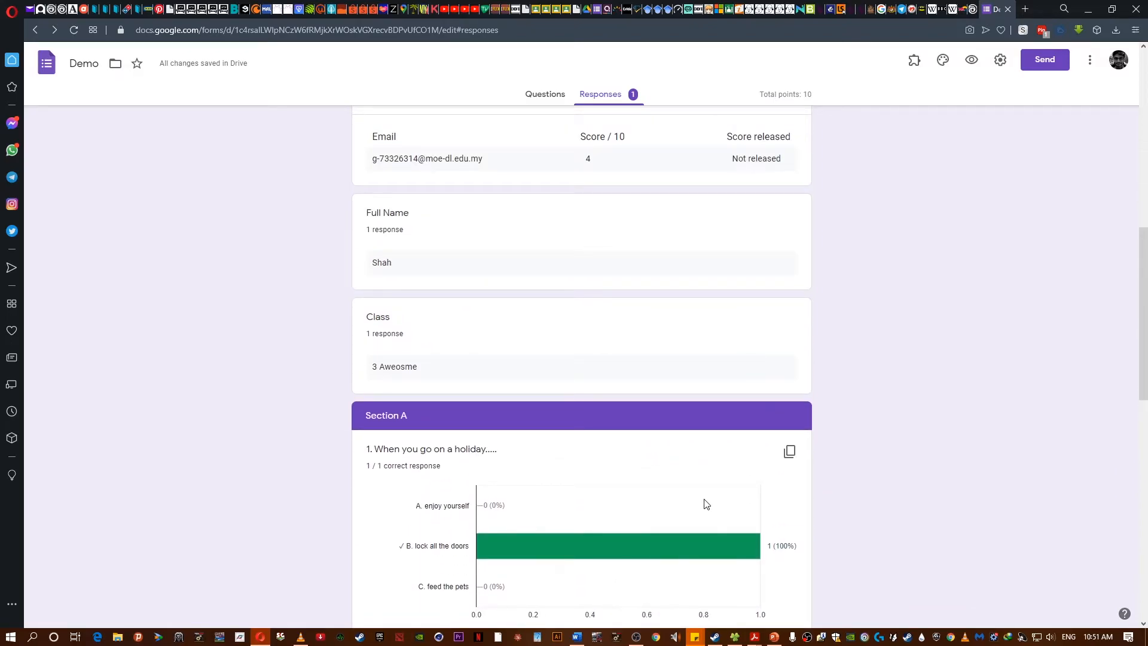
pyautogui.scroll(2, 700, 496)
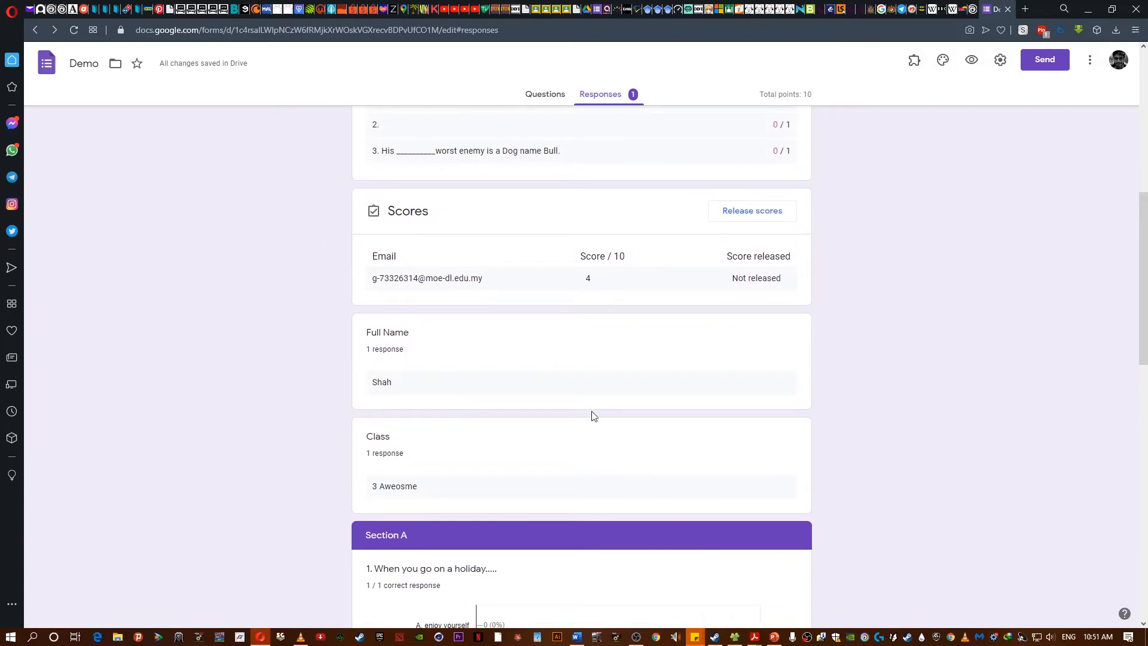
pyautogui.scroll(6, 584, 395)
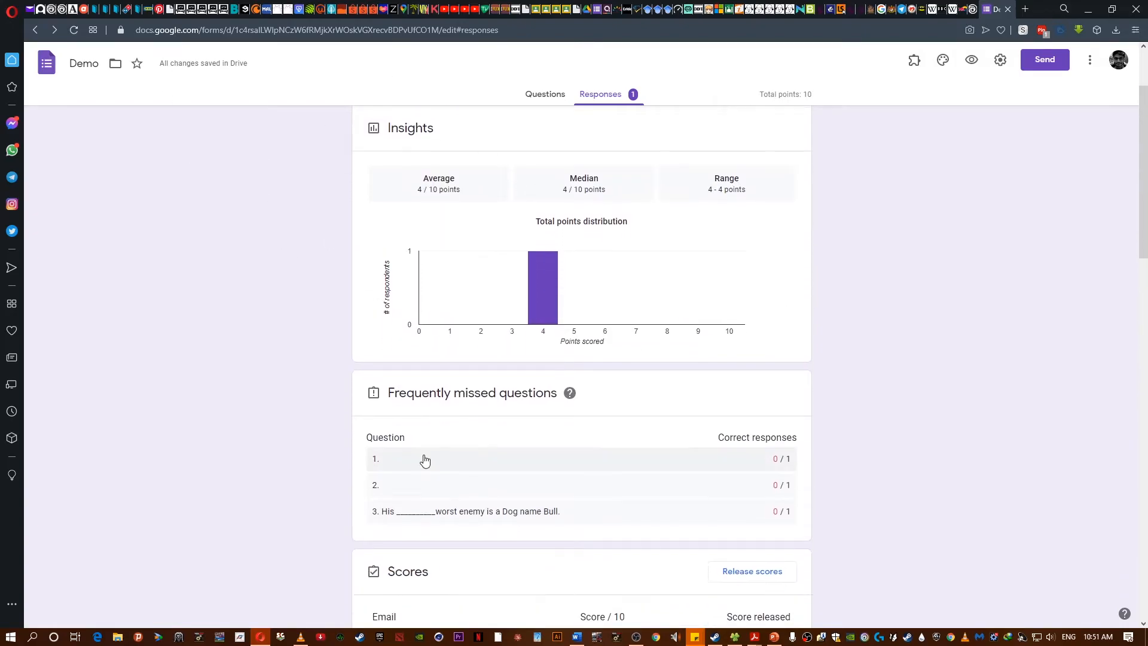
pyautogui.scroll(2, 424, 460)
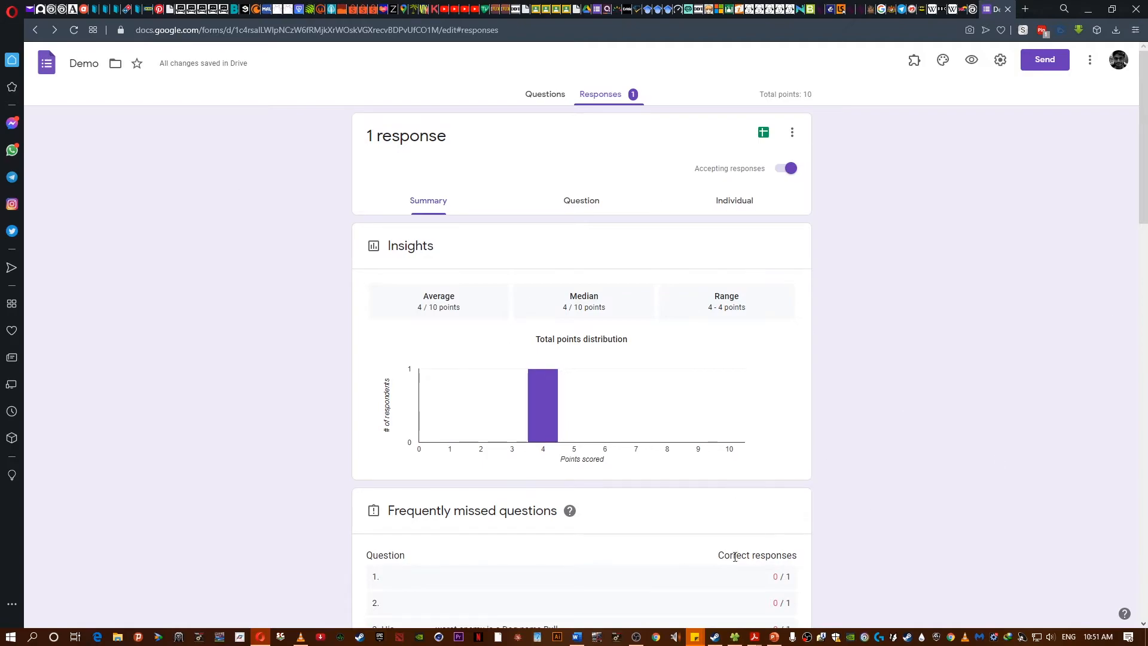
pyautogui.scroll(-1, 705, 359)
# - View responses by question, selecting the first Section A question, then return to the summary
pyautogui.click(579, 138)
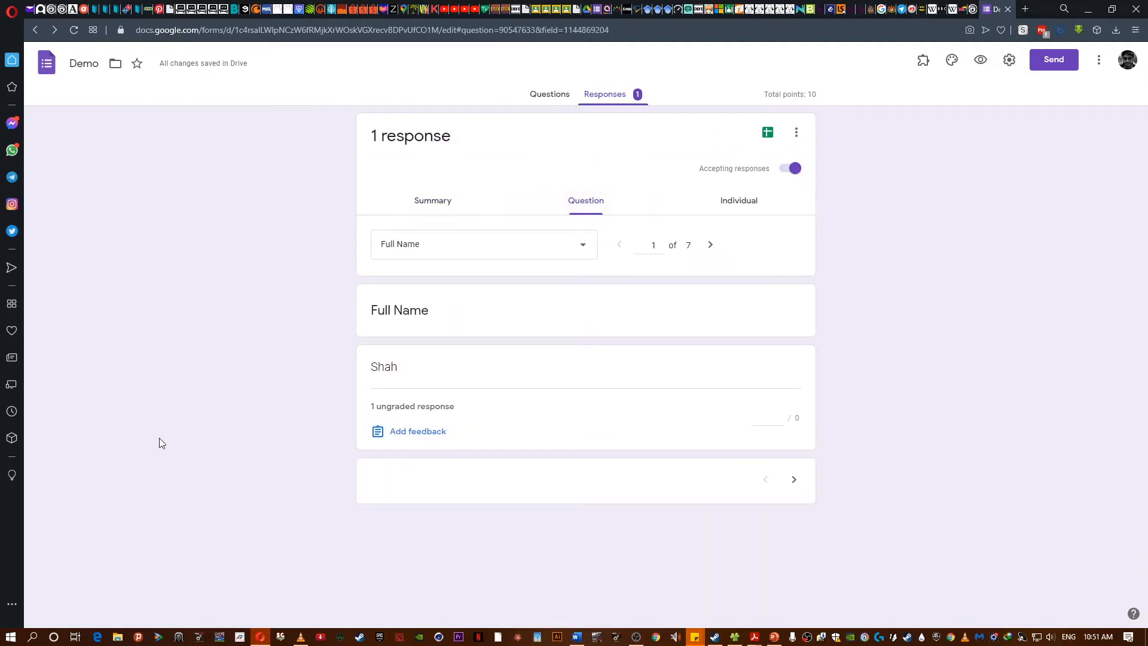
pyautogui.click(588, 245)
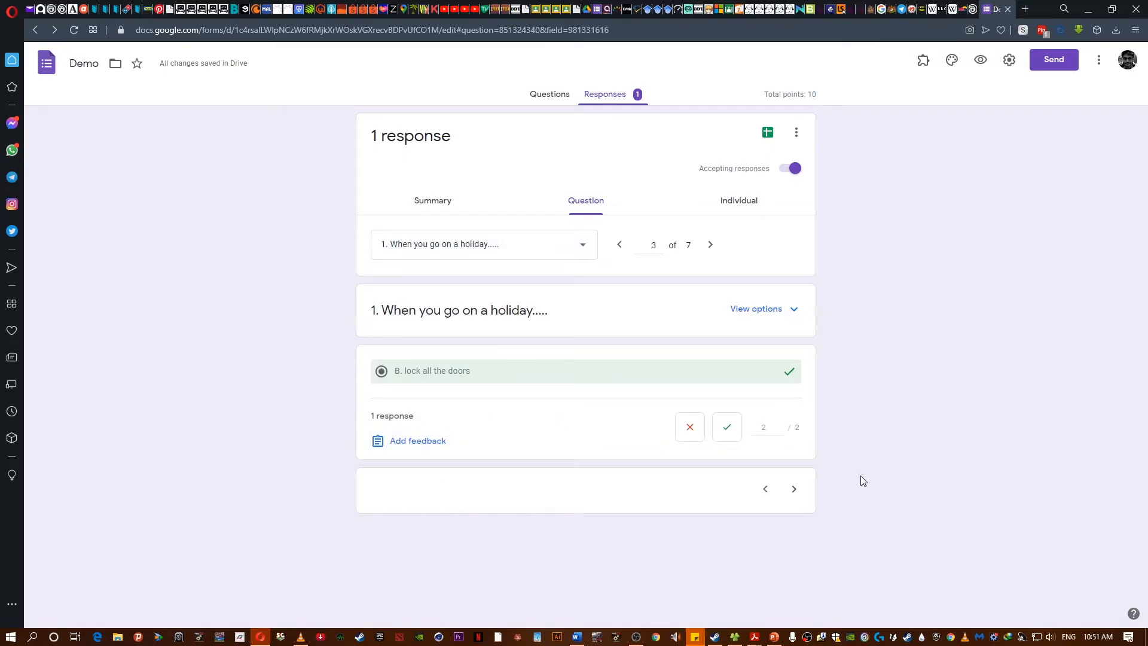
pyautogui.click(438, 208)
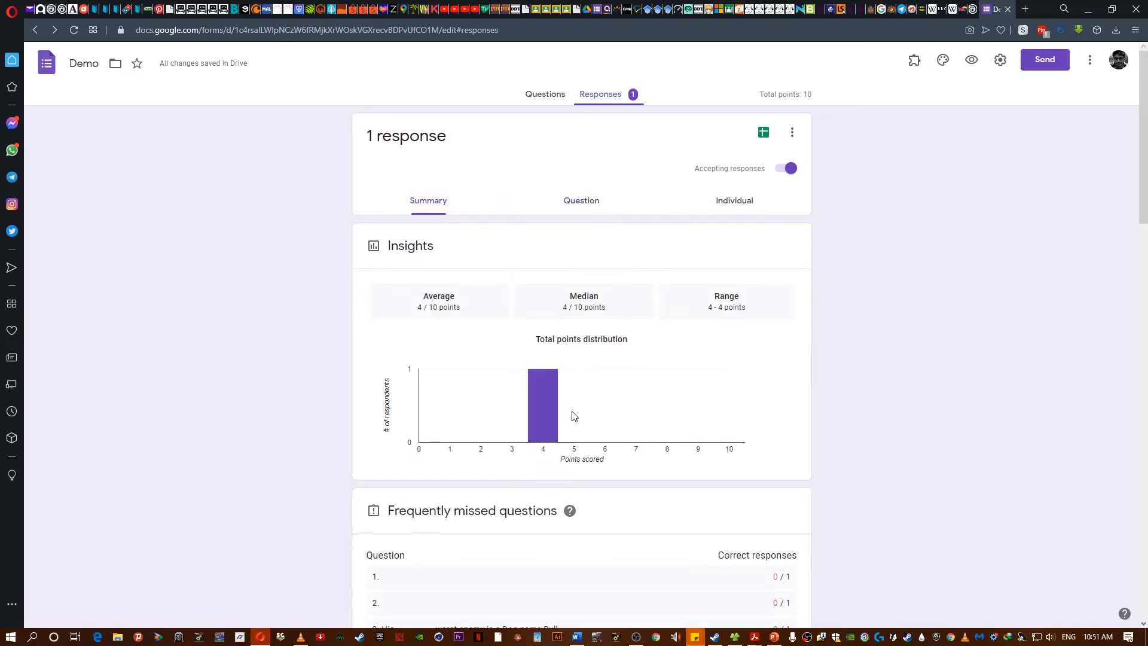
# - Examine the individual response with its points and answers
pyautogui.scroll(-5, 657, 394)
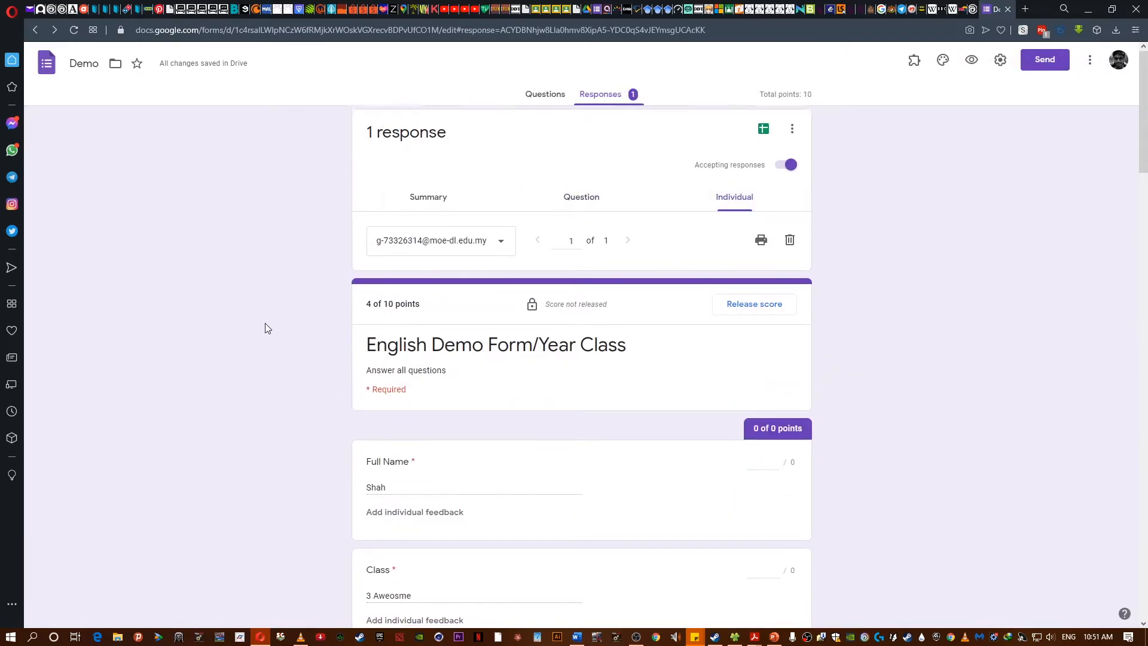
pyautogui.scroll(-2, 264, 322)
pyautogui.scroll(-2, 264, 320)
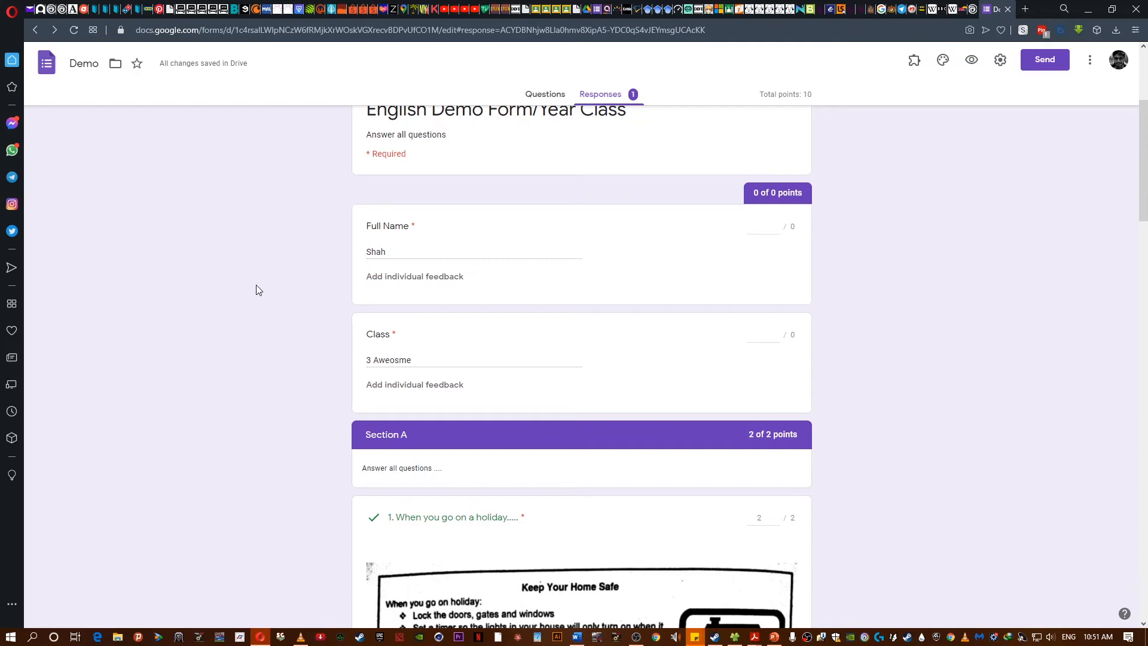
pyautogui.scroll(3, 433, 244)
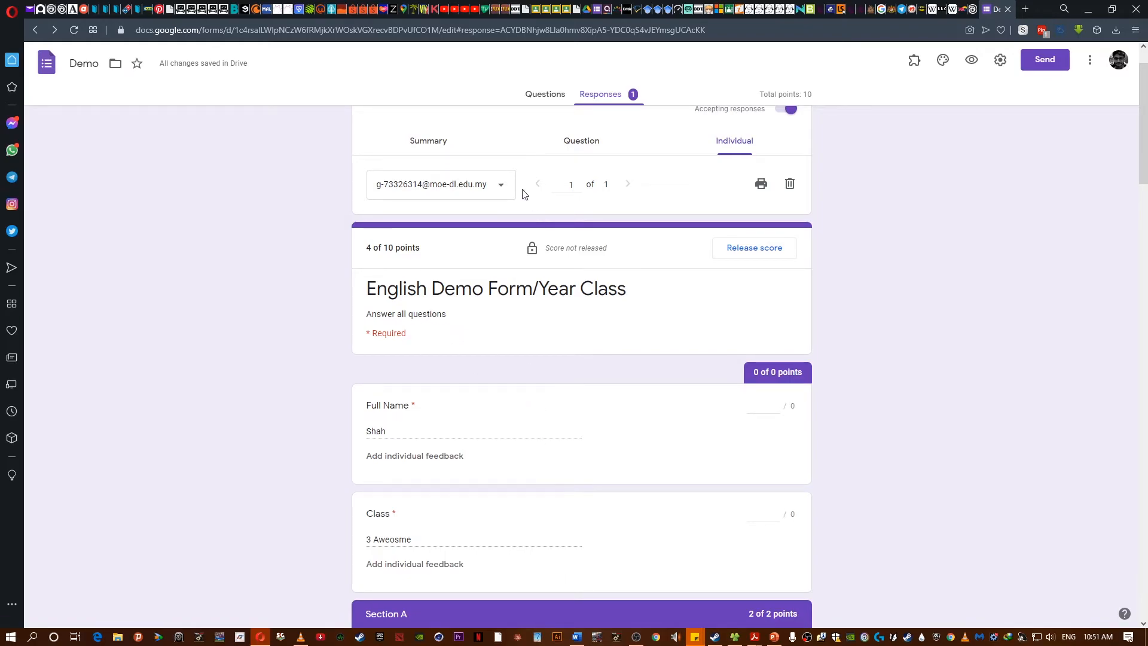
# - Review the individual response, opening the respondent list and scrolling down to the Section A answers
pyautogui.click(498, 187)
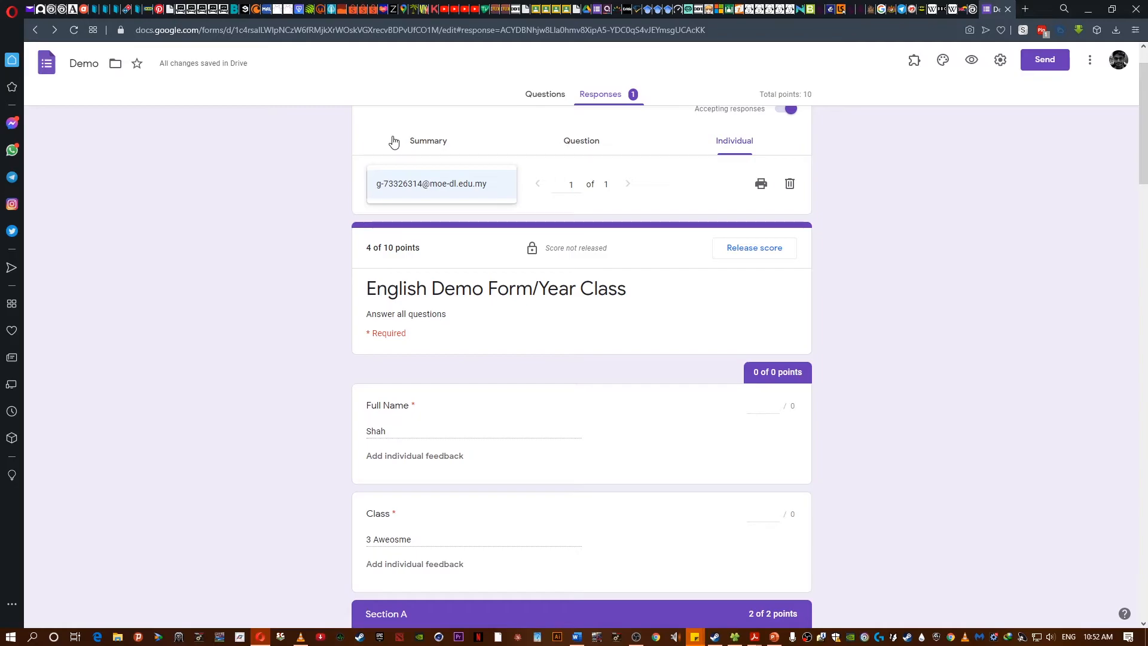
pyautogui.click(139, 310)
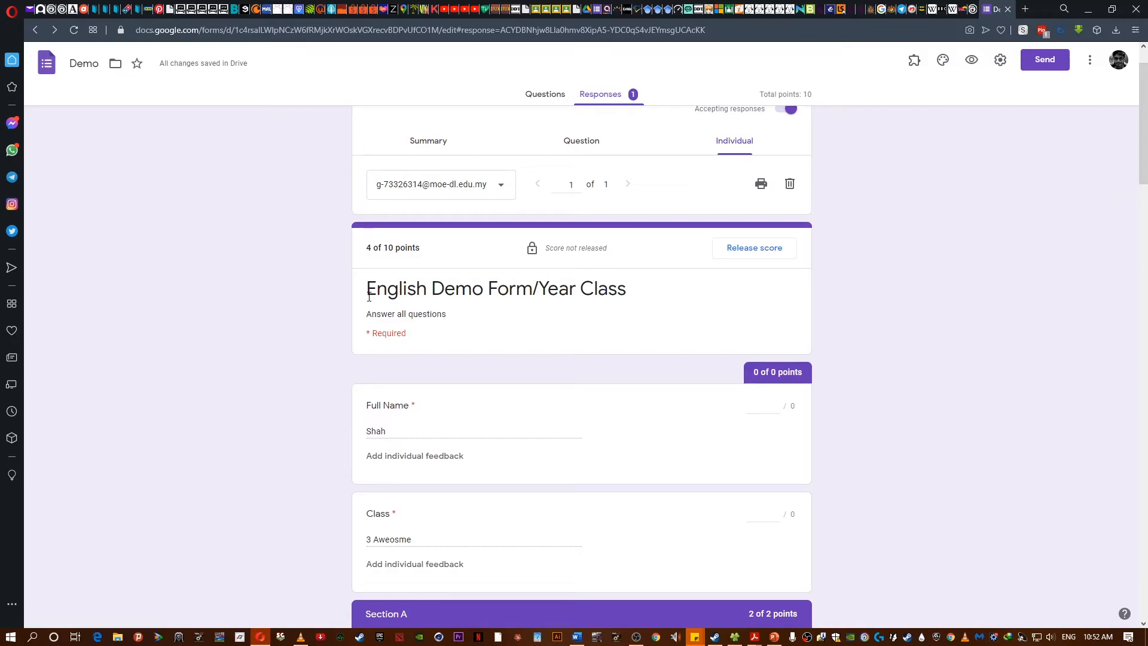
pyautogui.scroll(-13, 317, 248)
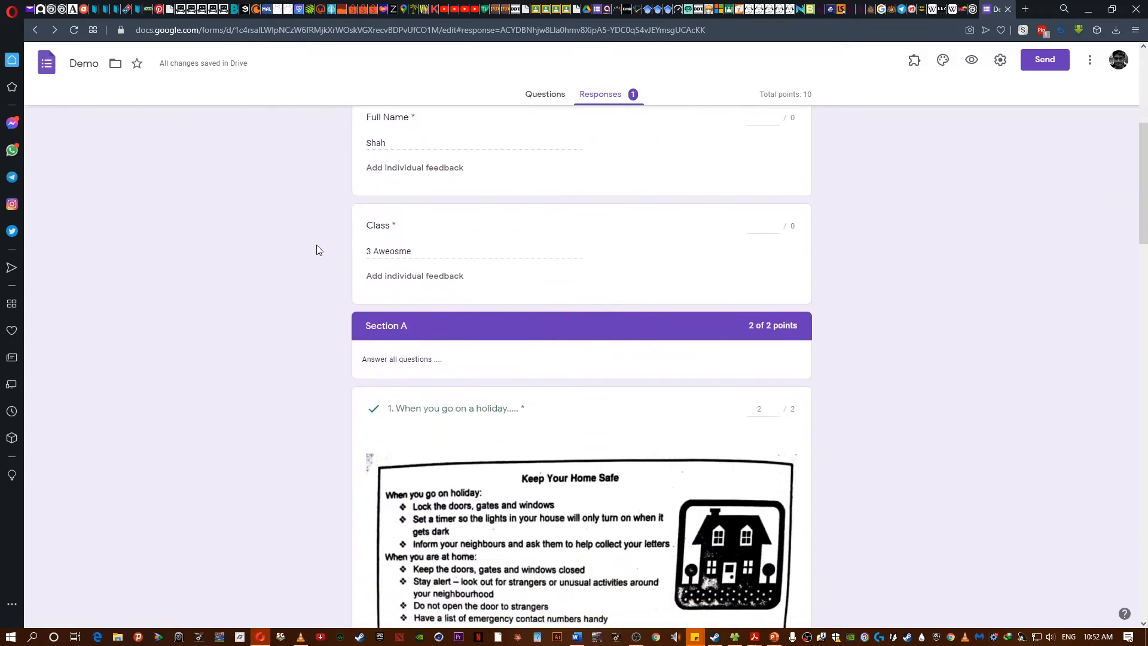
pyautogui.scroll(-18, 317, 246)
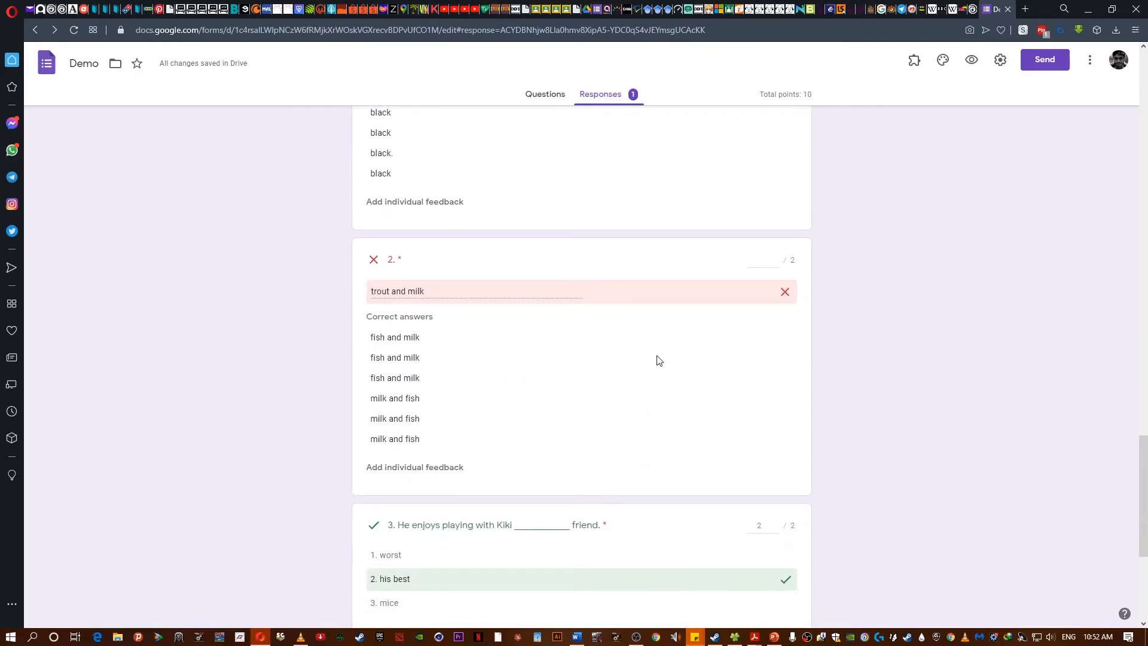
# - Award question 2 of the short-answer section 2 points in the individual response and save the edit
pyautogui.scroll(4, 660, 350)
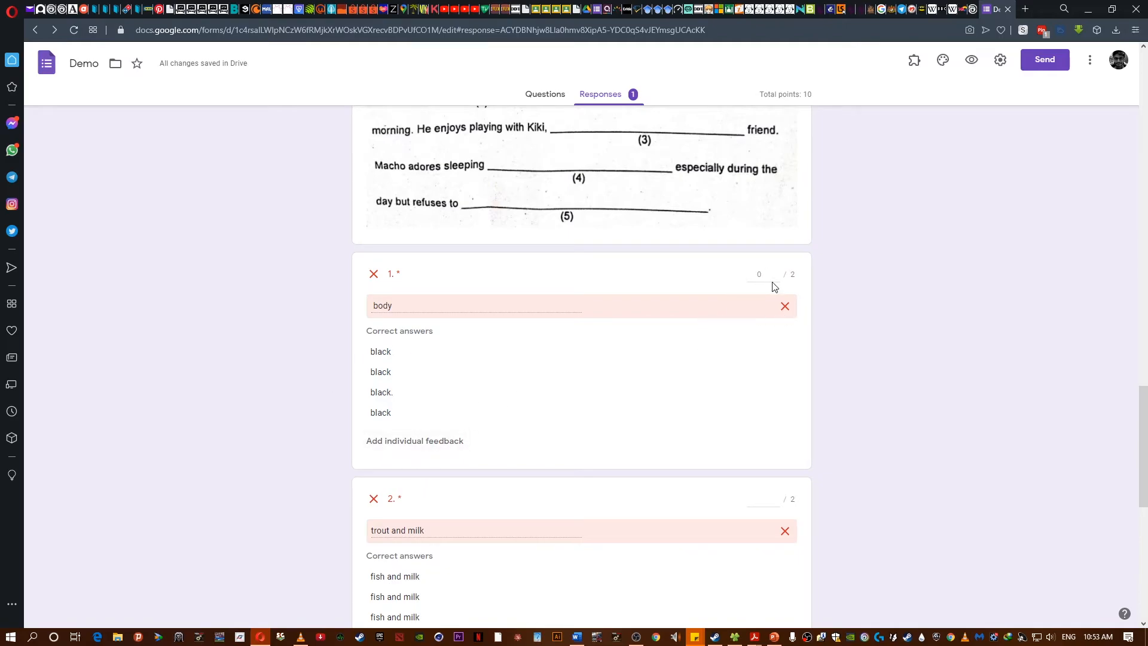
pyautogui.scroll(-4, 253, 474)
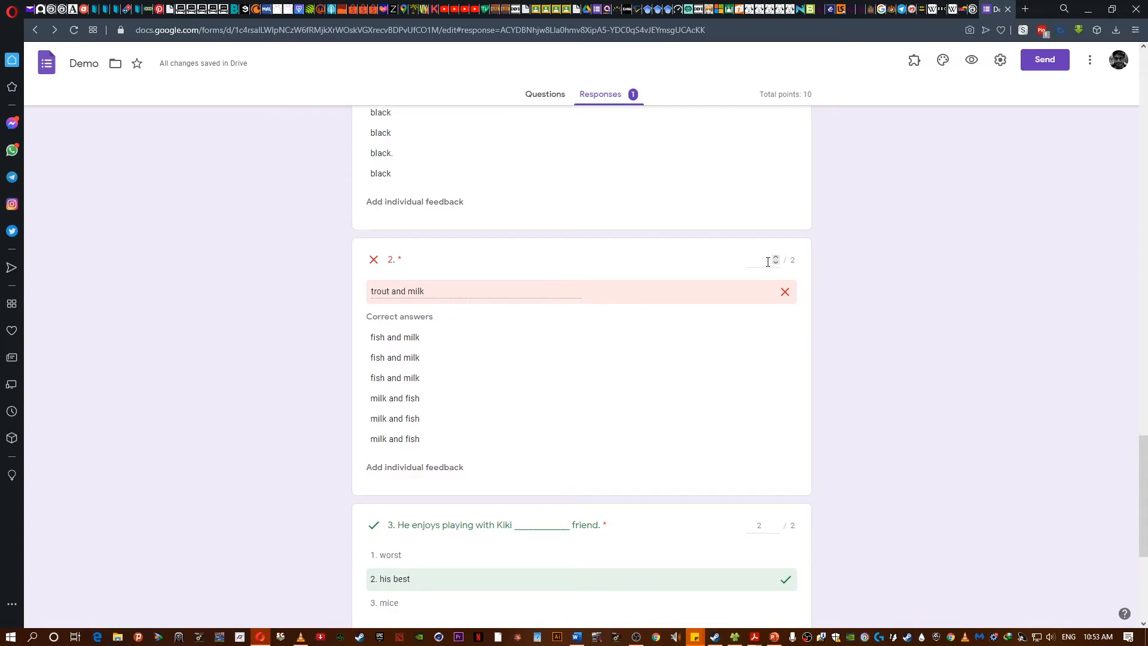
pyautogui.doubleClick(775, 259)
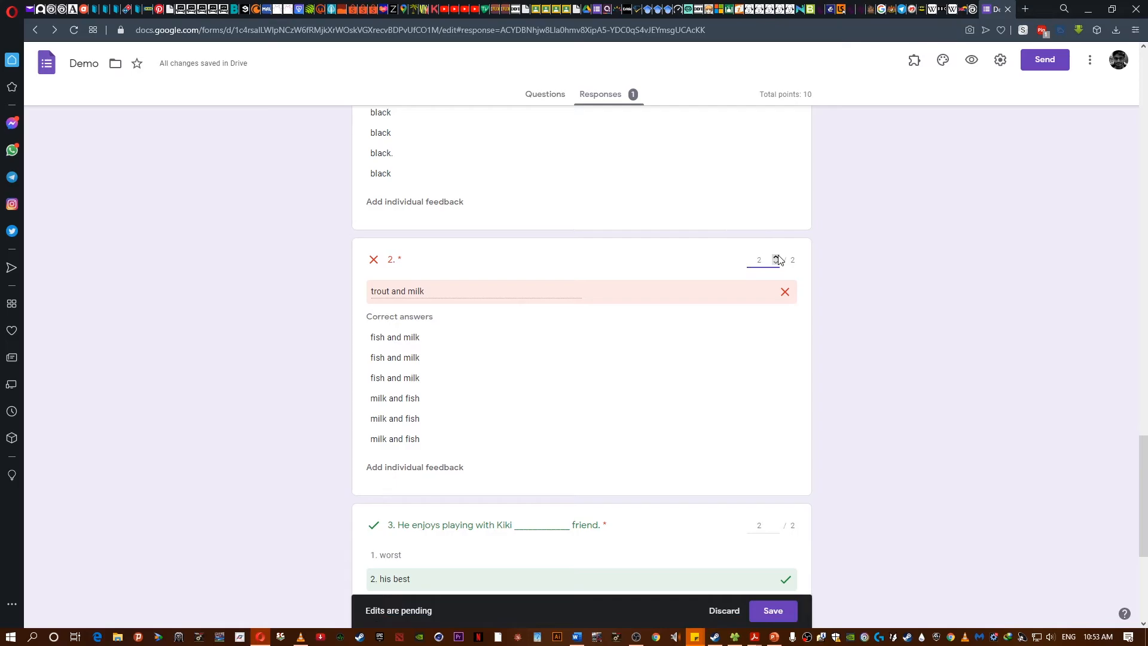
pyautogui.click(786, 617)
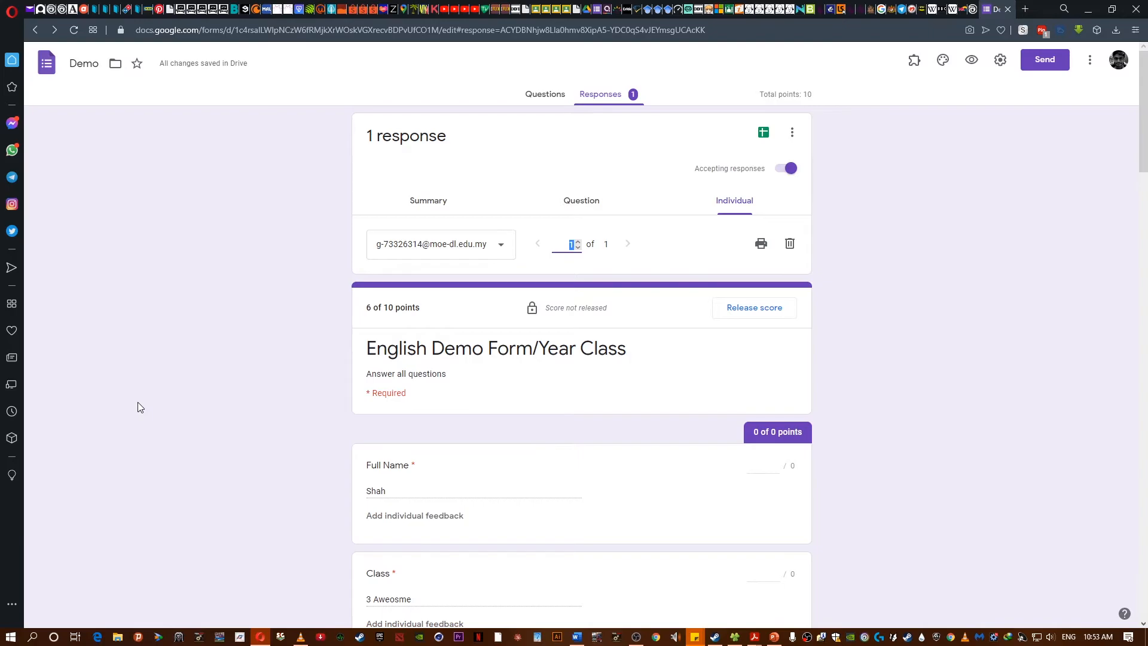
# - Scroll through the updated individual response and the form's questions to review scores and answers
pyautogui.scroll(-6, 187, 453)
pyautogui.scroll(5, 187, 448)
pyautogui.scroll(1, 189, 442)
pyautogui.scroll(-16, 644, 452)
pyautogui.scroll(-12, 645, 452)
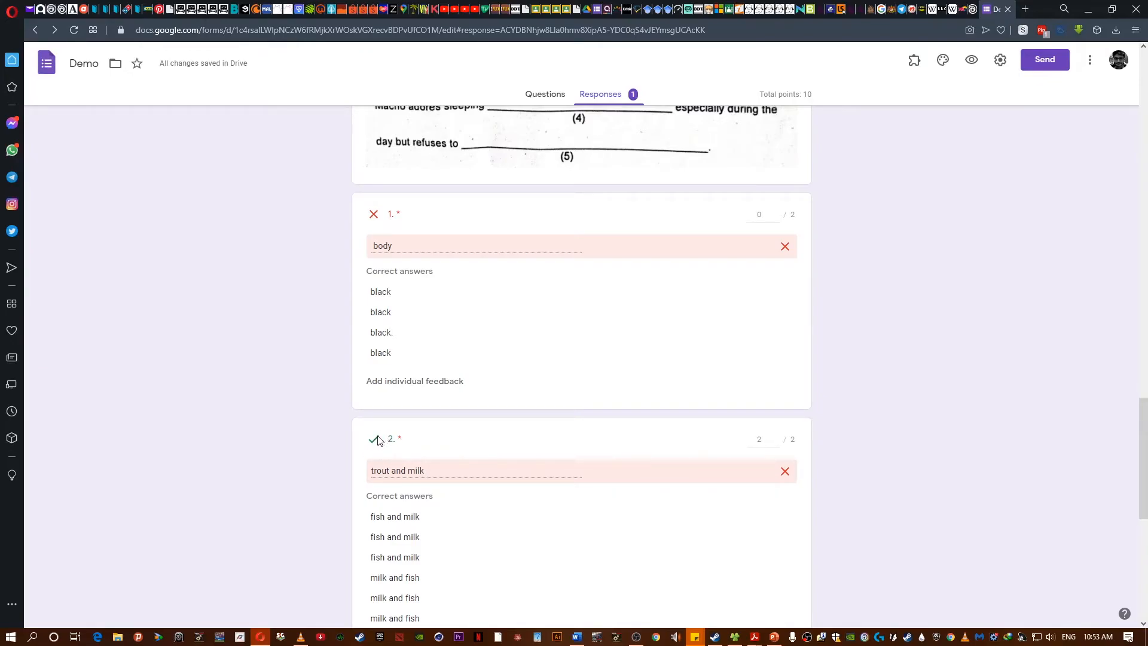
pyautogui.scroll(-6, 238, 403)
pyautogui.scroll(-1, 238, 400)
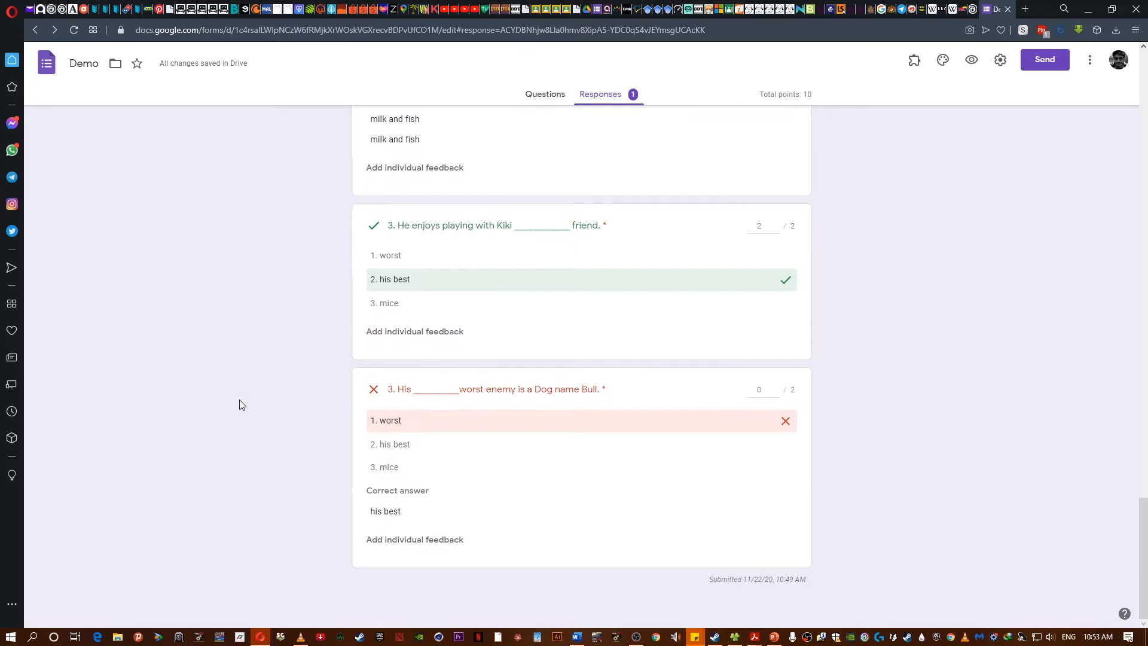
pyautogui.scroll(8, 233, 398)
pyautogui.scroll(1, 228, 393)
pyautogui.scroll(-10, 228, 387)
pyautogui.scroll(15, 175, 242)
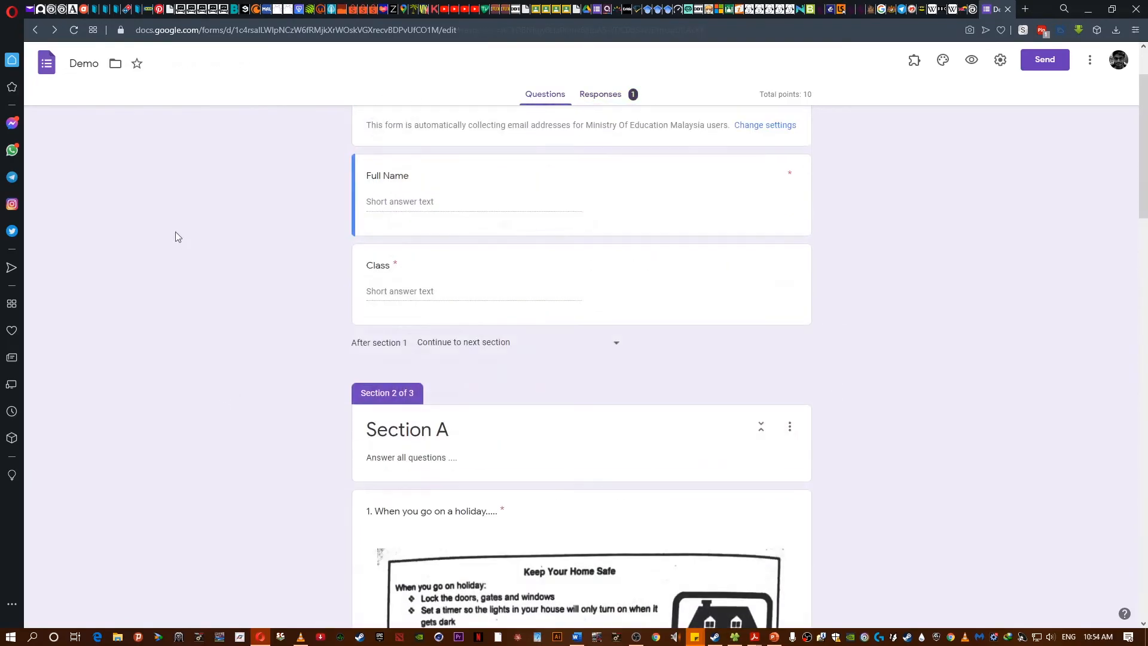
pyautogui.scroll(2, 175, 233)
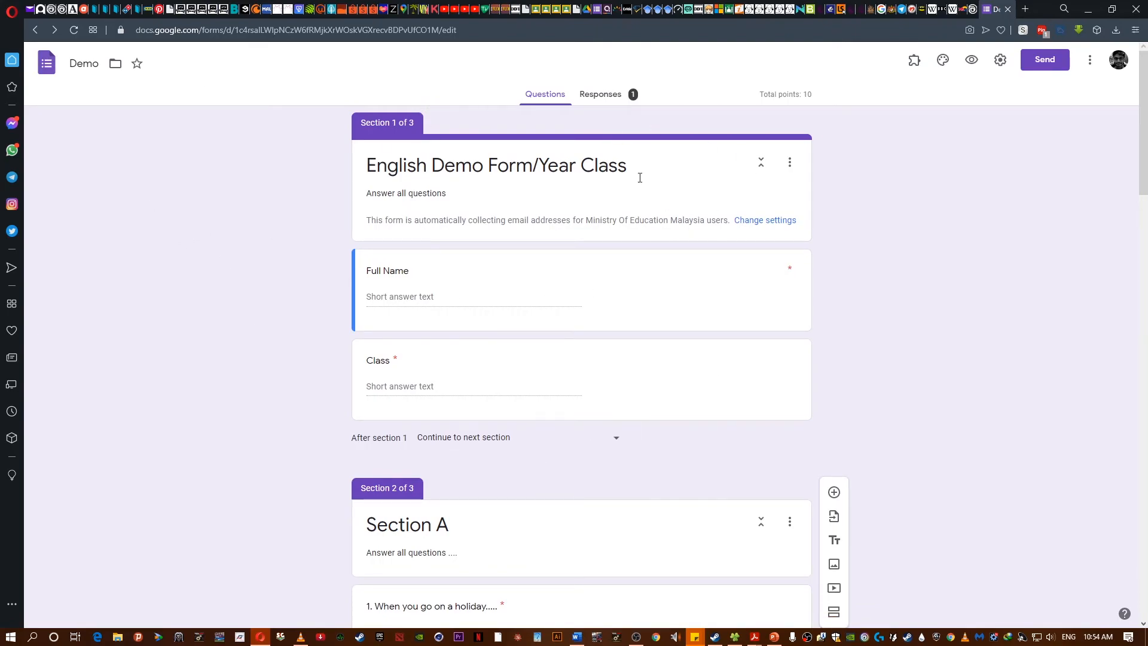
pyautogui.click(43, 69)
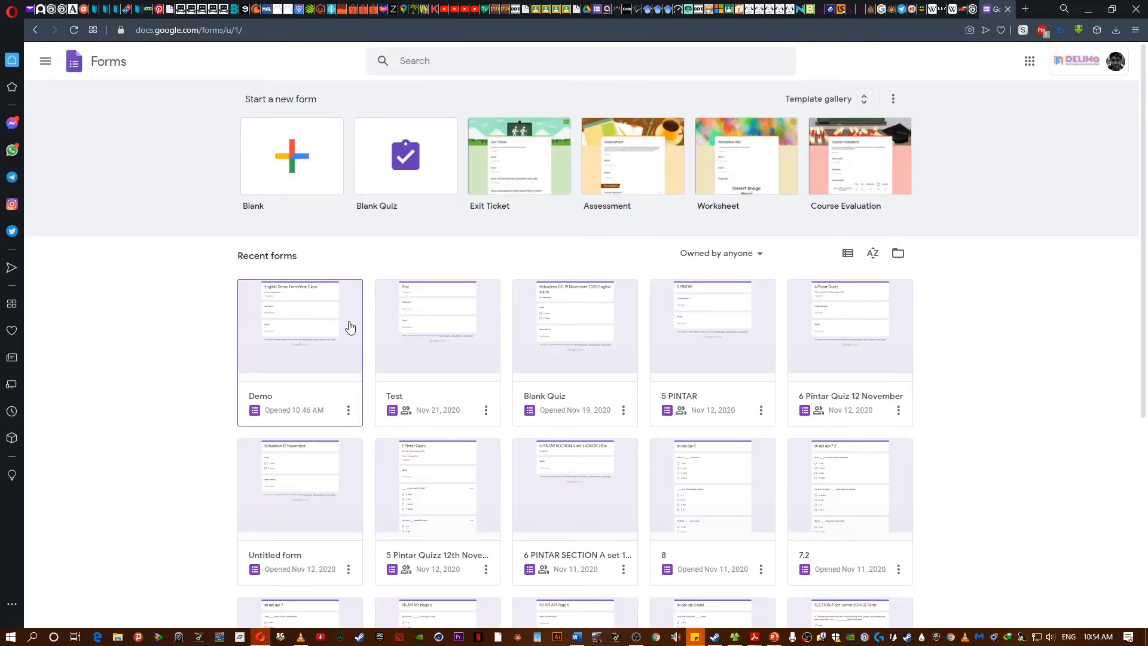
pyautogui.click(346, 412)
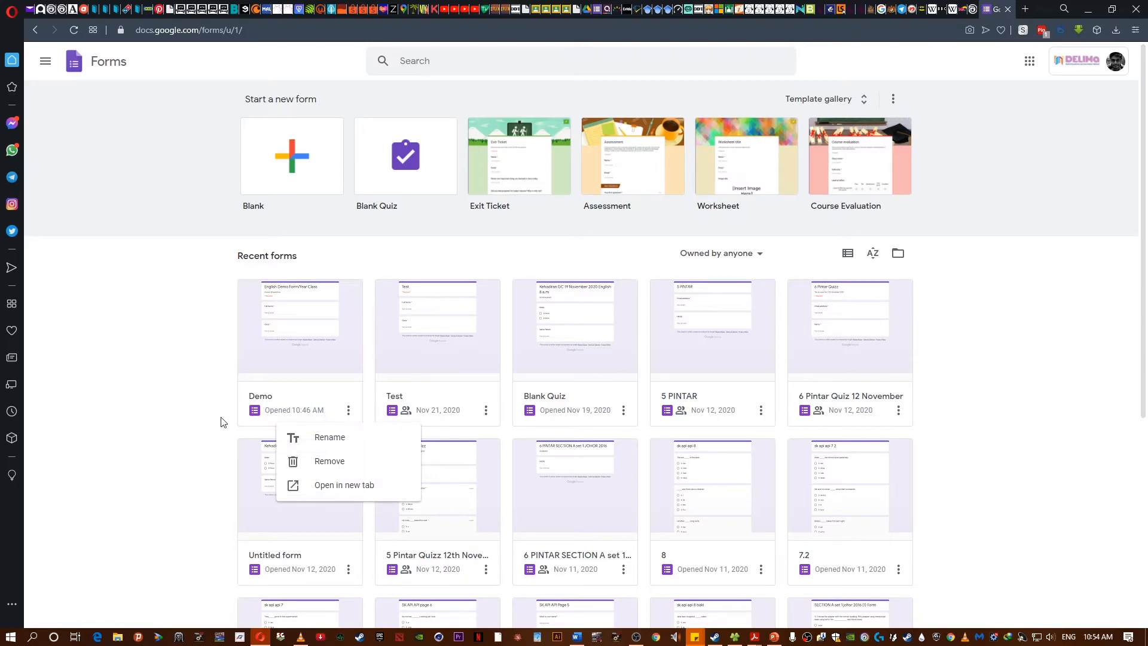
pyautogui.click(175, 412)
pyautogui.click(273, 330)
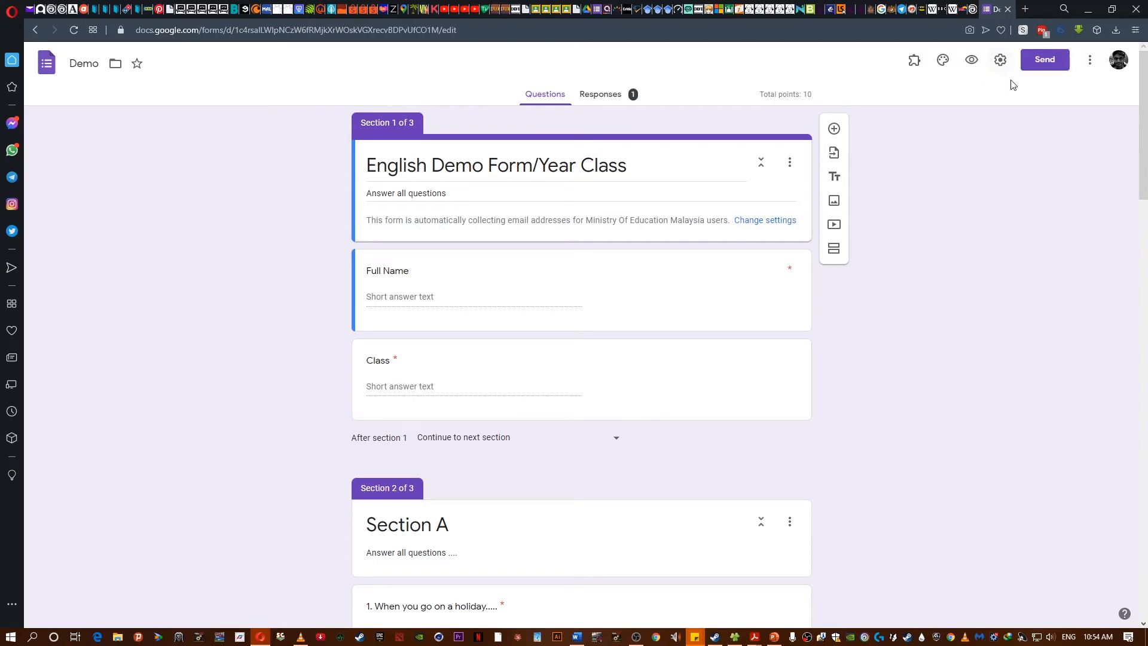
# - Open the collaborators dialog and change the form's link sharing from Restricted to Anyone with the link
pyautogui.click(1088, 70)
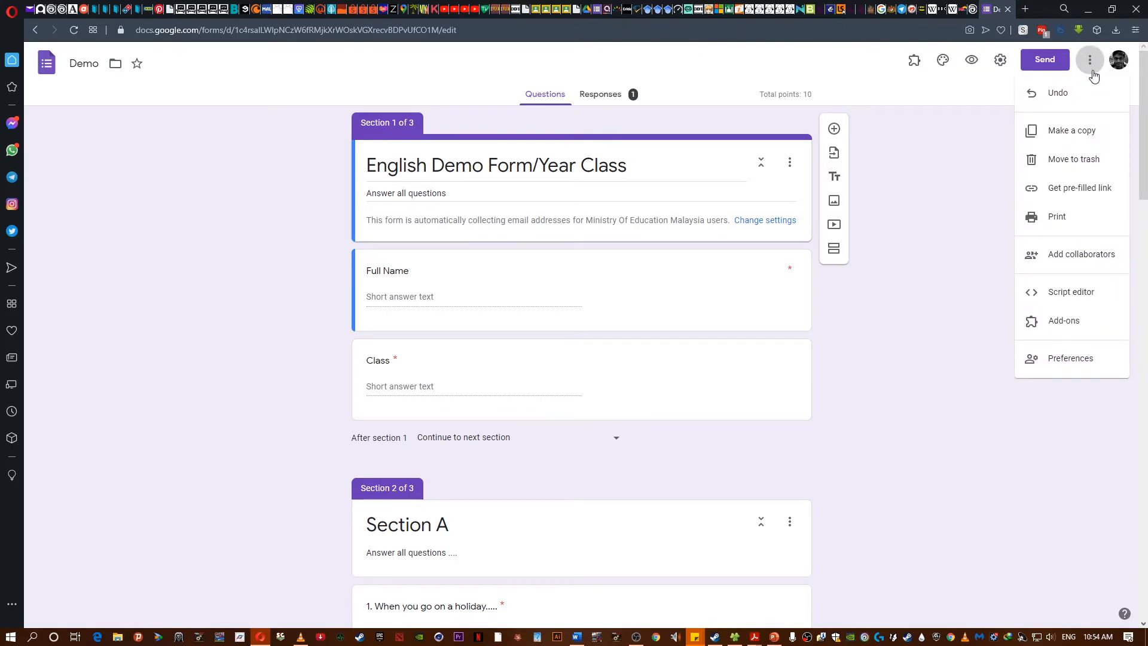
pyautogui.click(1080, 267)
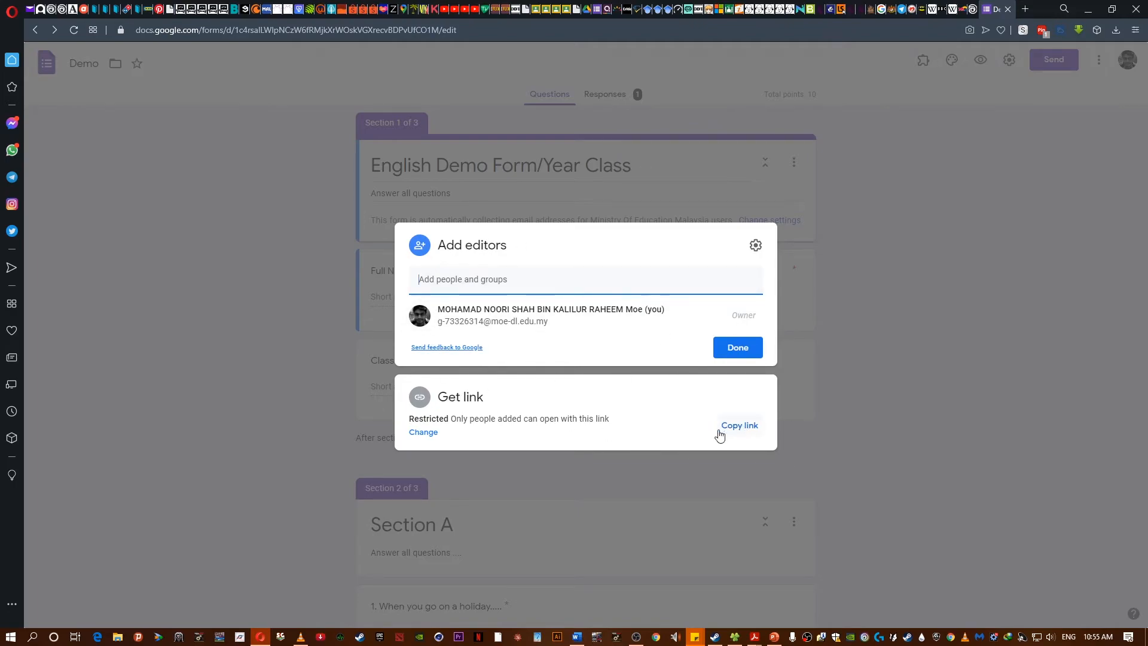
pyautogui.click(424, 431)
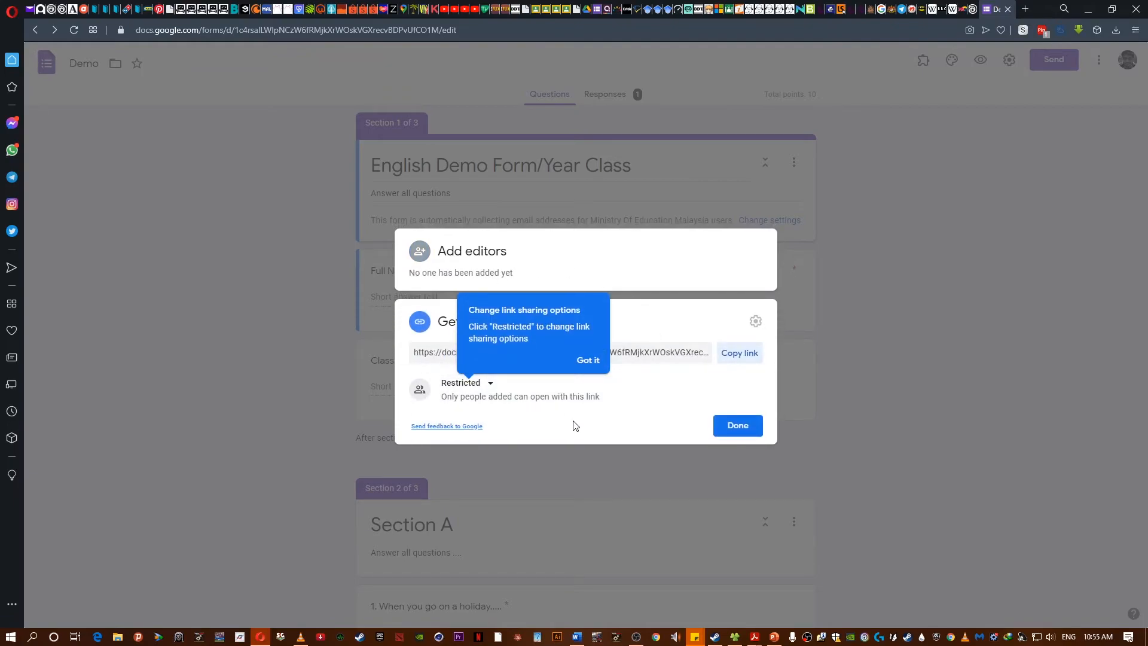
pyautogui.click(587, 360)
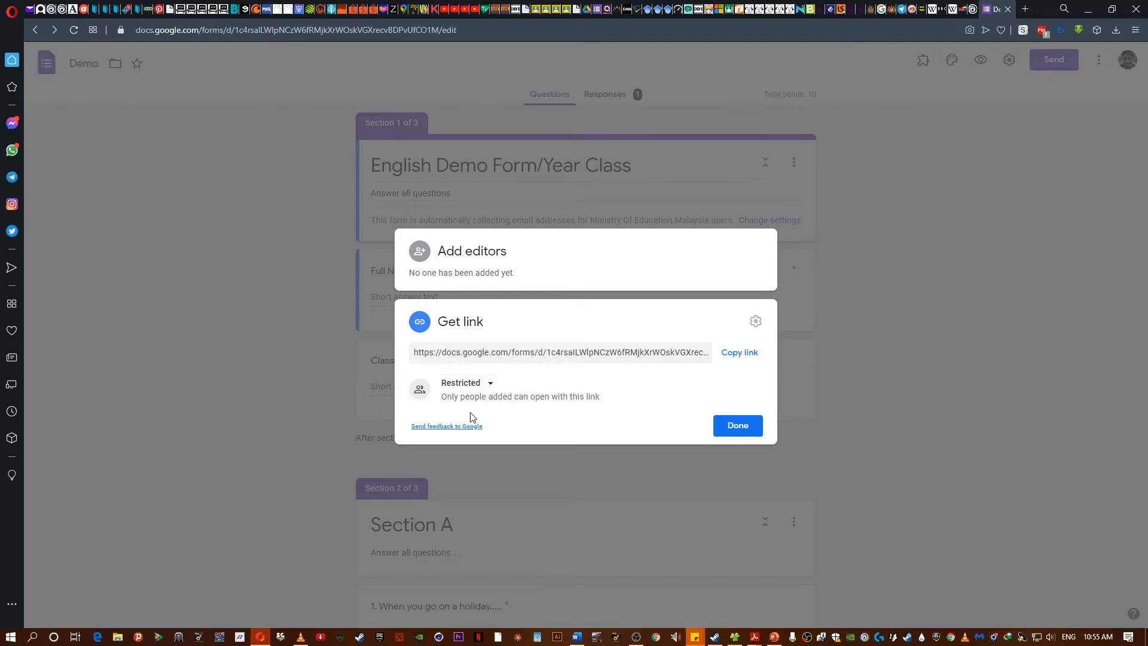
pyautogui.click(487, 382)
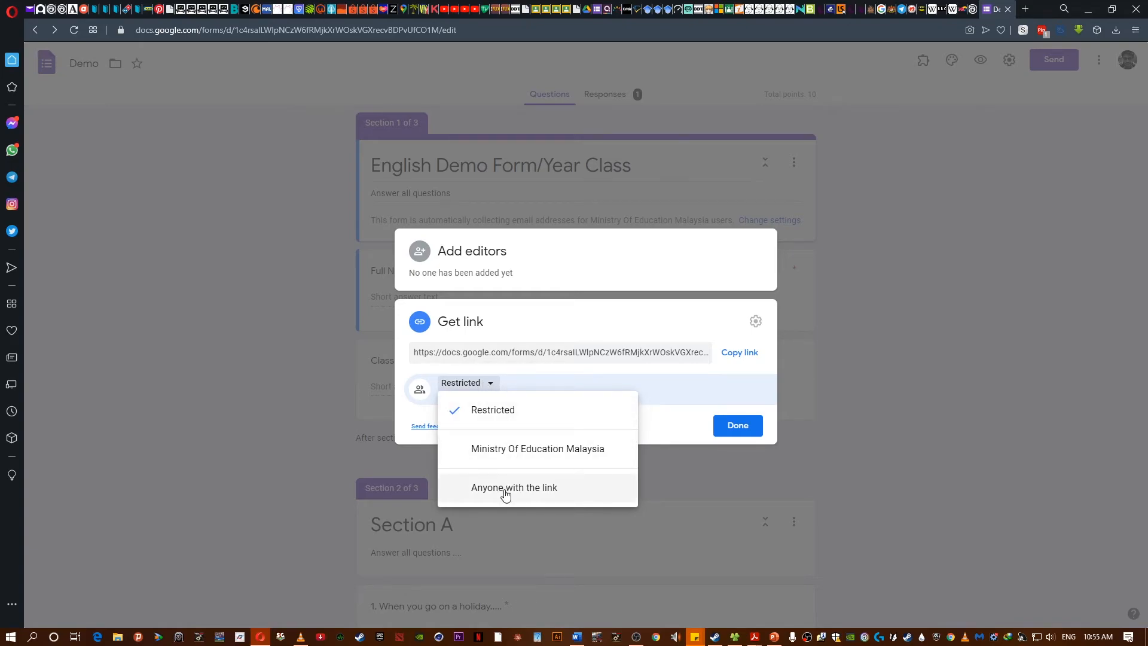
pyautogui.click(505, 489)
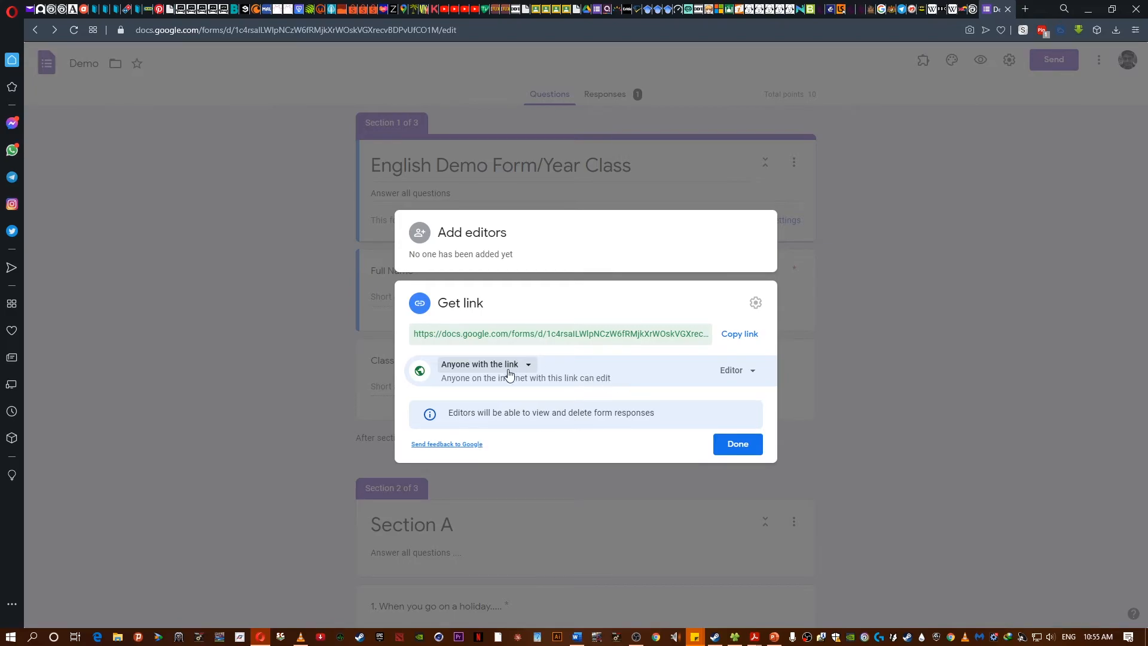
pyautogui.click(508, 367)
pyautogui.click(502, 390)
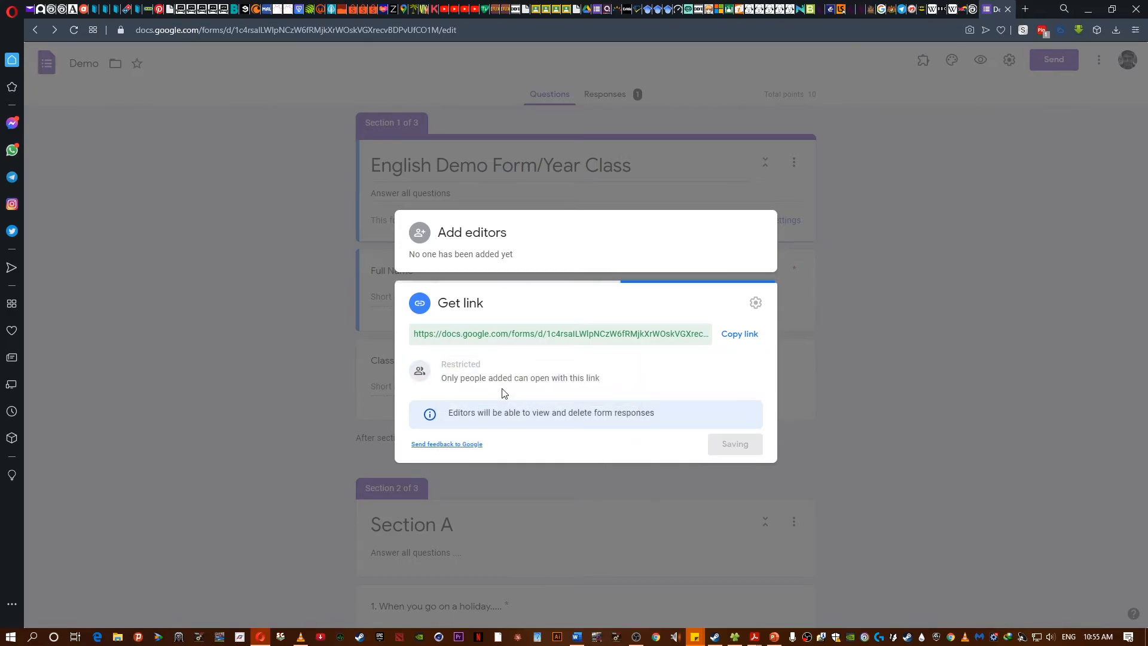
pyautogui.click(454, 382)
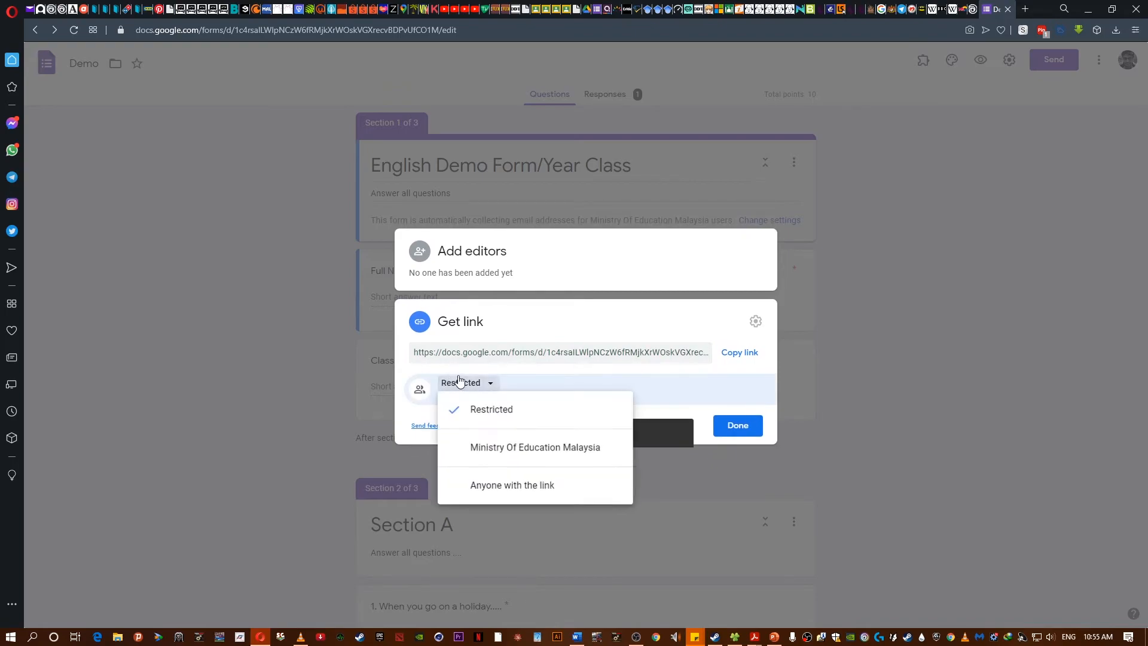
pyautogui.click(538, 484)
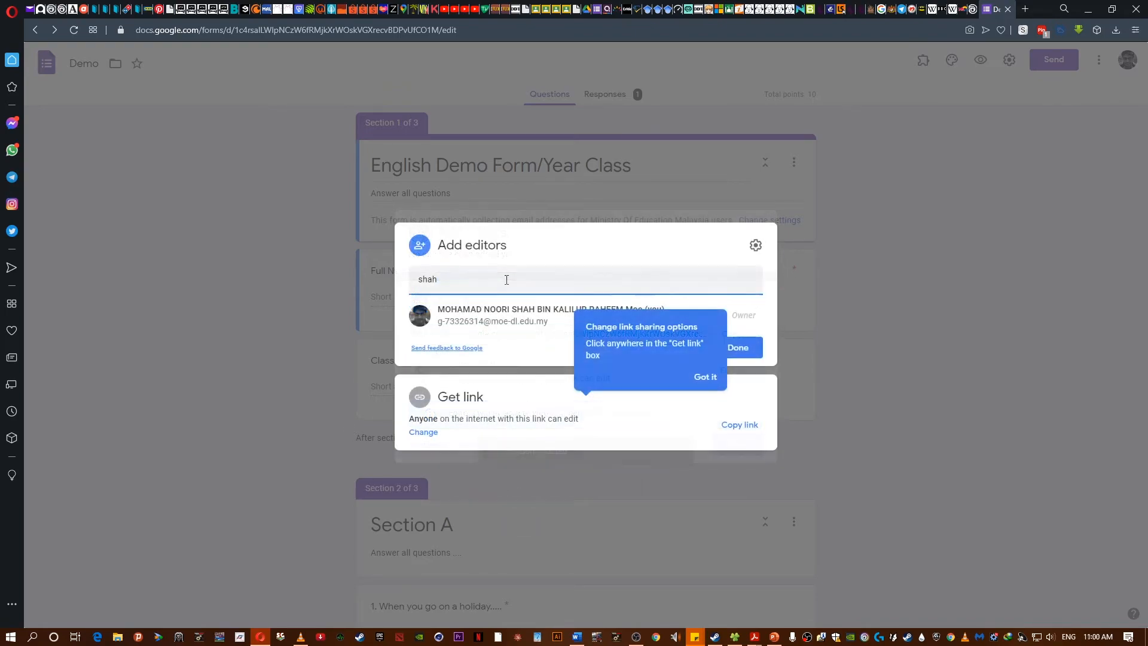
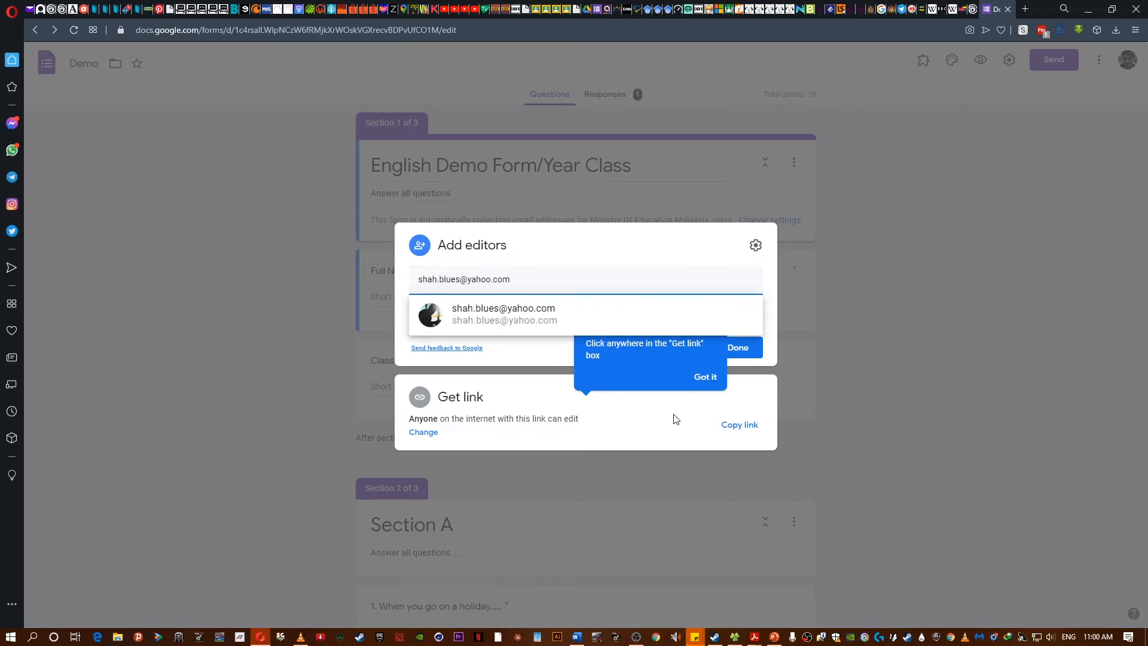
# - Add a collaborator as an editor by their e-mail address and send the invitation, sharing outside the organization anyway
pyautogui.click(538, 315)
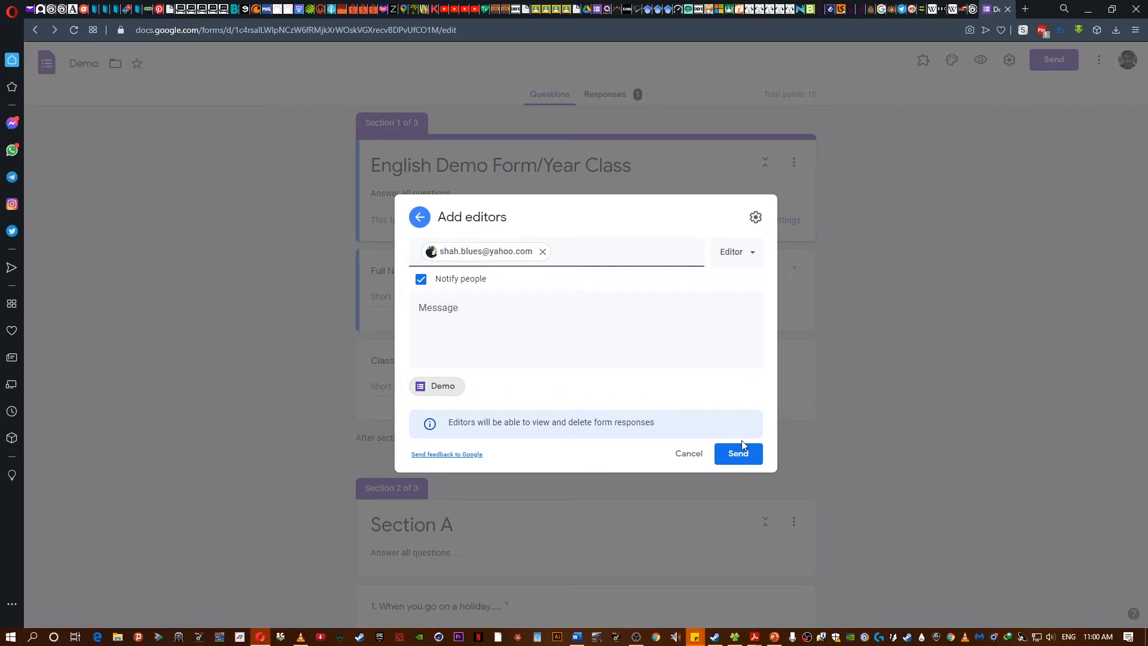
pyautogui.click(744, 250)
pyautogui.click(745, 257)
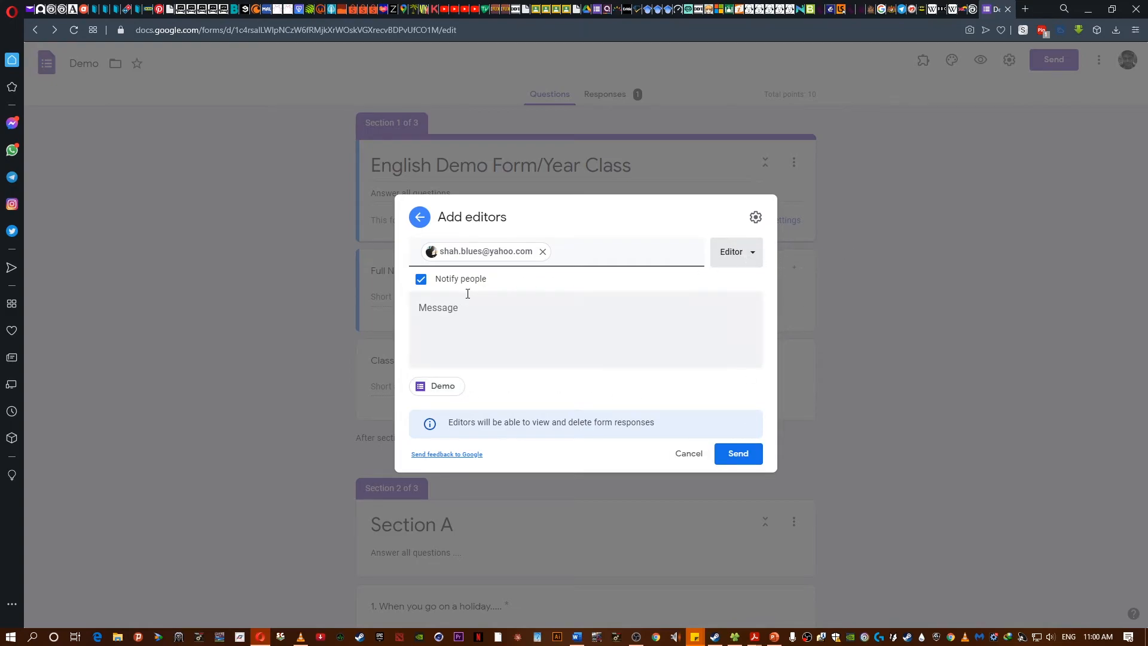
pyautogui.click(737, 458)
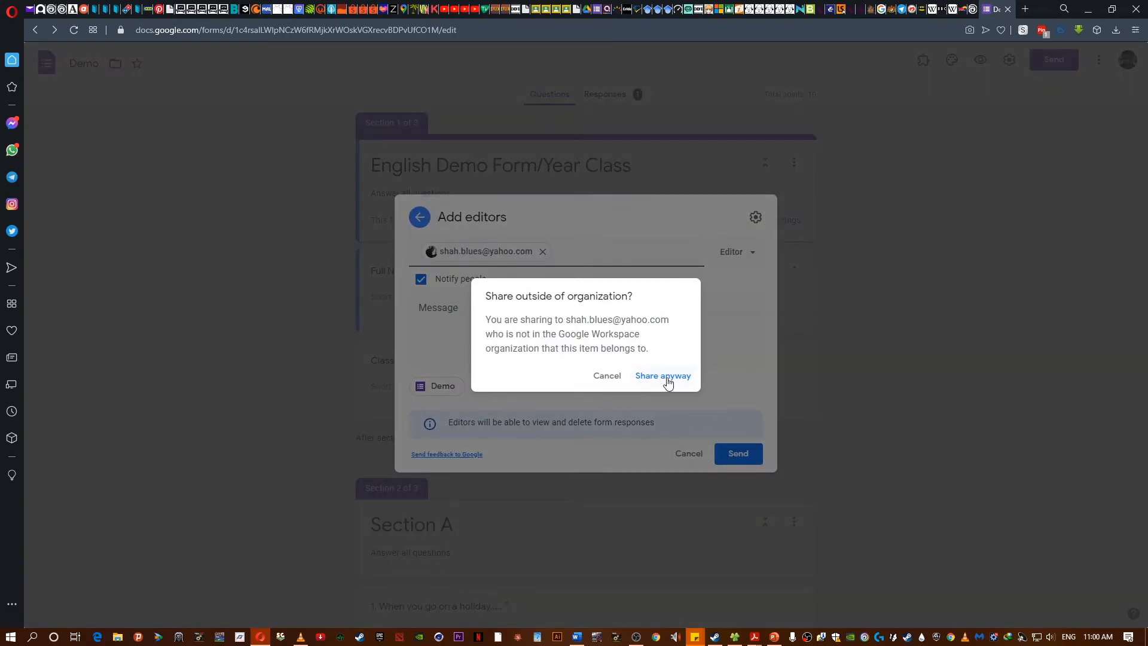
pyautogui.click(667, 381)
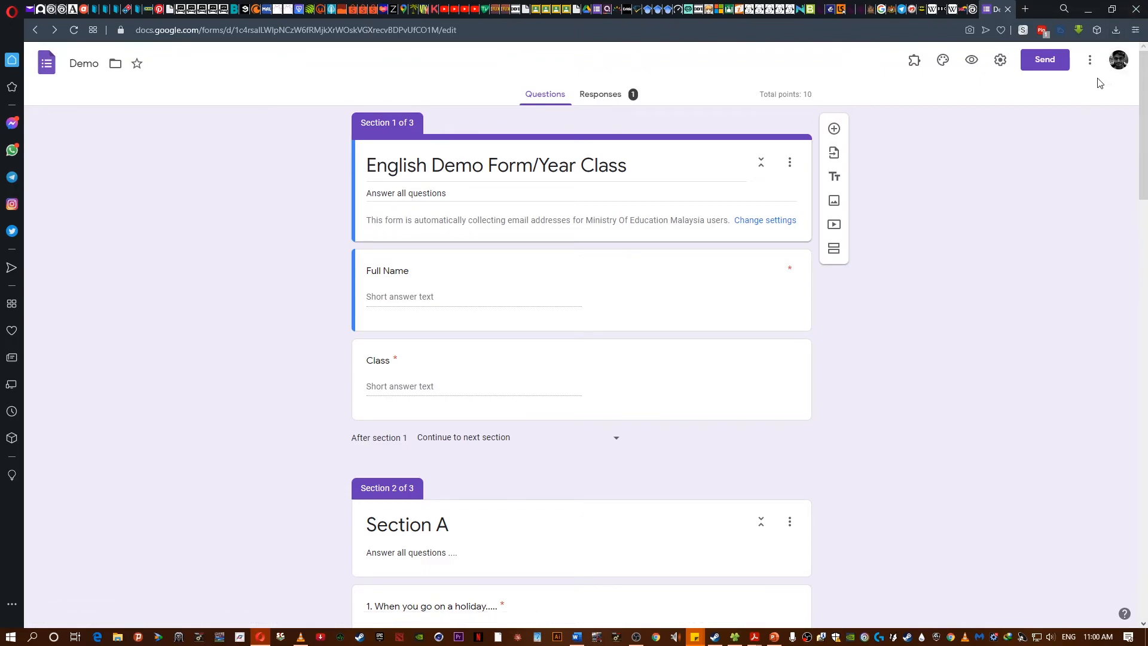
# - In a new tab, search for form and open Google Forms home to check the shared Demo form, switching between tabs
pyautogui.click(1026, 9)
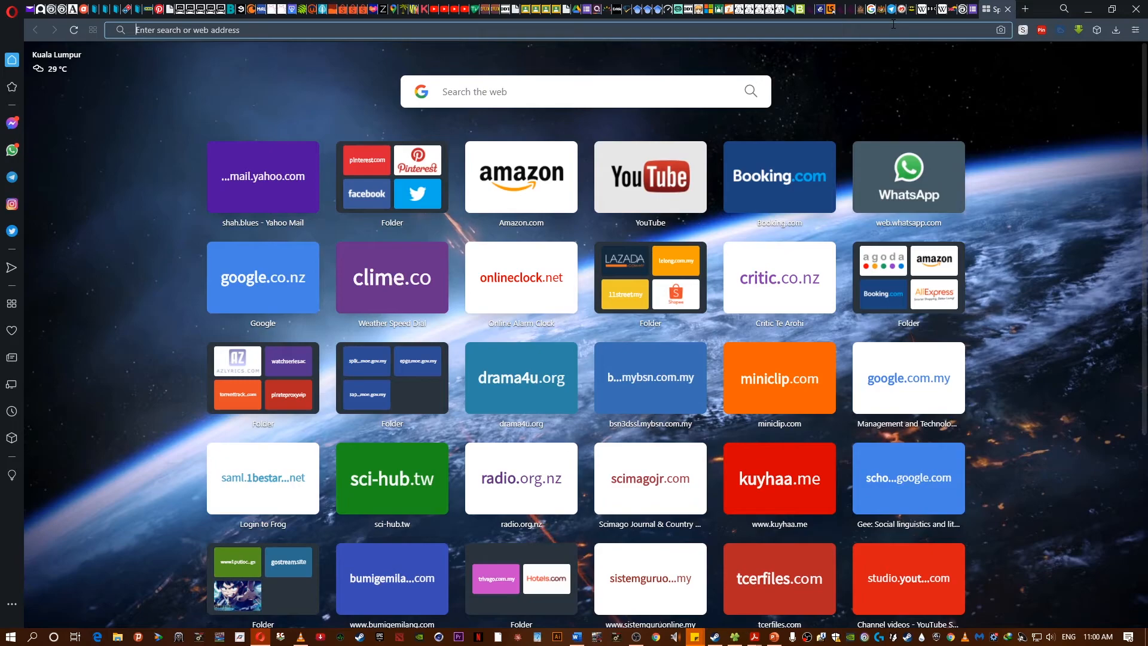
pyautogui.write('form')
pyautogui.press('Return')
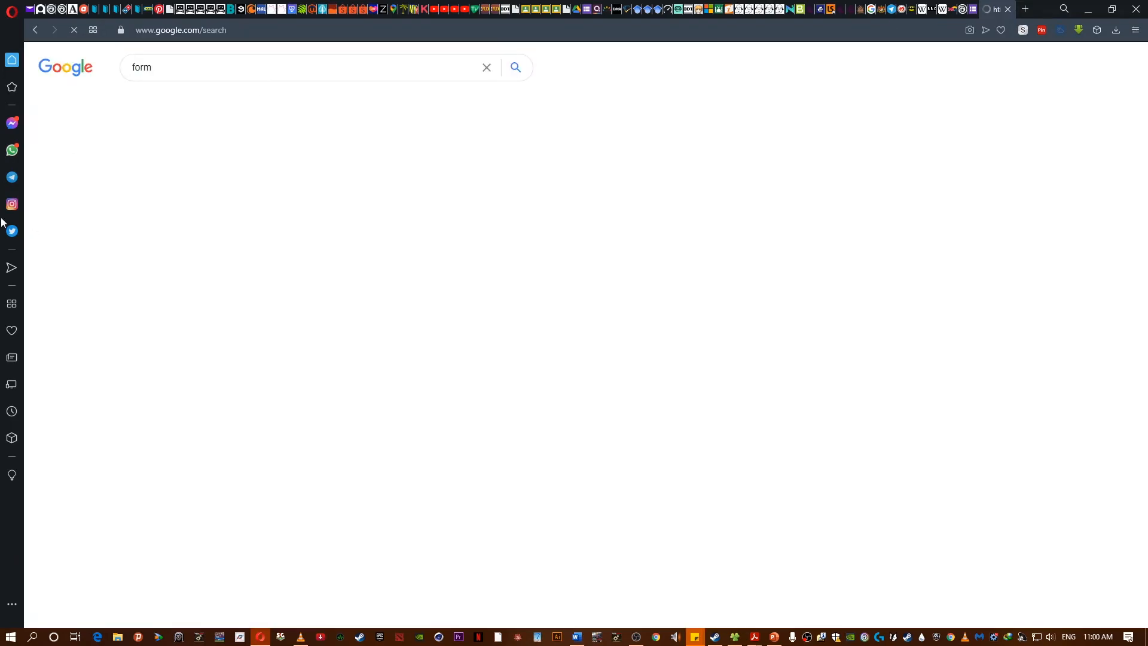
pyautogui.click(165, 234)
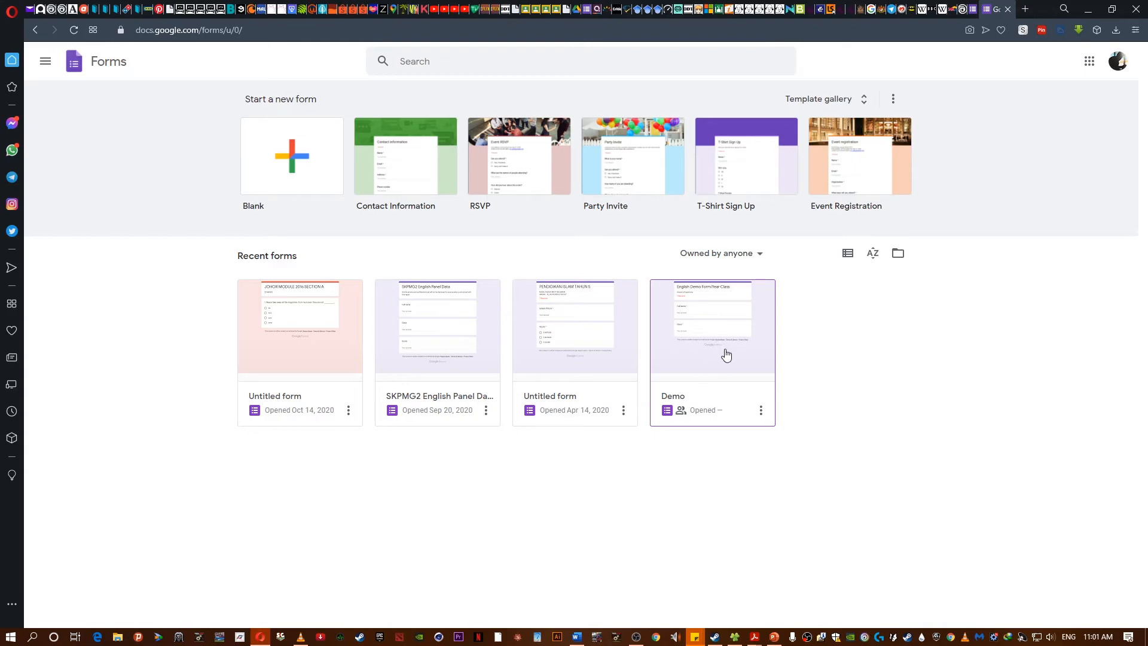
pyautogui.click(975, 9)
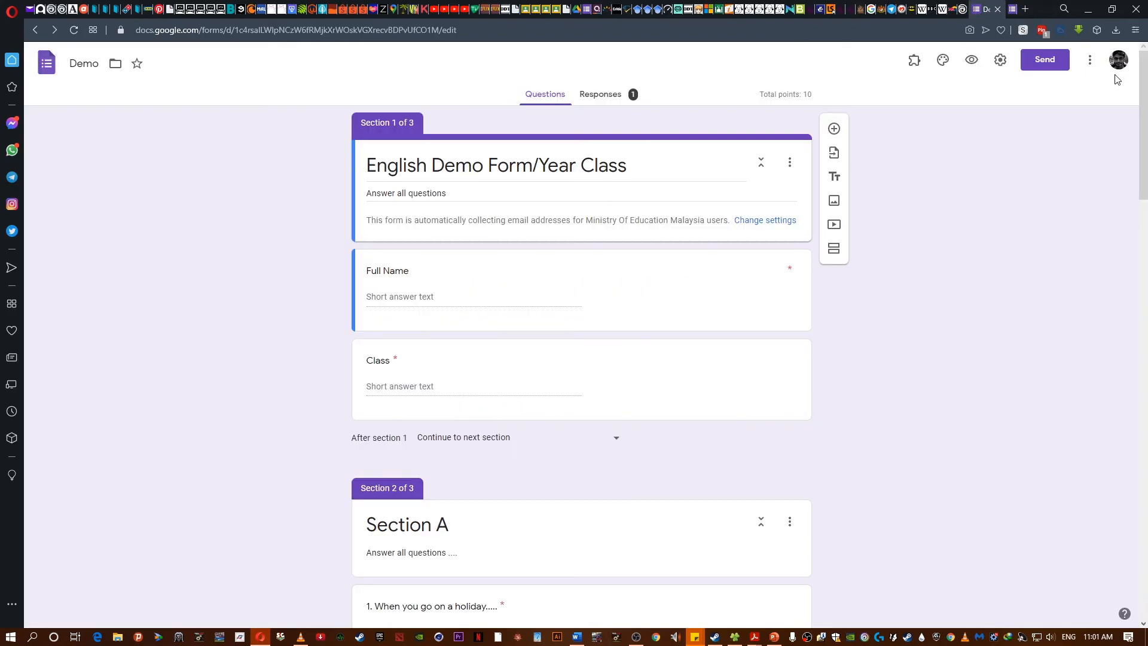
pyautogui.hotkey('ctrl', 'Tab')
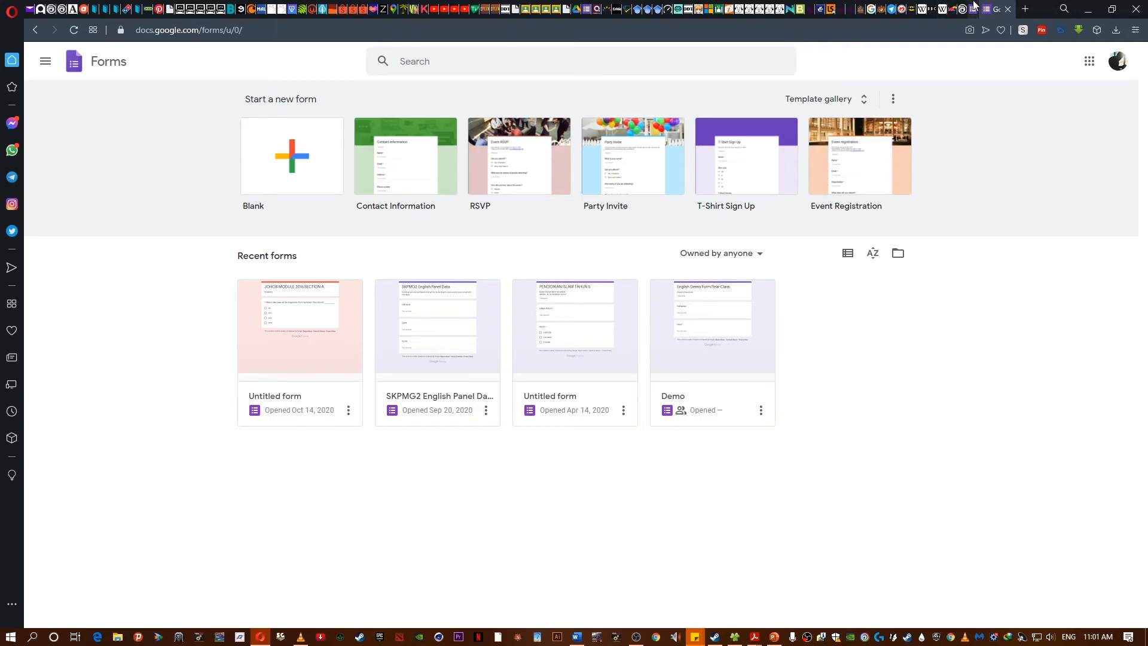
pyautogui.click(679, 359)
pyautogui.click(47, 62)
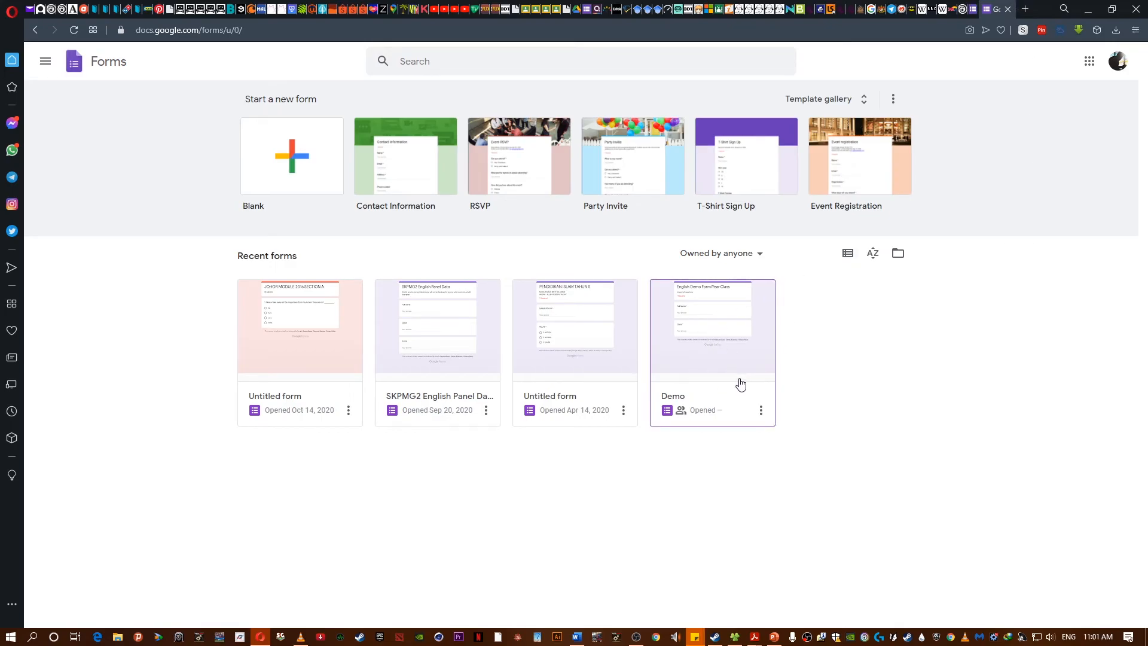
pyautogui.click(975, 8)
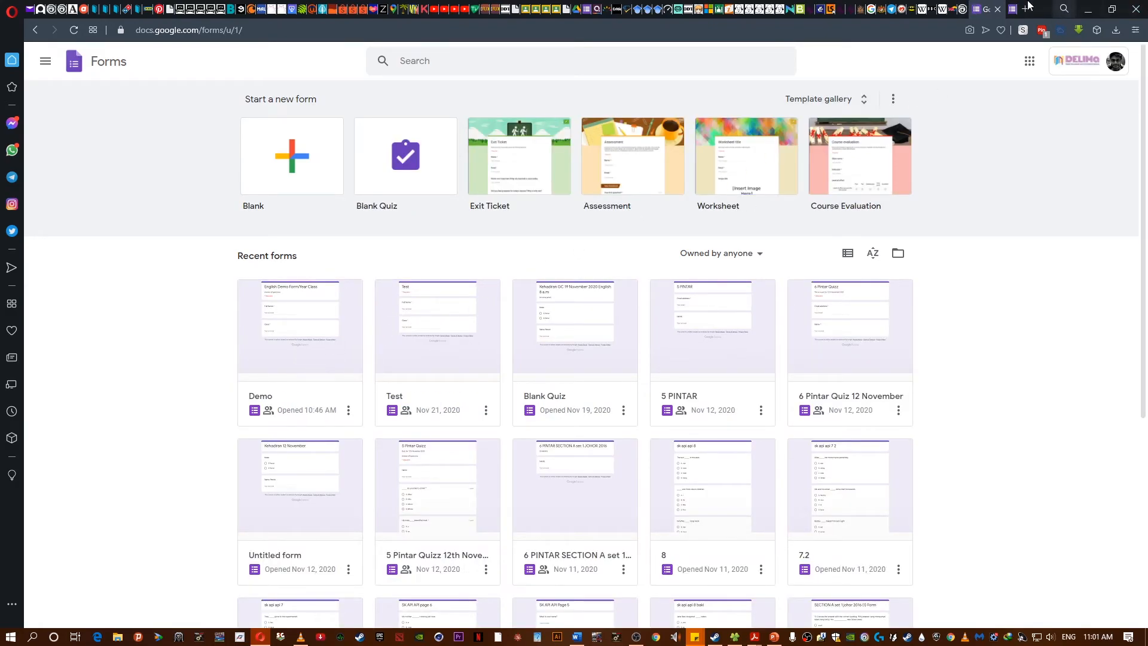
pyautogui.click(992, 8)
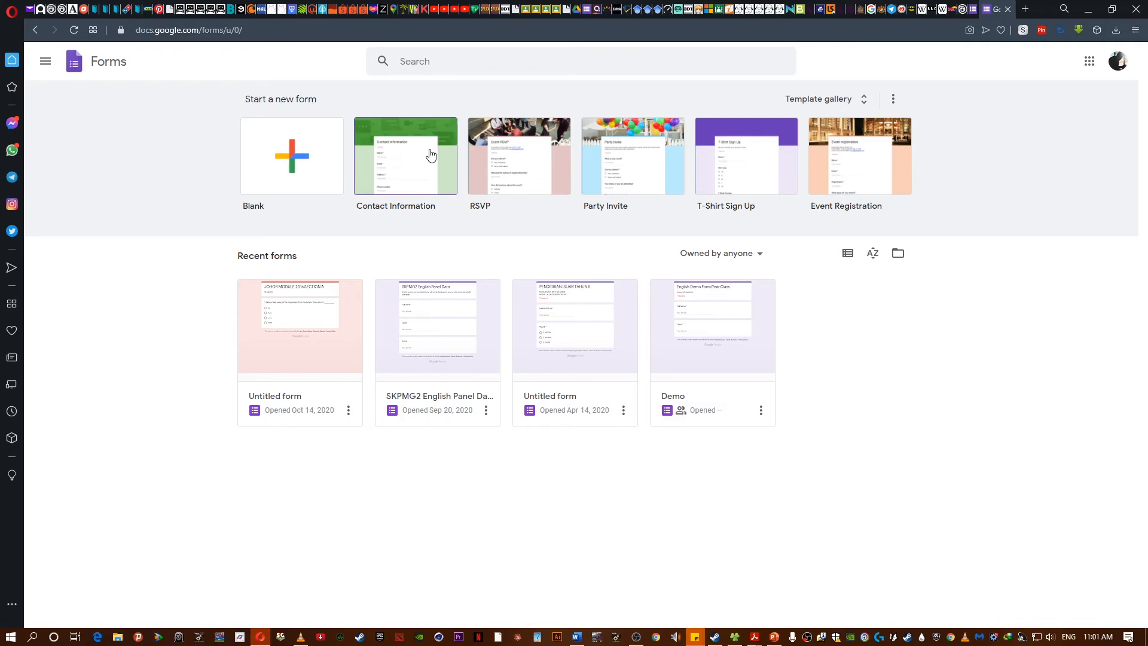
# - Create a new blank form and title it "Demo 2 for my class"
pyautogui.click(311, 151)
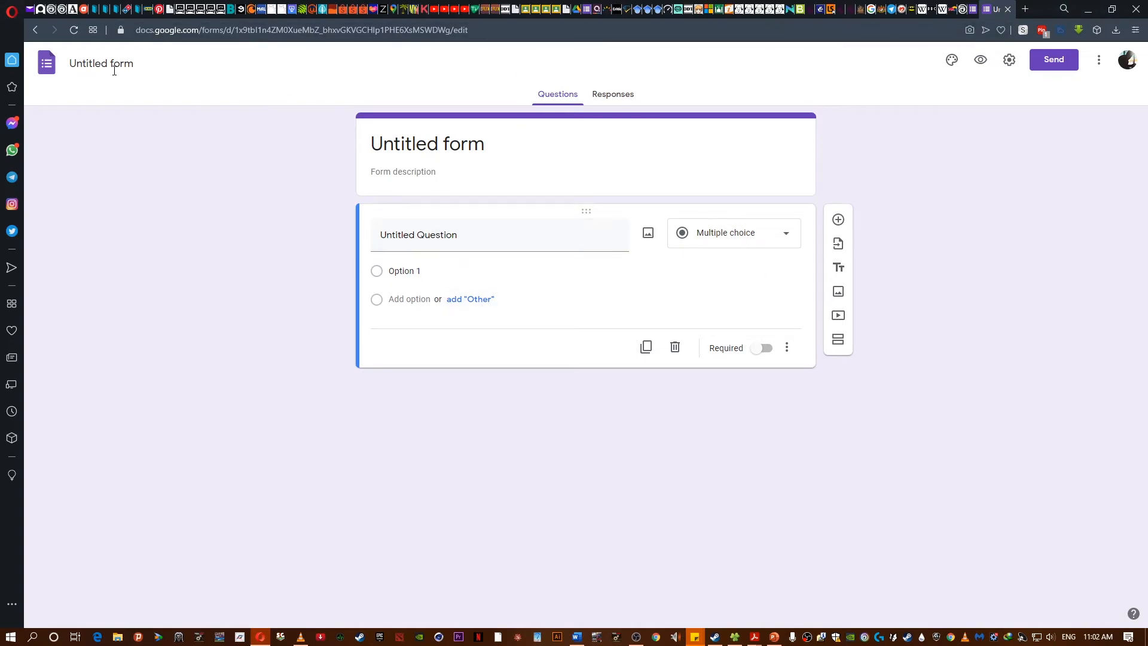
pyautogui.click(85, 61)
pyautogui.write('Demo 2 for my class')
pyautogui.click(489, 136)
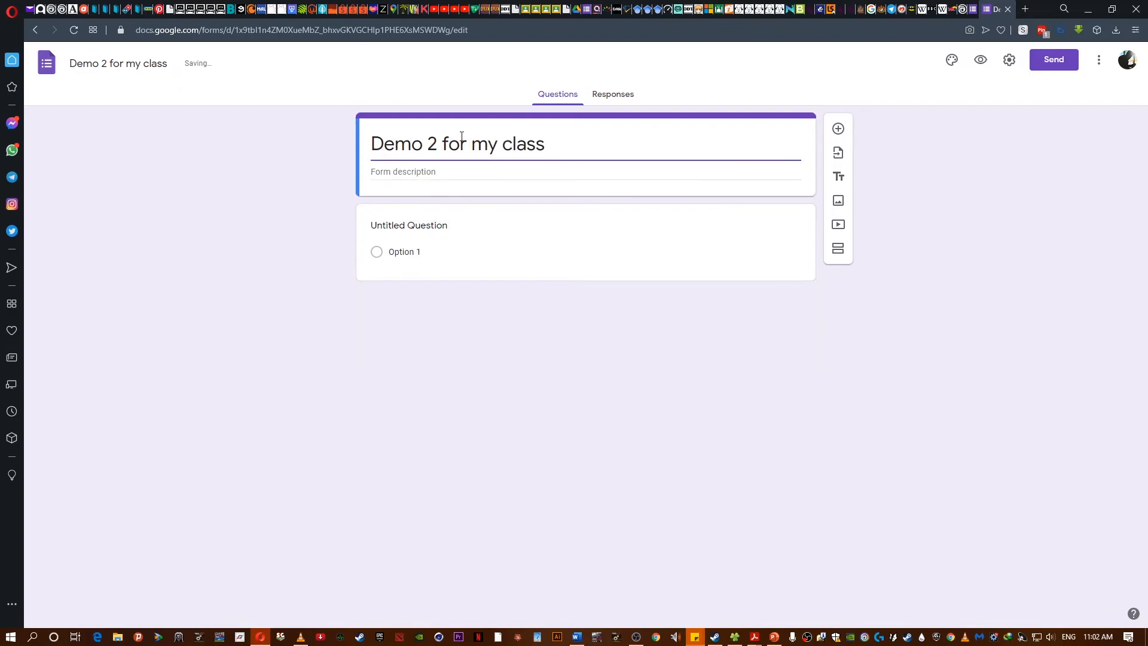
# - Delete the form's default untitled question
pyautogui.click(420, 232)
pyautogui.click(675, 346)
pyautogui.tripleClick(795, 155)
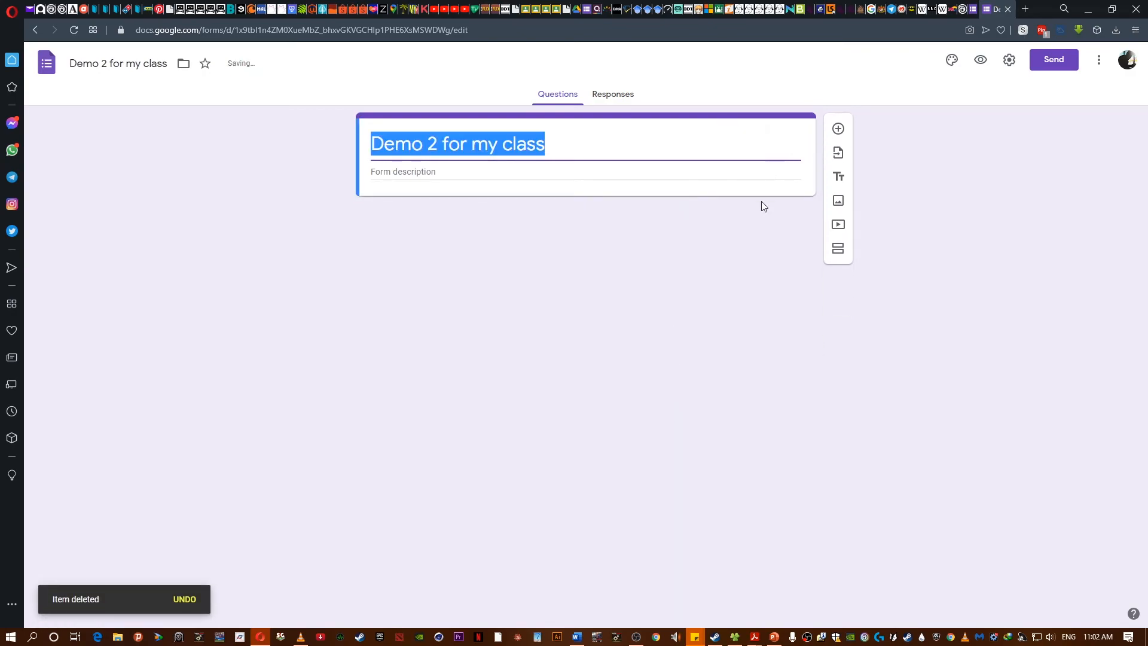
pyautogui.click(520, 209)
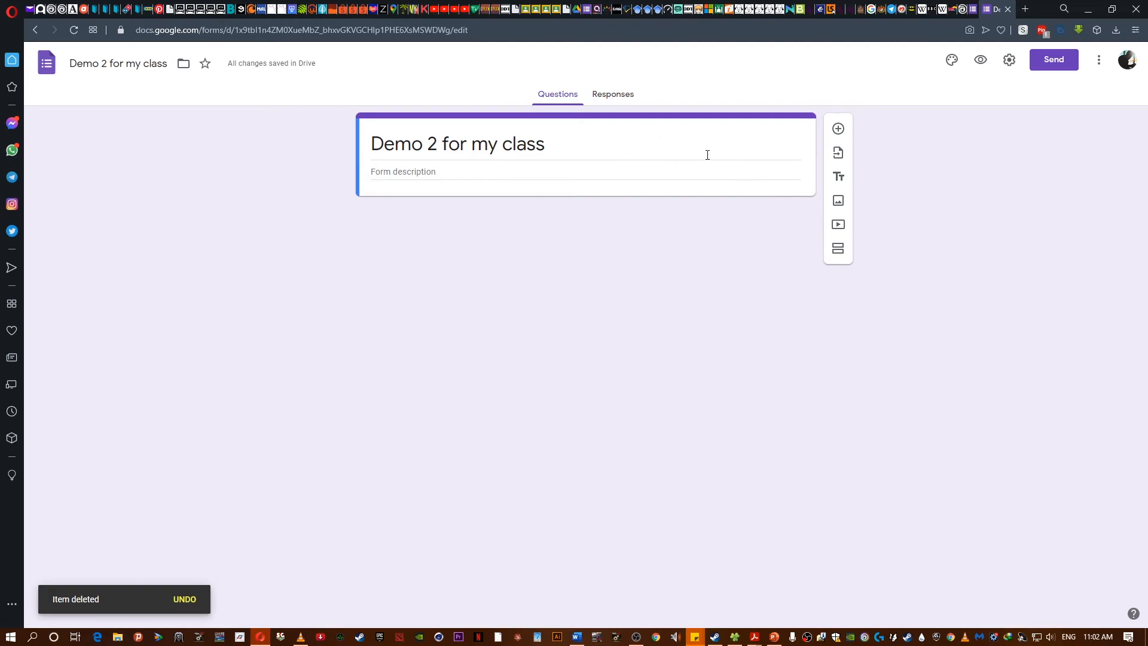
# - Import all questions and sections from the Demo form into this form
pyautogui.click(838, 154)
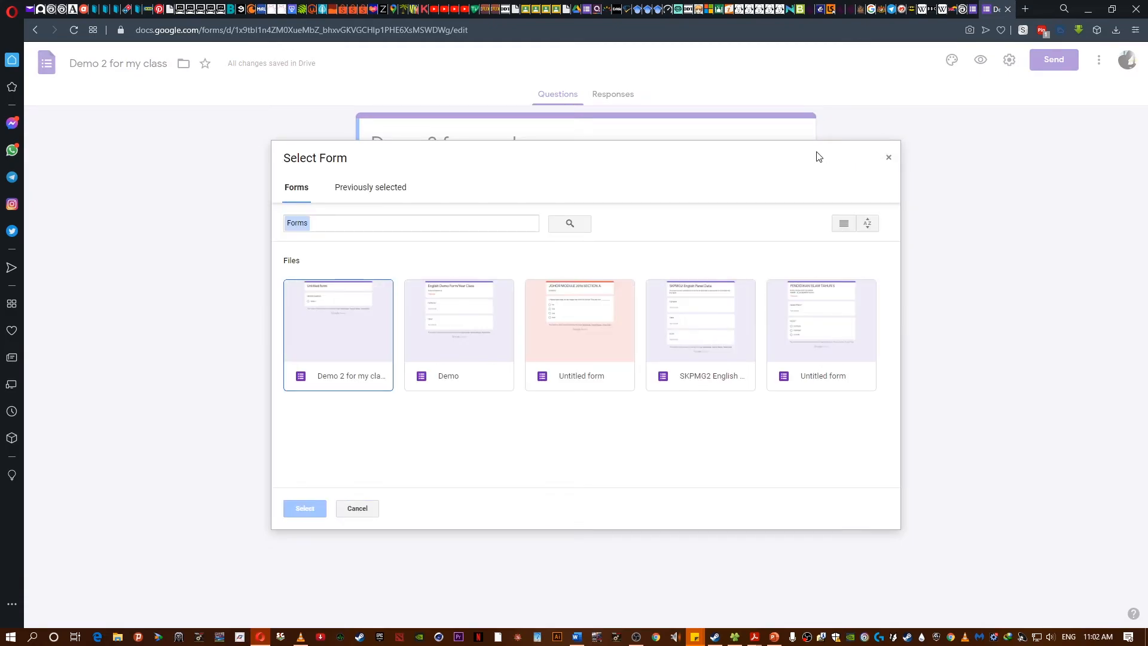
pyautogui.click(469, 339)
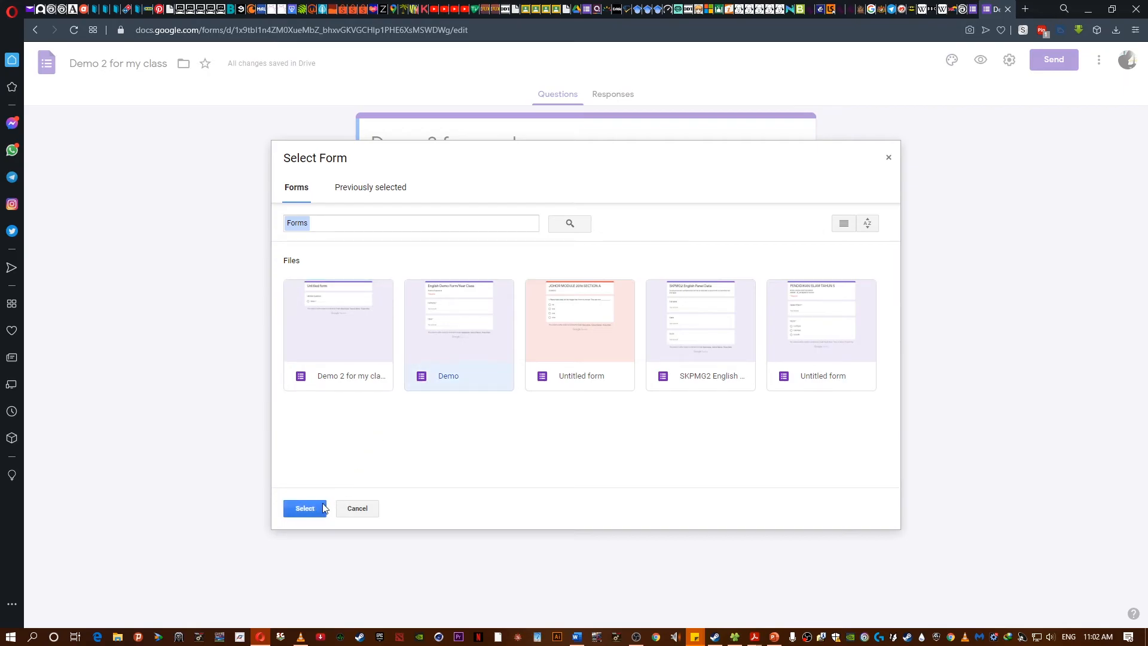
pyautogui.click(305, 509)
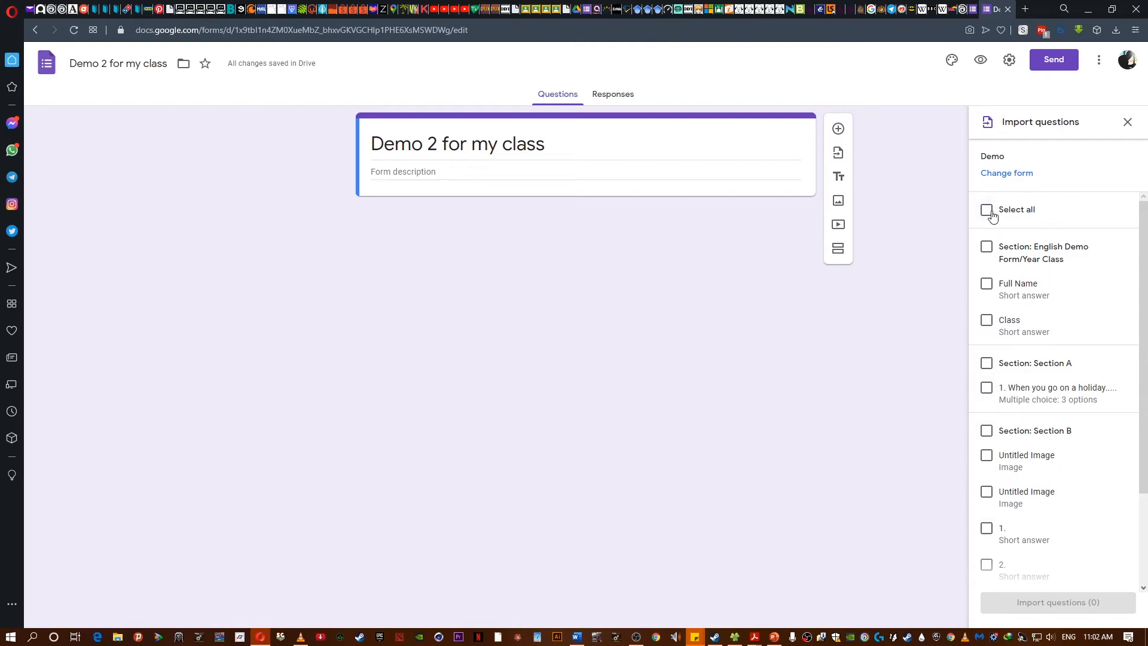
pyautogui.click(990, 214)
pyautogui.click(1023, 601)
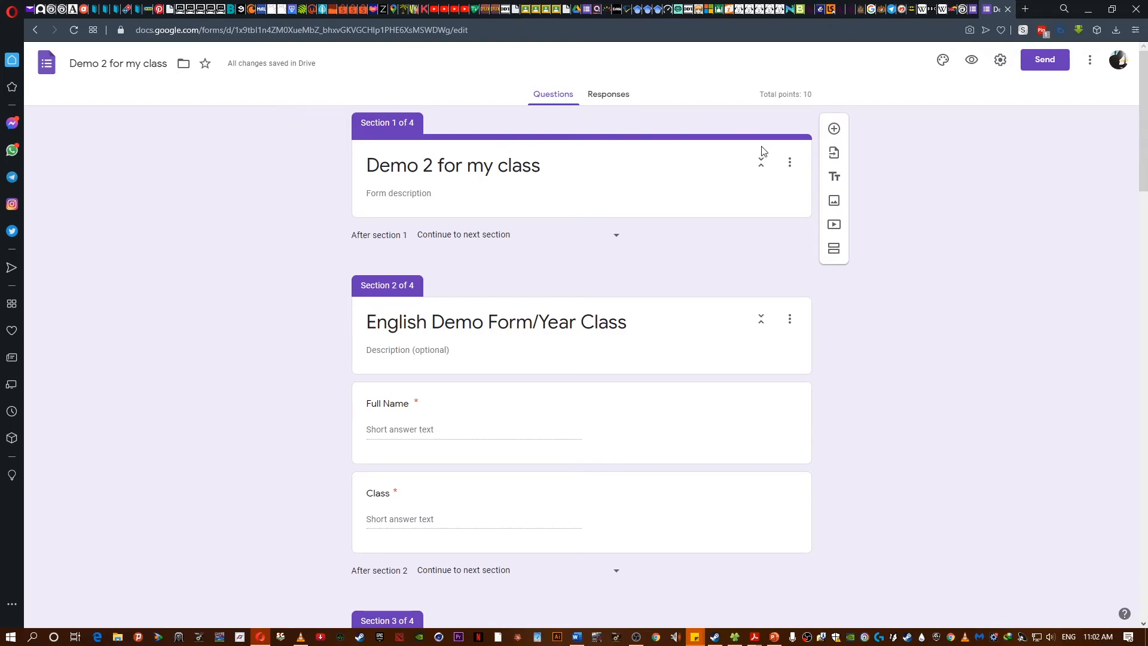
# - Delete the extra imported English Demo Form/Year Class section so its questions merge into the first section
pyautogui.click(790, 162)
pyautogui.click(798, 254)
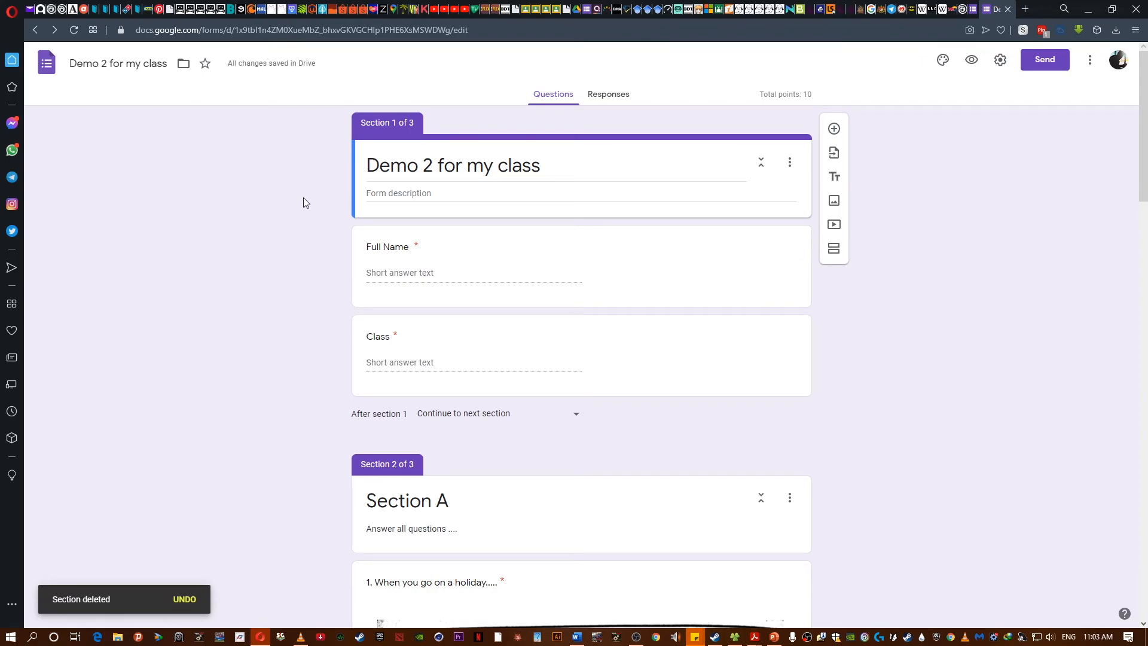
# - Change the form title to "Demo 2 for my 3 Awesome"
pyautogui.scroll(-20, 337, 230)
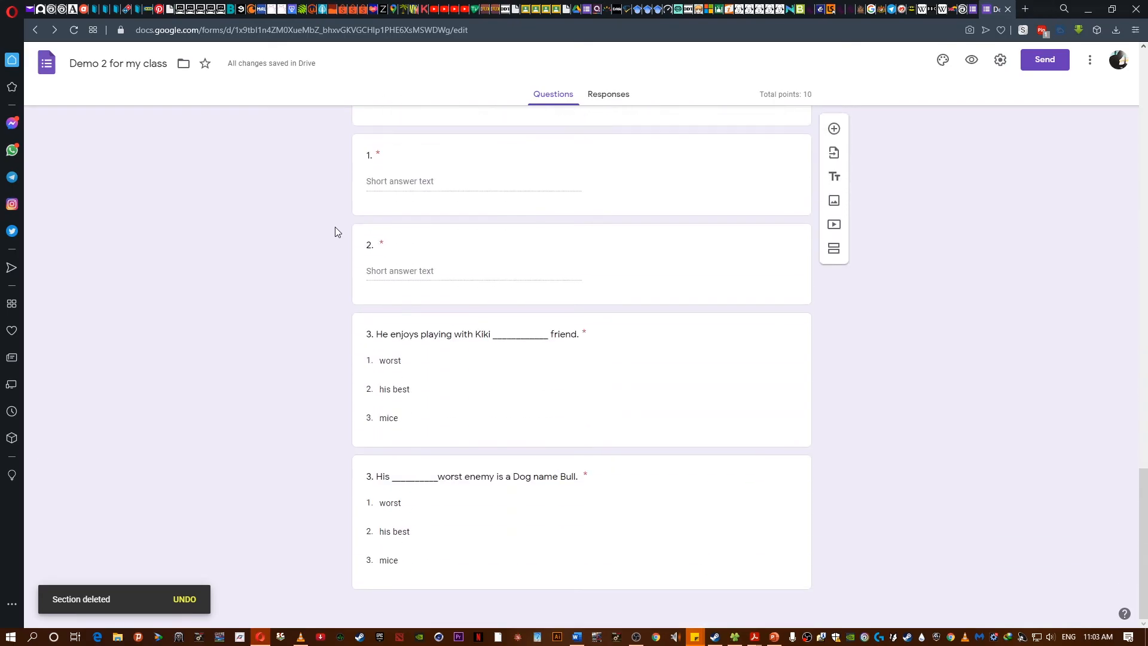
pyautogui.scroll(20, 334, 227)
pyautogui.scroll(-10, 333, 216)
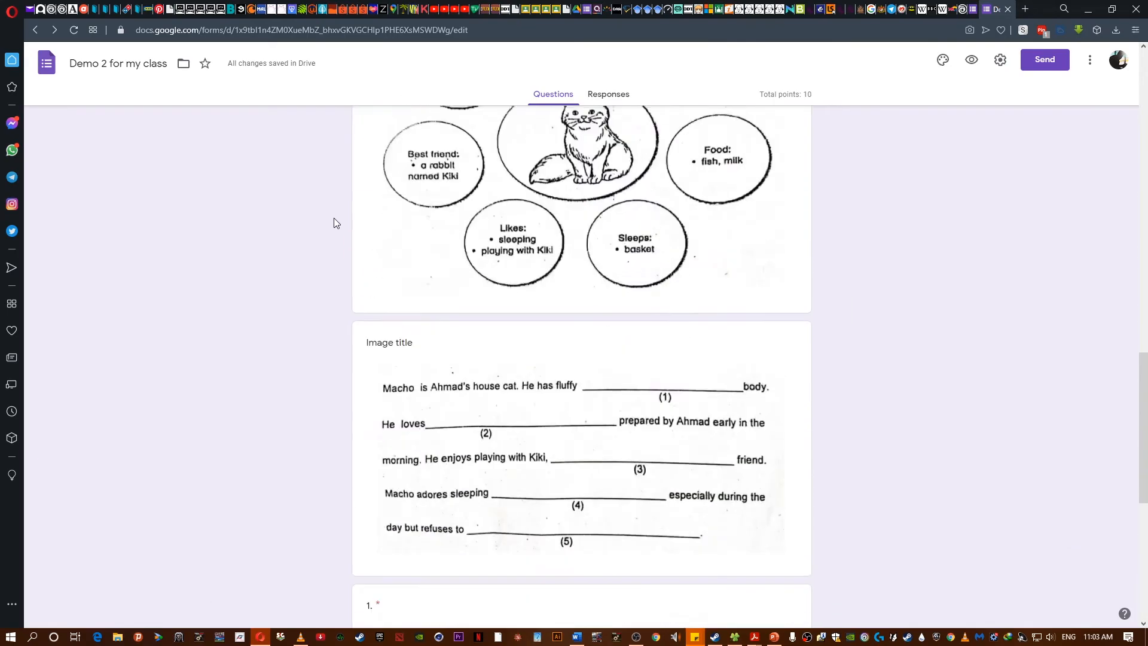
pyautogui.scroll(-8, 333, 218)
pyautogui.scroll(15, 334, 216)
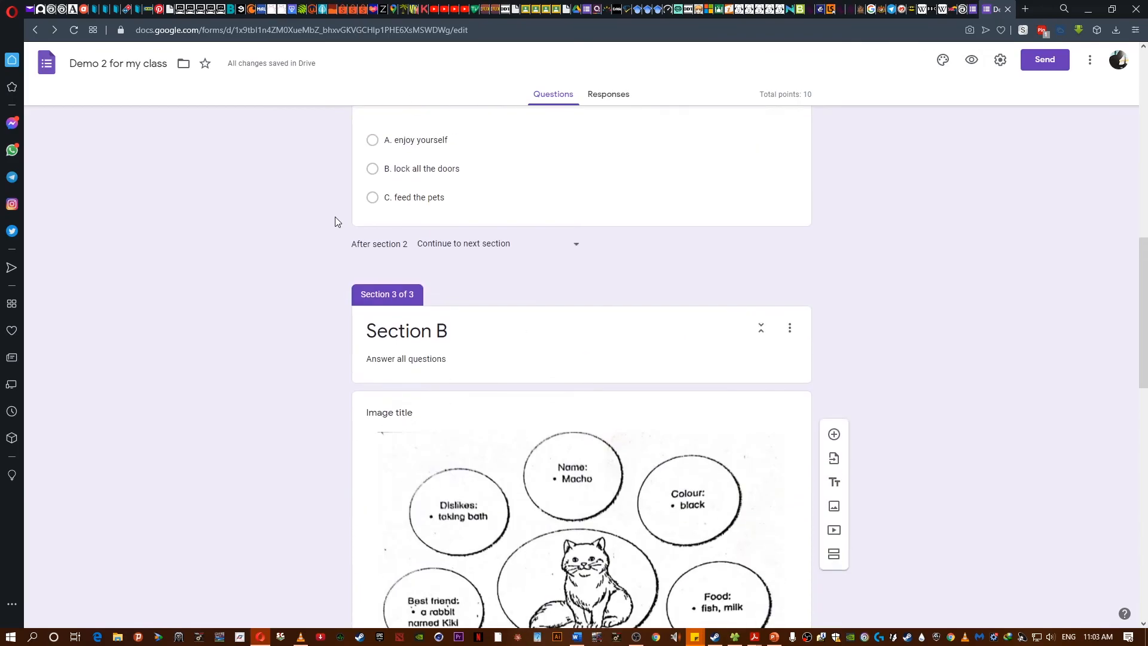
pyautogui.scroll(15, 335, 217)
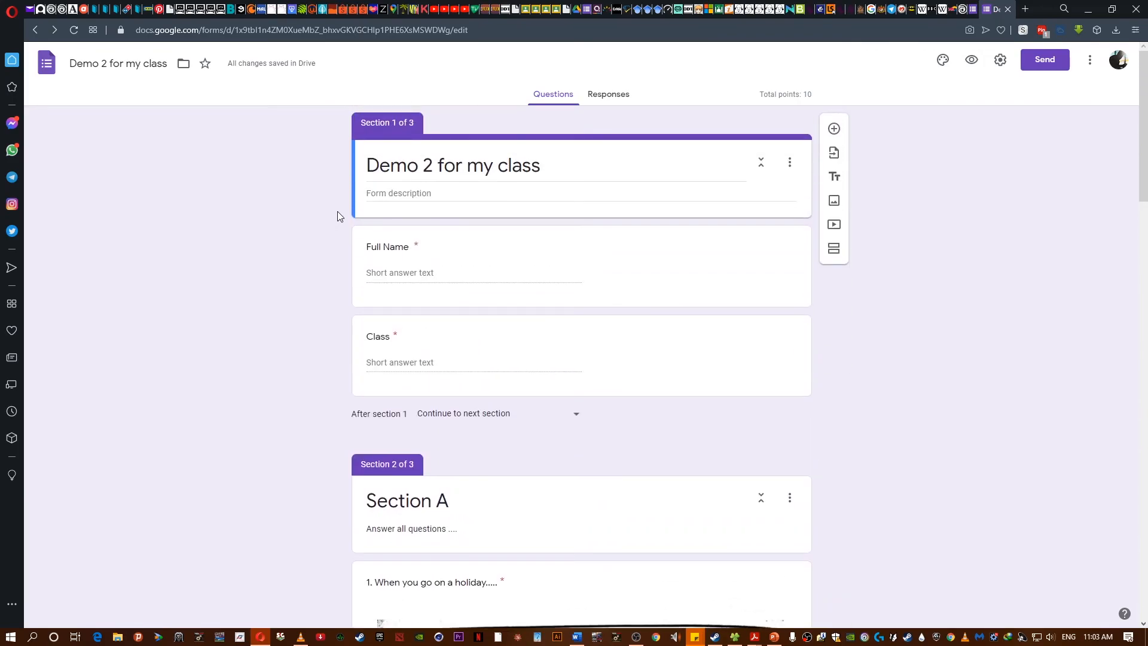
pyautogui.tripleClick(560, 166)
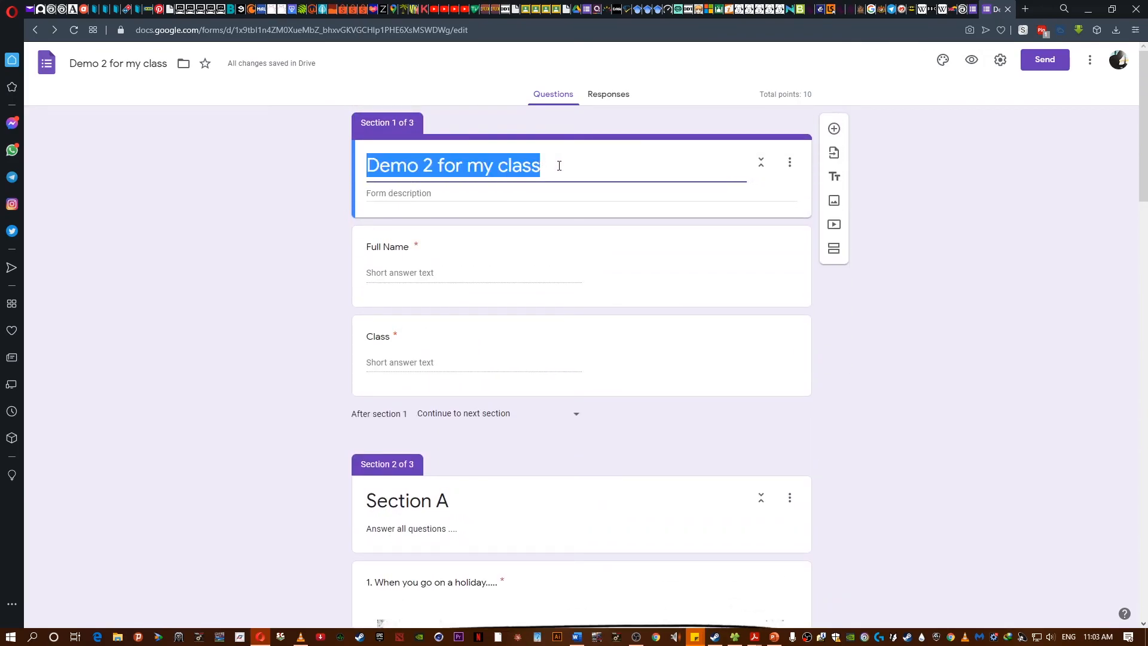
pyautogui.moveTo(545, 168); pyautogui.dragTo(466, 168)
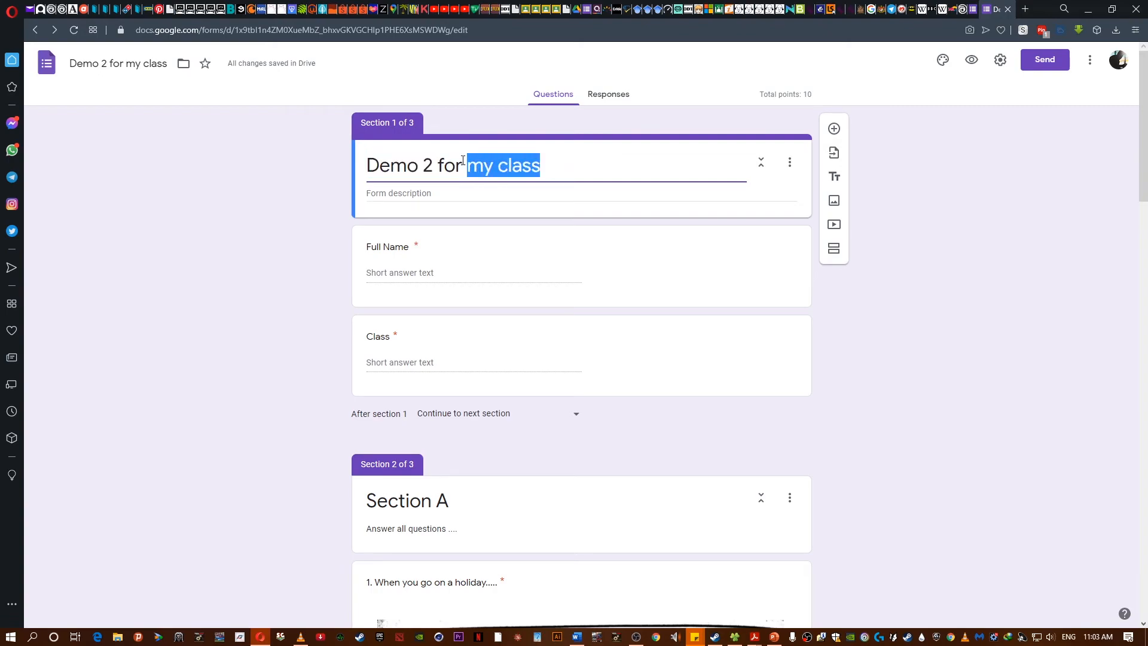
pyautogui.click(146, 71)
pyautogui.moveTo(541, 166); pyautogui.dragTo(494, 166)
pyautogui.write('3 Awesome')
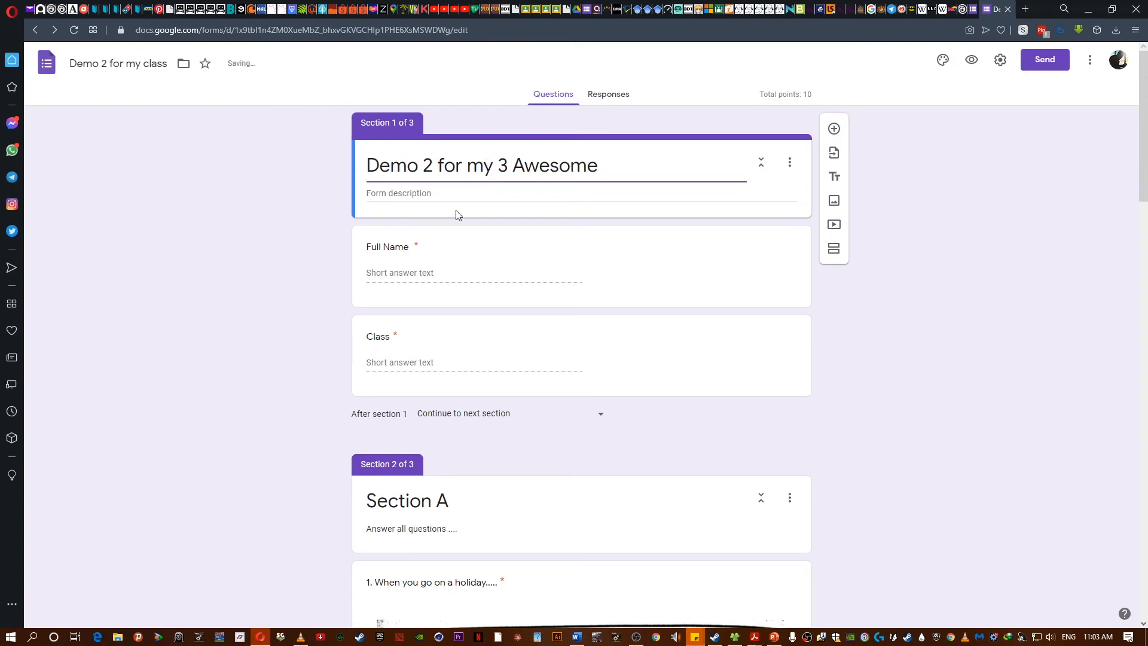
# - Rename the form file as "Demo 2 for 3 Awesome"
pyautogui.click(160, 63)
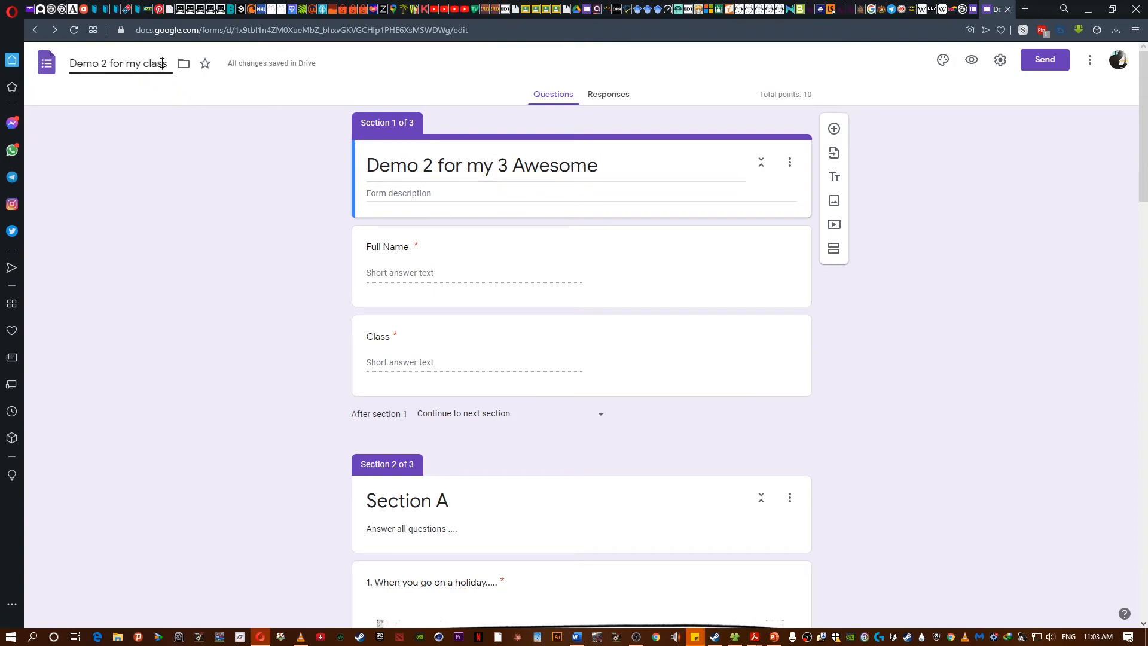
pyautogui.moveTo(165, 64); pyautogui.dragTo(131, 67)
pyautogui.press('BackSpace')
pyautogui.write('3 Awesome')
pyautogui.click(134, 172)
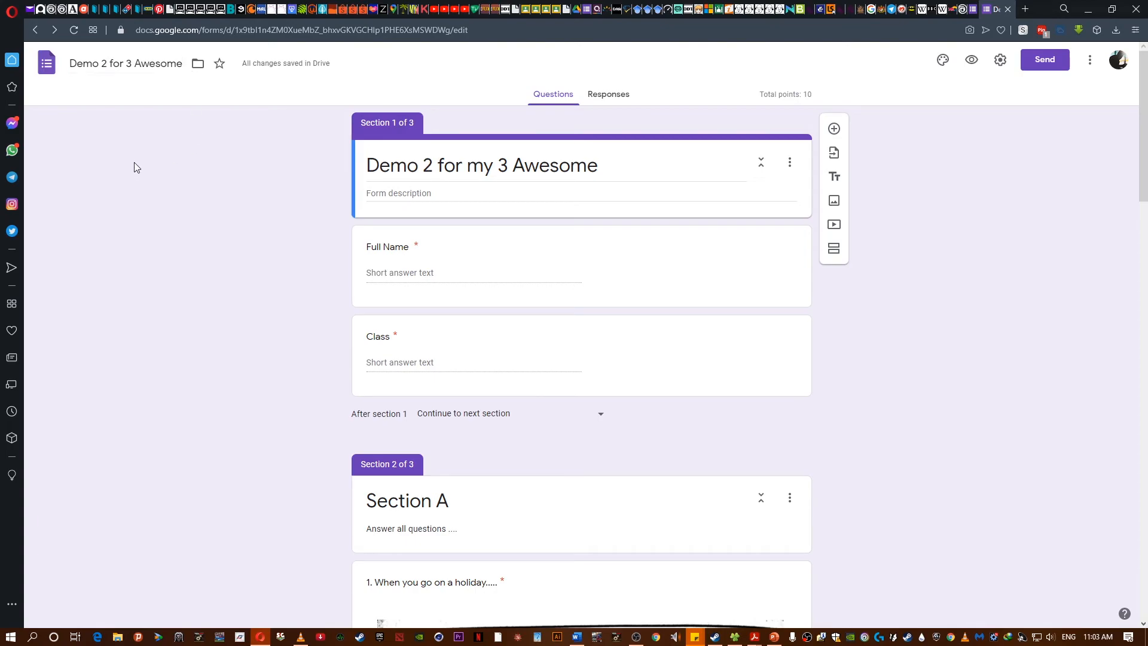
# - Review the imported questions, switch between browser tabs, and open the form's Responses page
pyautogui.scroll(-20, 267, 278)
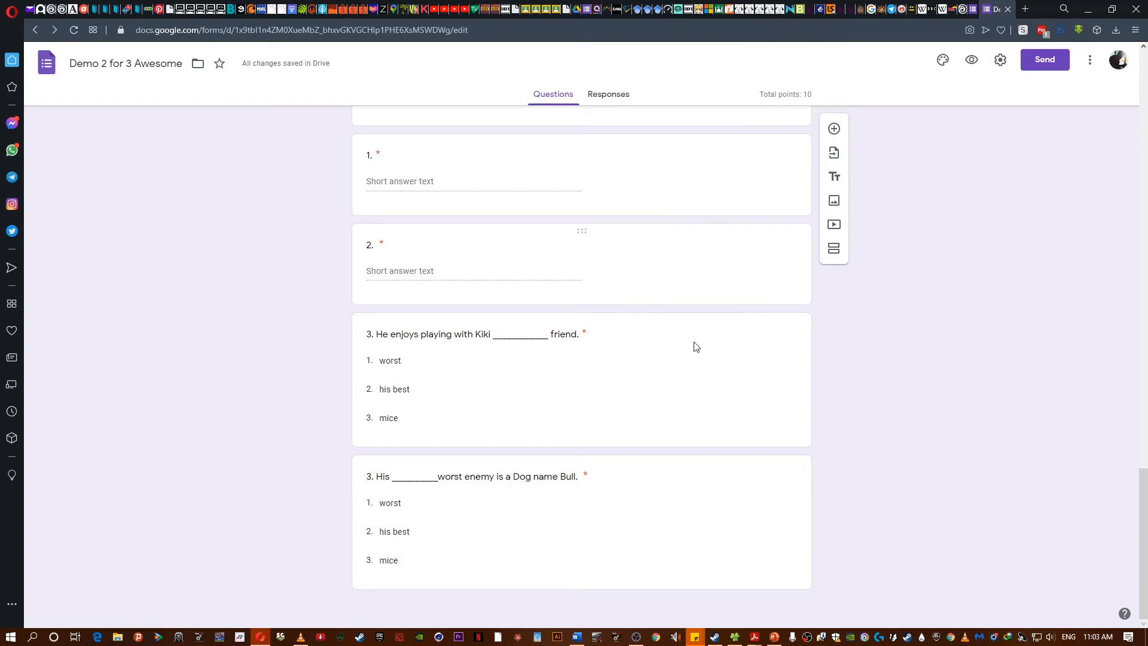
pyautogui.scroll(10, 623, 289)
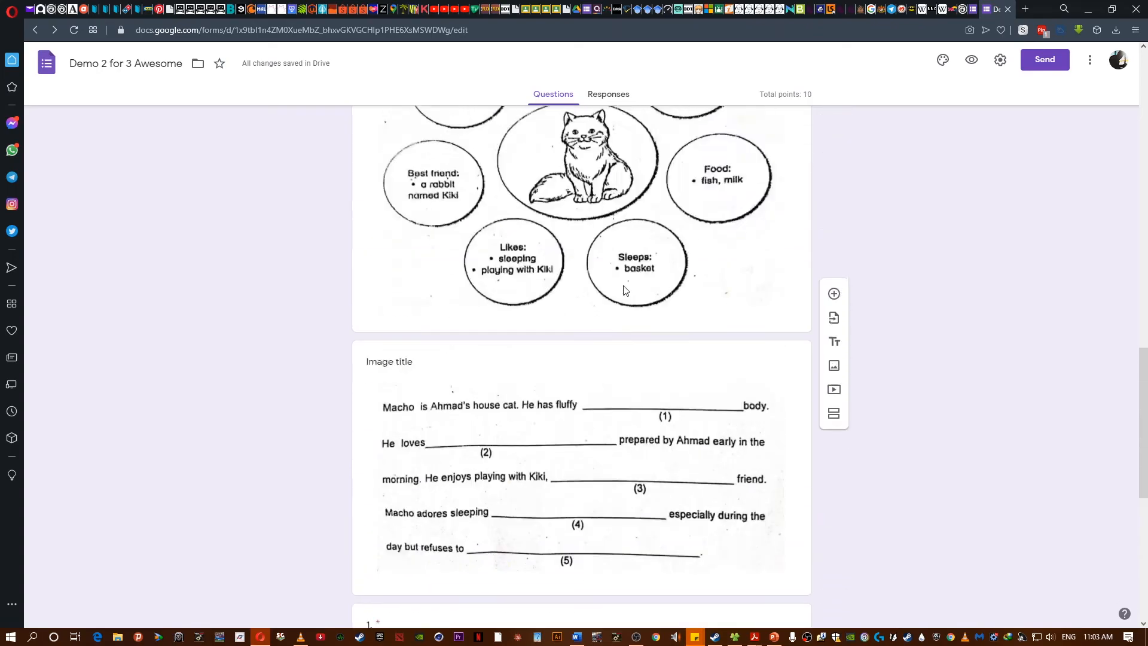
pyautogui.scroll(10, 624, 279)
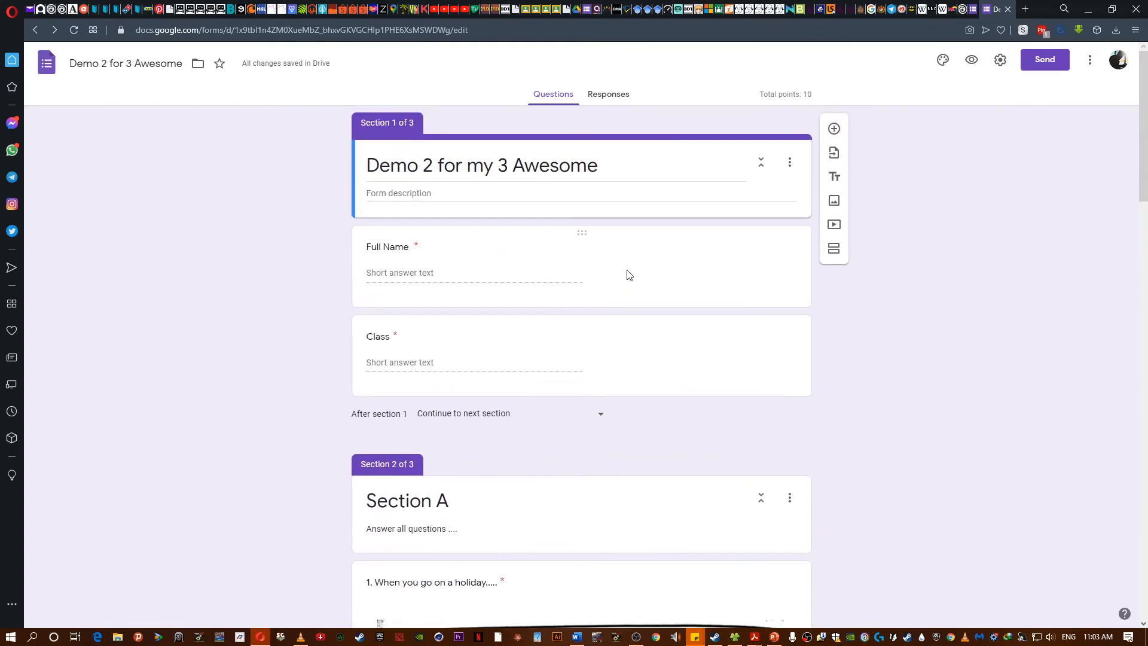
pyautogui.click(975, 9)
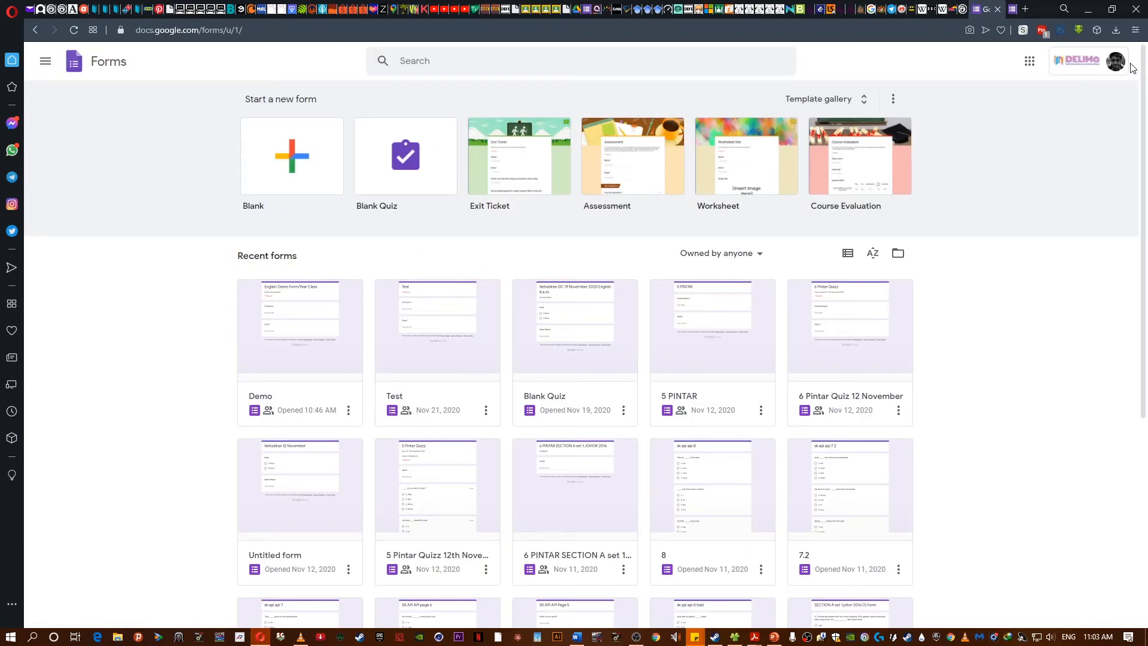
pyautogui.click(1012, 9)
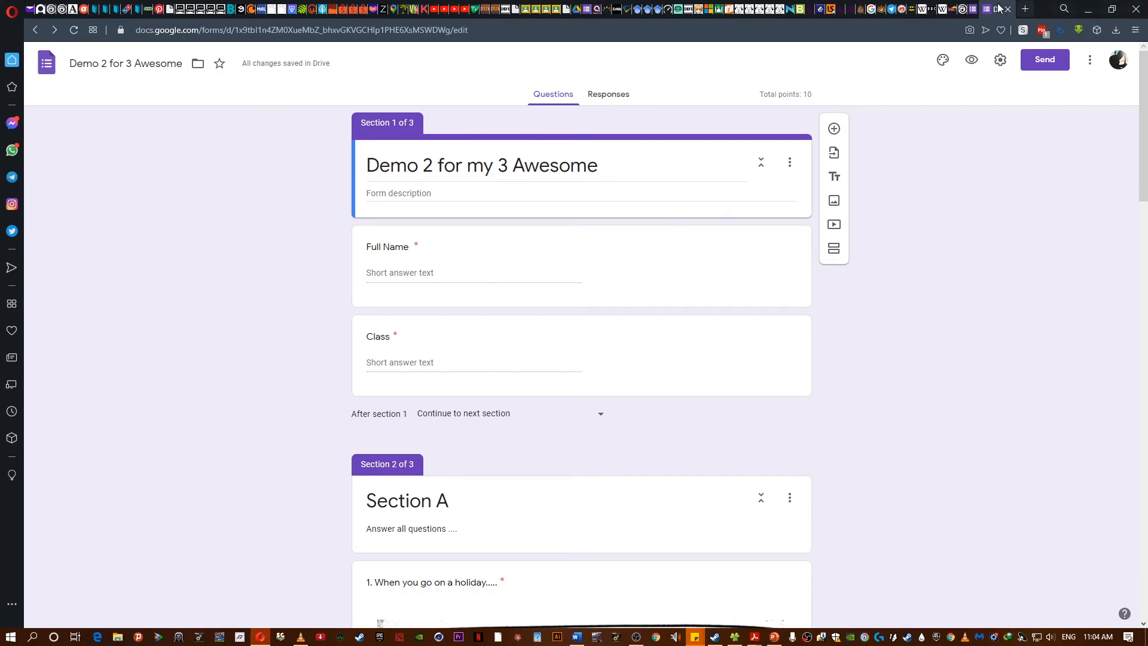
pyautogui.click(973, 9)
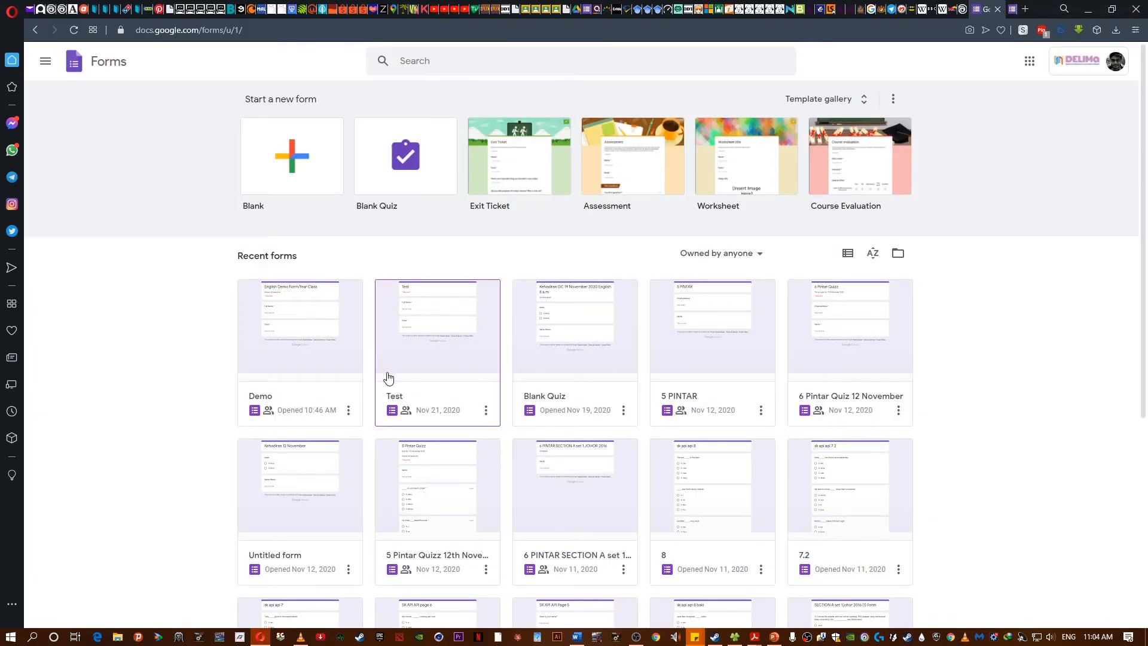
pyautogui.click(1011, 9)
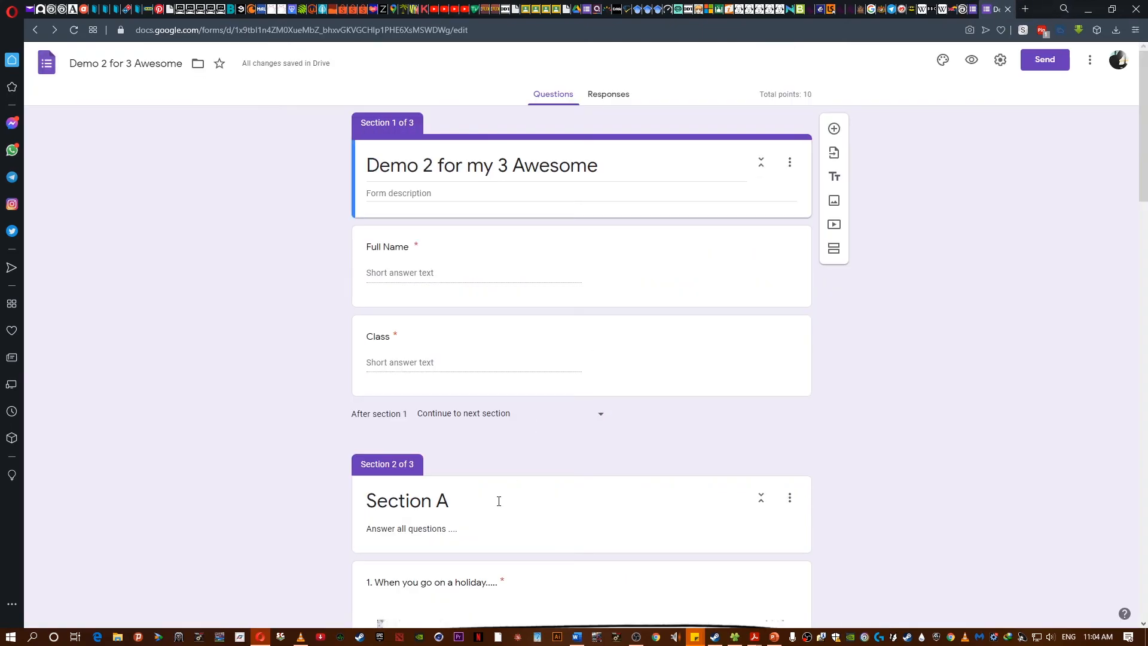
pyautogui.click(609, 94)
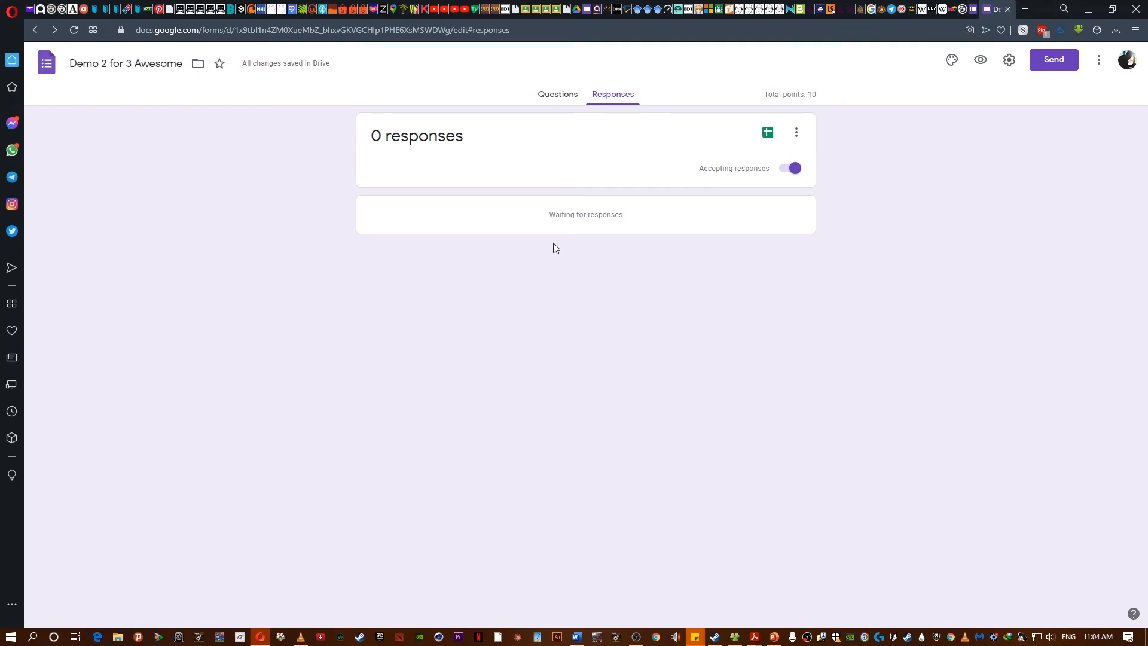
# - In Google Classroom's Demo class, go to Classwork and start creating a new assignment
pyautogui.click(553, 7)
pyautogui.moveTo(638, 641)
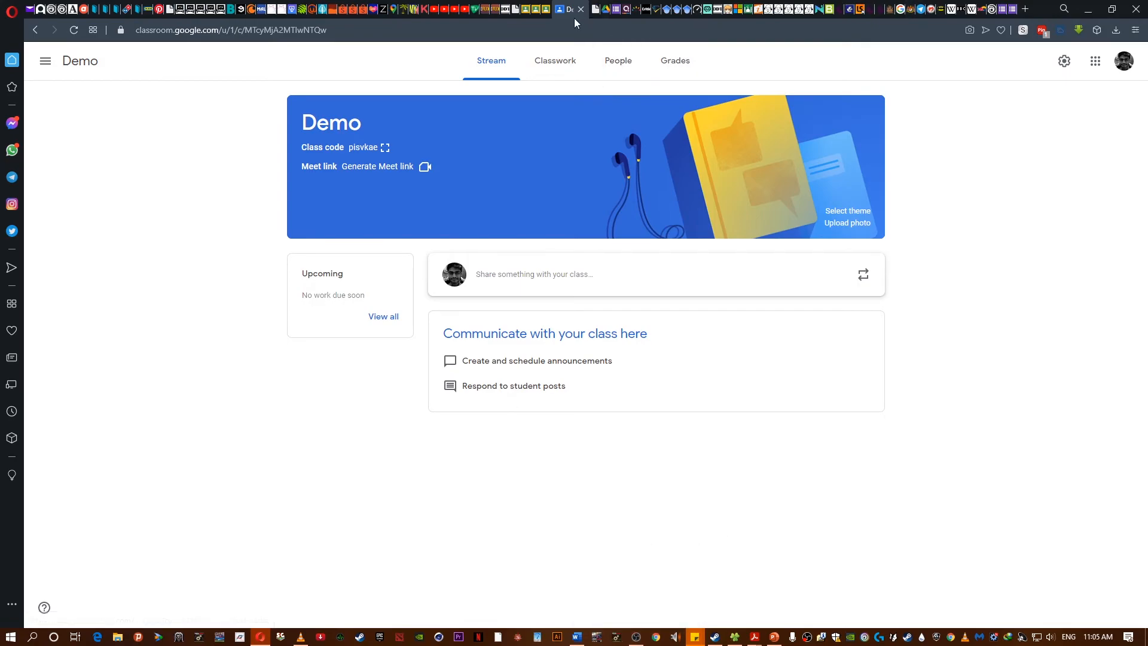
pyautogui.click(574, 65)
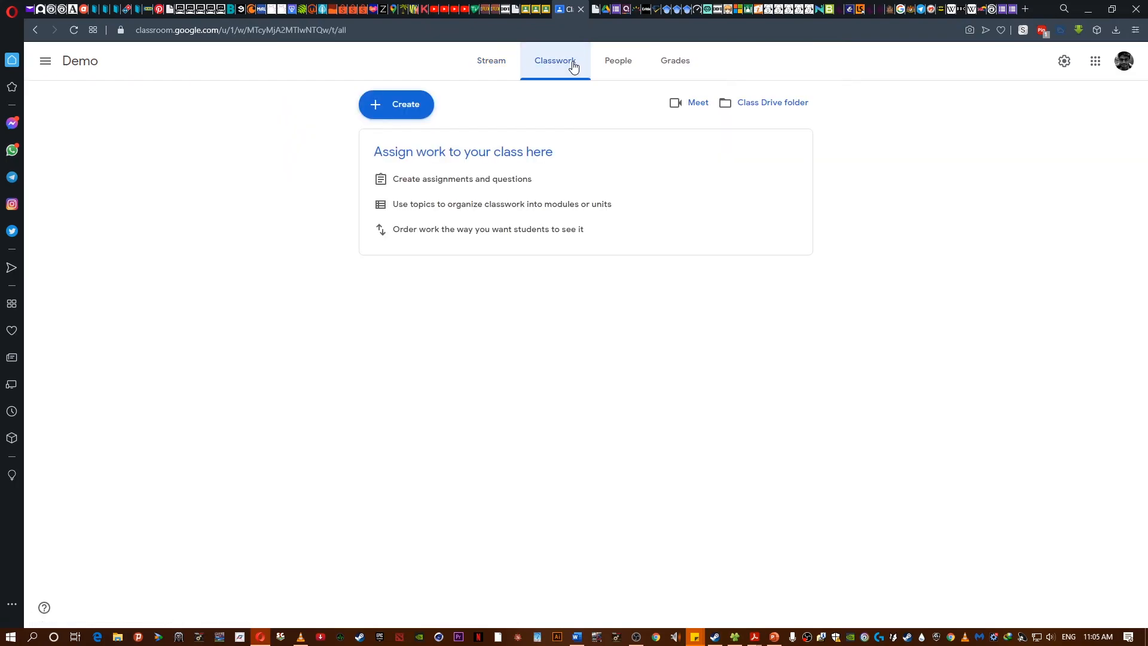
pyautogui.click(421, 107)
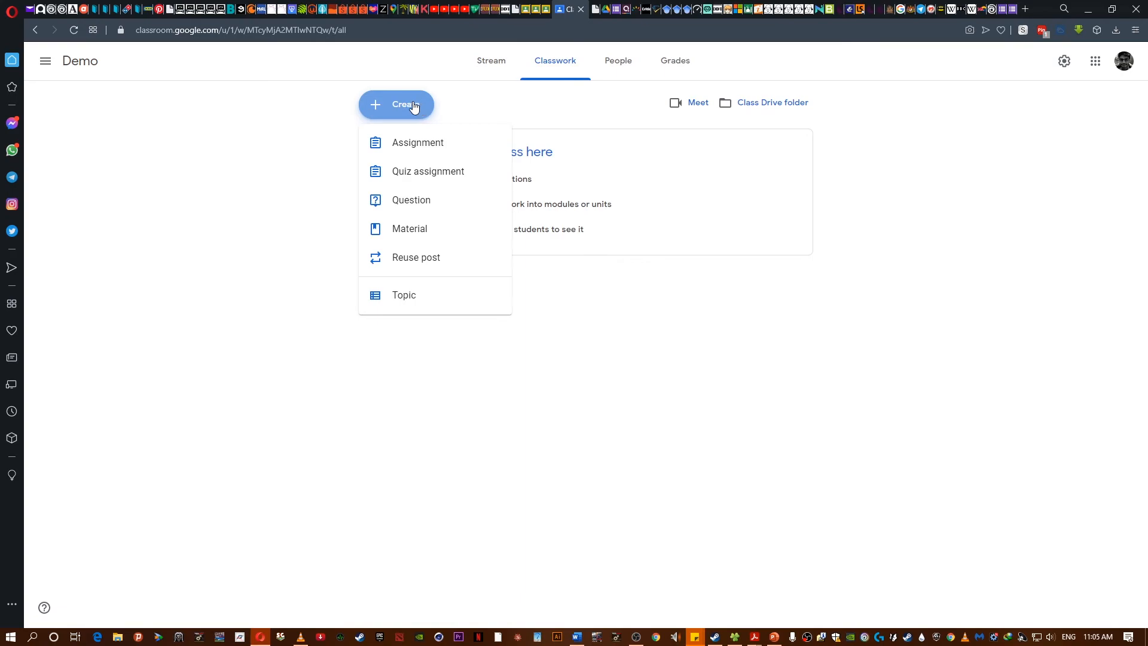
pyautogui.click(402, 144)
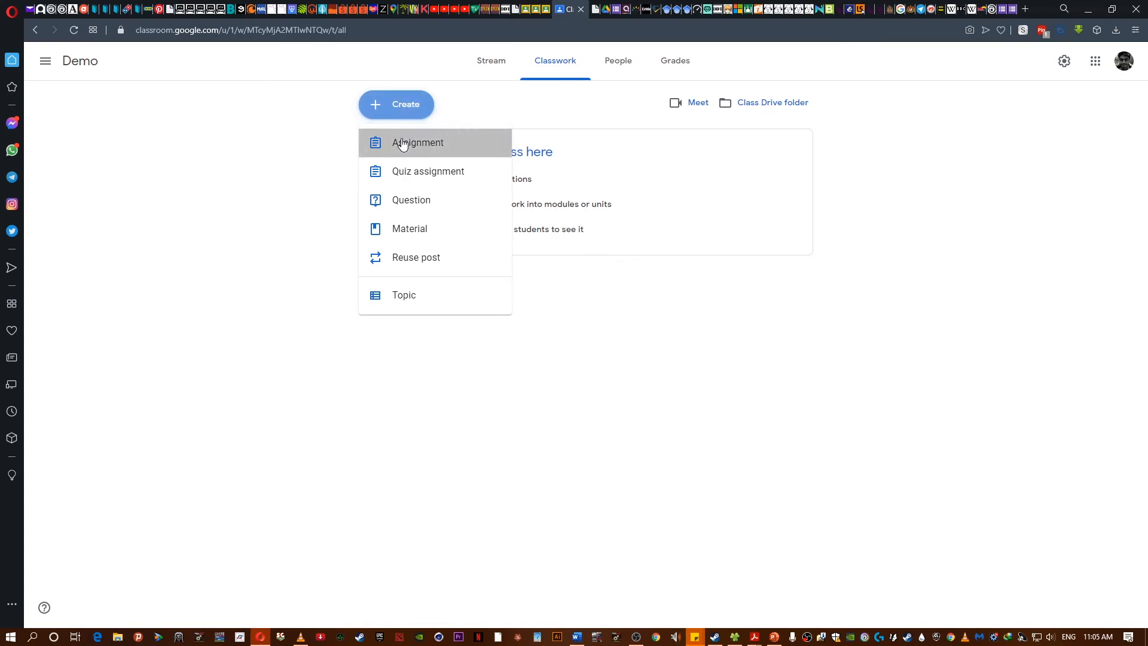
# - Create a new blank form and title it "Actual exam"
pyautogui.click(1012, 7)
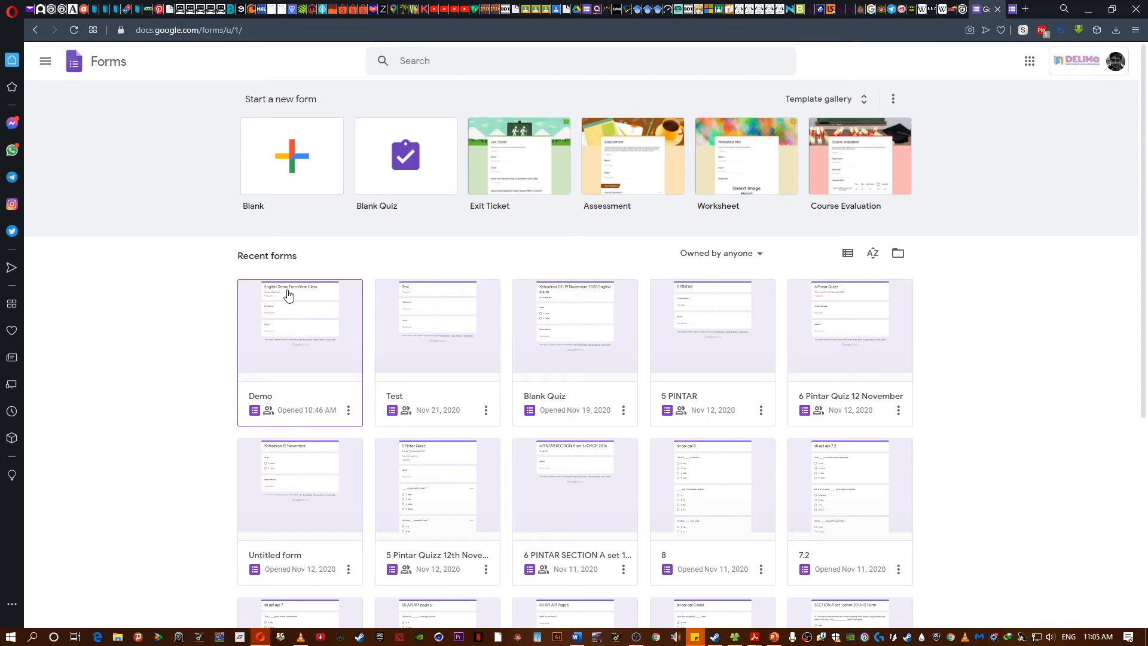
pyautogui.click(310, 157)
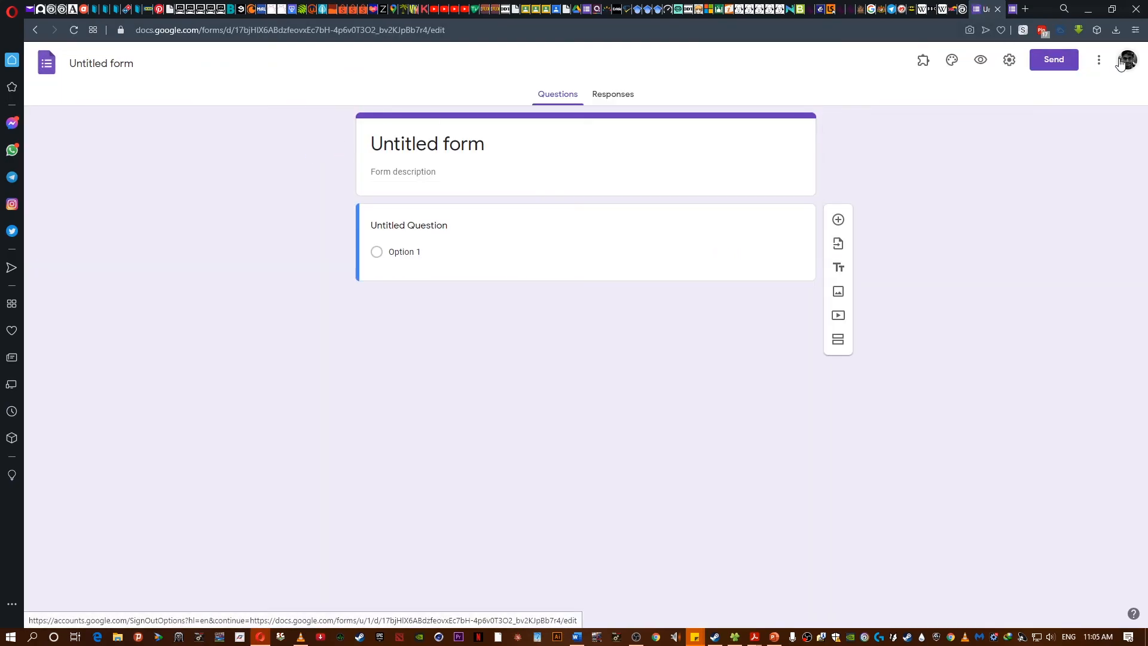
pyautogui.click(435, 141)
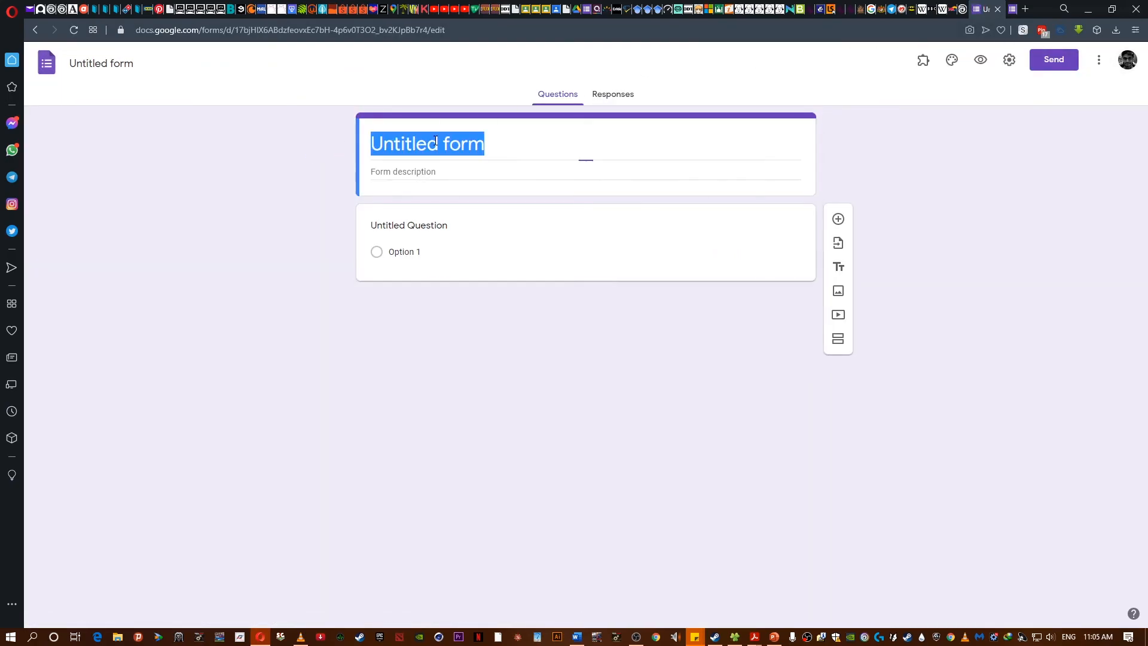
pyautogui.write('Act')
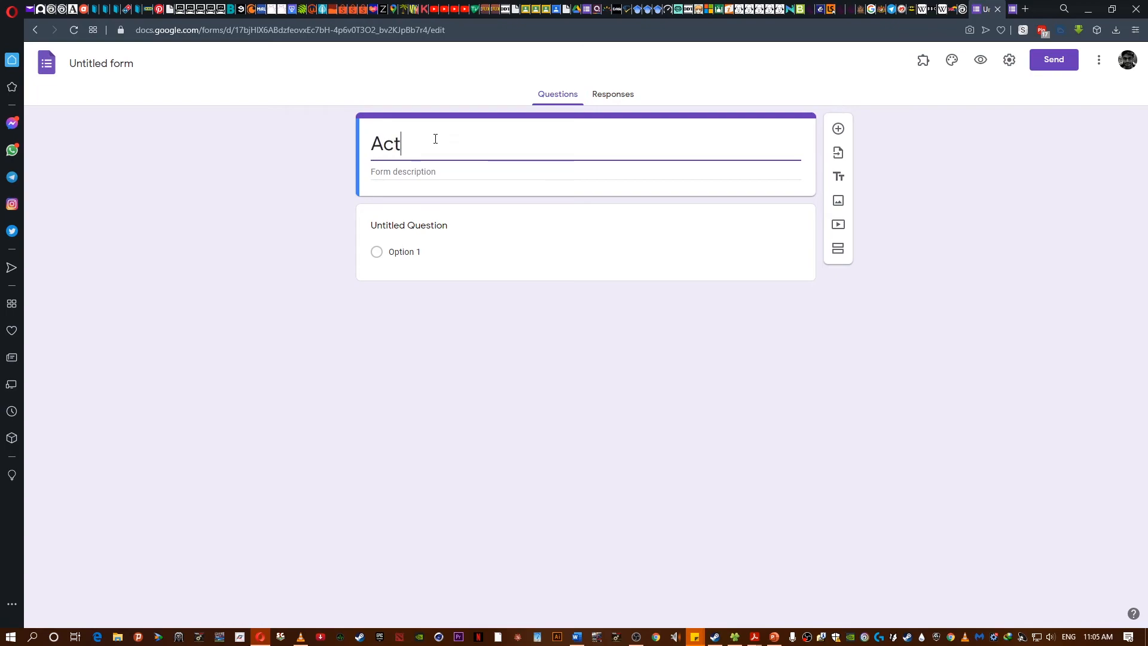
pyautogui.write('ual exam')
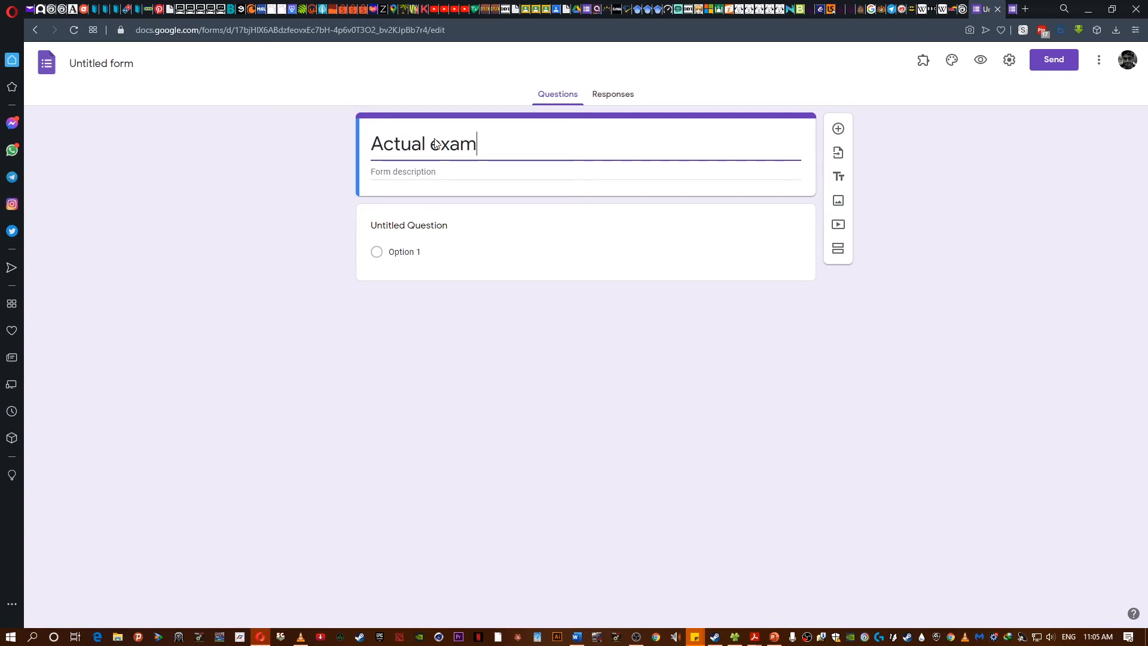
# - Delete the default question and import all questions from the Demo form
pyautogui.click(574, 269)
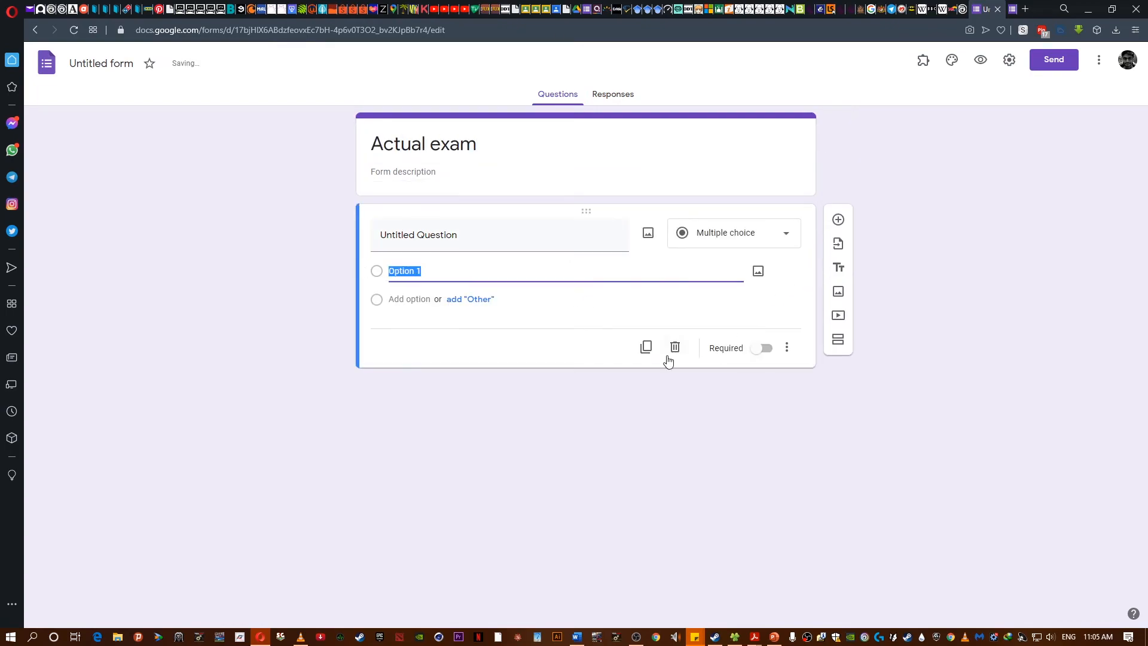
pyautogui.click(673, 349)
pyautogui.click(840, 153)
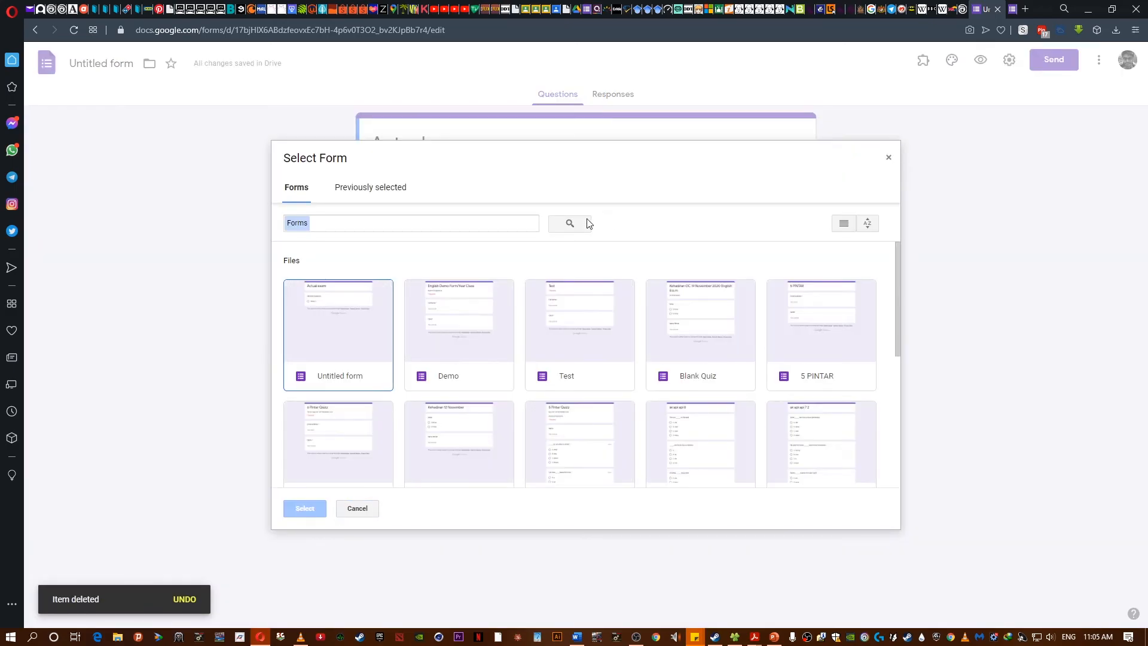
pyautogui.click(445, 330)
pyautogui.click(305, 509)
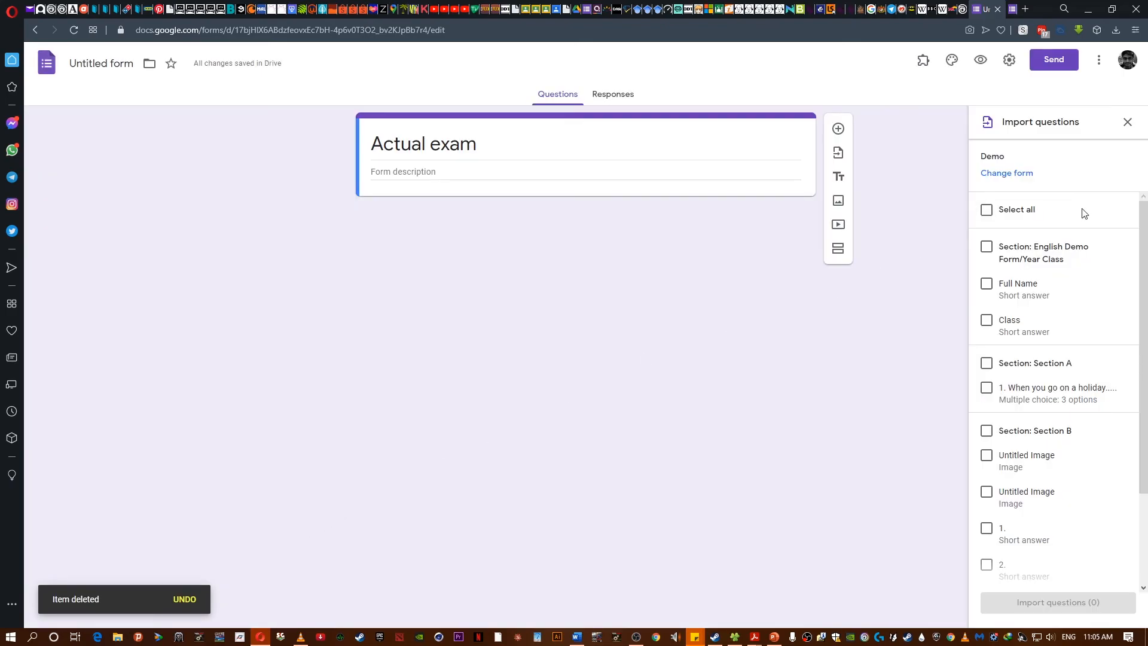
pyautogui.click(987, 211)
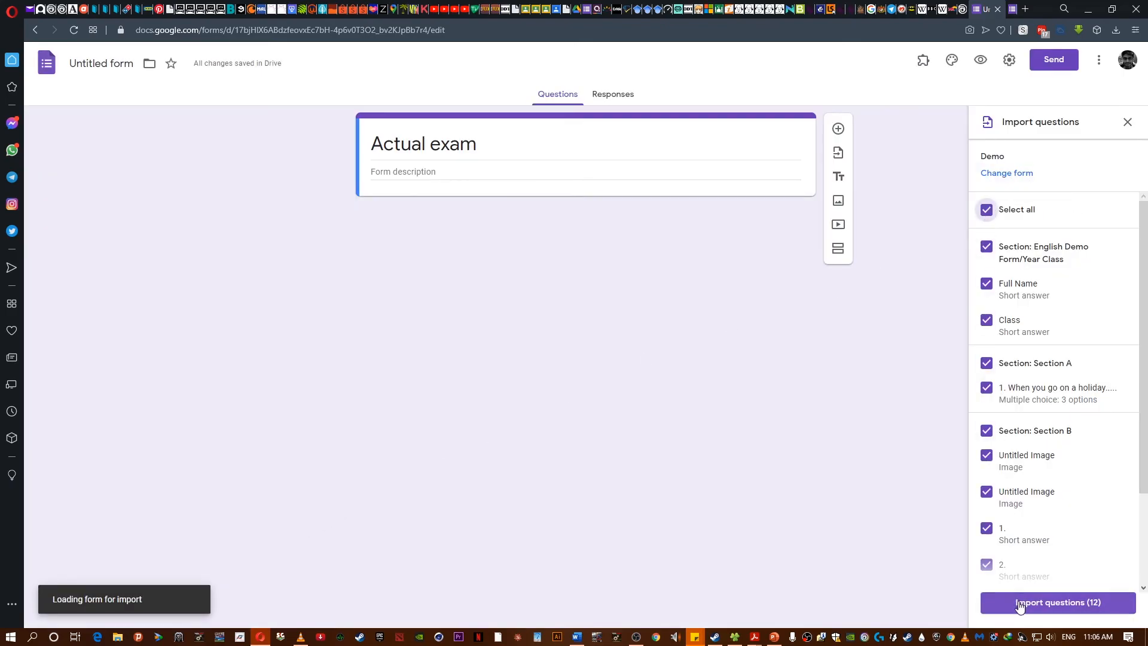
pyautogui.click(1019, 603)
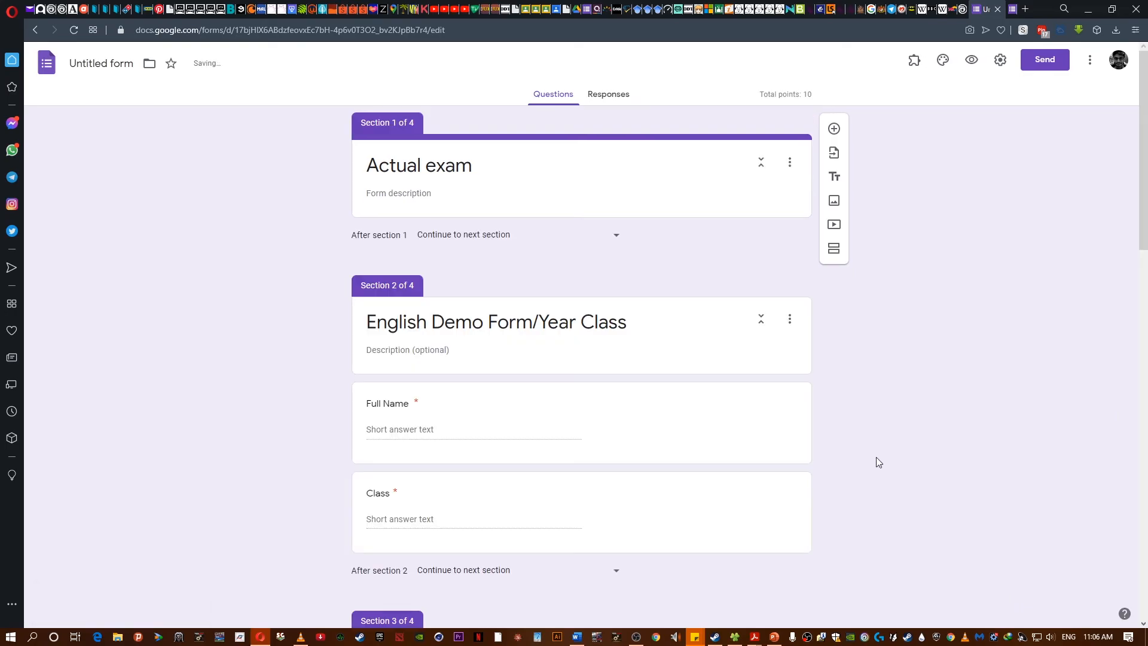
# - Delete the empty first section and rename the form file as "Actual exam"
pyautogui.click(790, 162)
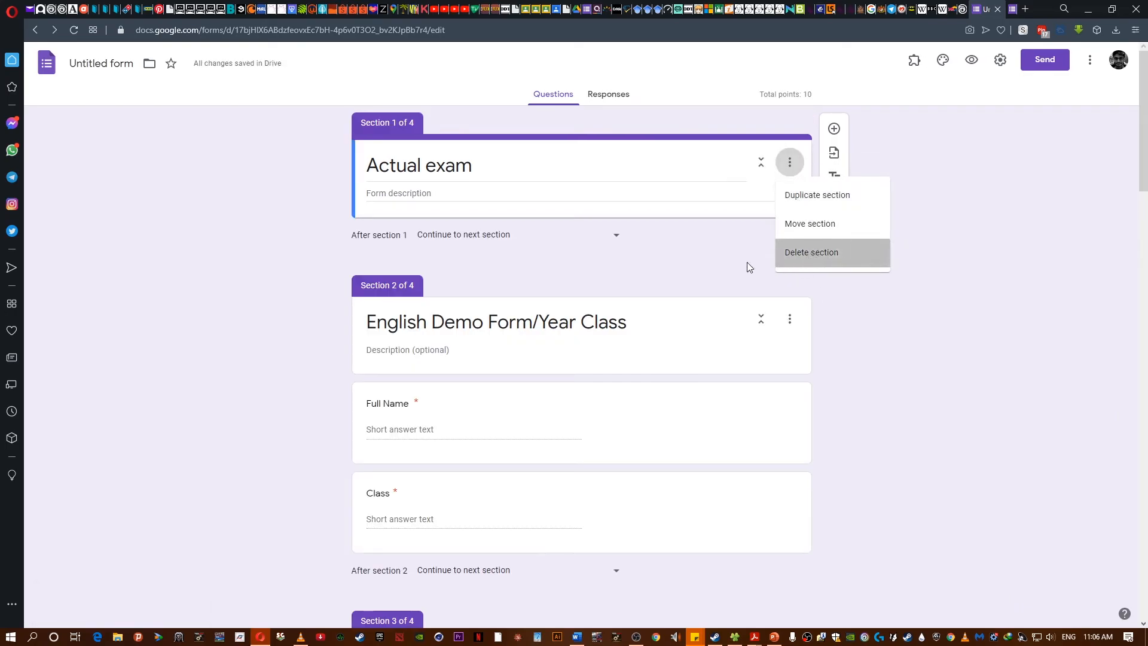
pyautogui.click(801, 254)
pyautogui.click(592, 93)
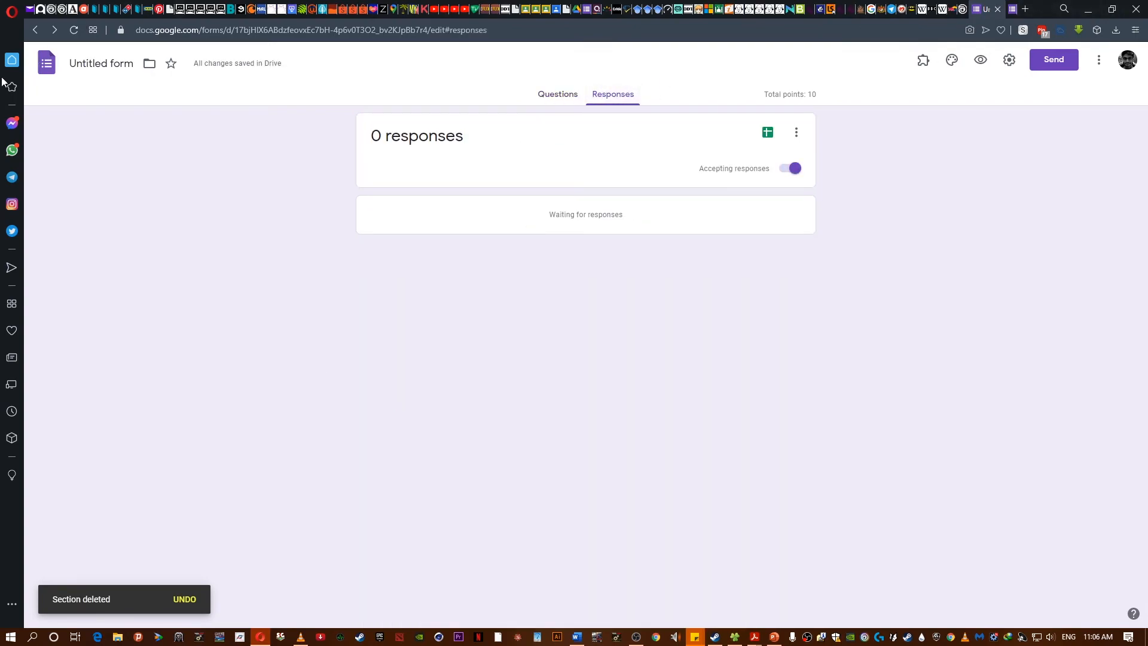
pyautogui.click(83, 63)
pyautogui.write('Actual exam')
pyautogui.click(110, 162)
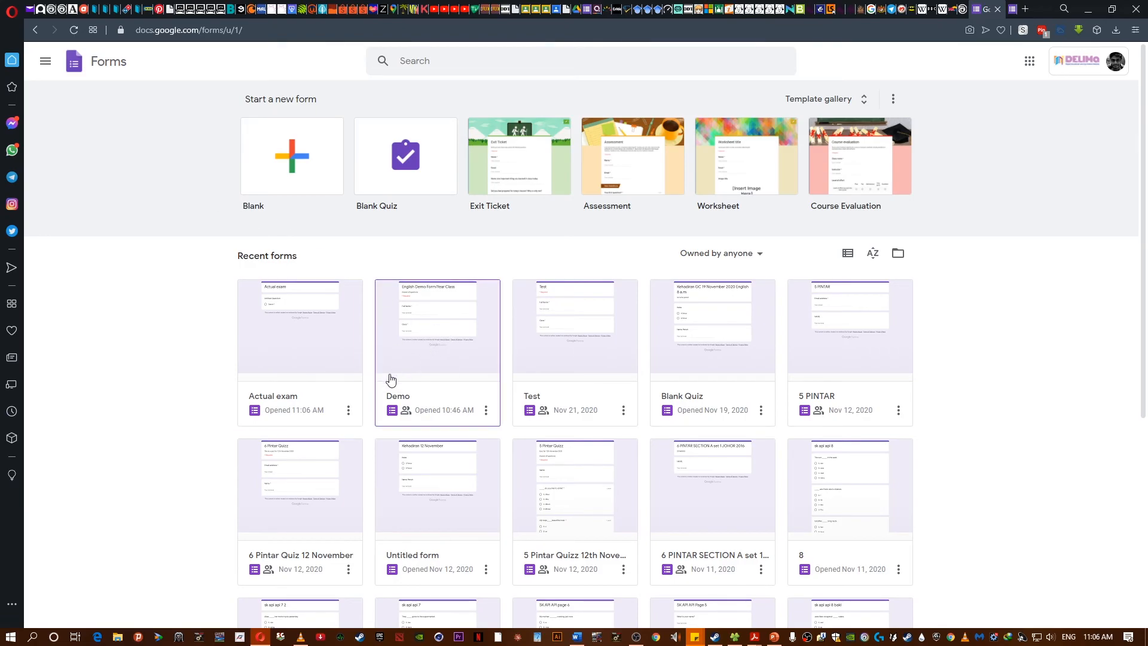
# - Attach the "Actual exam" form from Drive to the Classroom assignment
pyautogui.click(1011, 8)
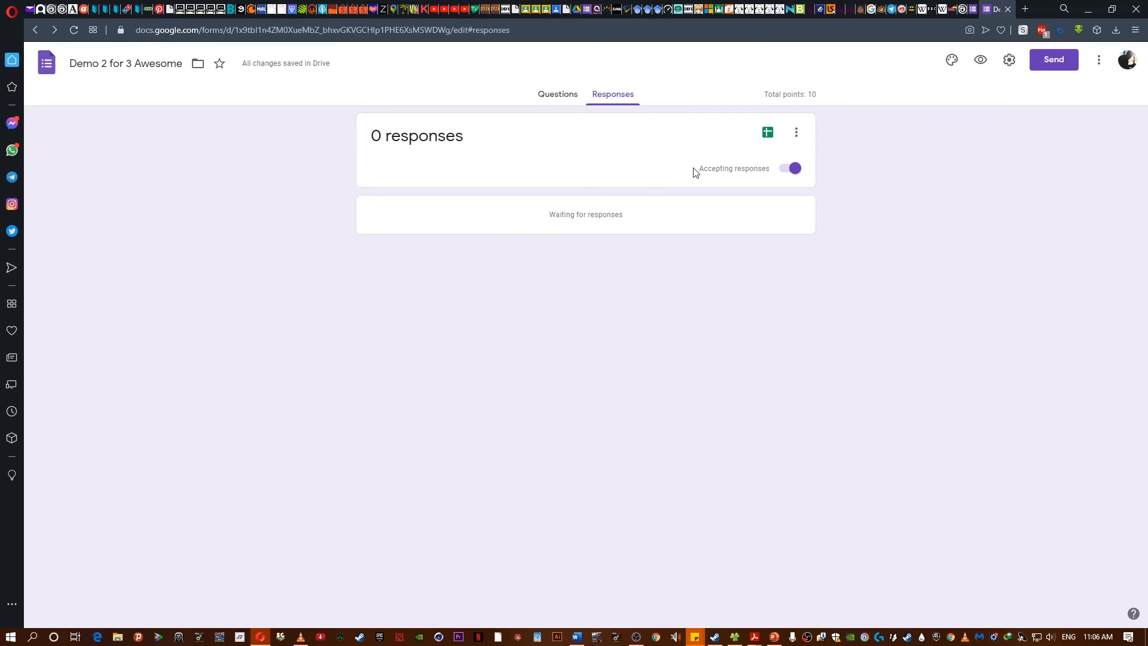
pyautogui.click(969, 8)
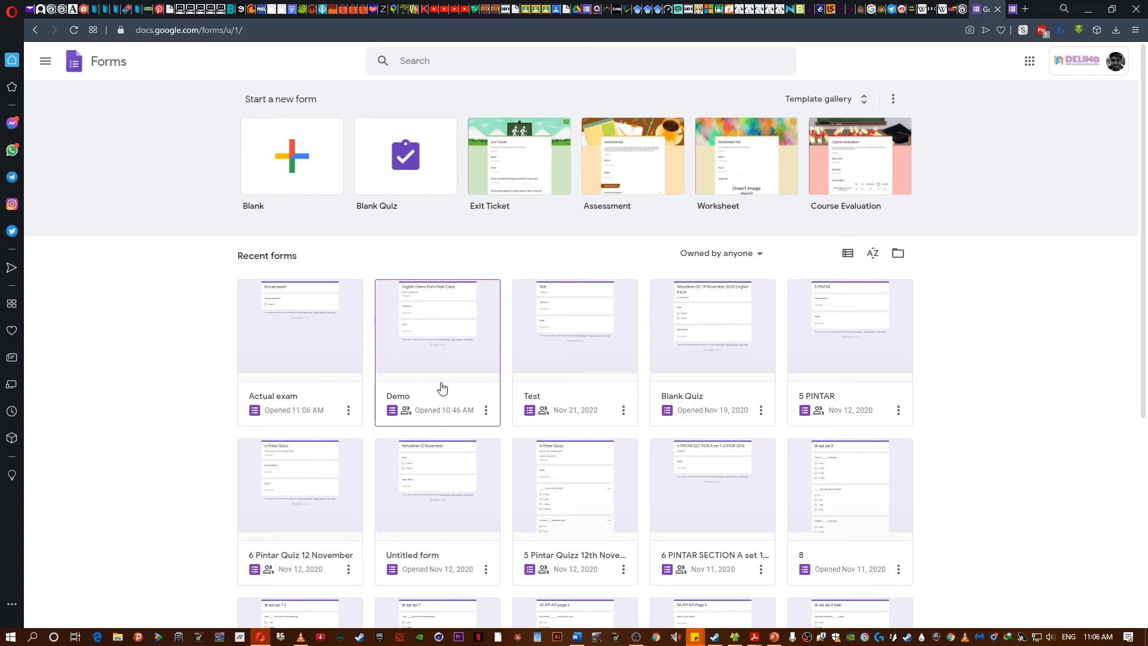
pyautogui.click(565, 7)
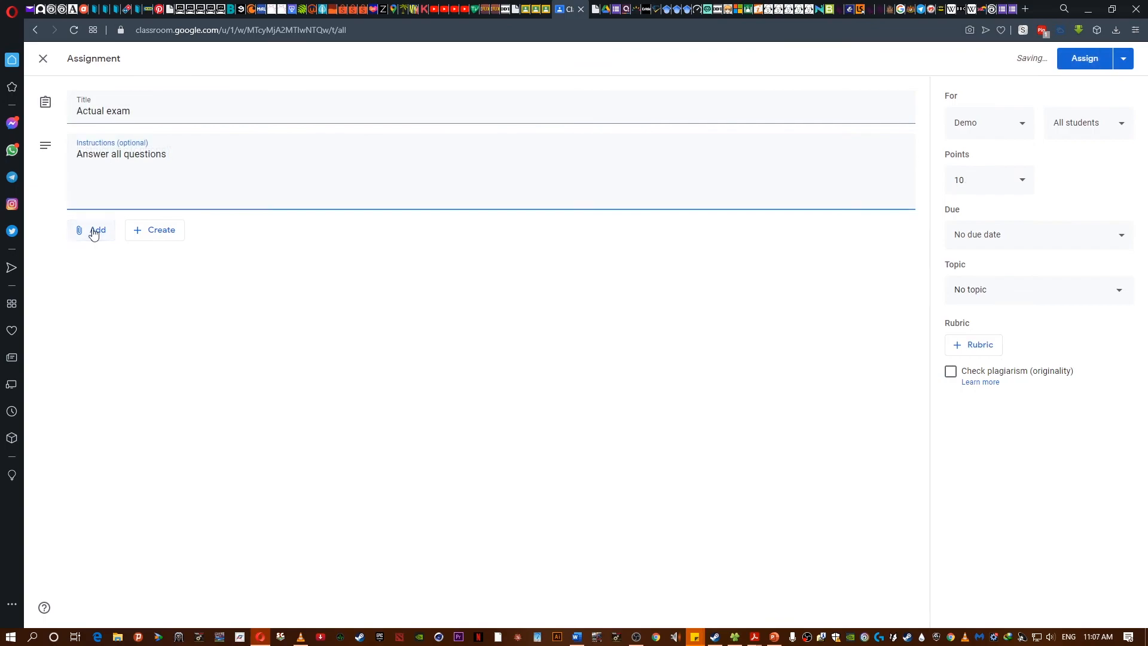
pyautogui.click(84, 230)
pyautogui.click(127, 257)
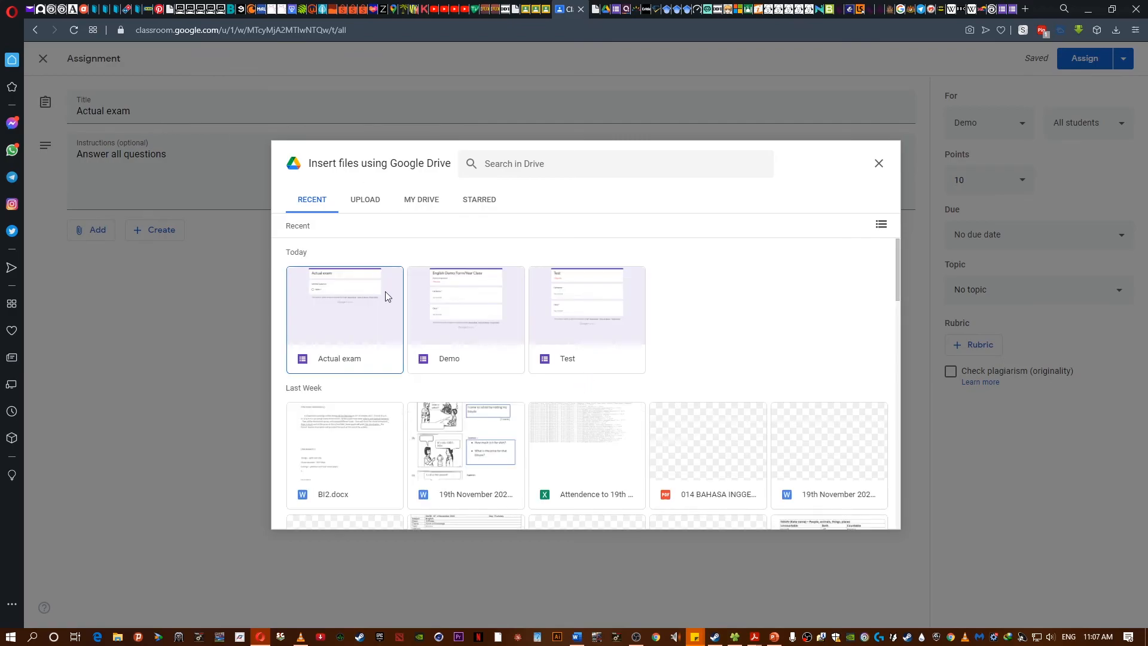
pyautogui.click(349, 292)
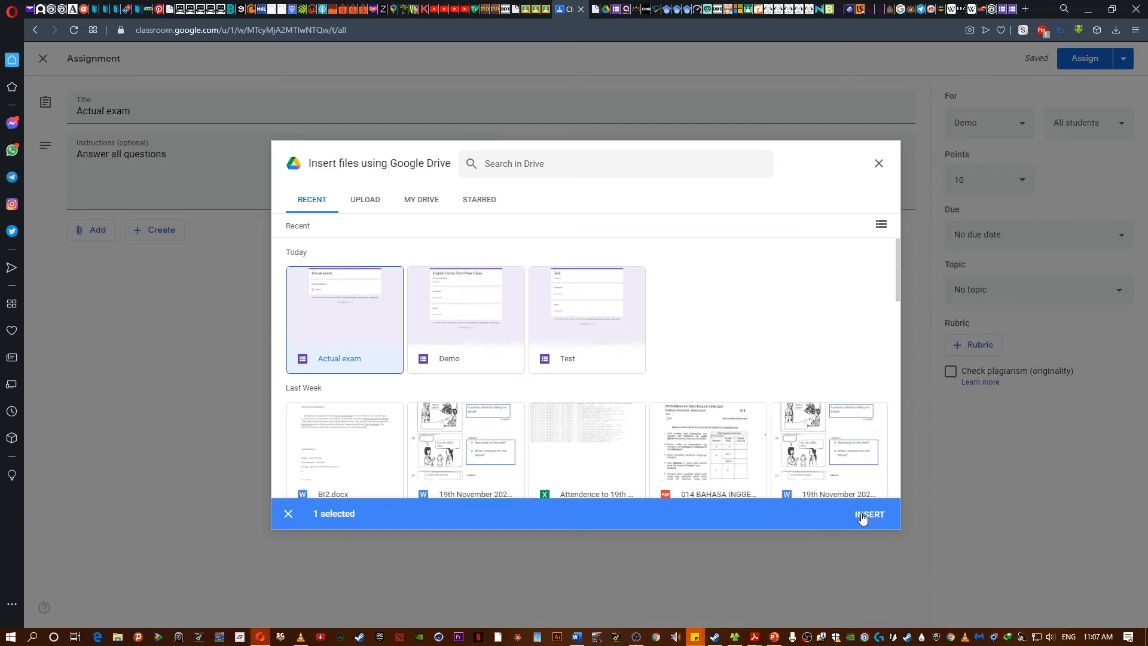
pyautogui.click(862, 518)
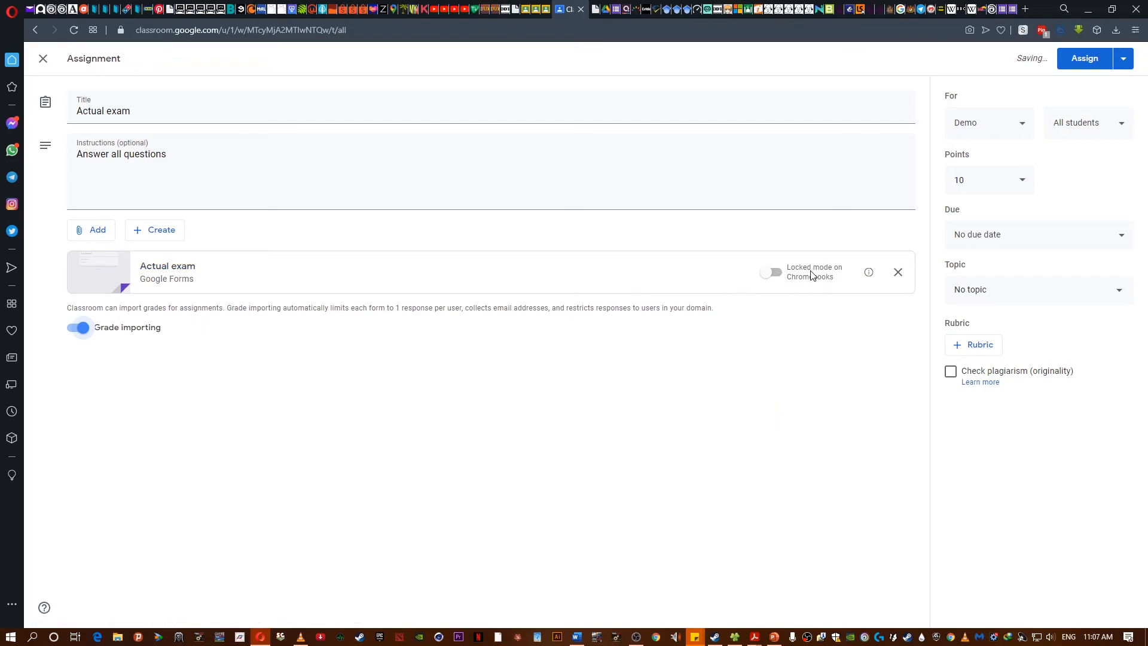
# - Assign the "Actual exam" assignment to all students of the Demo class
pyautogui.click(769, 273)
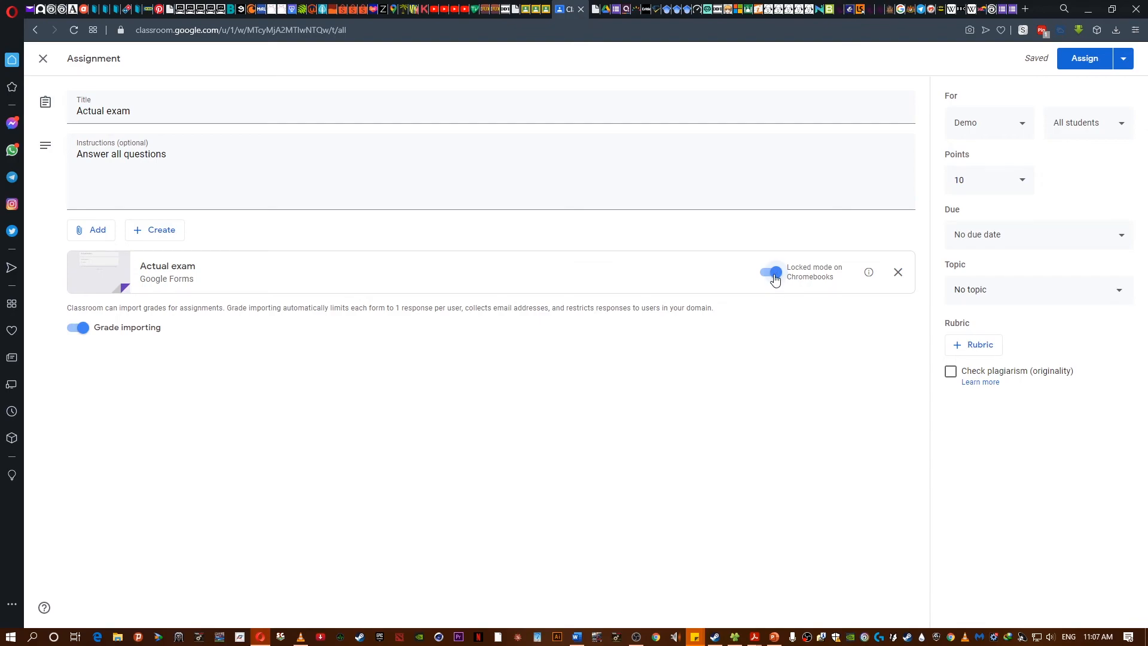
pyautogui.click(774, 274)
pyautogui.click(1078, 61)
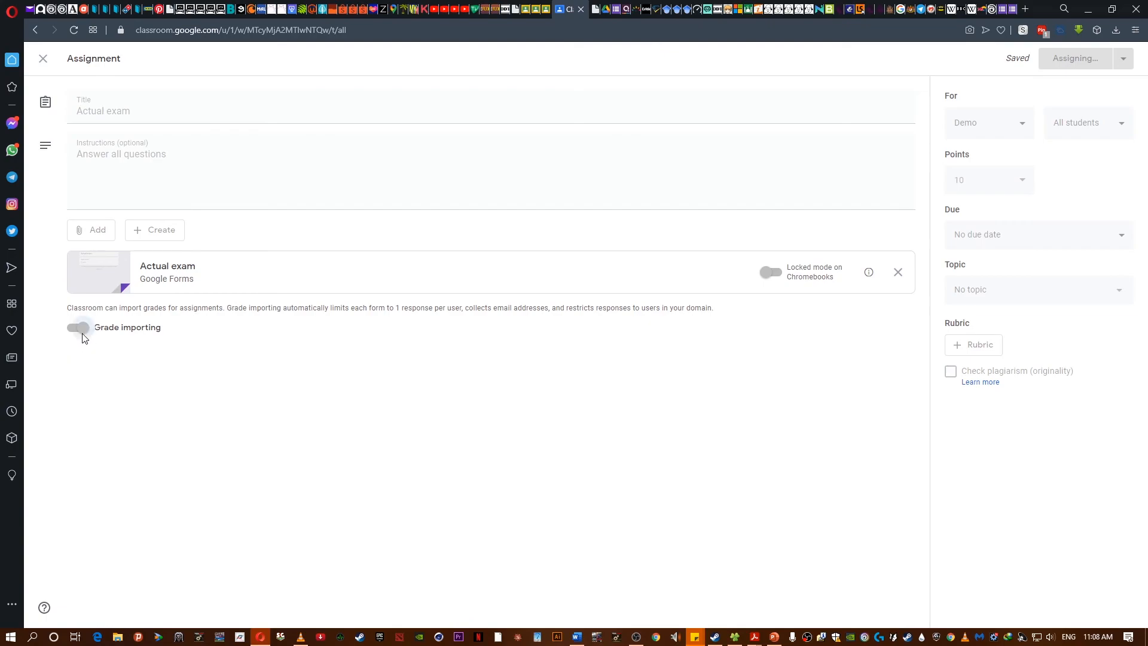
# - Reopen the posted "Actual exam" assignment for editing and save it
pyautogui.click(464, 153)
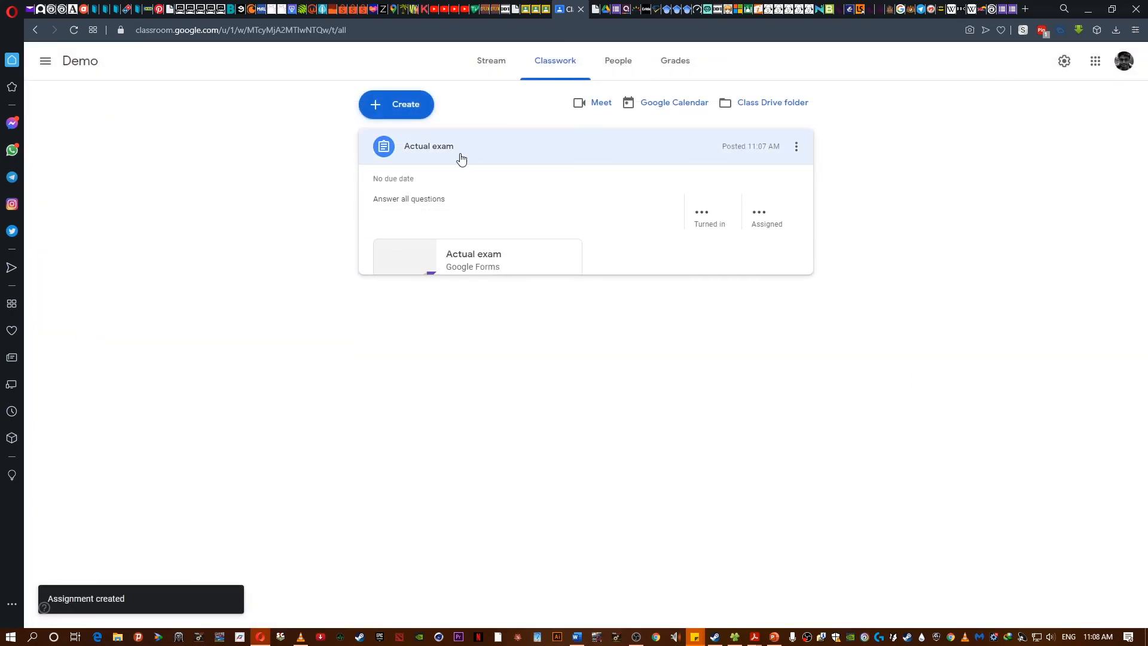
pyautogui.click(796, 147)
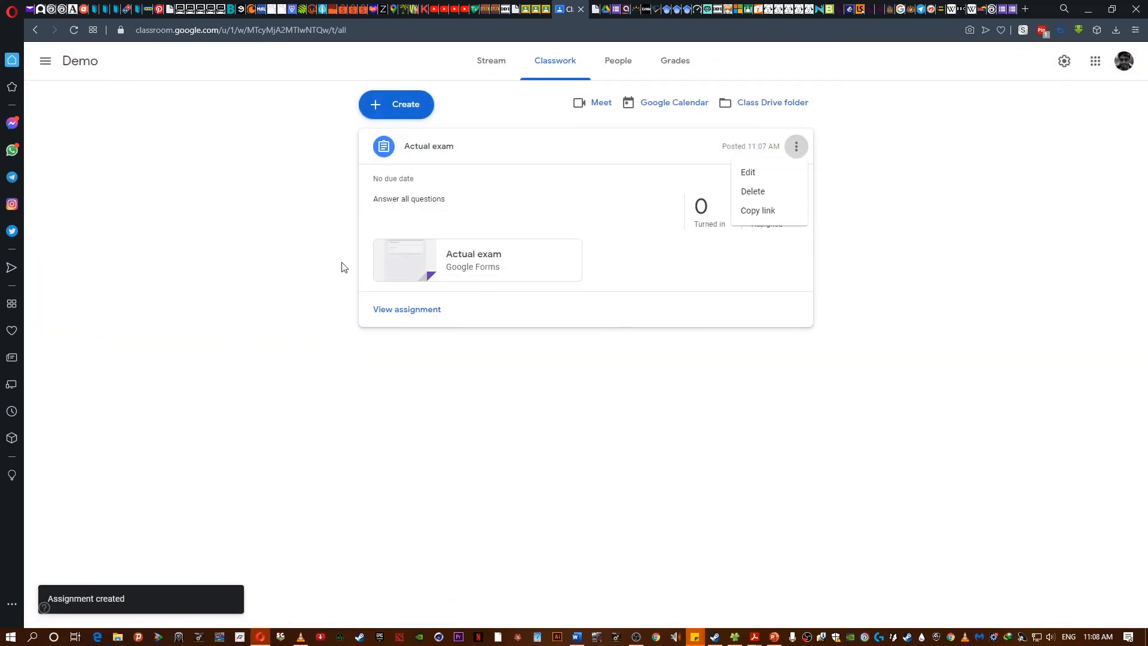
pyautogui.click(763, 180)
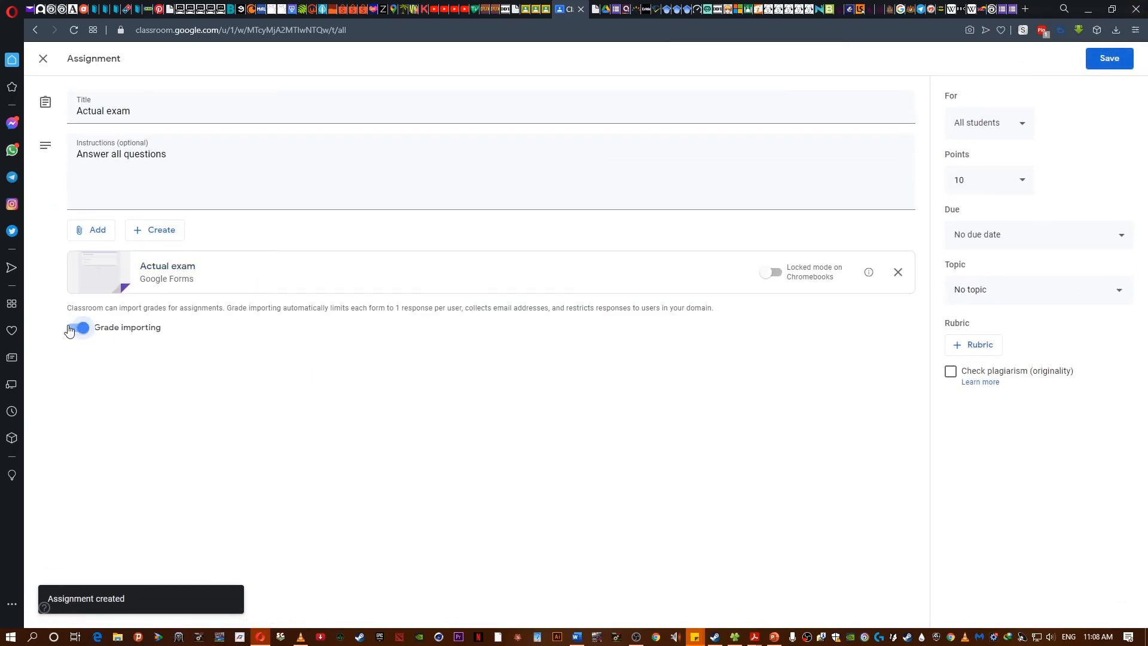
pyautogui.click(1109, 59)
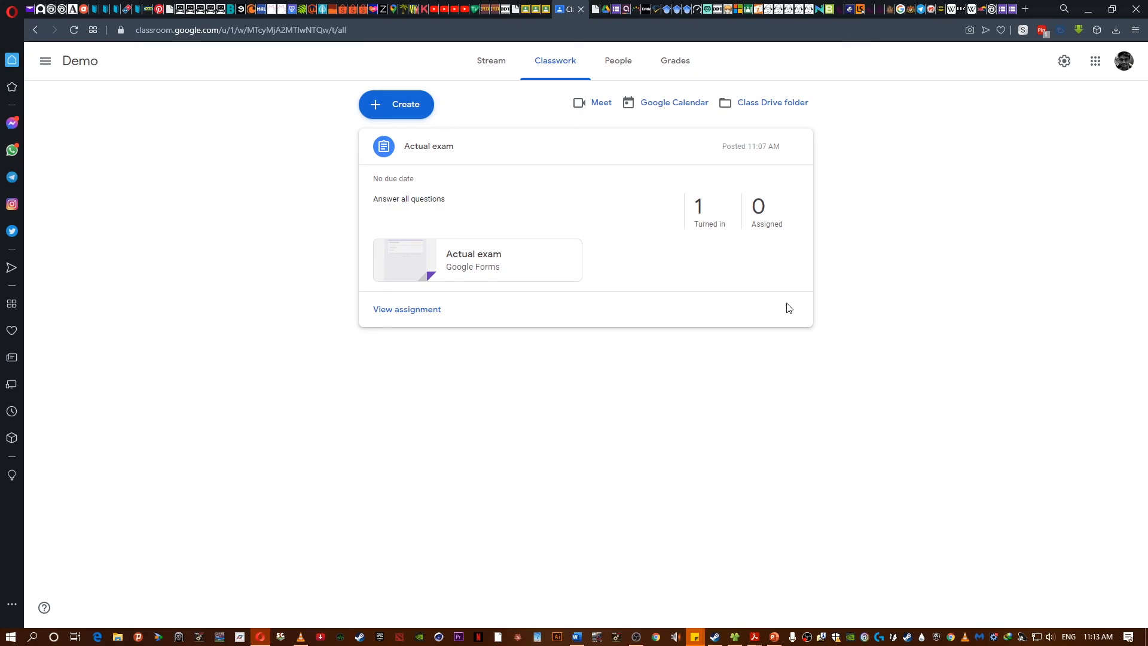
# - Open the turned-in student work for the "Actual exam" assignment
pyautogui.click(498, 67)
pyautogui.click(555, 66)
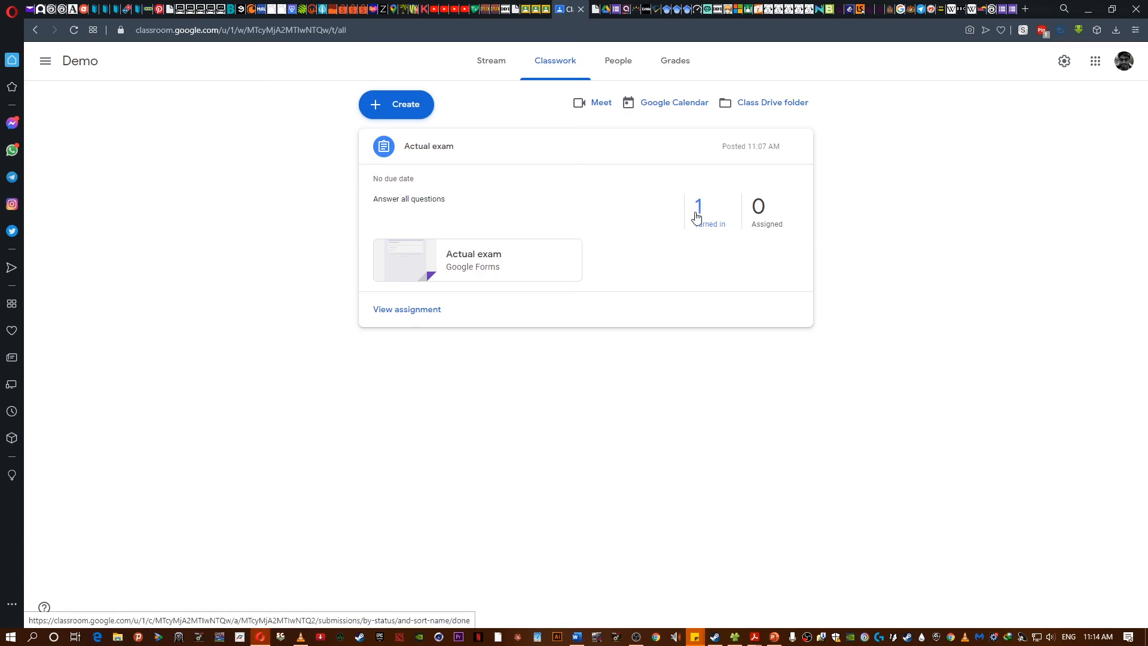
pyautogui.click(445, 147)
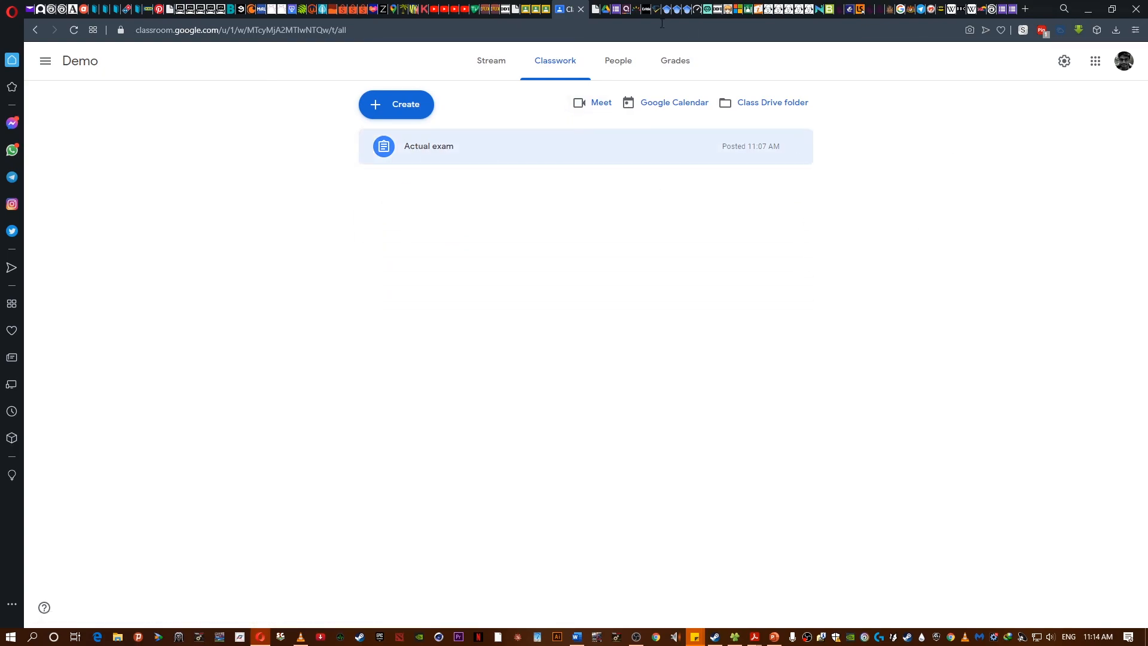
pyautogui.click(499, 154)
pyautogui.click(706, 215)
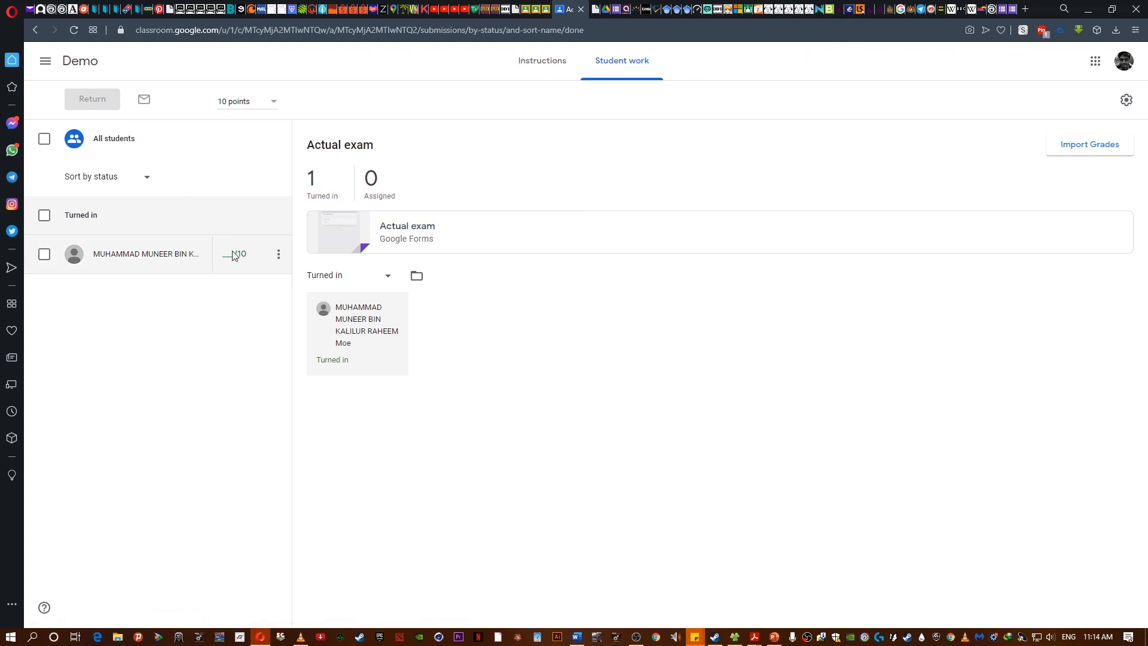
# - Open the "Actual exam" form and review its questions and answer key
pyautogui.click(616, 9)
pyautogui.click(1003, 9)
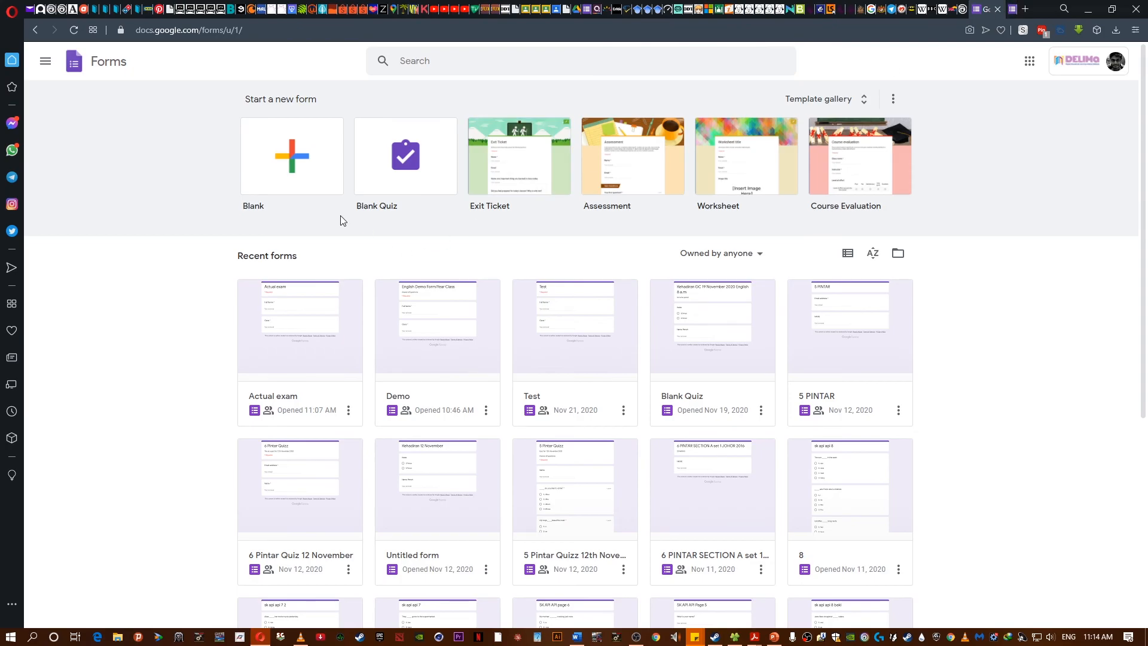
pyautogui.click(270, 339)
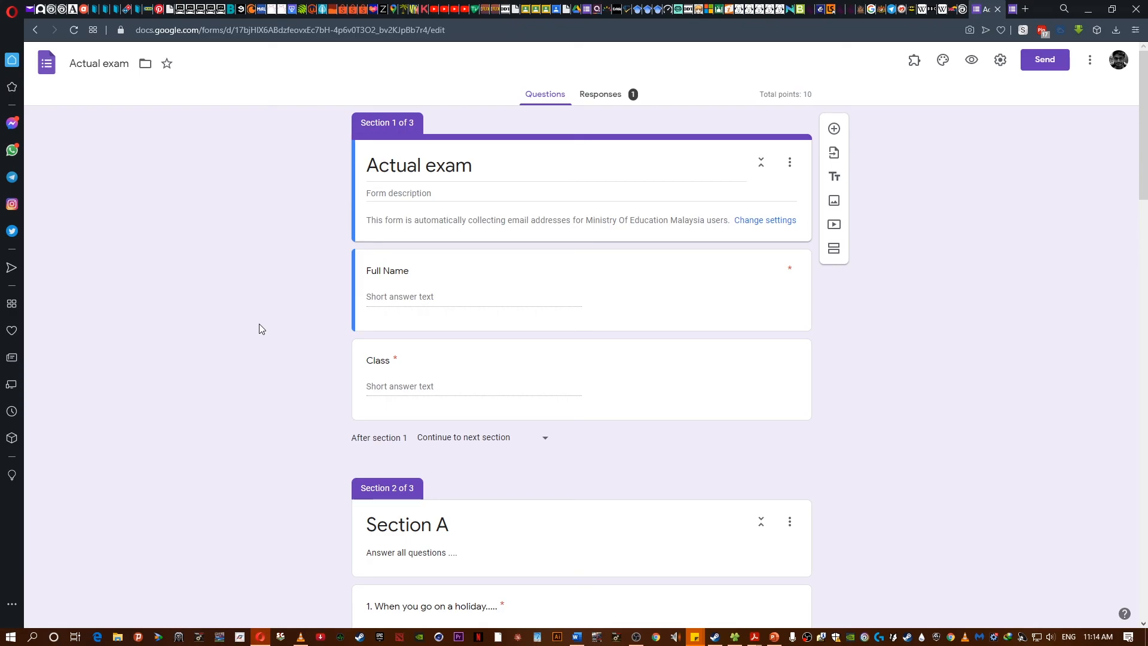
pyautogui.scroll(-20, 260, 324)
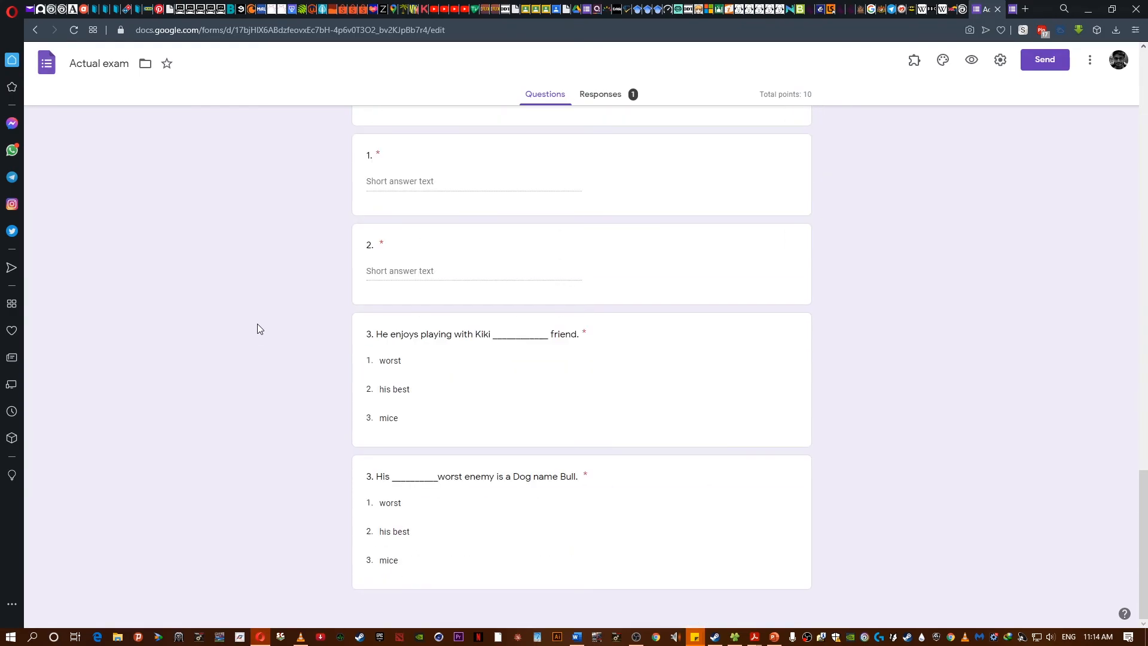
pyautogui.click(614, 265)
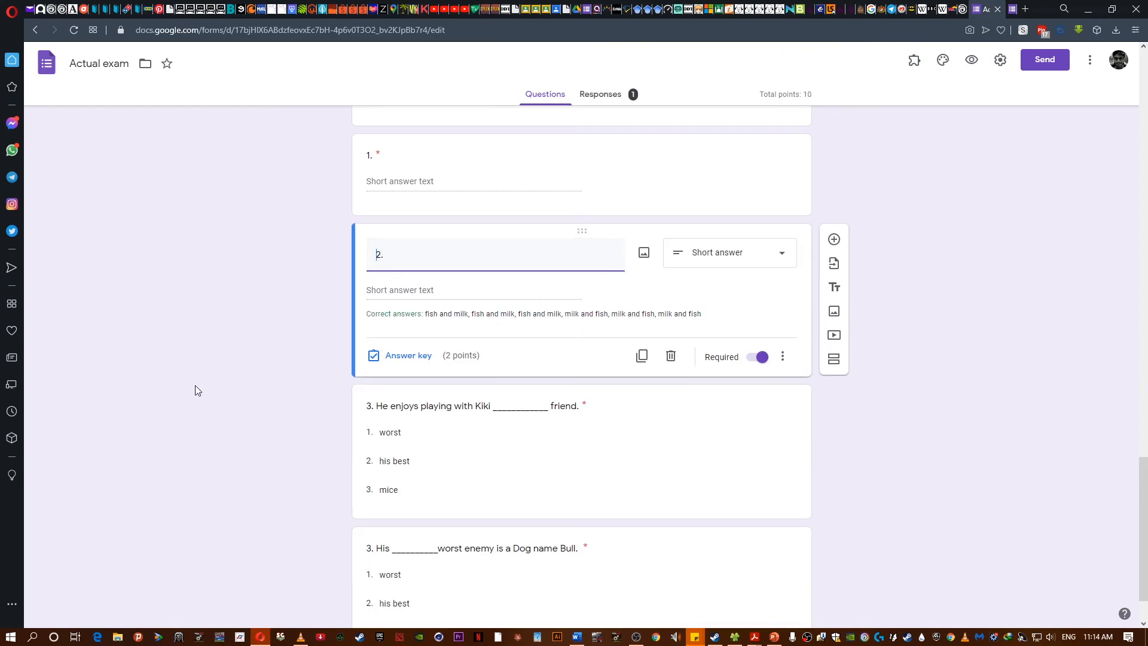
# - Review the form's response summary and the individual student's graded response
pyautogui.click(601, 91)
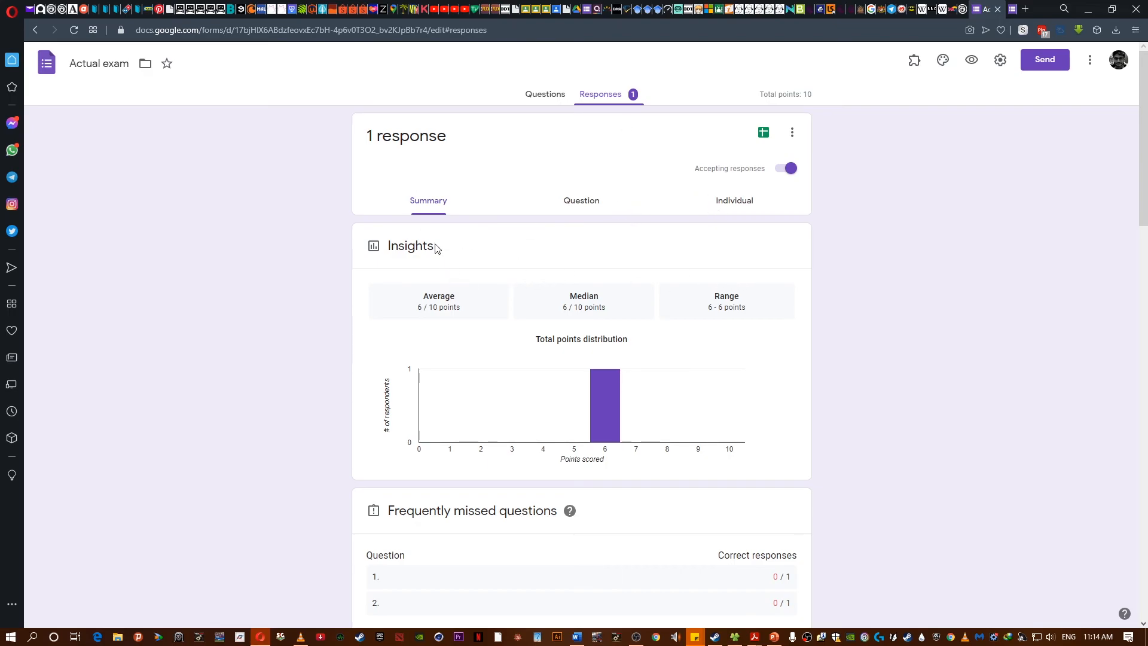
pyautogui.scroll(-8, 277, 312)
pyautogui.scroll(10, 277, 313)
pyautogui.click(738, 201)
pyautogui.scroll(-15, 185, 400)
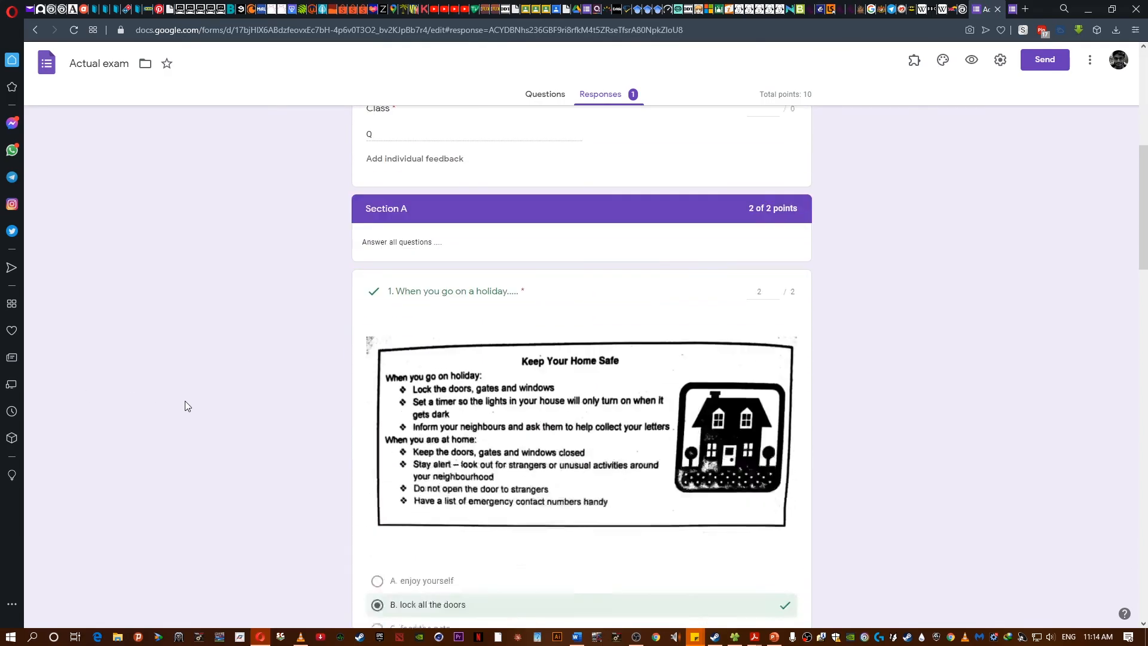
pyautogui.scroll(-8, 184, 403)
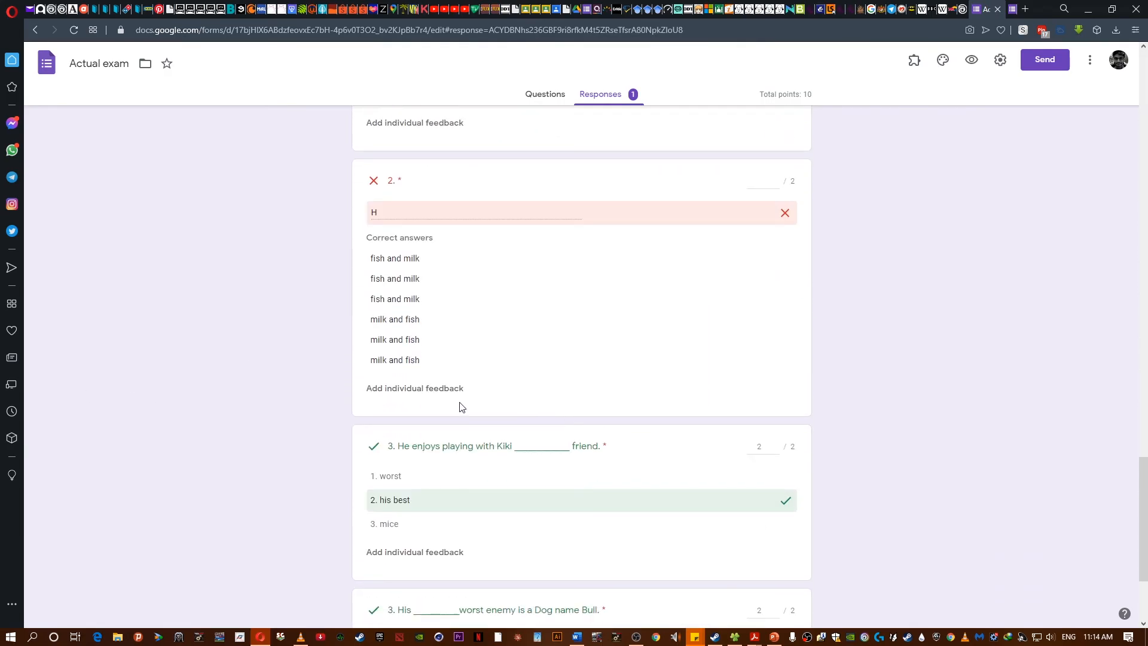
# - Check the score boxes of the questions in the student's individual response and scroll through it
pyautogui.click(769, 188)
pyautogui.click(774, 184)
pyautogui.click(773, 611)
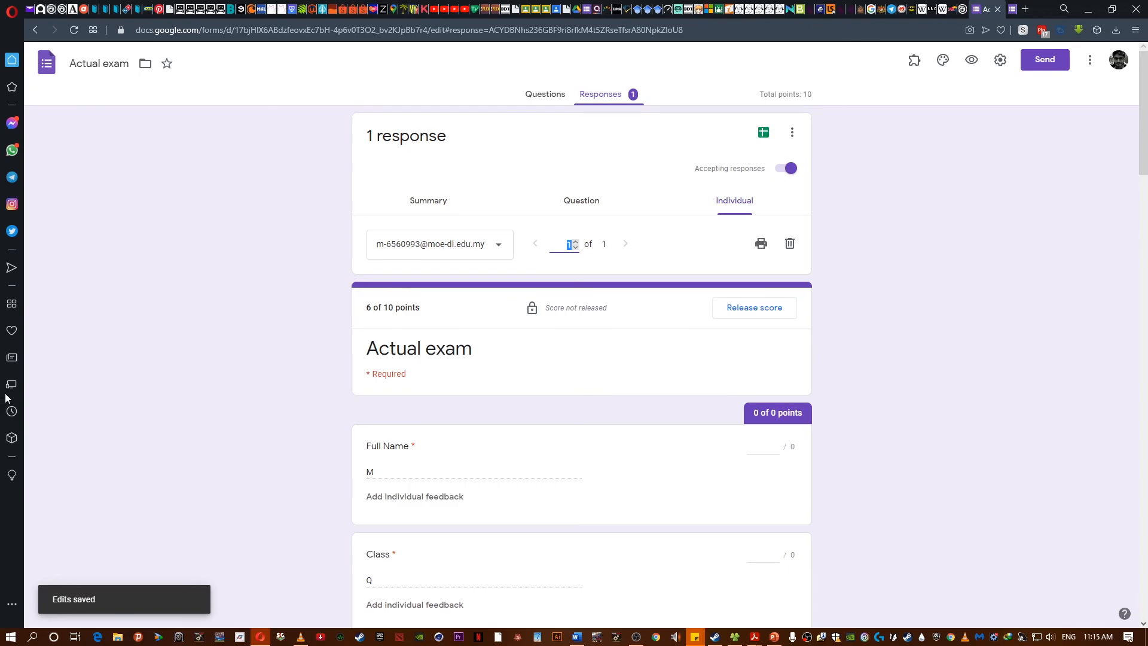
pyautogui.scroll(-20, 215, 362)
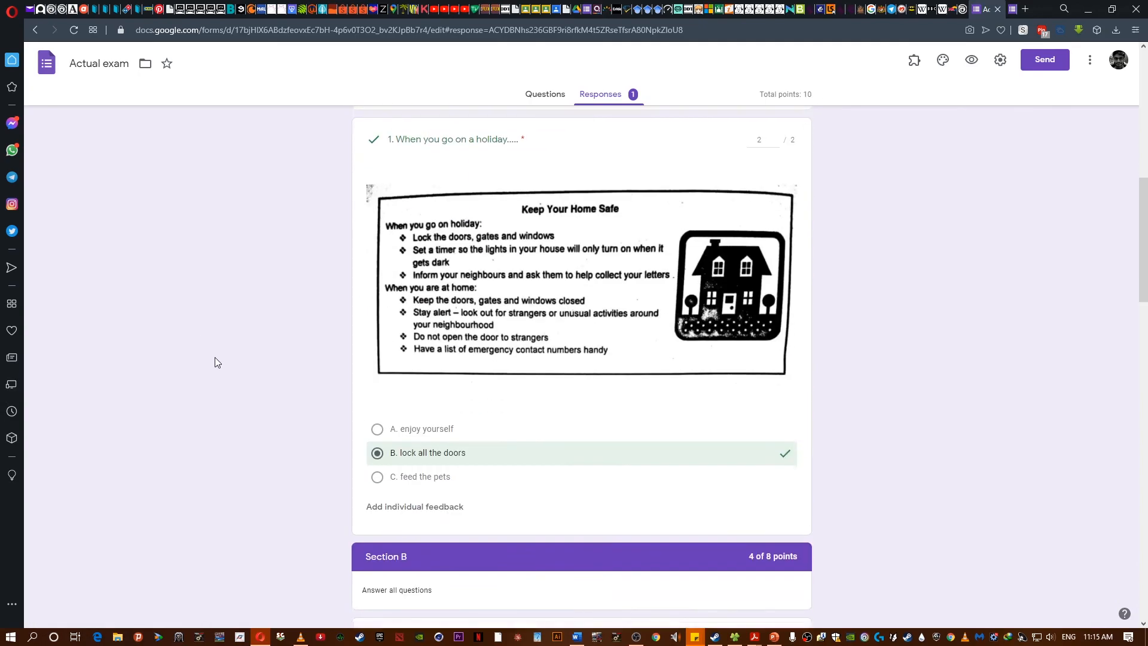
pyautogui.scroll(-5, 219, 372)
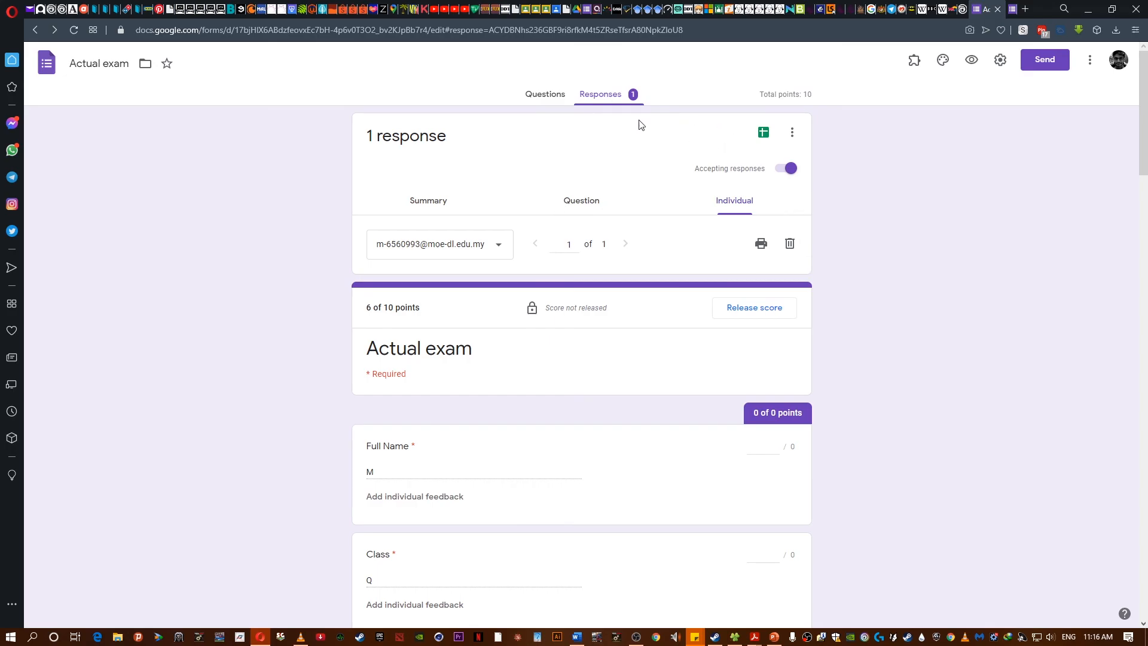
# - Stop accepting responses, then release the score to all respondents with email notification
pyautogui.click(785, 169)
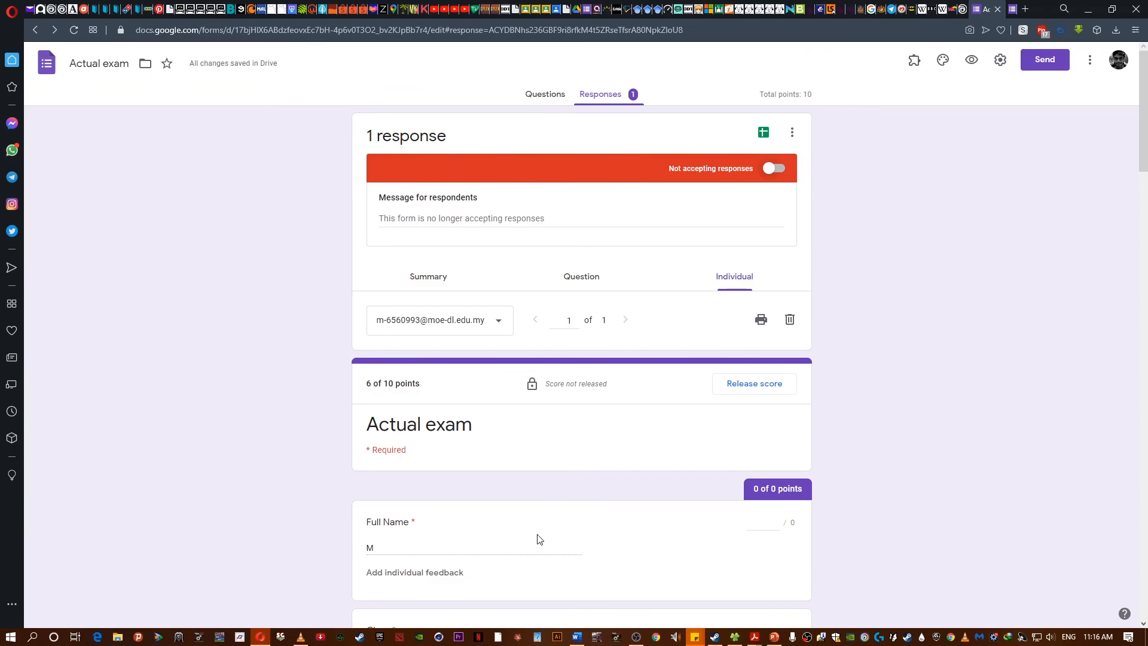
pyautogui.click(761, 382)
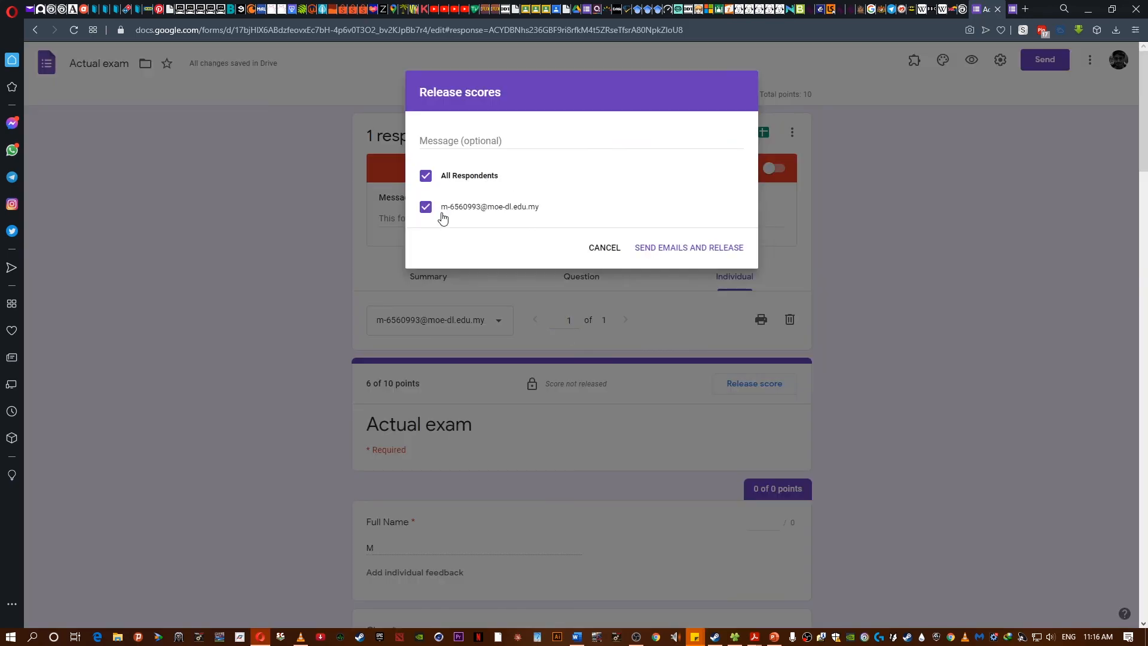
pyautogui.click(426, 208)
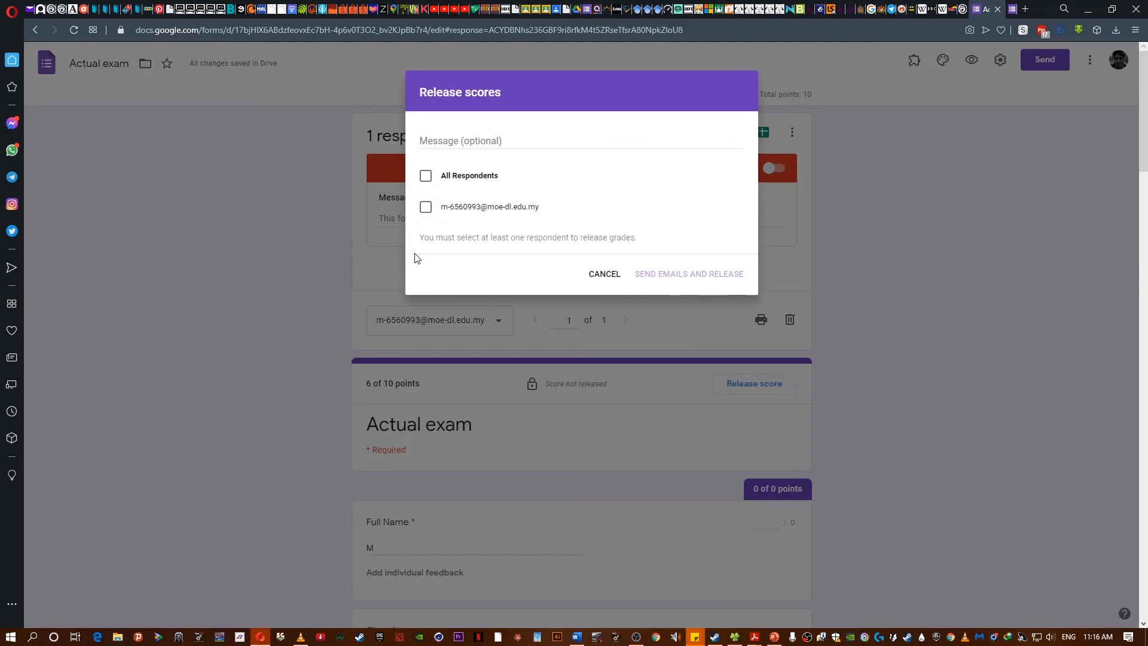
pyautogui.click(425, 176)
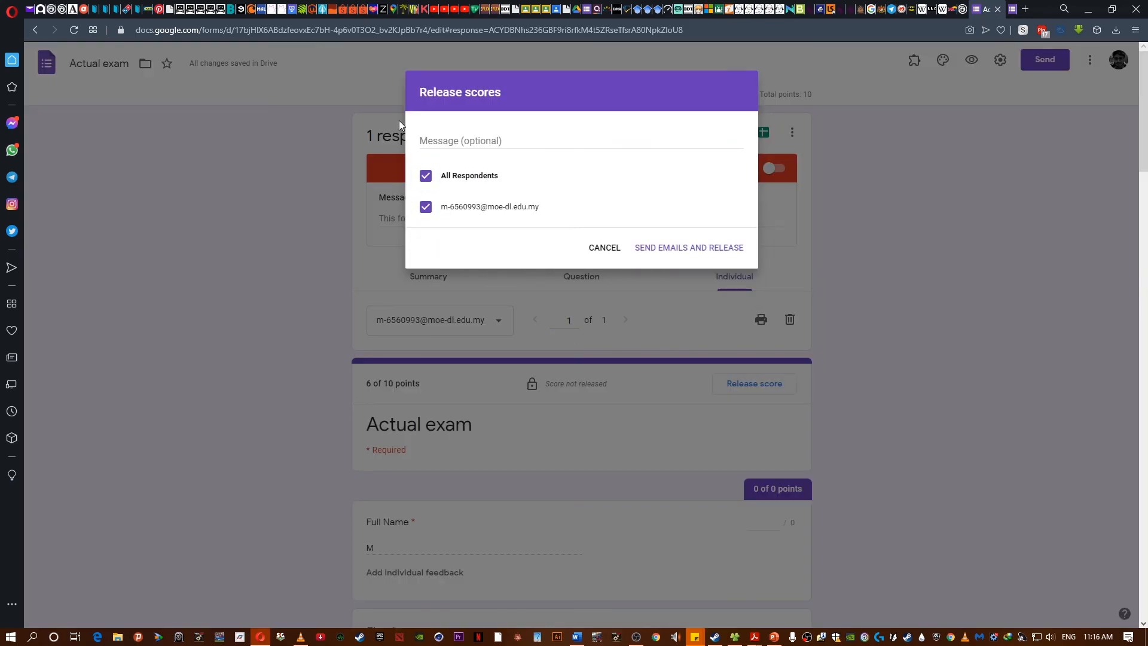
pyautogui.click(680, 254)
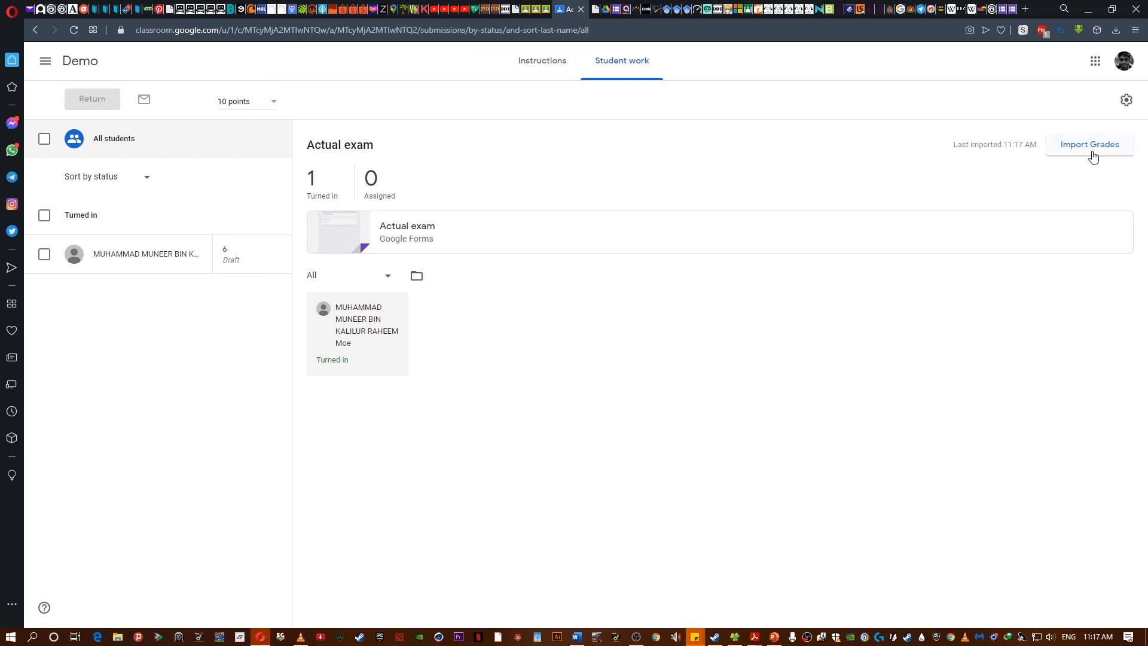
# - Open the attached Actual exam form from the Classroom student work page, then return to Classroom
pyautogui.click(953, 239)
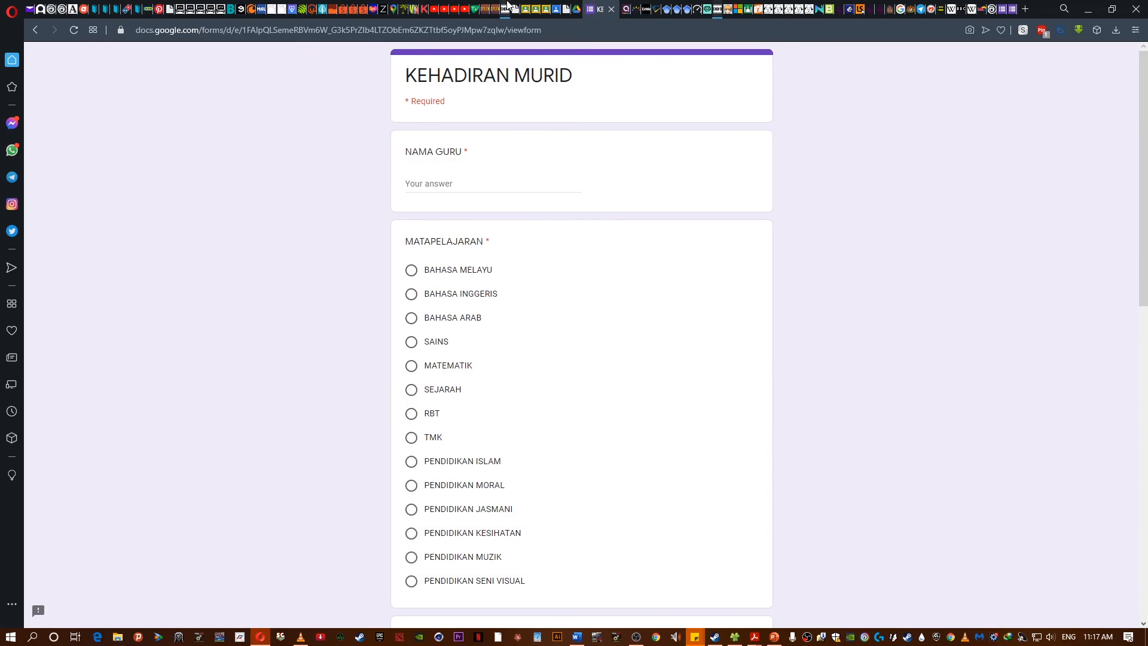
pyautogui.click(1001, 9)
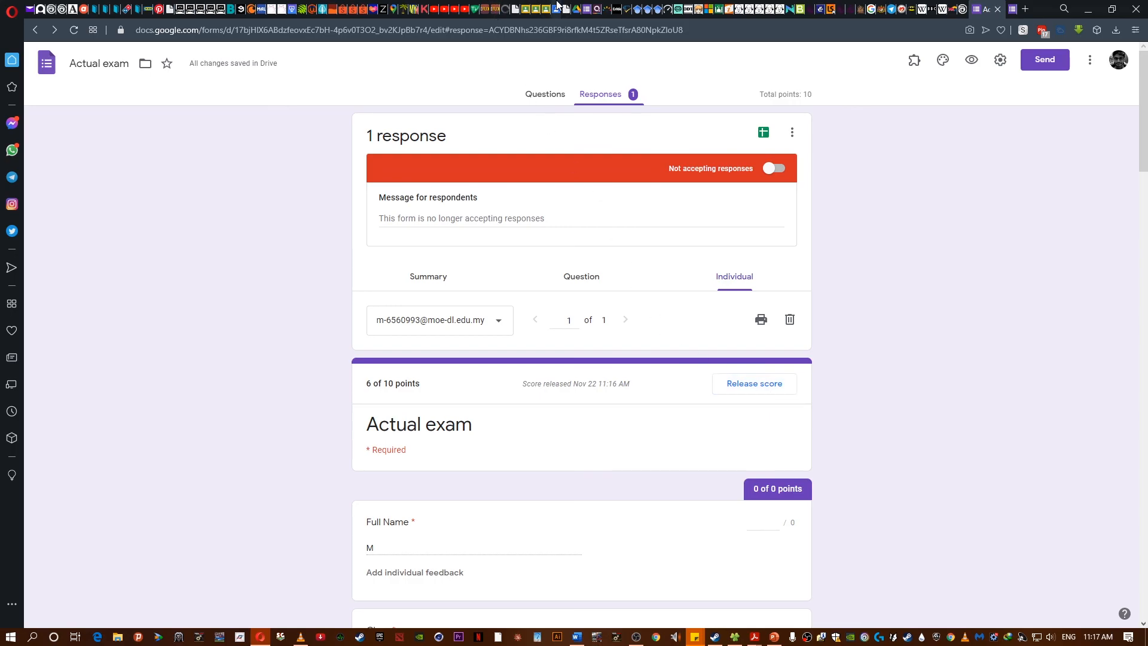
pyautogui.click(552, 8)
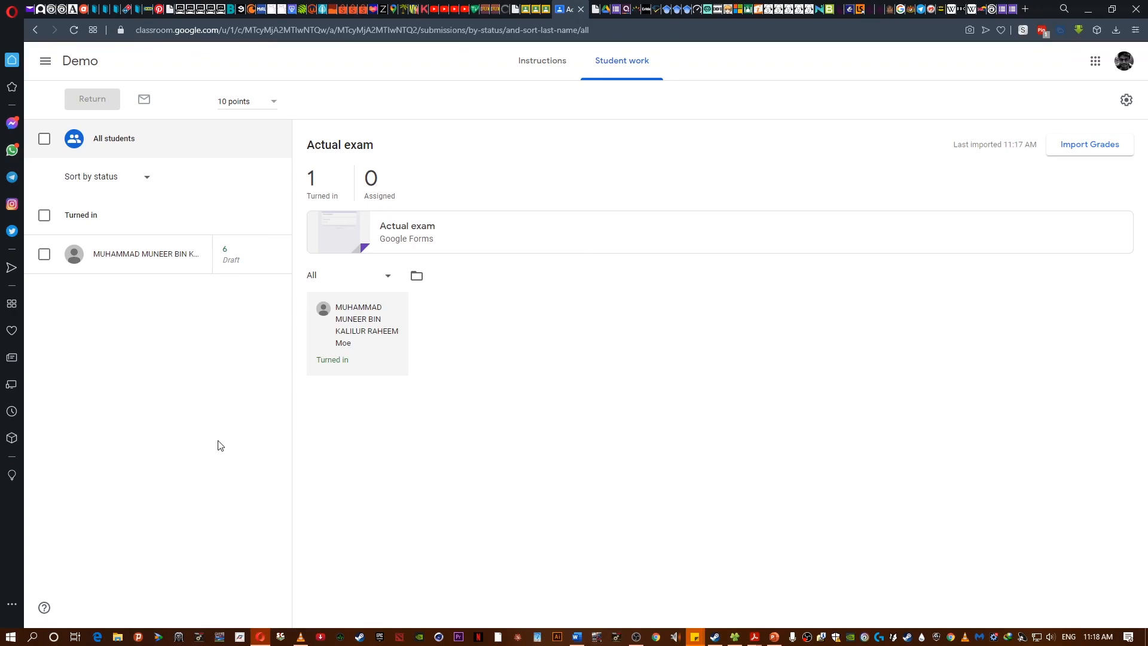
# - Select the student's draft grade and review the released individual response in the form
pyautogui.click(225, 264)
pyautogui.scroll(-5, 888, 406)
pyautogui.scroll(6, 888, 413)
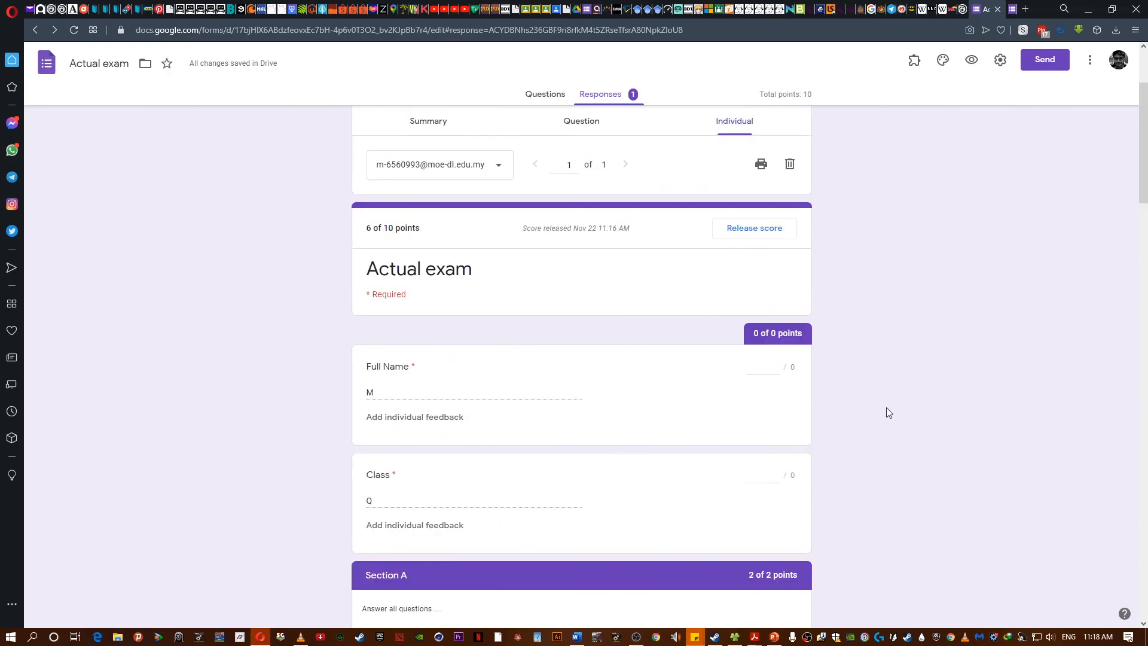
pyautogui.scroll(1, 561, 275)
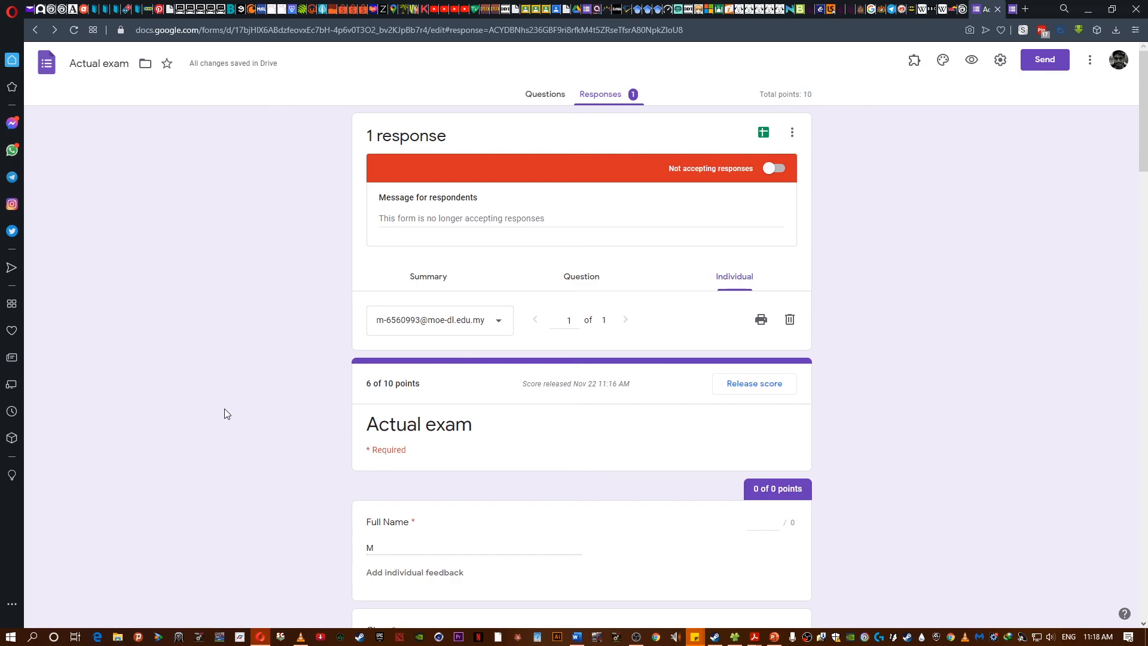
pyautogui.scroll(-15, 224, 409)
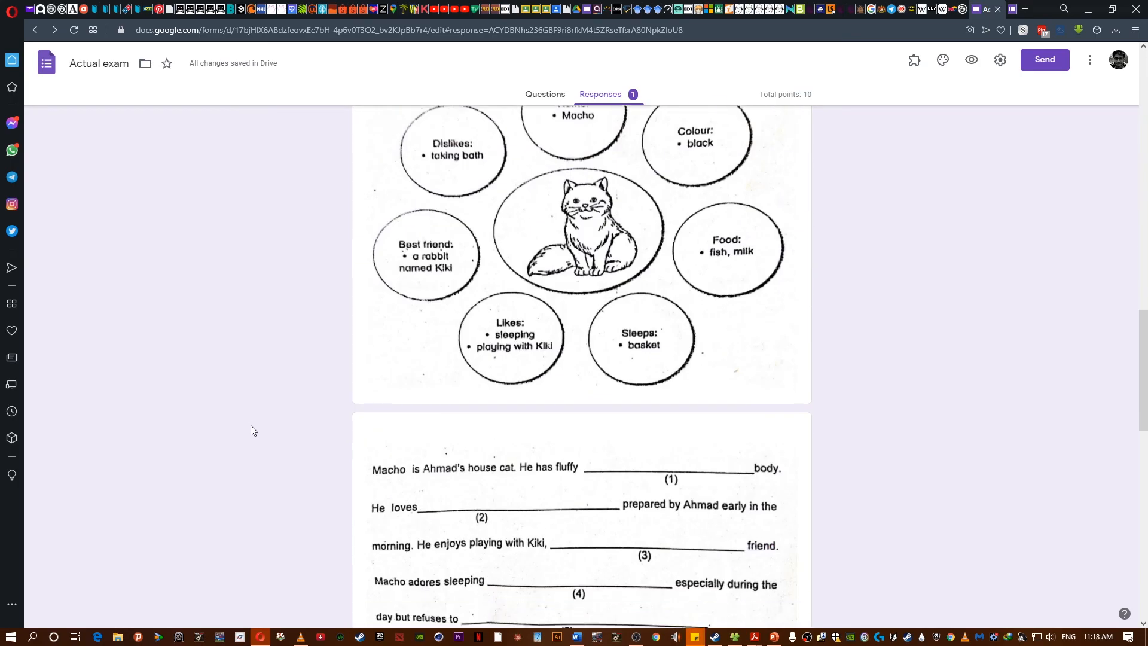
pyautogui.scroll(15, 250, 426)
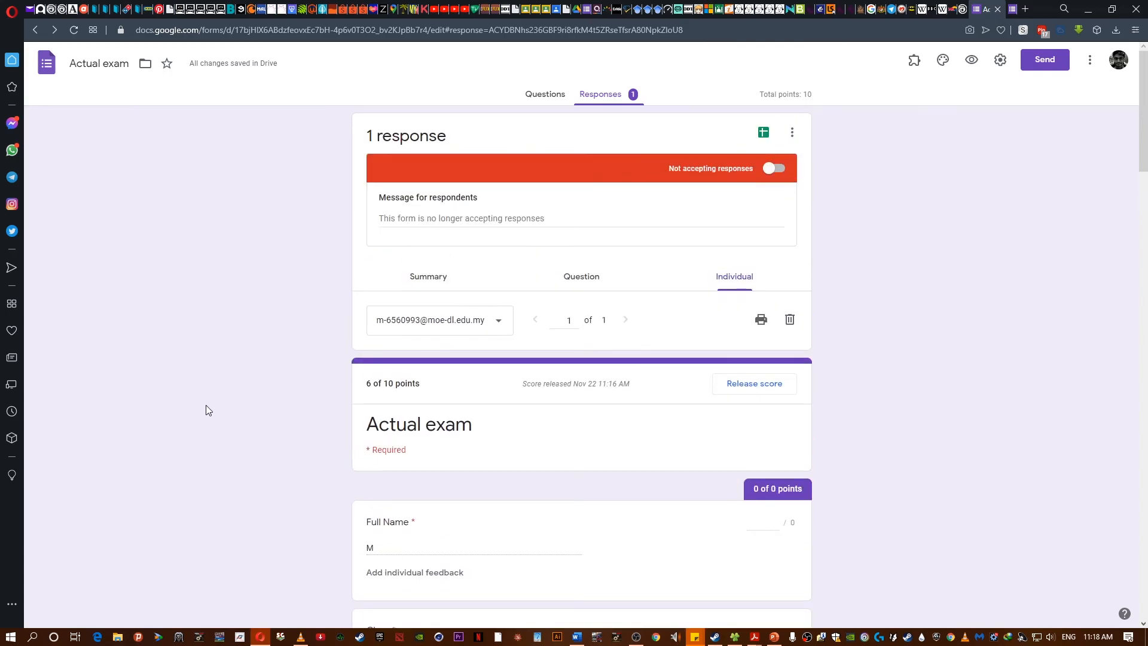
pyautogui.click(1086, 8)
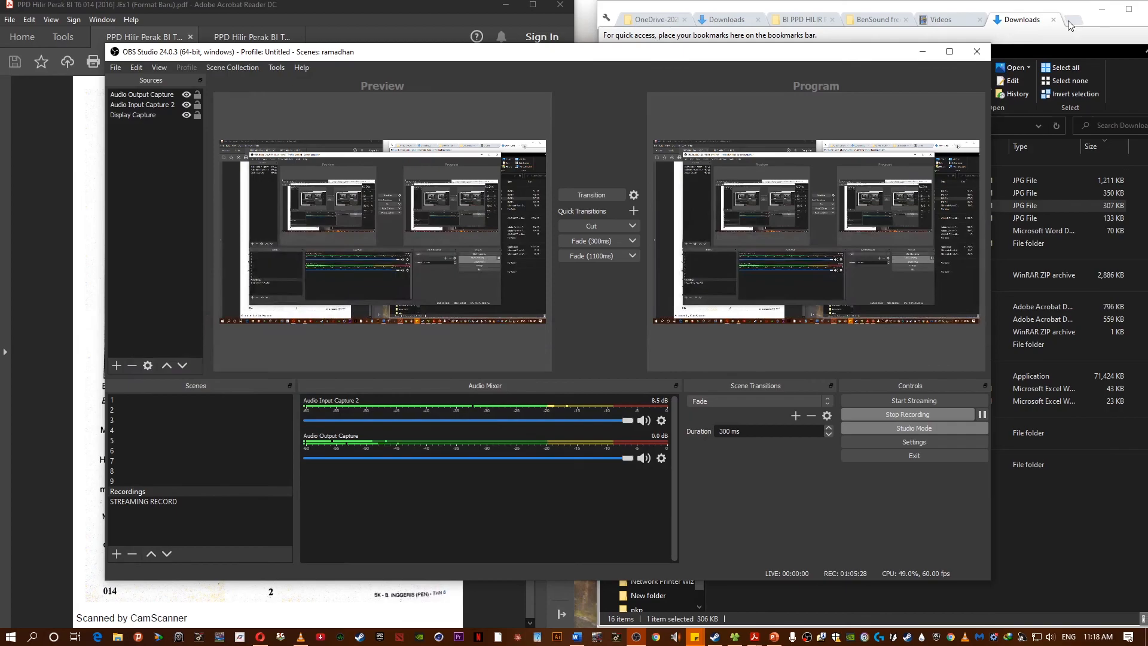
pyautogui.click(922, 52)
pyautogui.click(1093, 8)
pyautogui.click(570, 8)
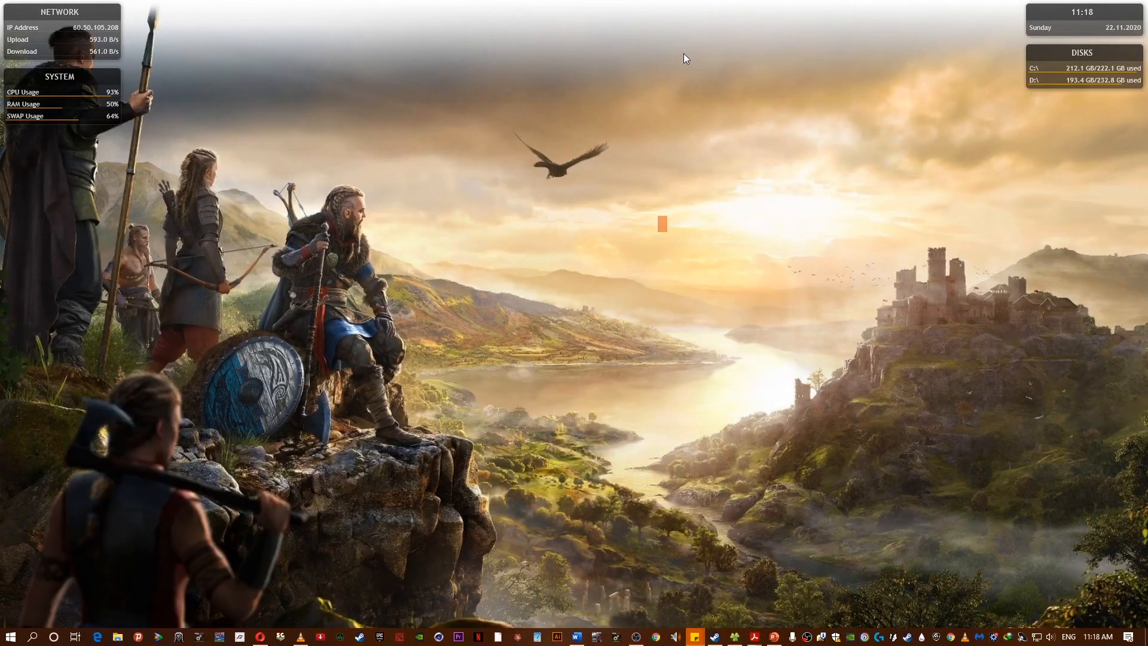